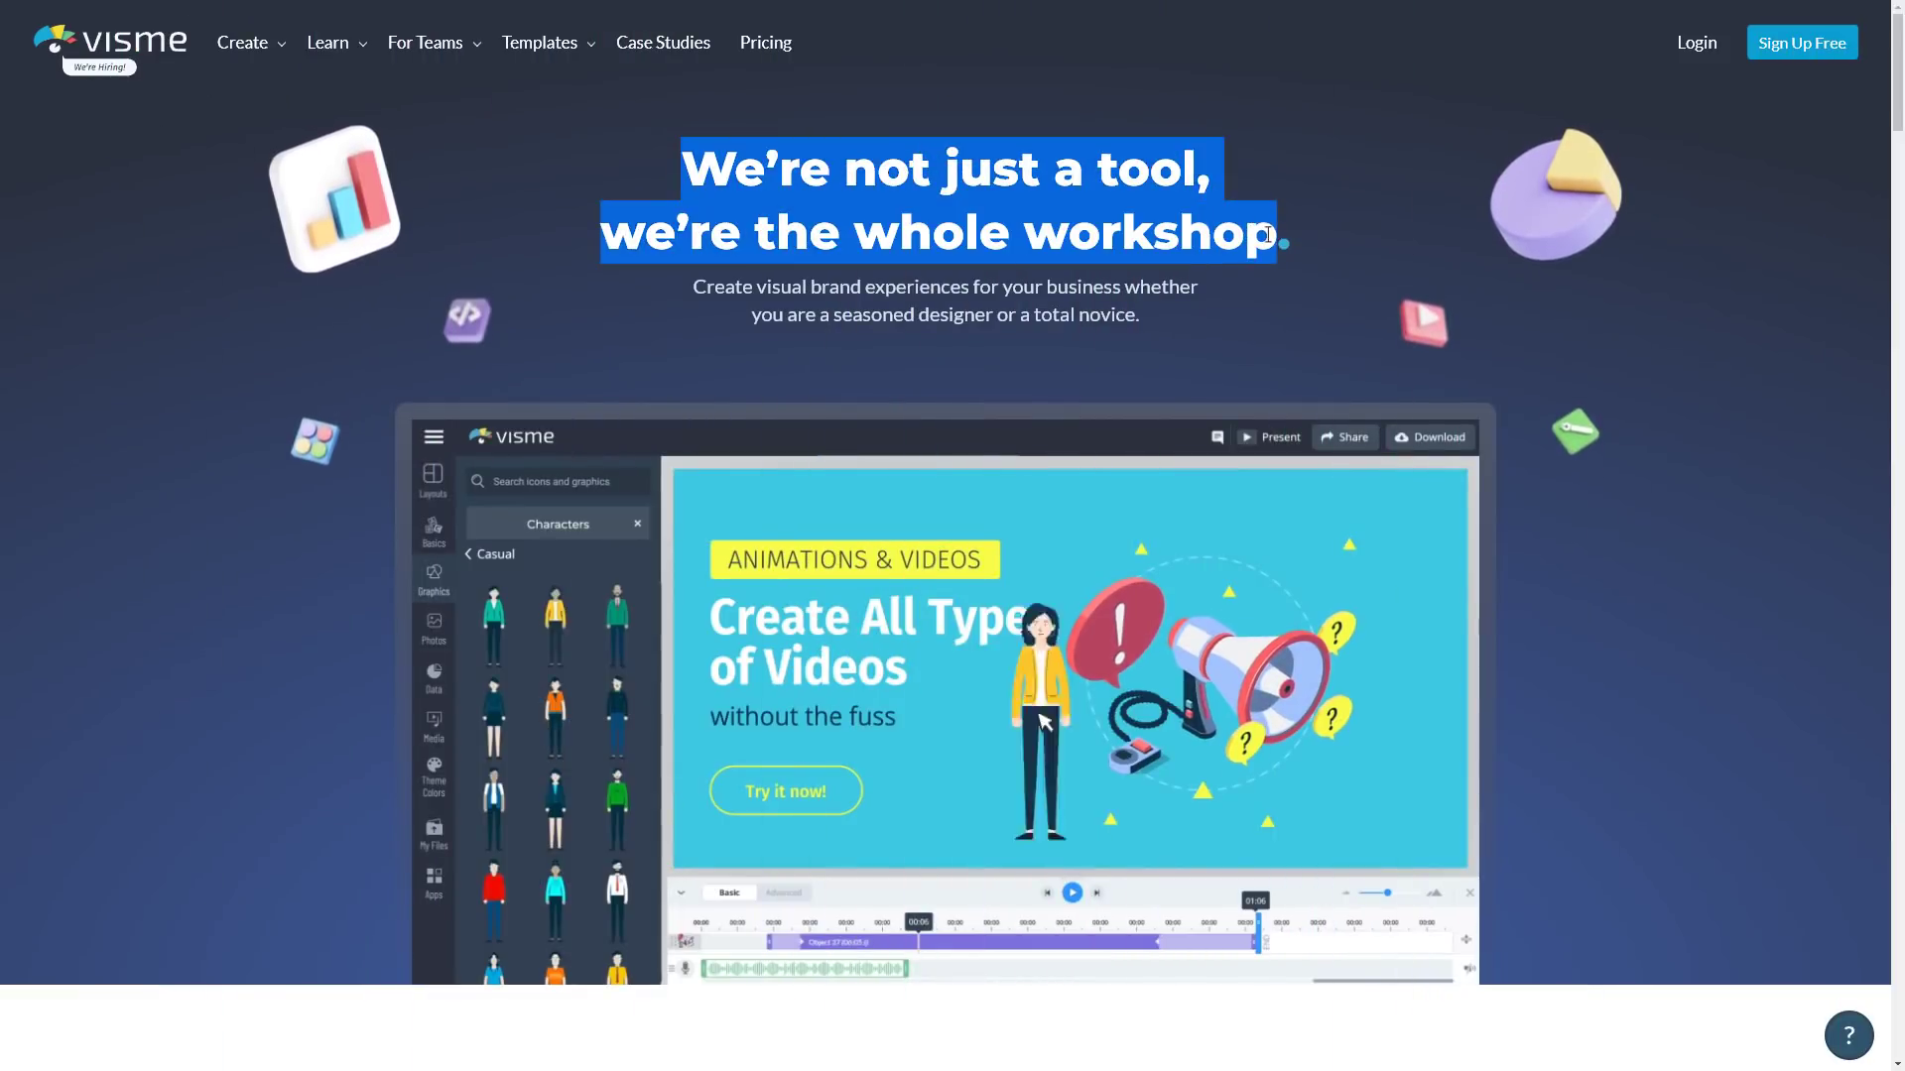
- Scroll past the hero into the feature sections, highlighting the Boardroom Ready Presentations heading
click(1608, 410)
scroll(1608, 411, down, 2)
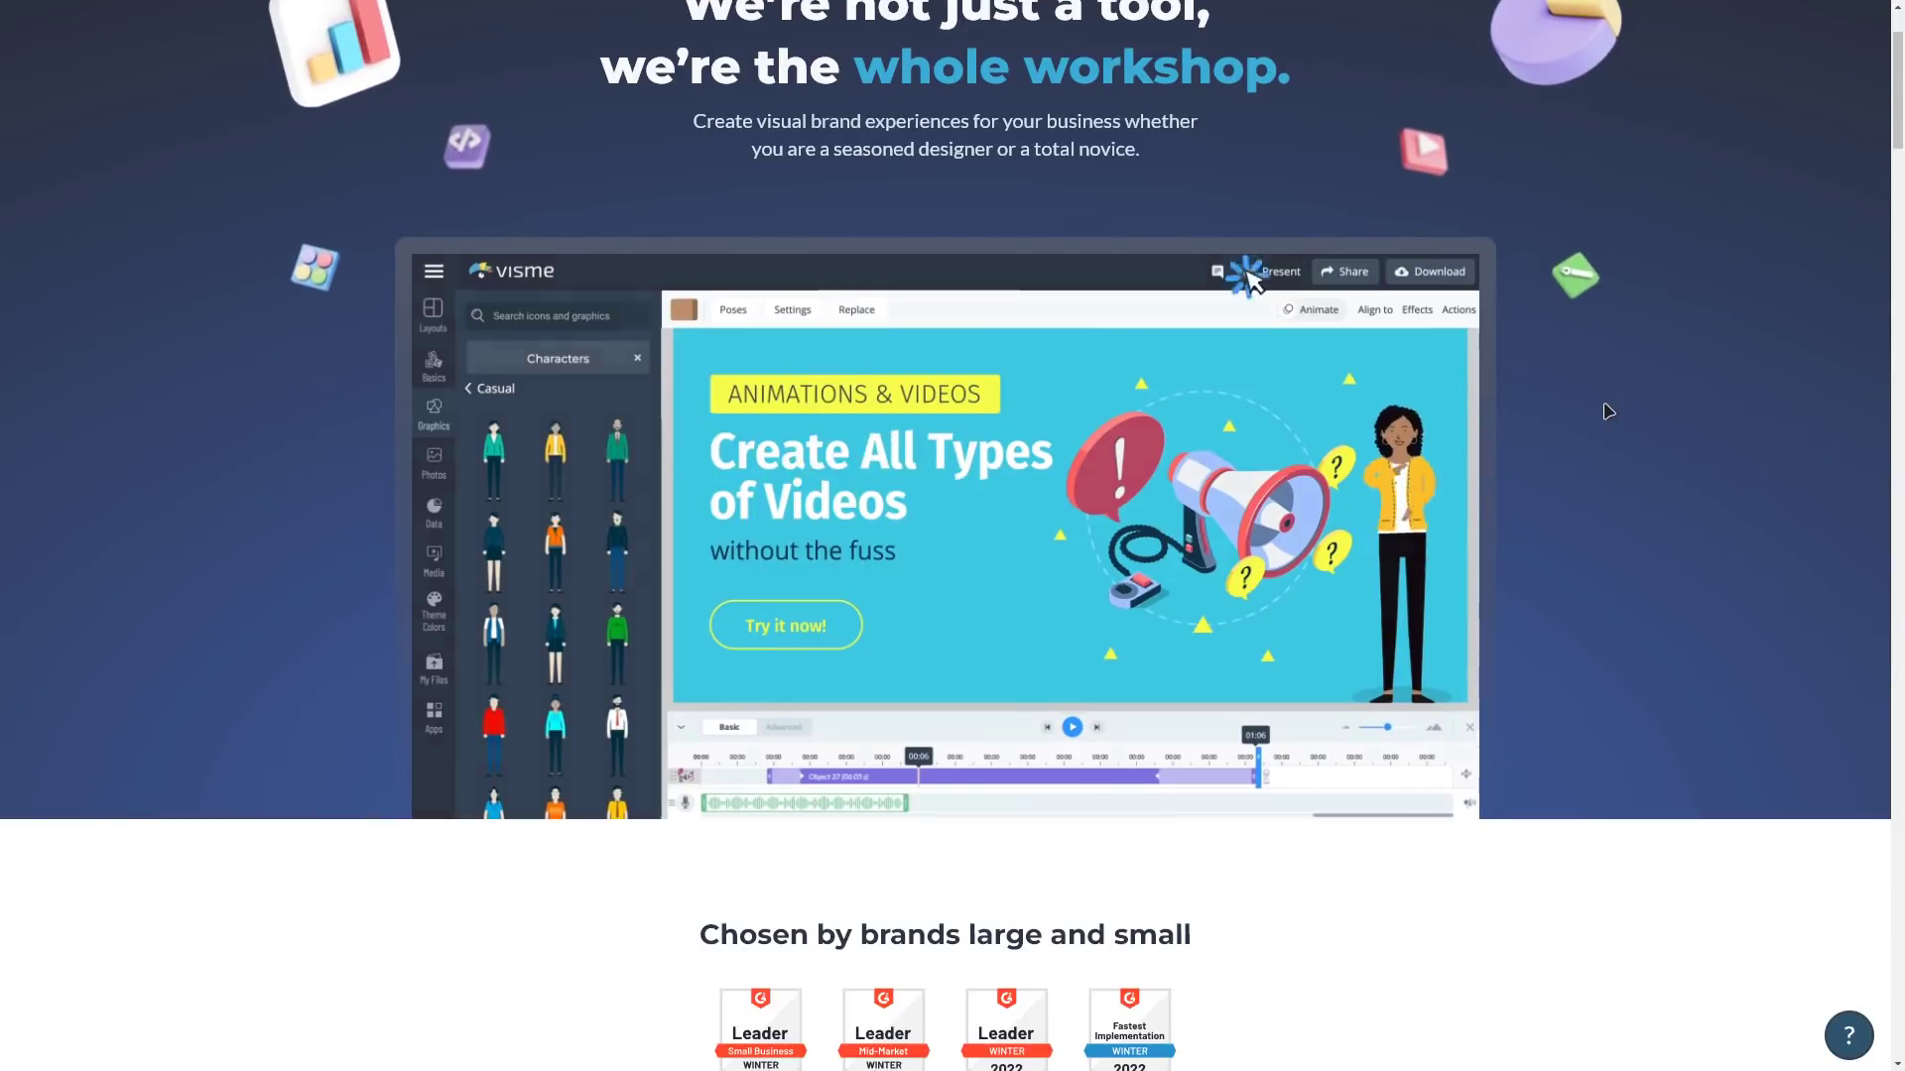
scroll(1577, 620, down, 5)
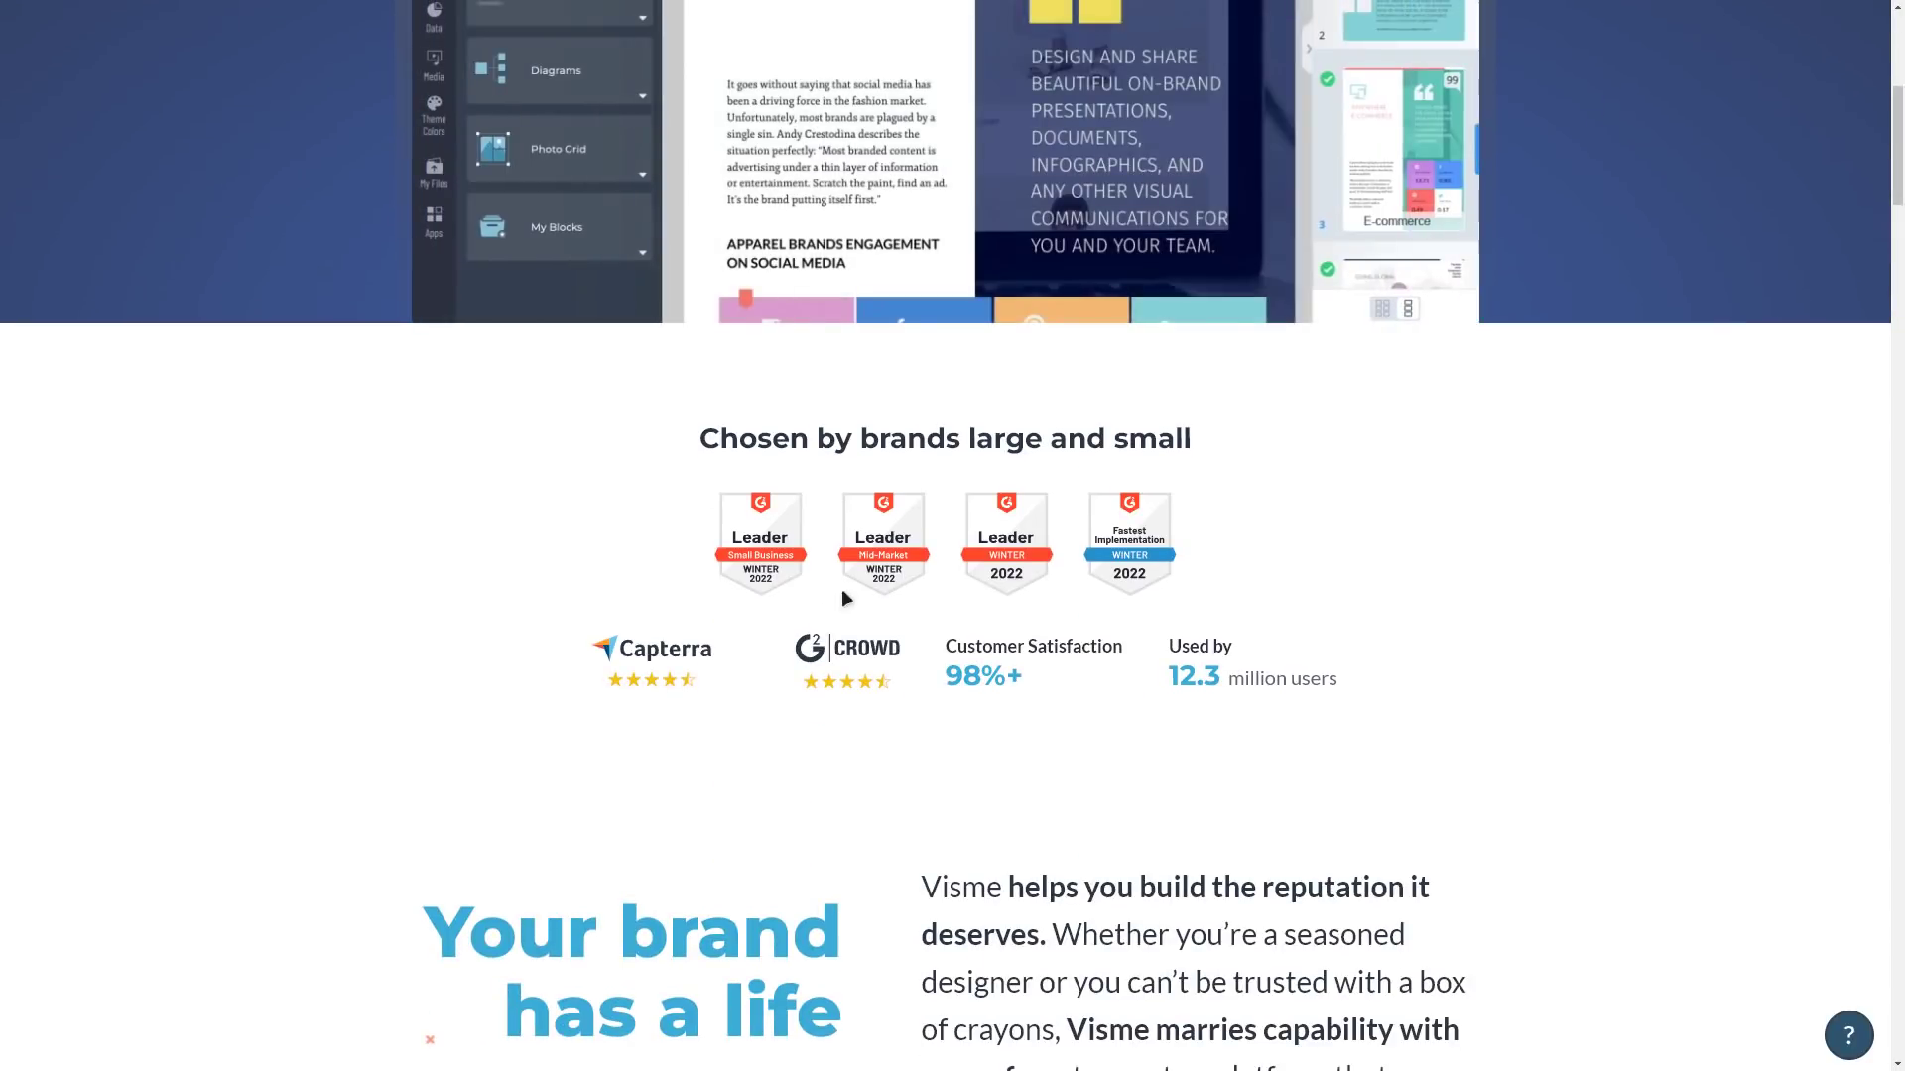
scroll(1592, 764, down, 5)
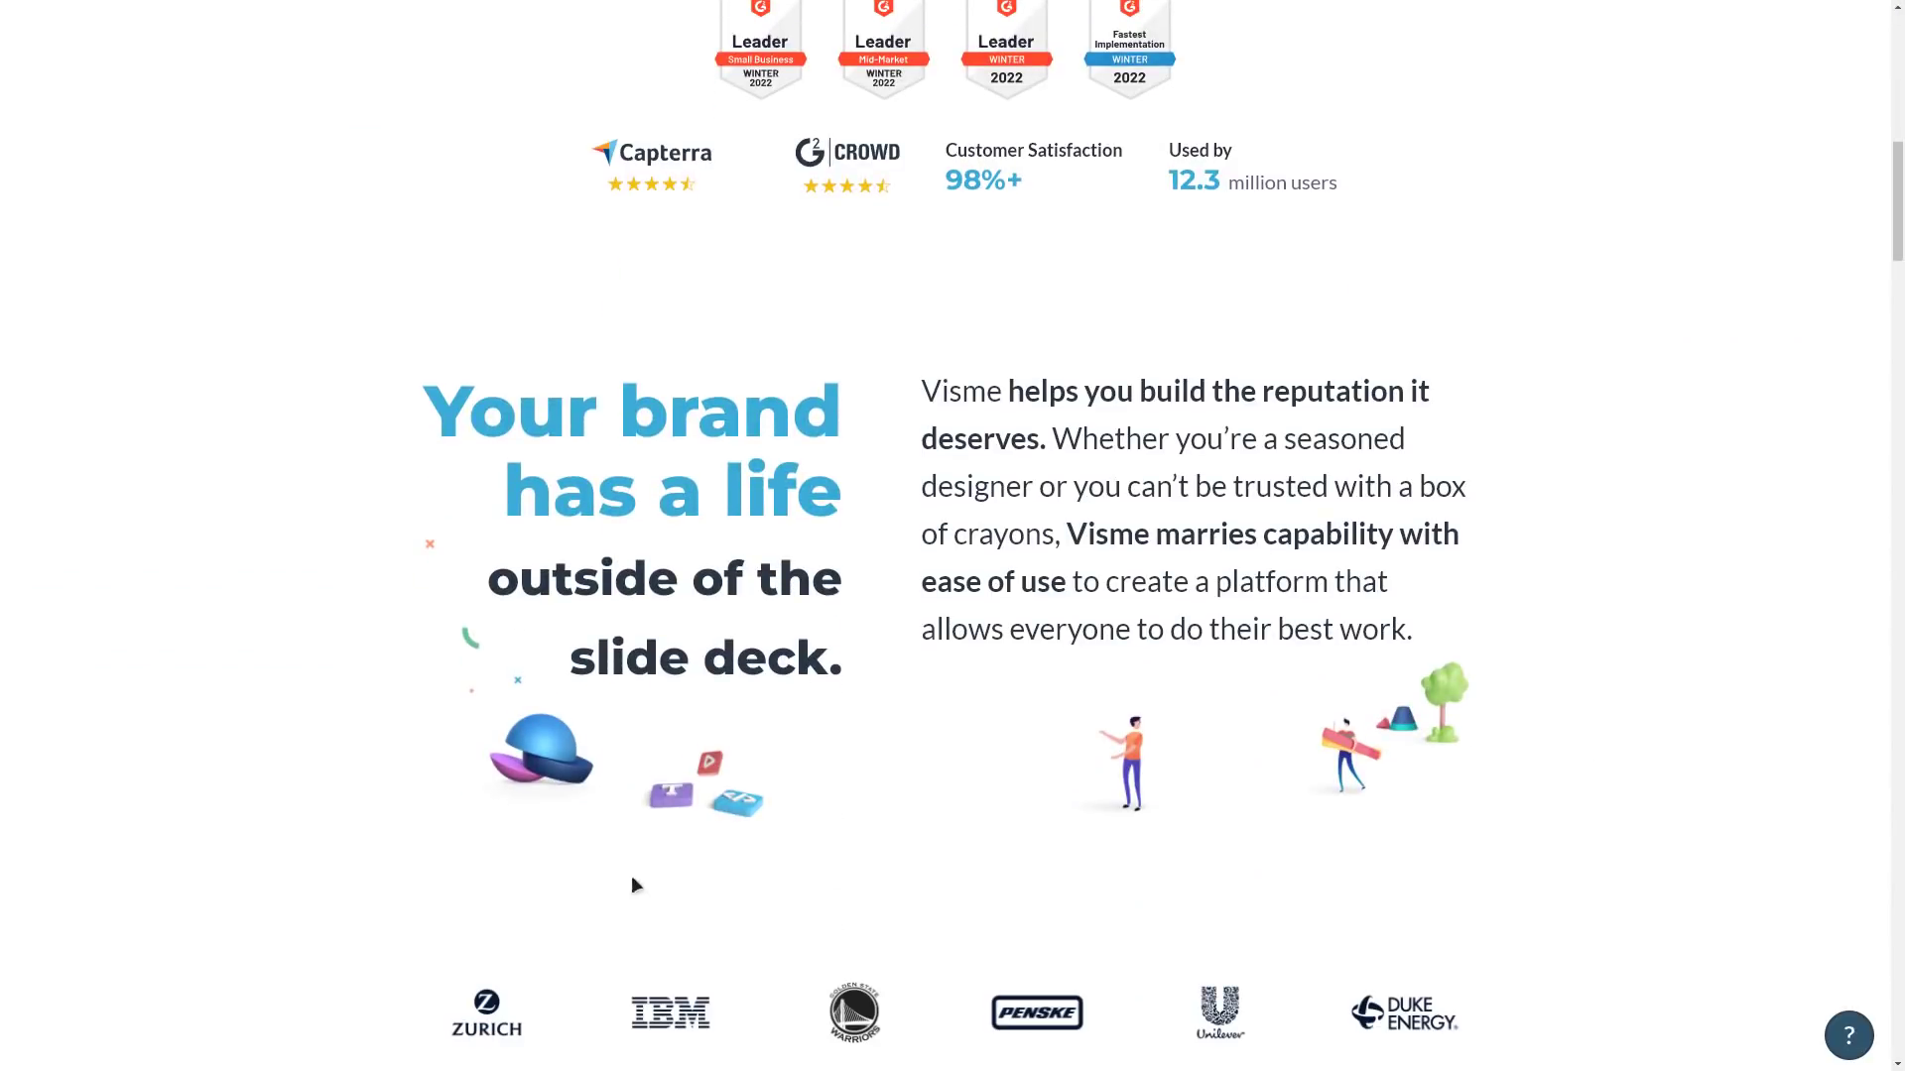
scroll(1543, 837, down, 10)
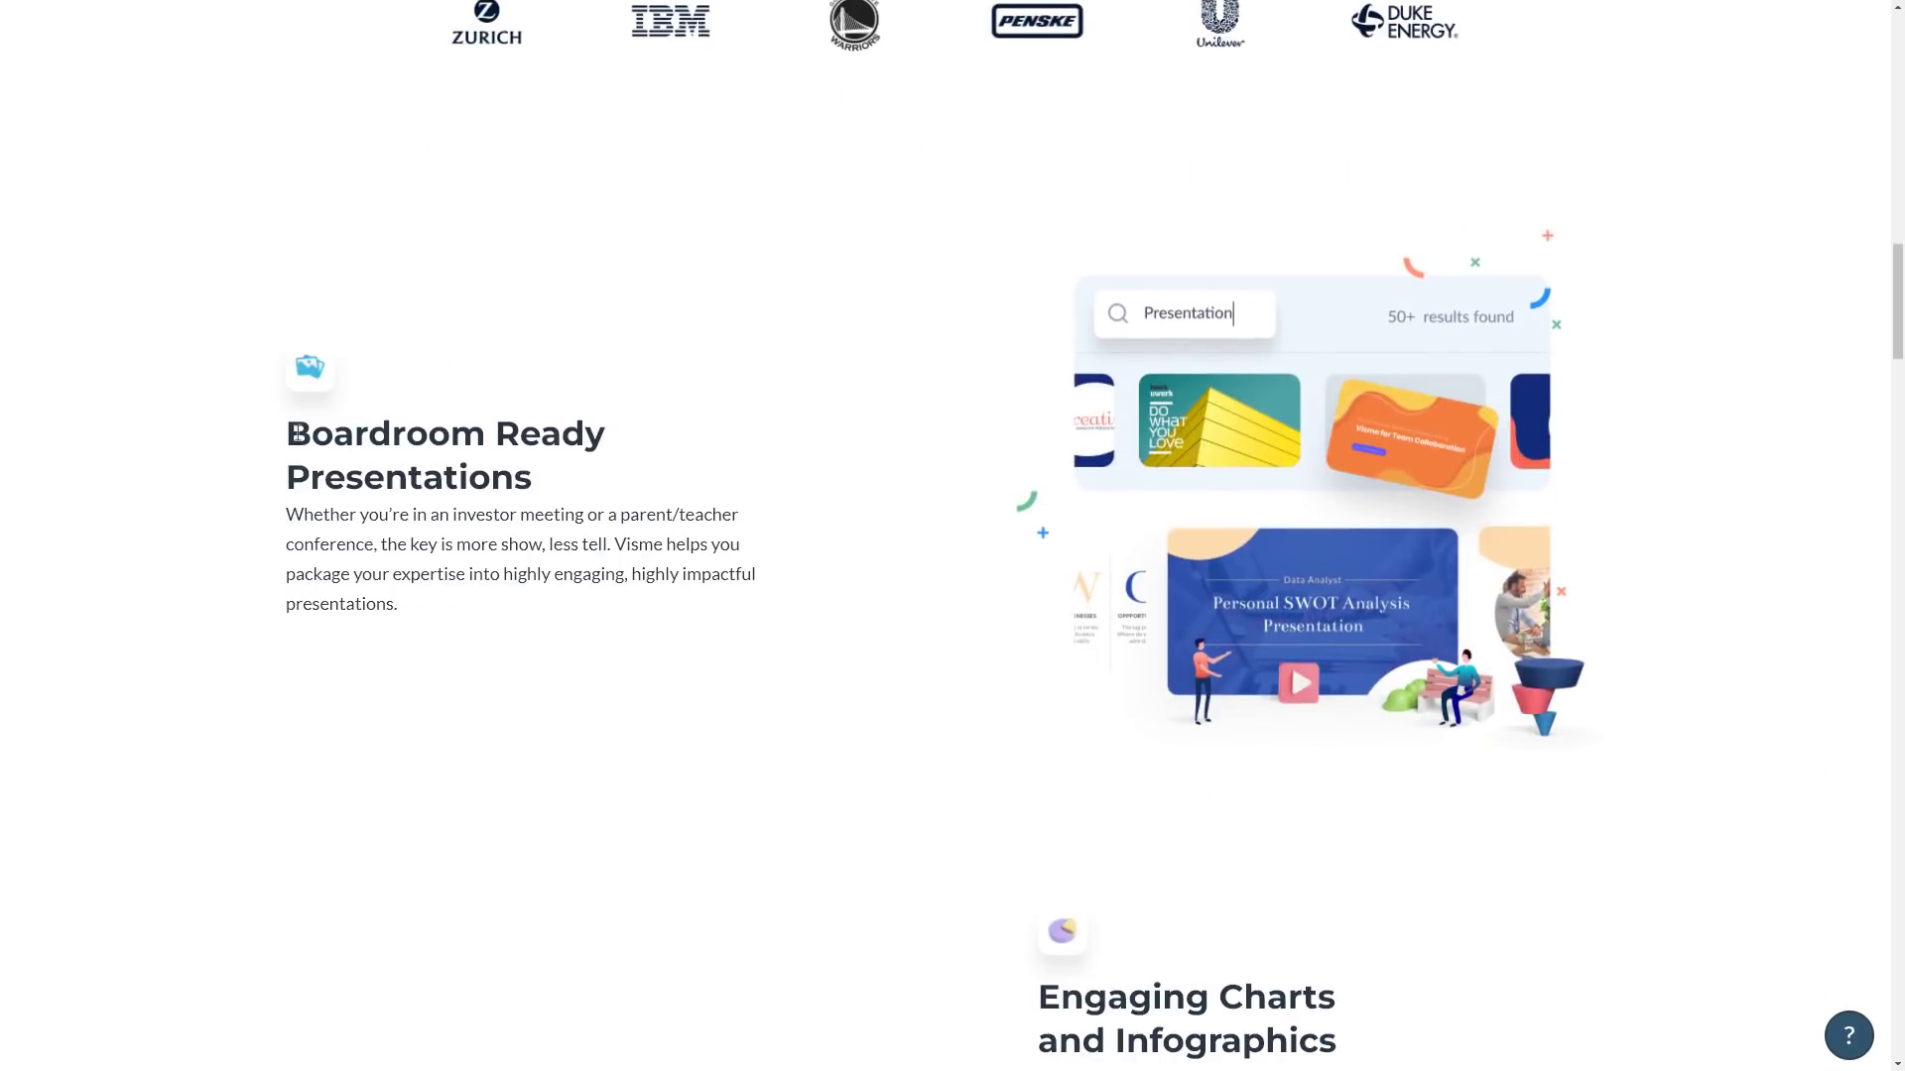
drag(298, 433, 533, 479)
scroll(911, 682, down, 5)
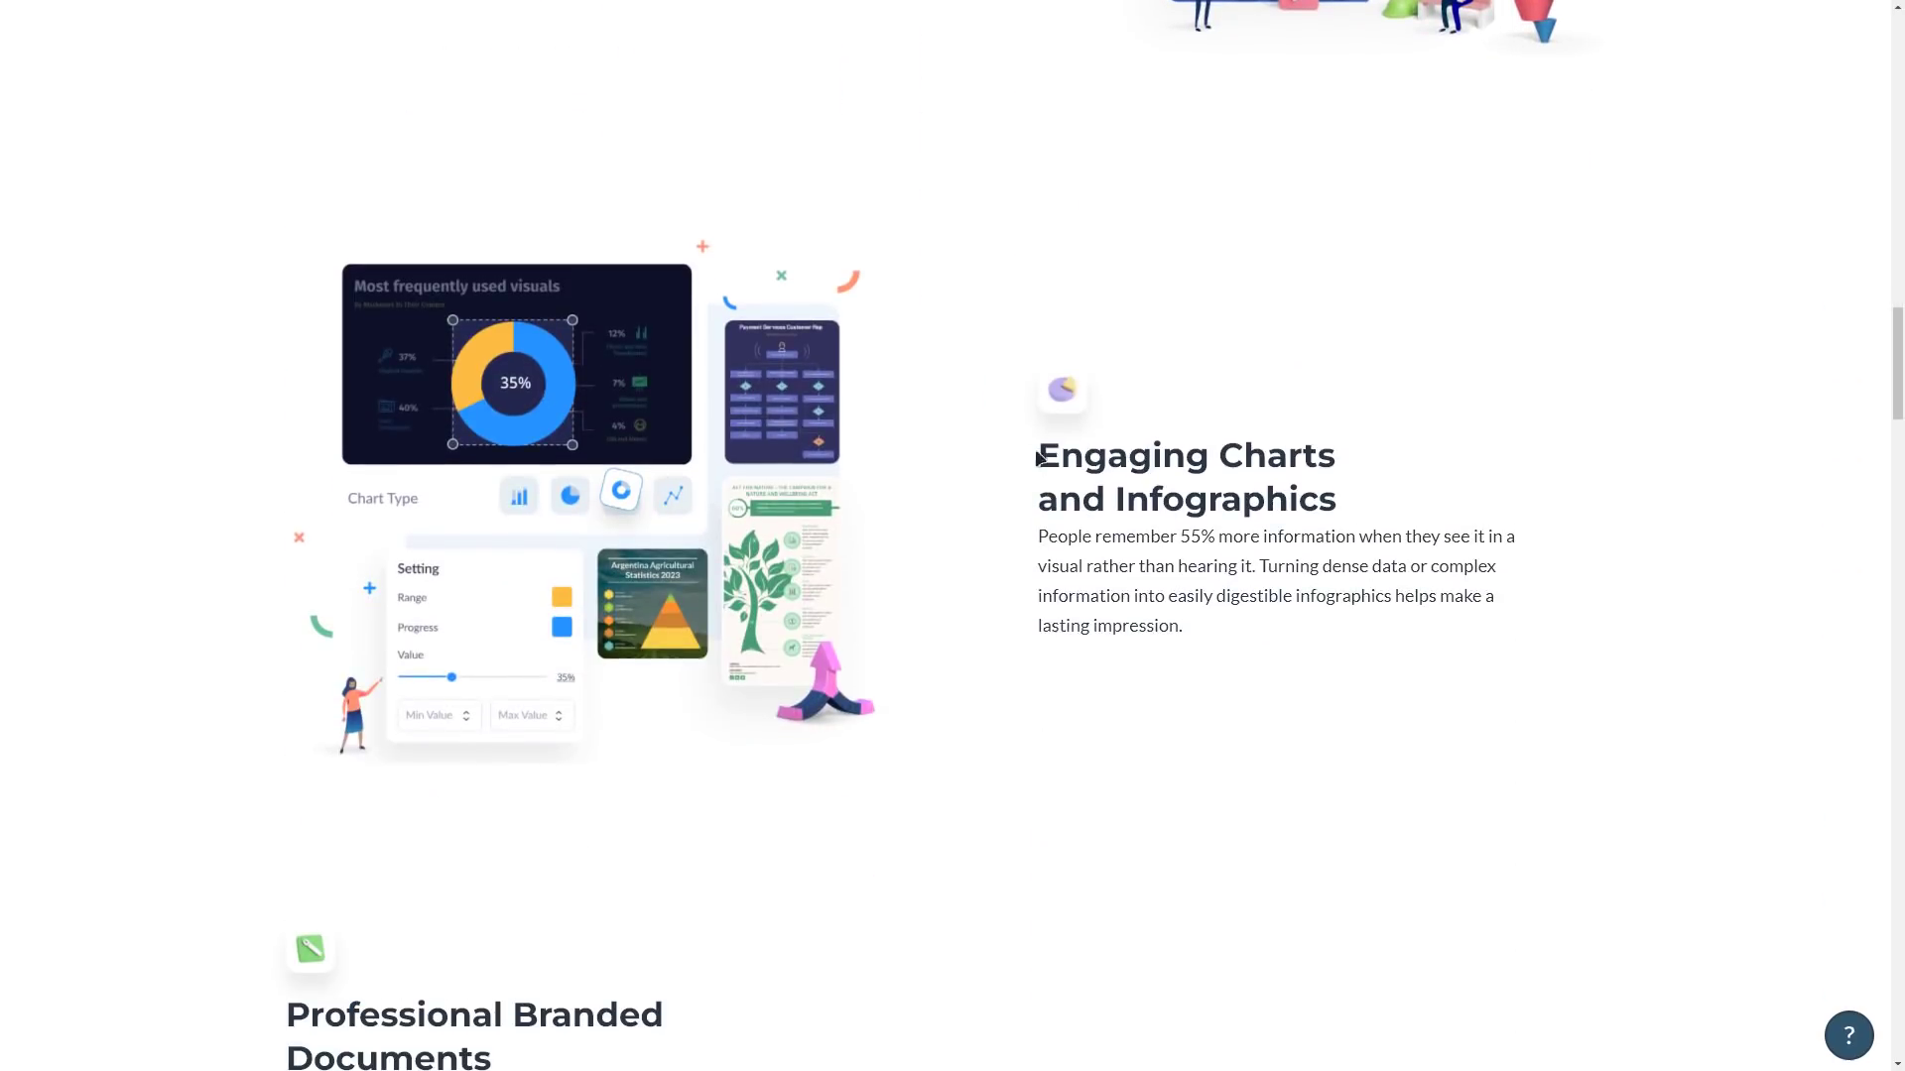
drag(1337, 499, 1005, 416)
scroll(1696, 506, down, 6)
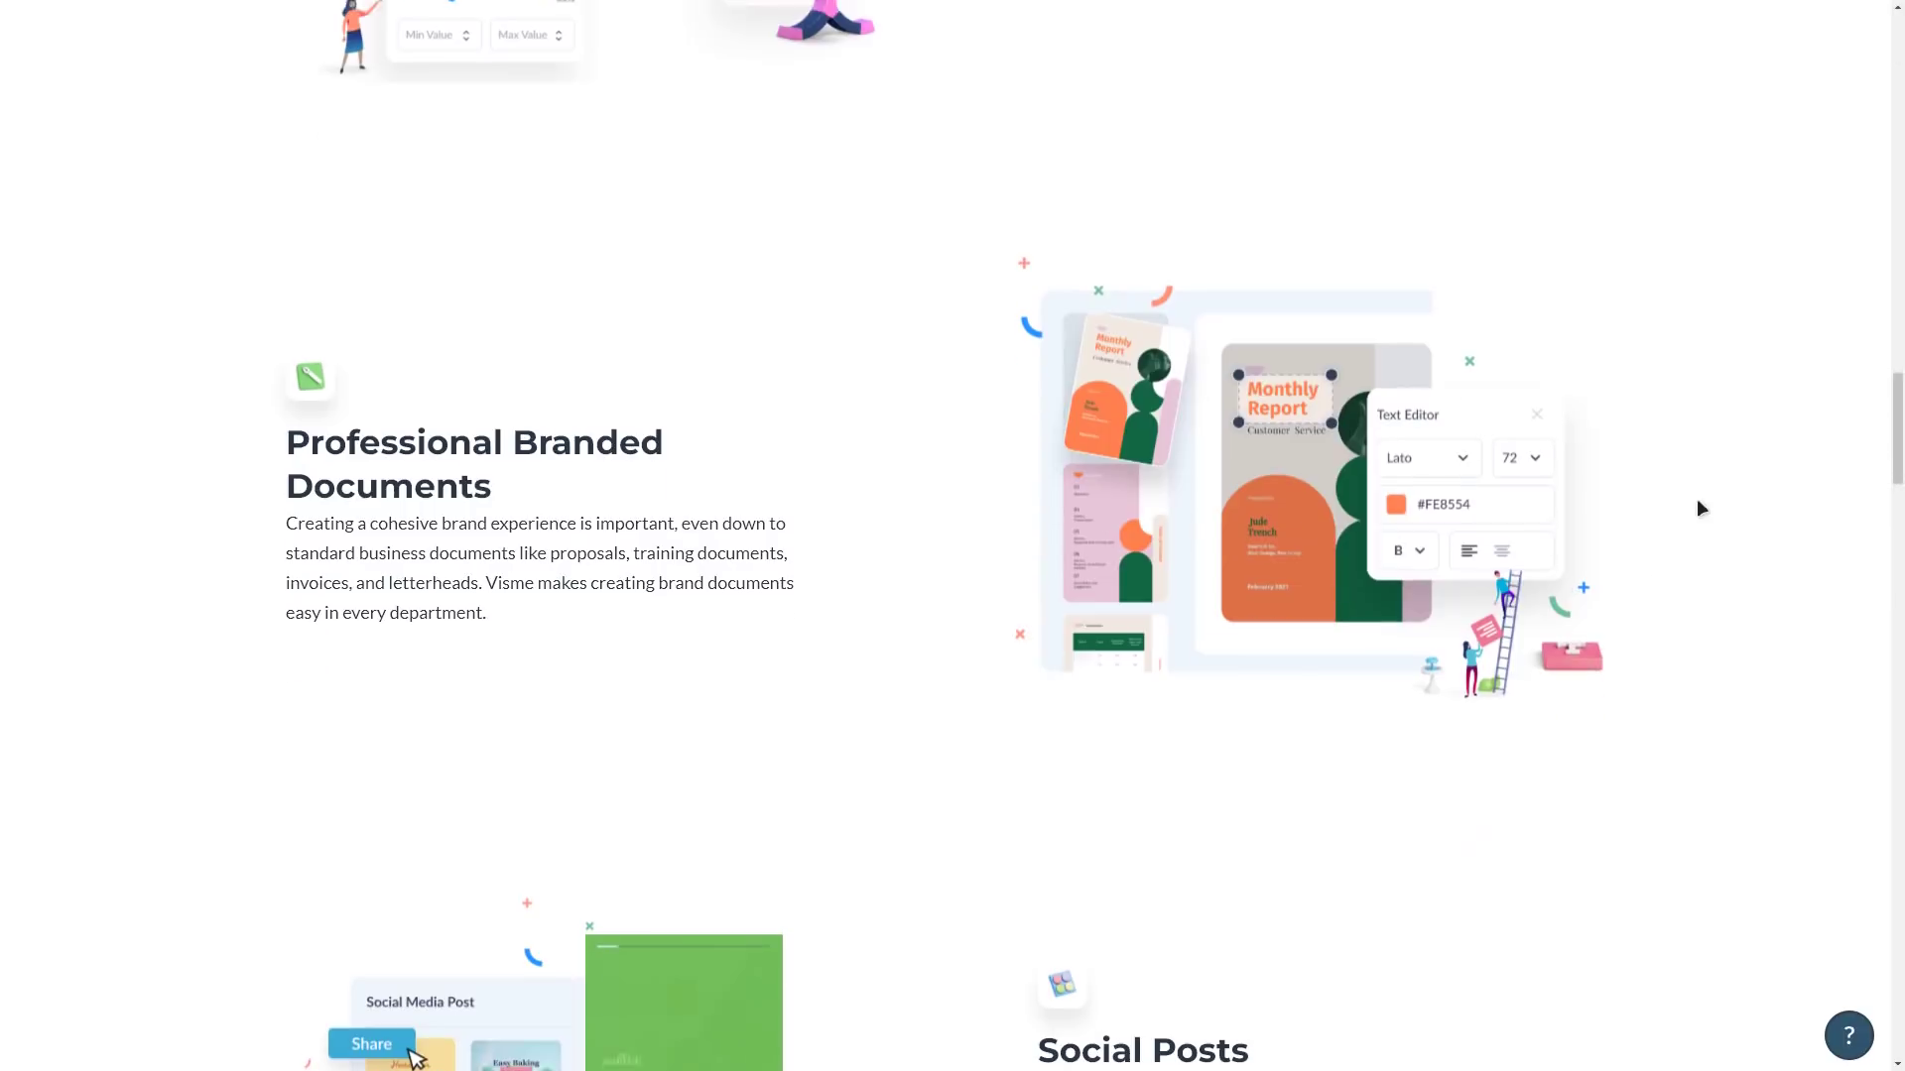
drag(288, 434, 479, 466)
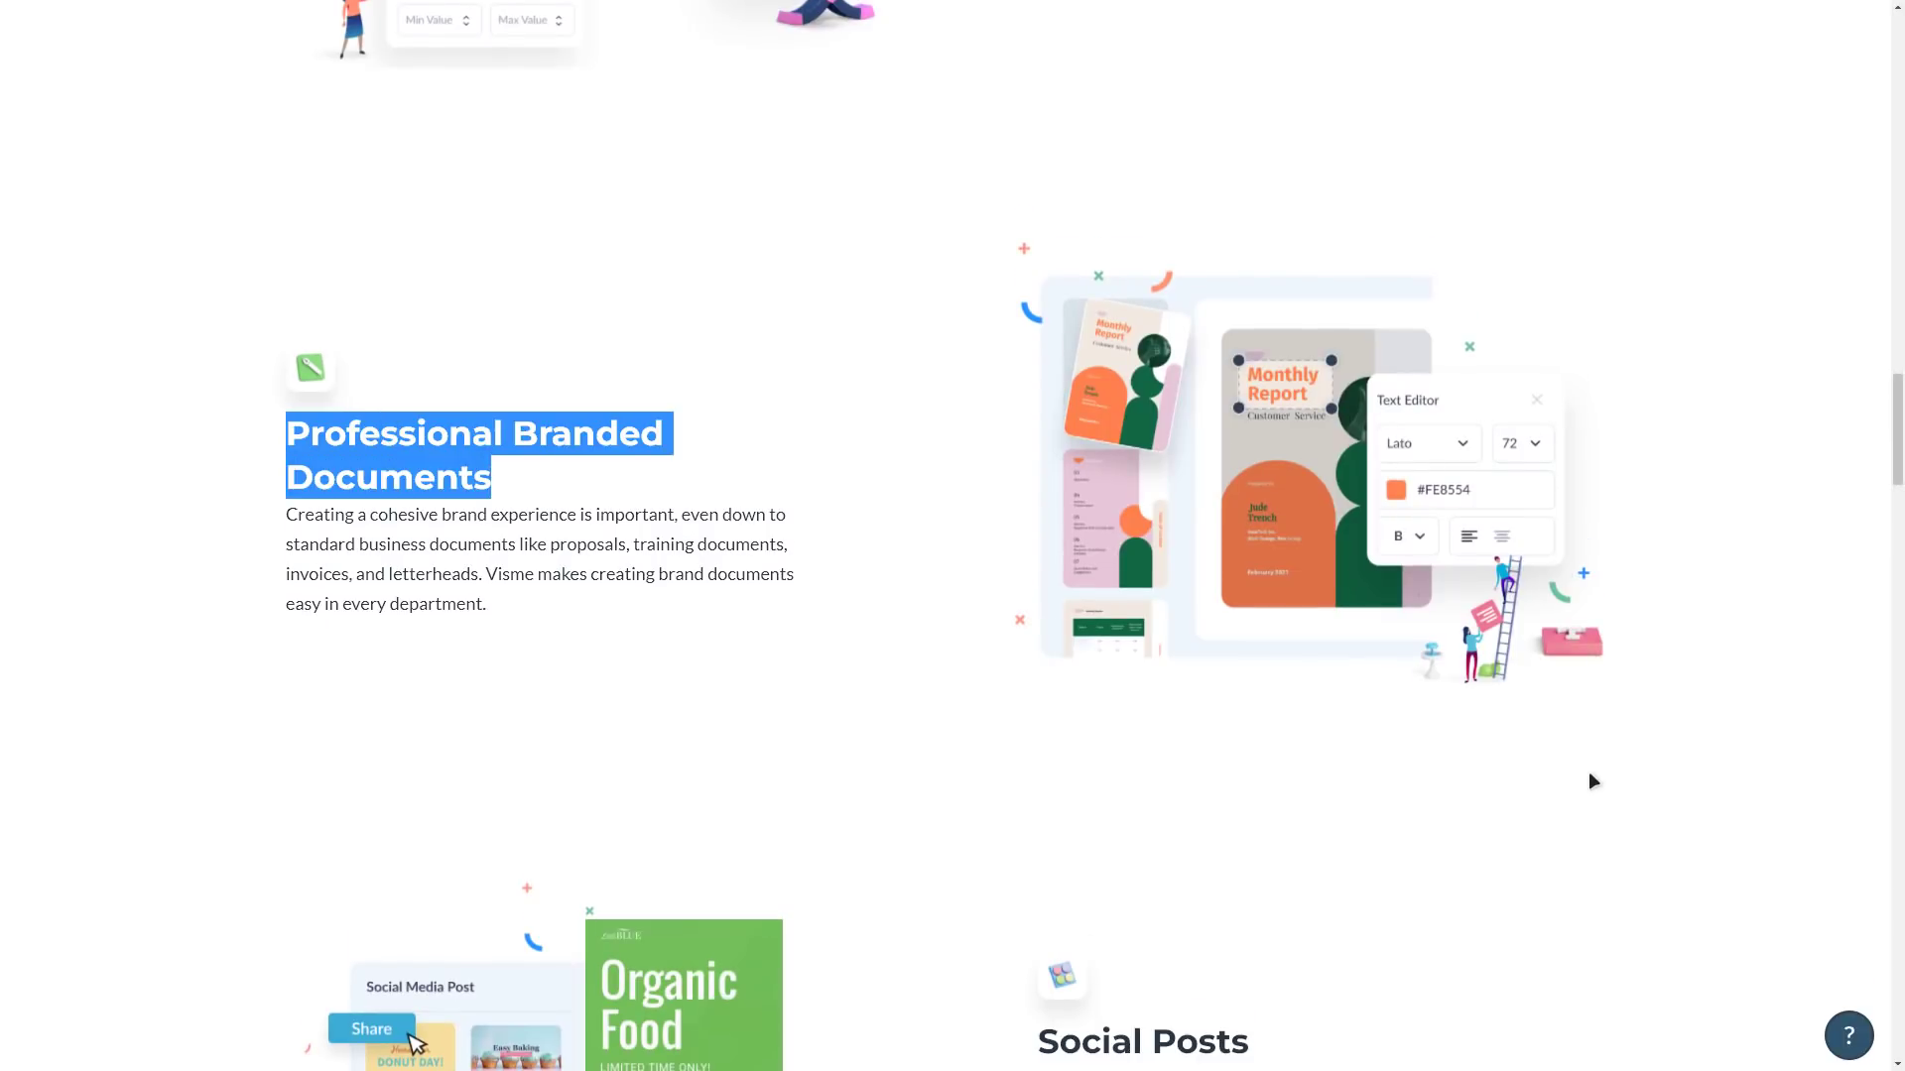
- Continue scrolling through the remaining feature sections down to CREATE FROM A TO Z
scroll(1587, 771, down, 5)
drag(1037, 548, 1248, 547)
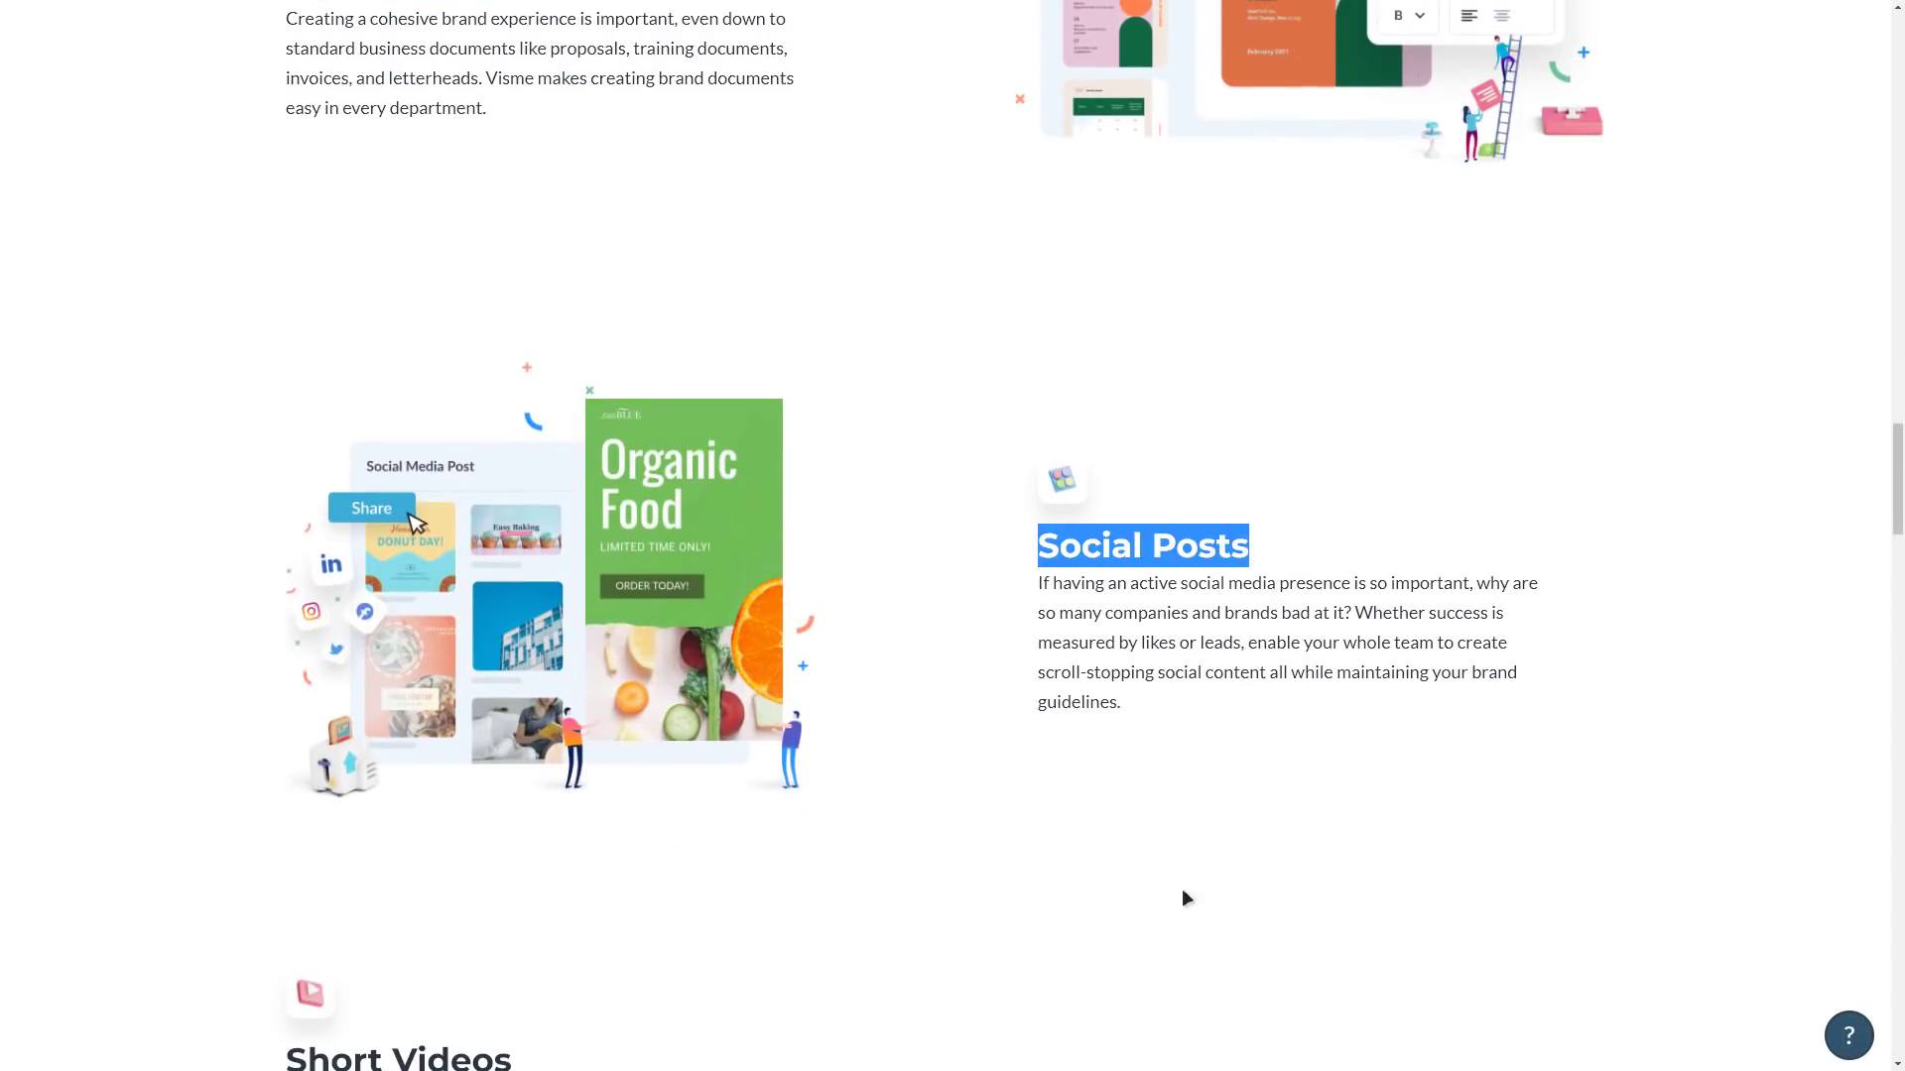
scroll(1645, 623, down, 7)
drag(288, 377, 523, 437)
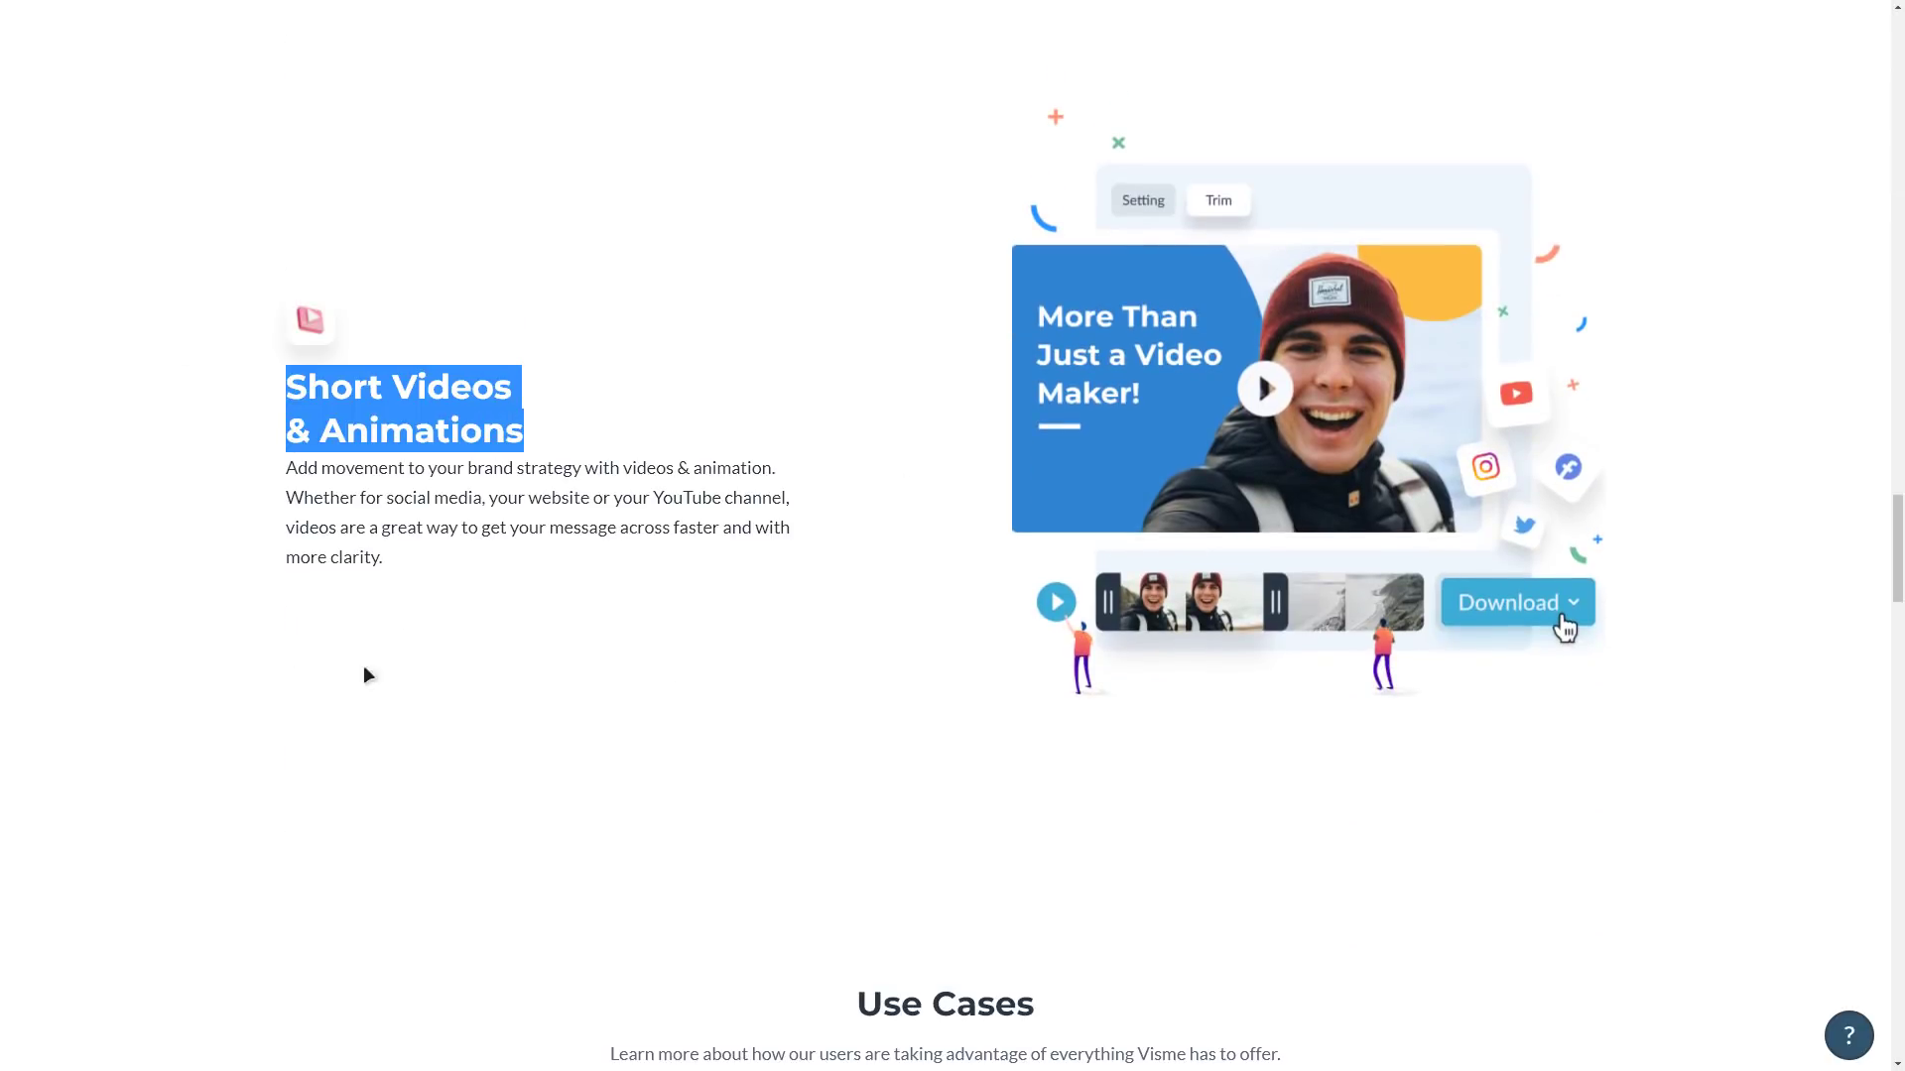
scroll(1700, 483, down, 7)
drag(859, 342, 1034, 345)
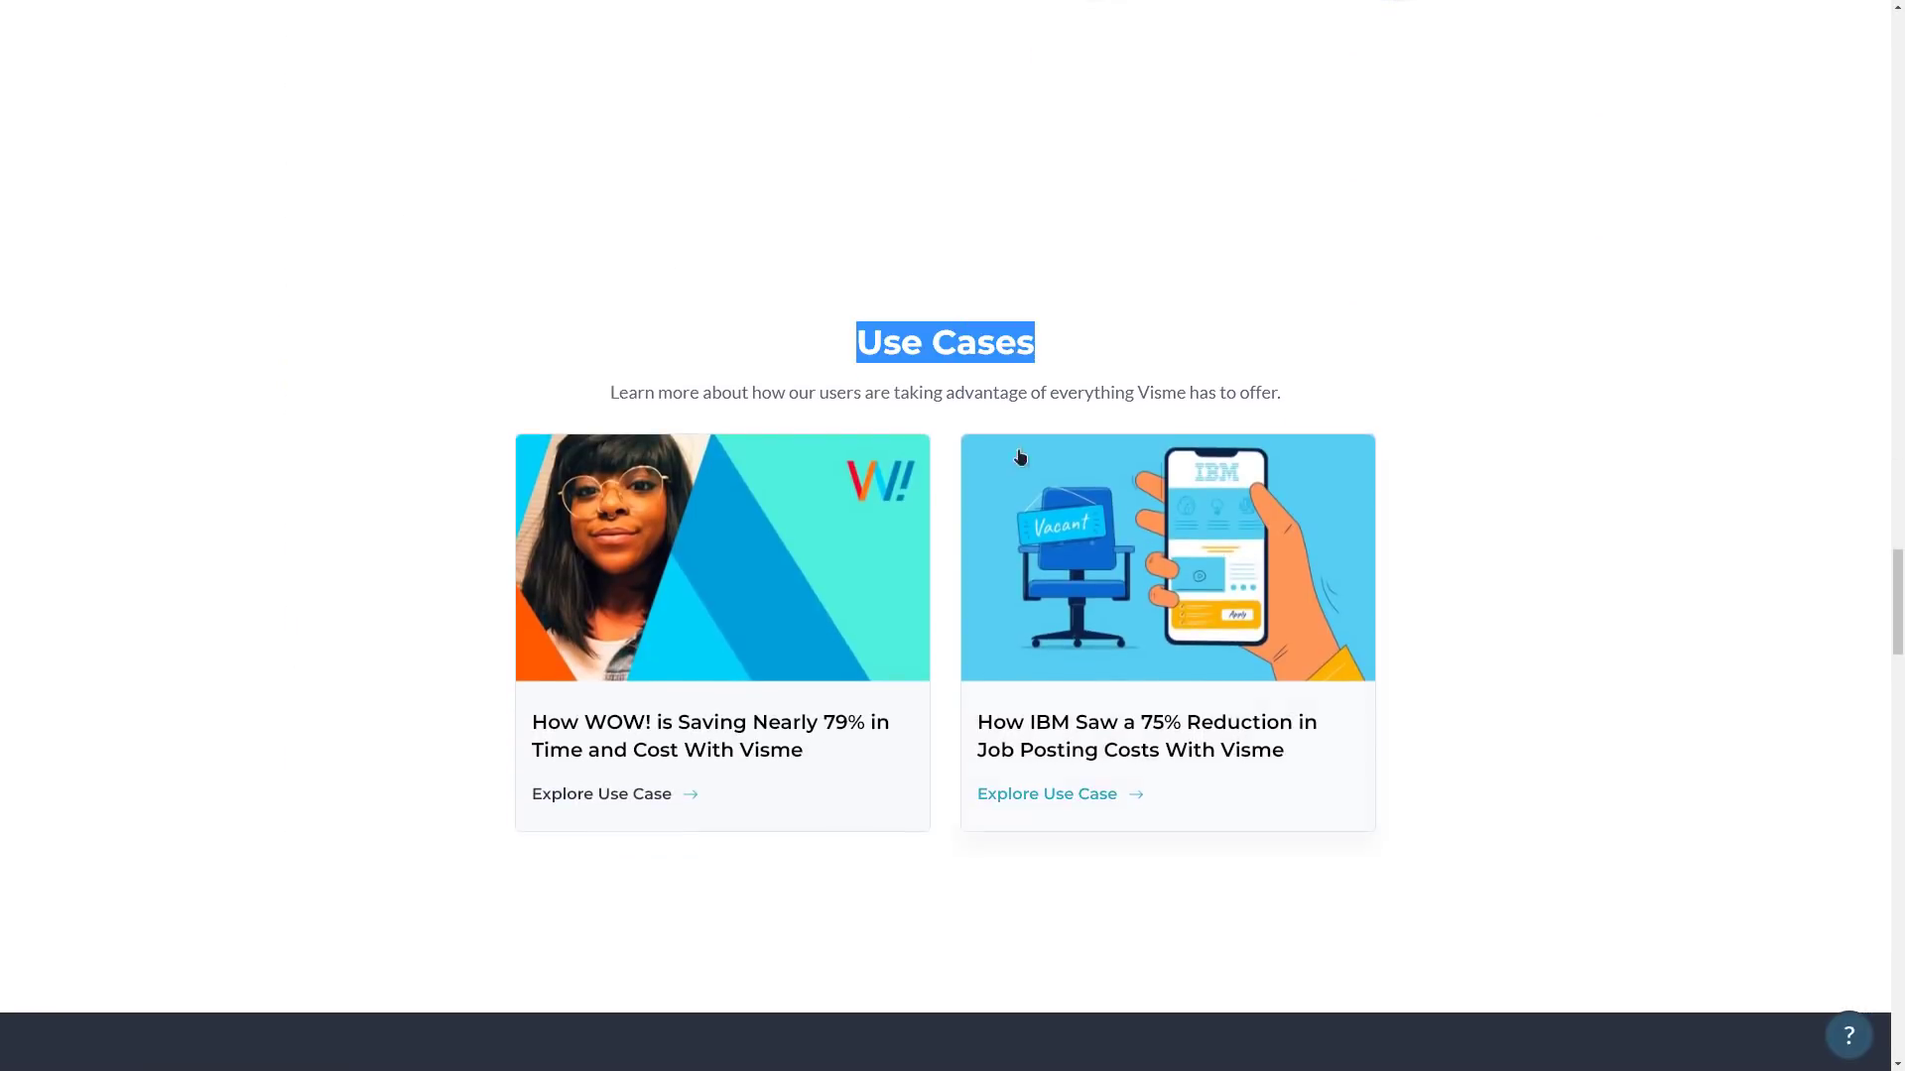
scroll(1633, 787, down, 8)
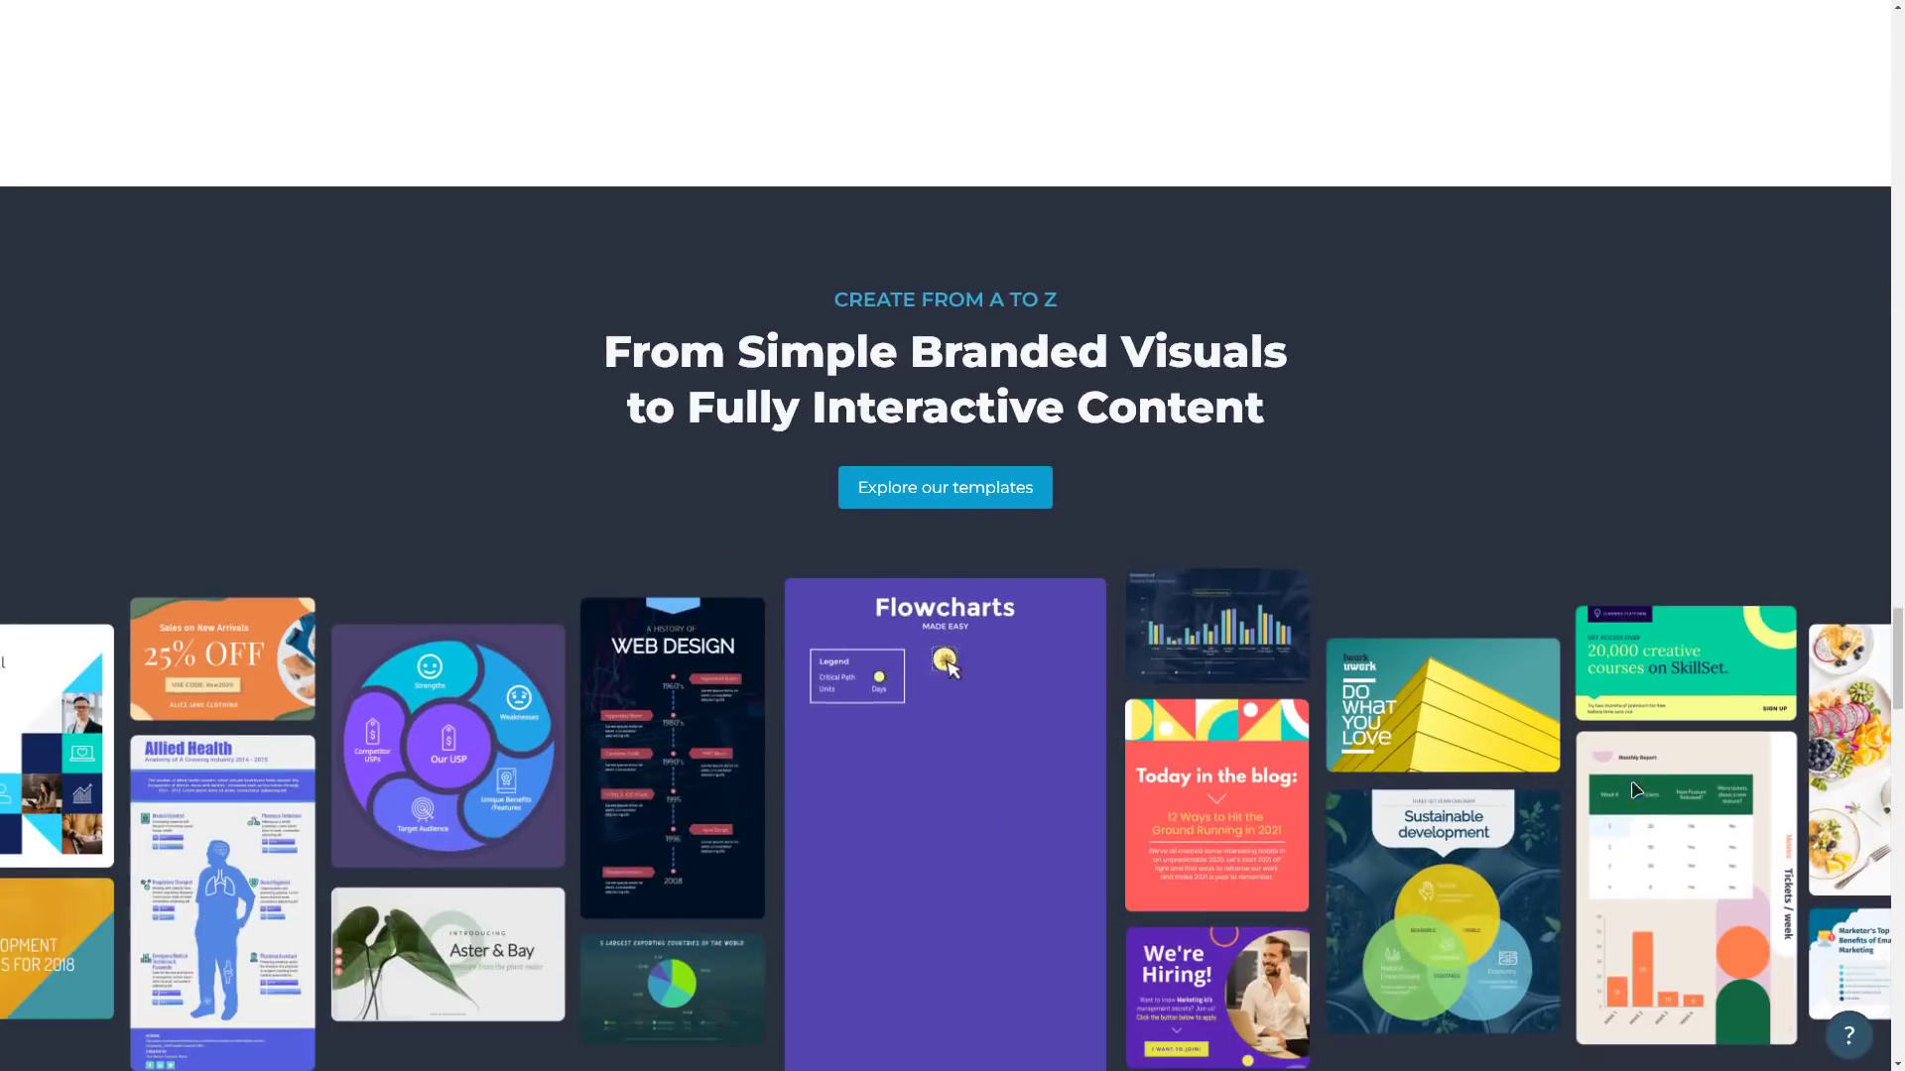
drag(835, 300, 1056, 299)
click(1228, 532)
- Advance the customer testimonial carousel four times and reach the Every Brand closing heading
scroll(1228, 532, down, 2)
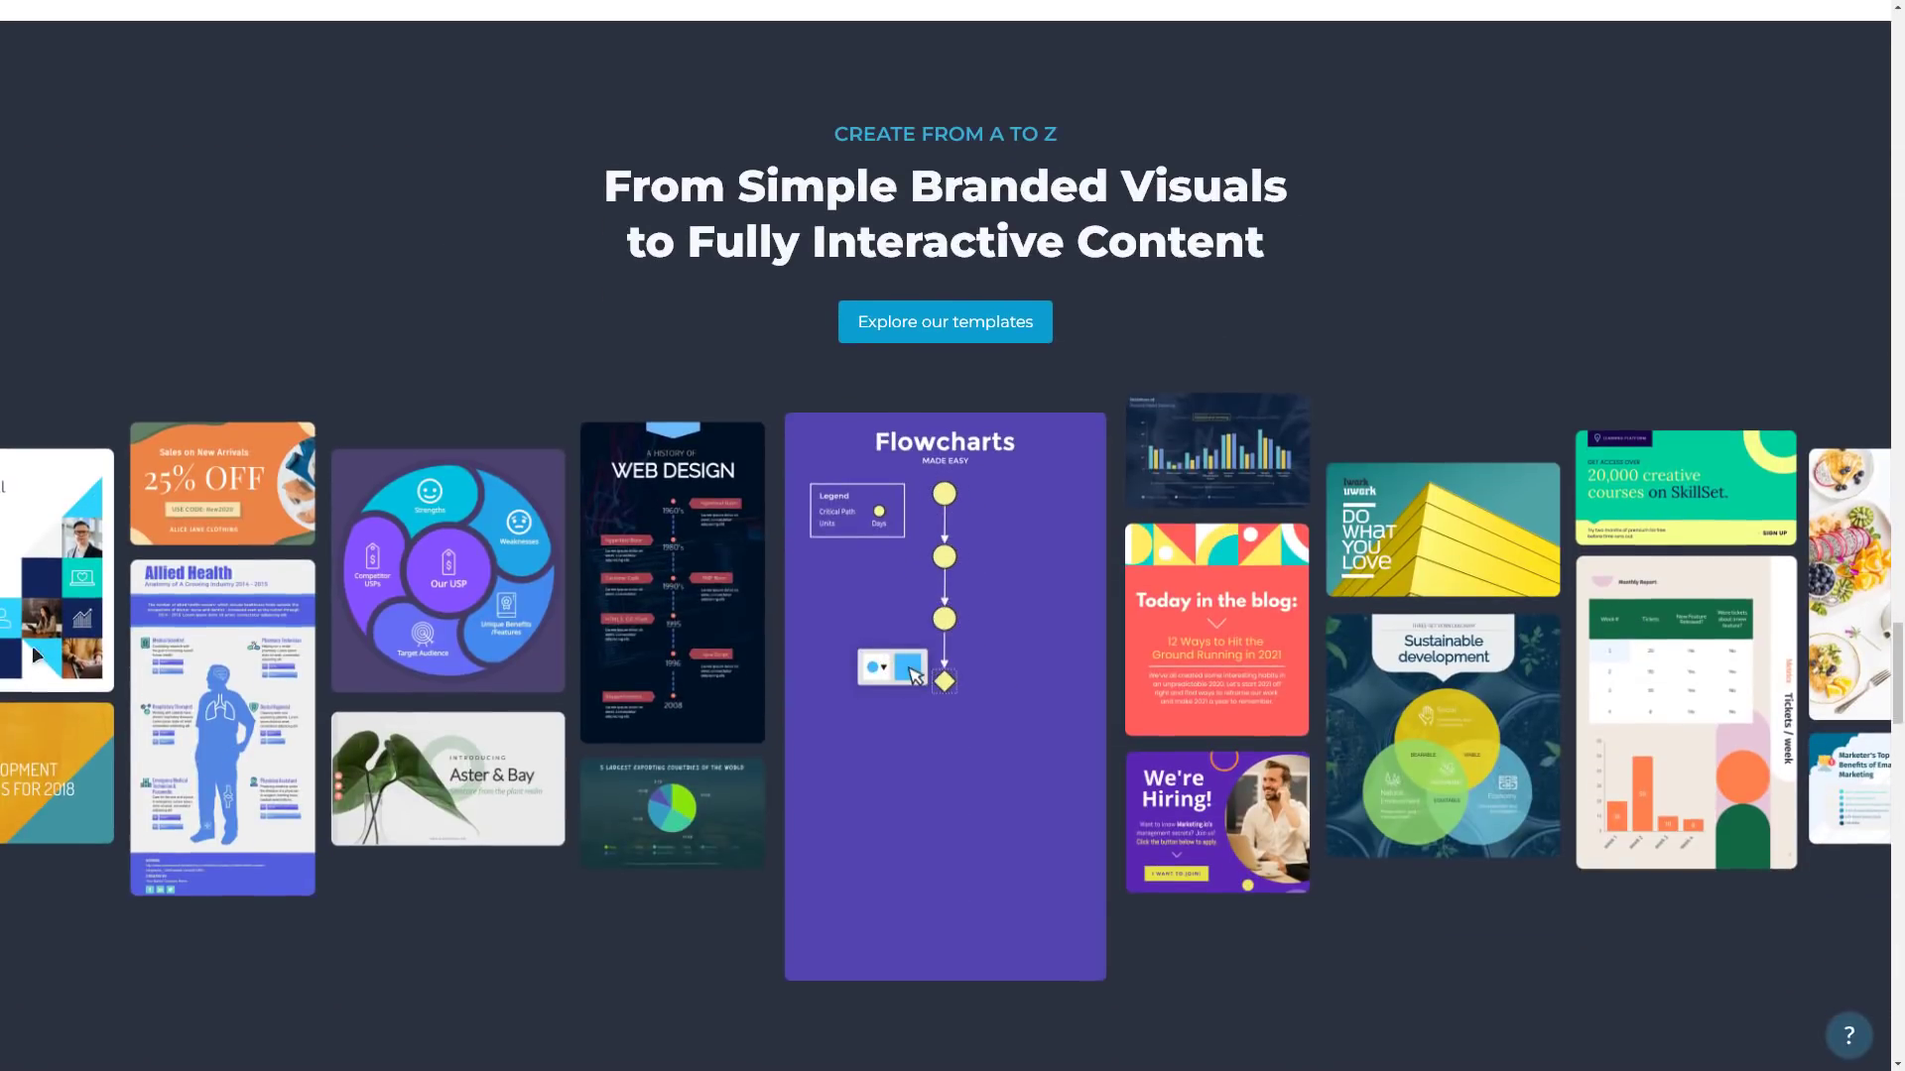
scroll(1198, 456, down, 9)
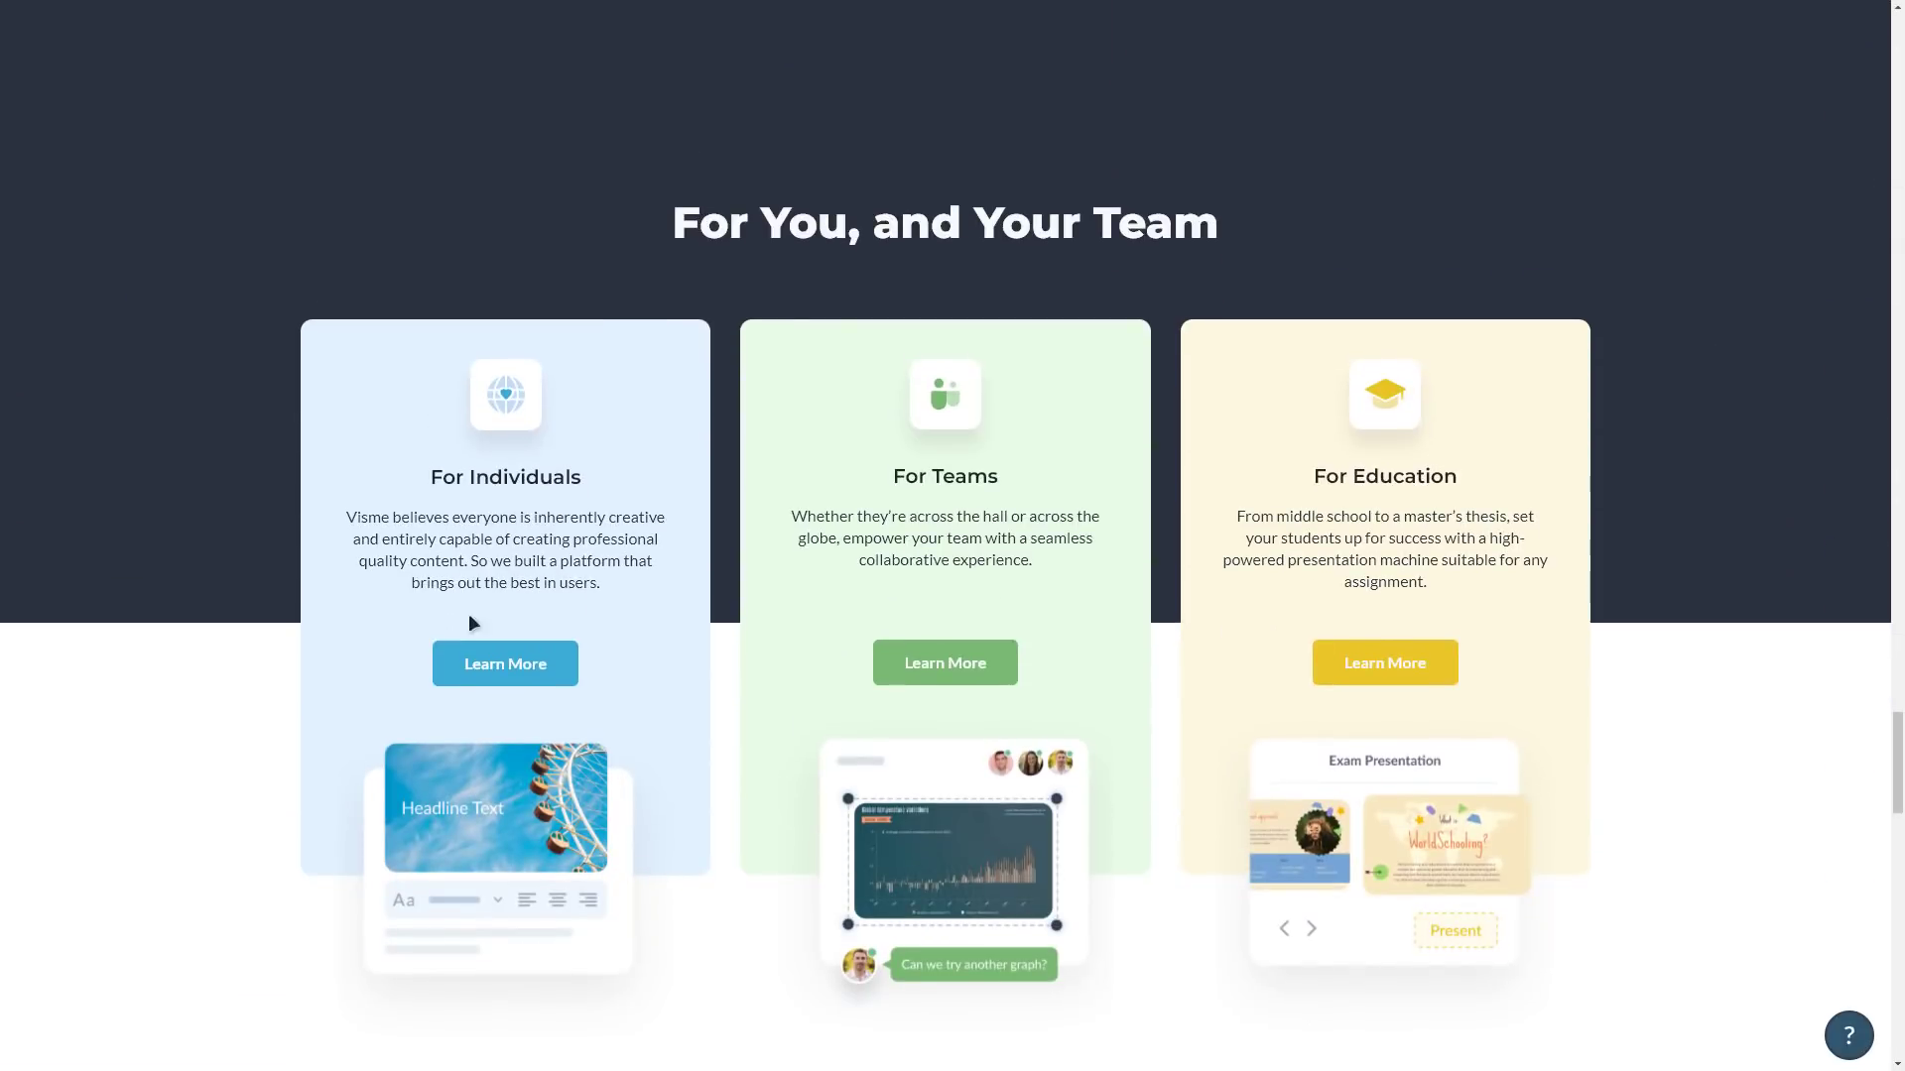
scroll(1686, 684, down, 8)
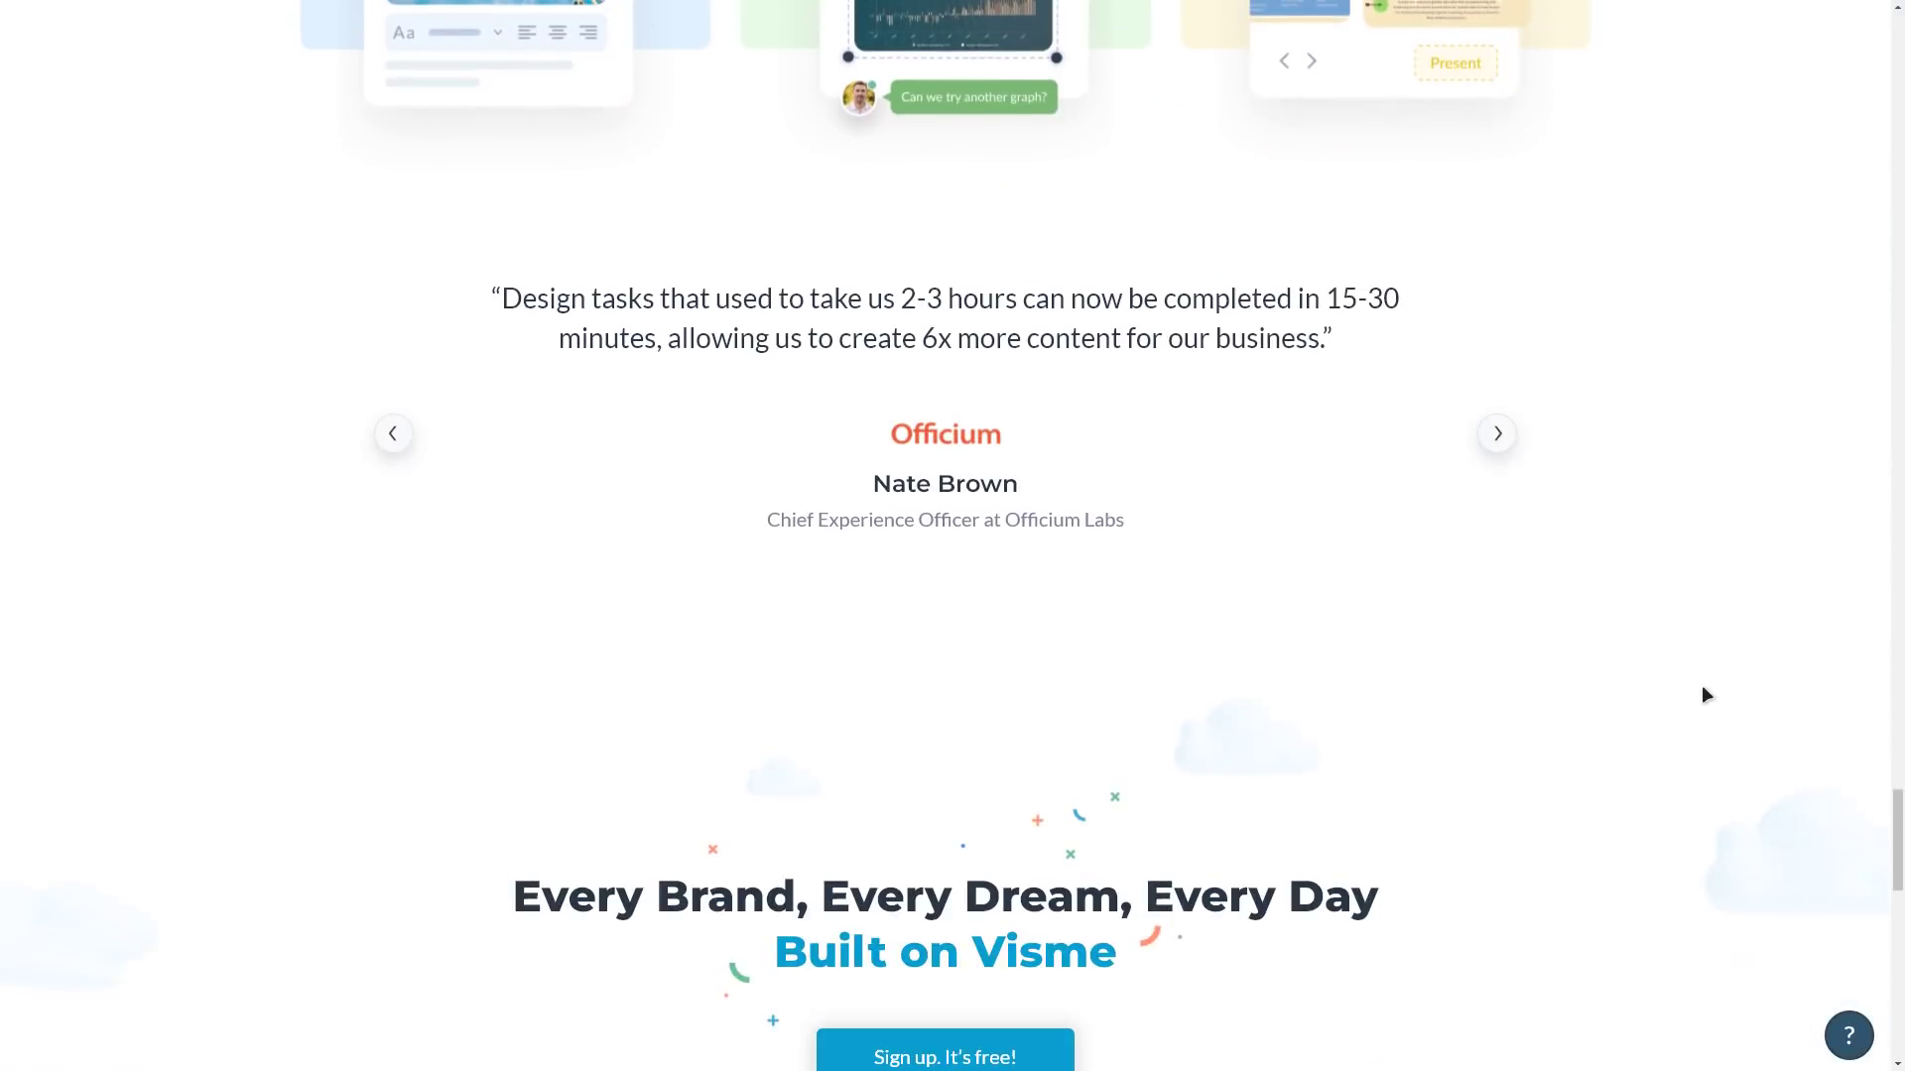
click(1490, 445)
click(1497, 434)
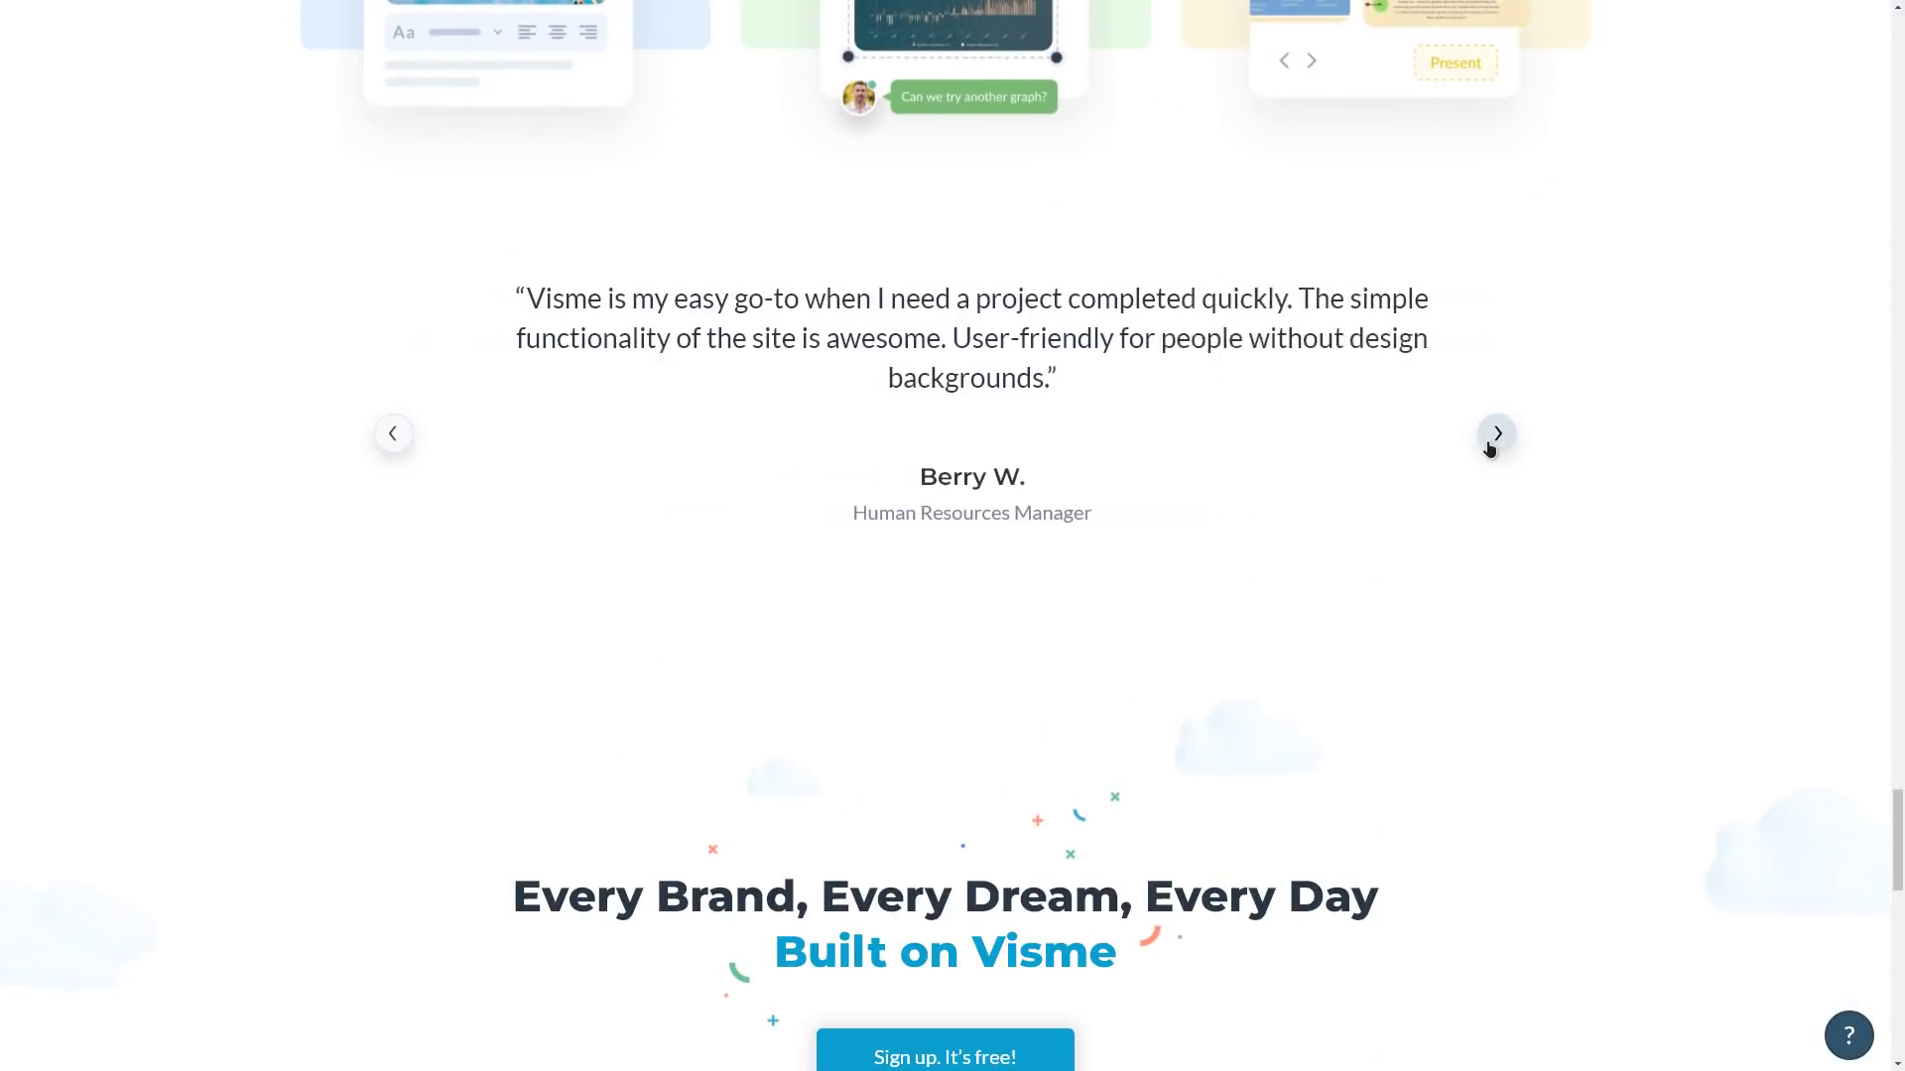
click(1496, 433)
click(1497, 434)
scroll(1634, 470, down, 4)
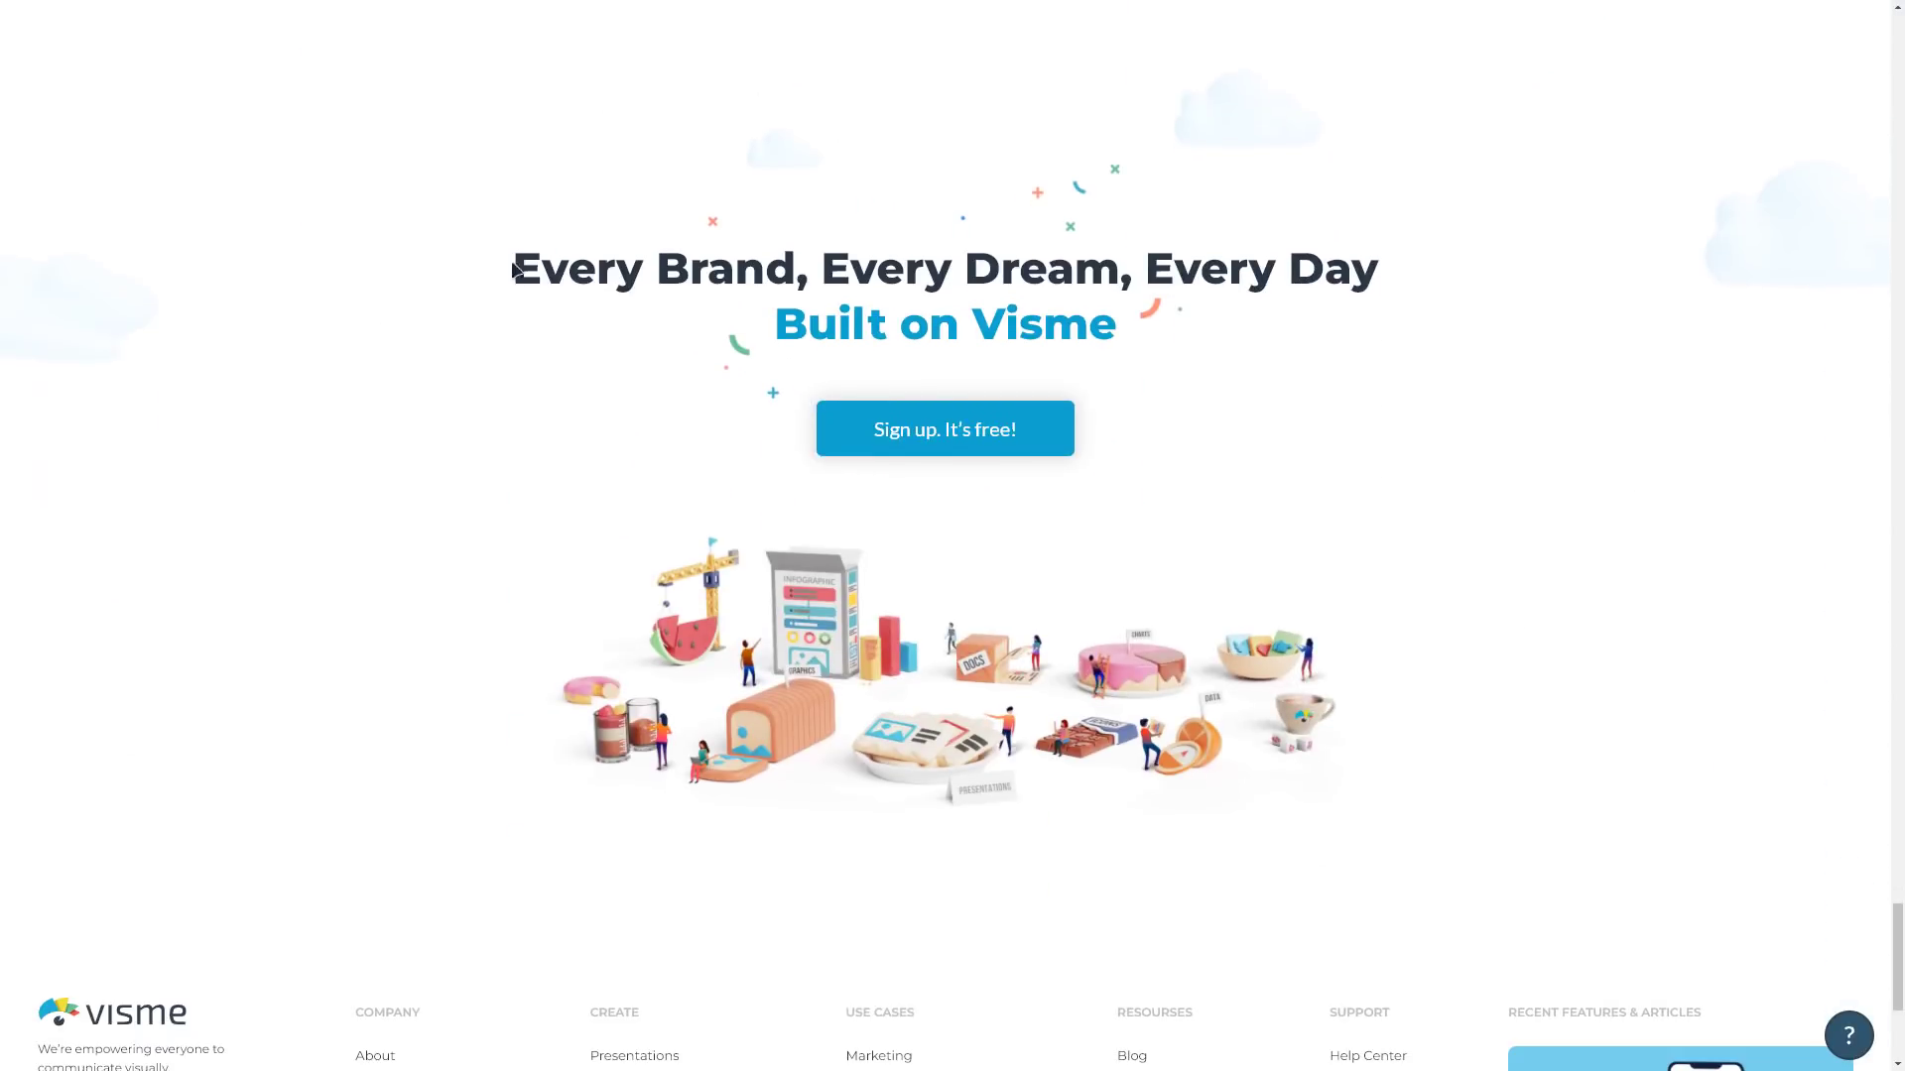
drag(516, 269, 1101, 318)
- Preview the Header & Text, Font Pairs and Stats & Figures element collections
click(1028, 462)
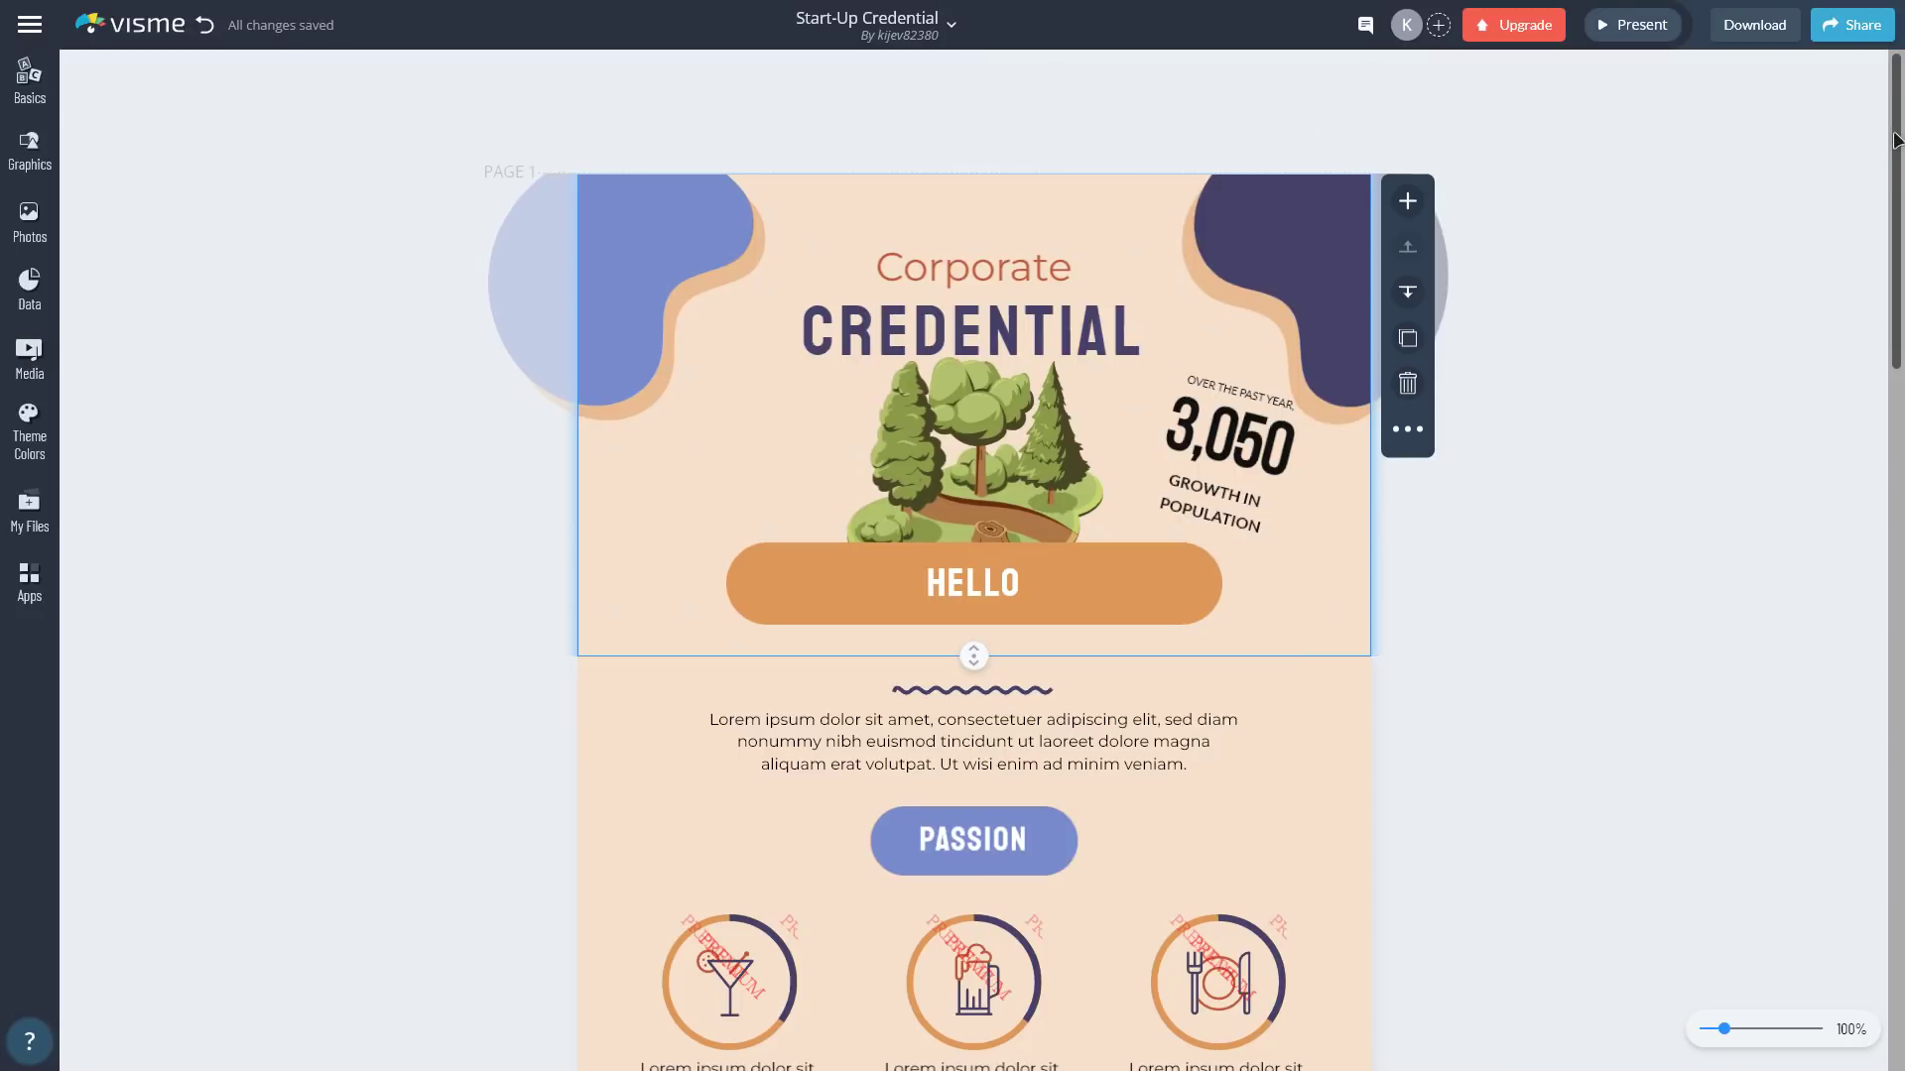
drag(1893, 139, 1877, 95)
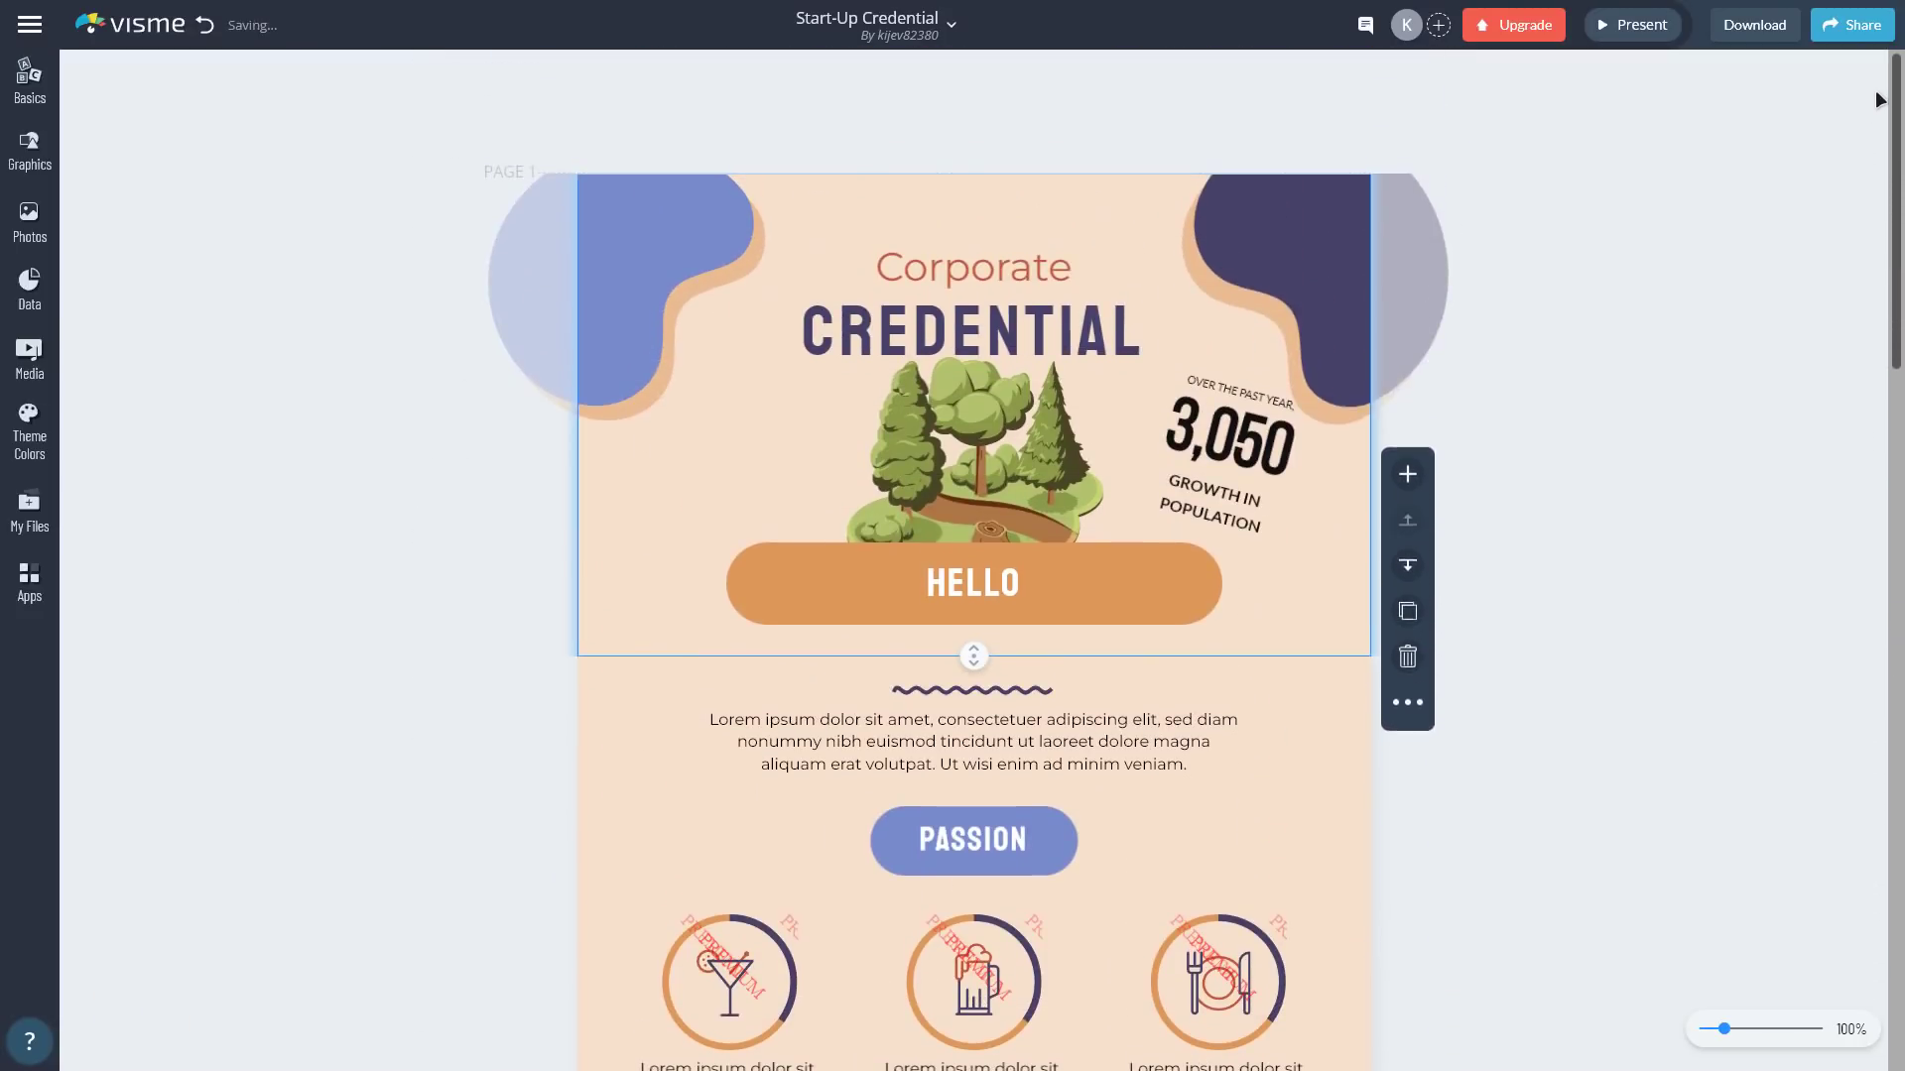
click(44, 91)
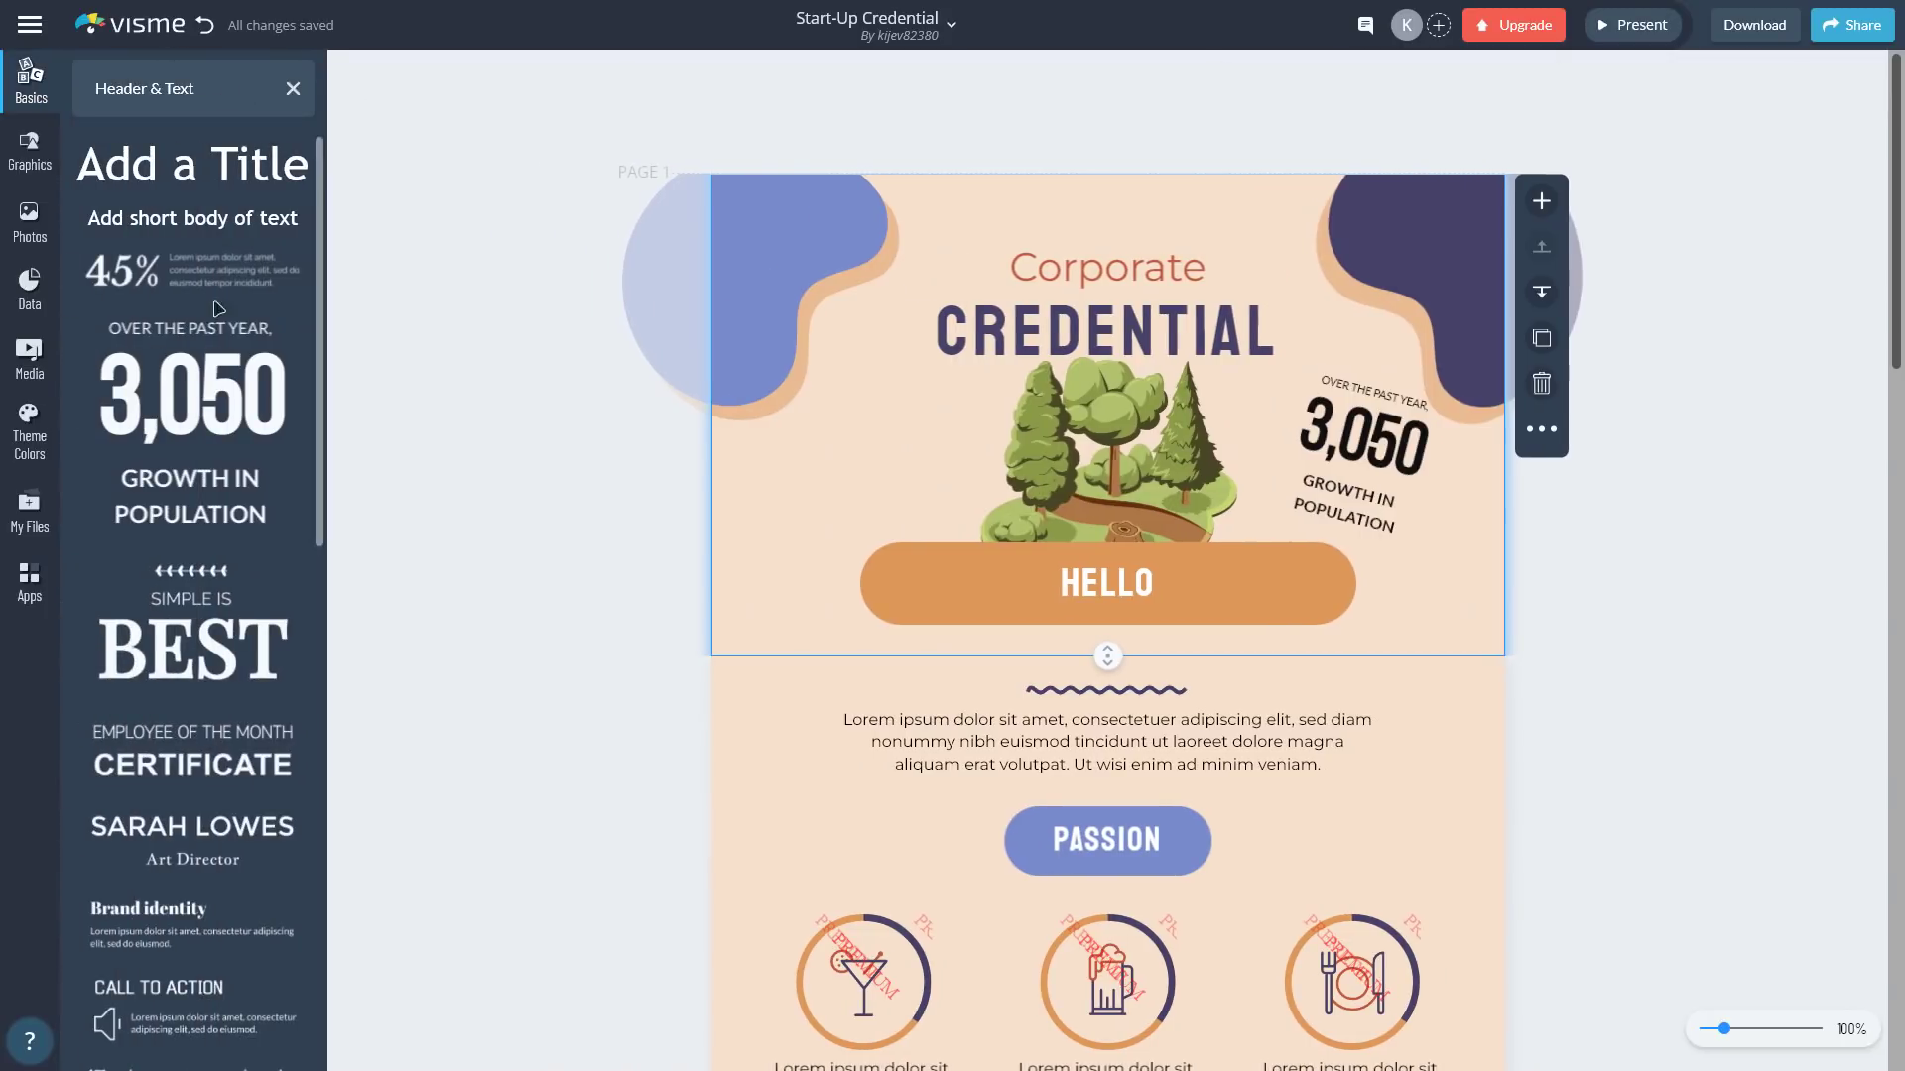
scroll(220, 326, down, 8)
scroll(220, 326, up, 8)
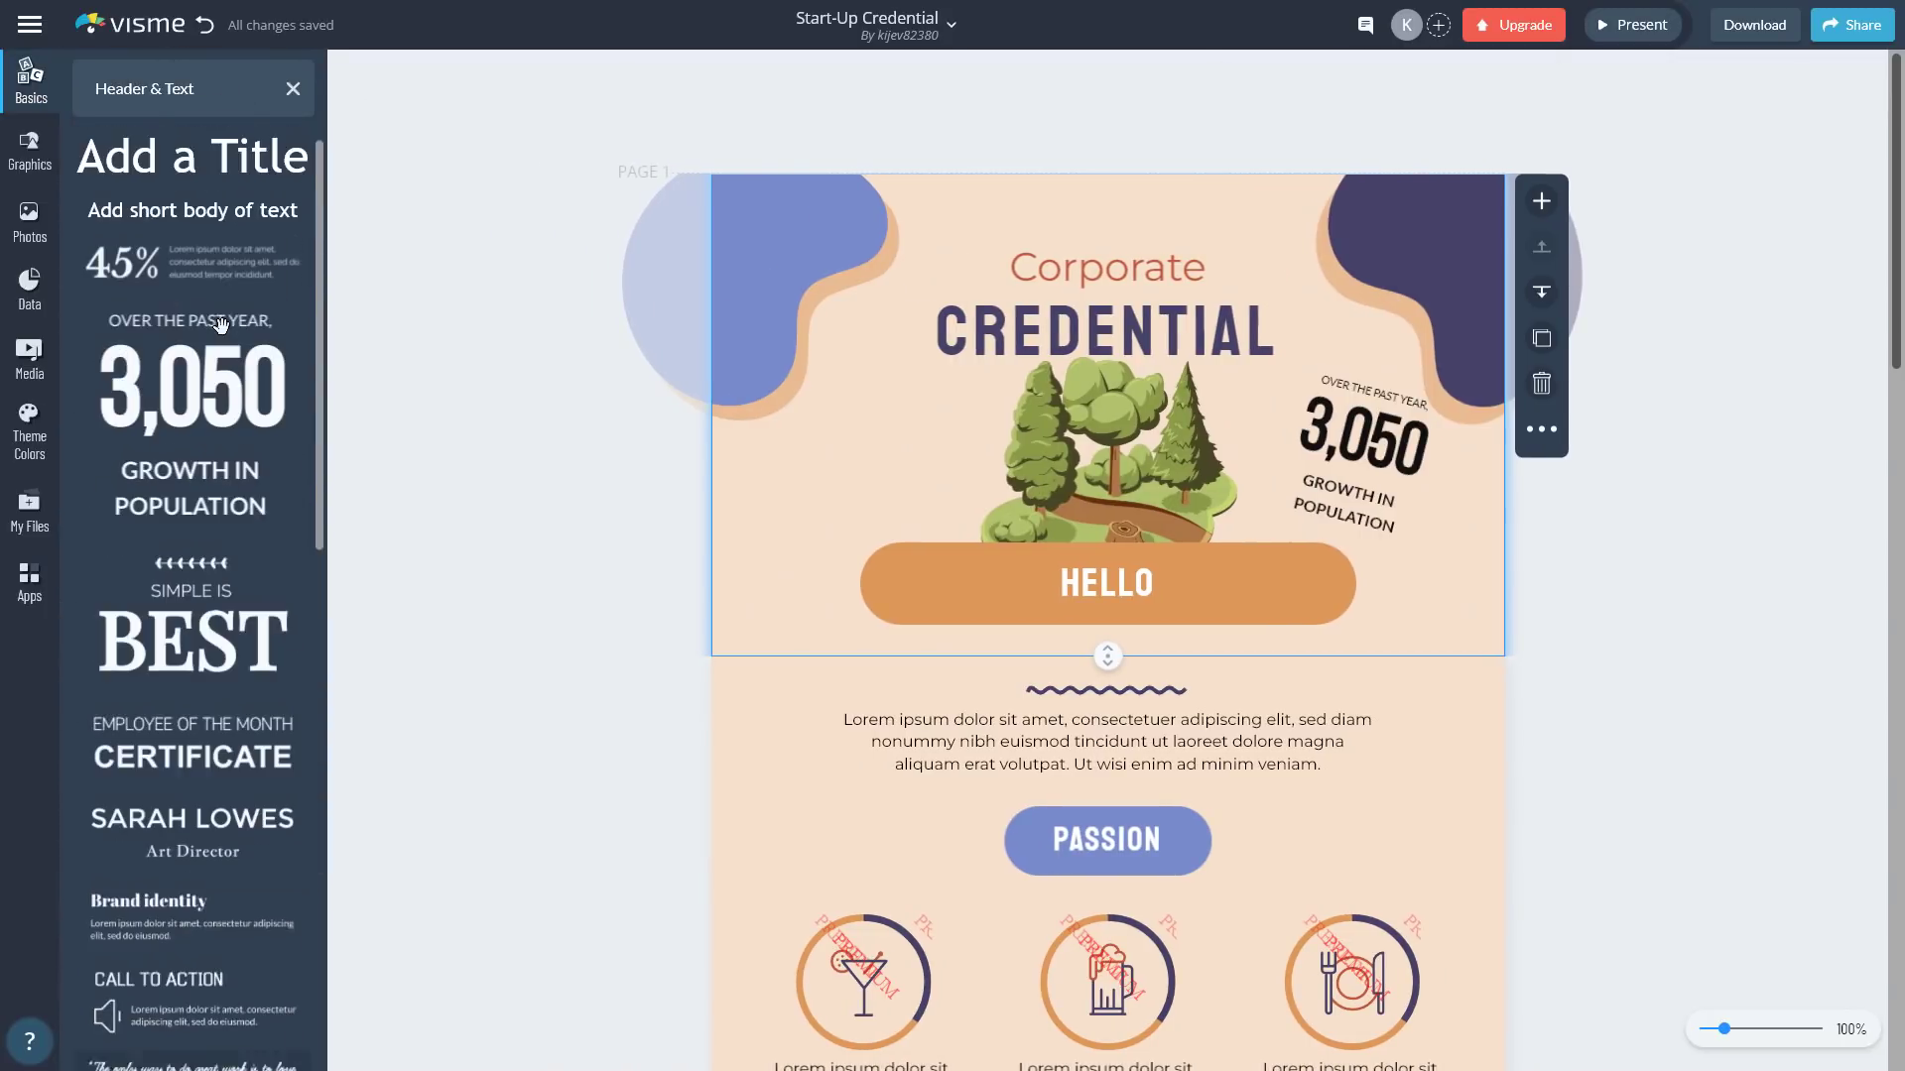
click(294, 91)
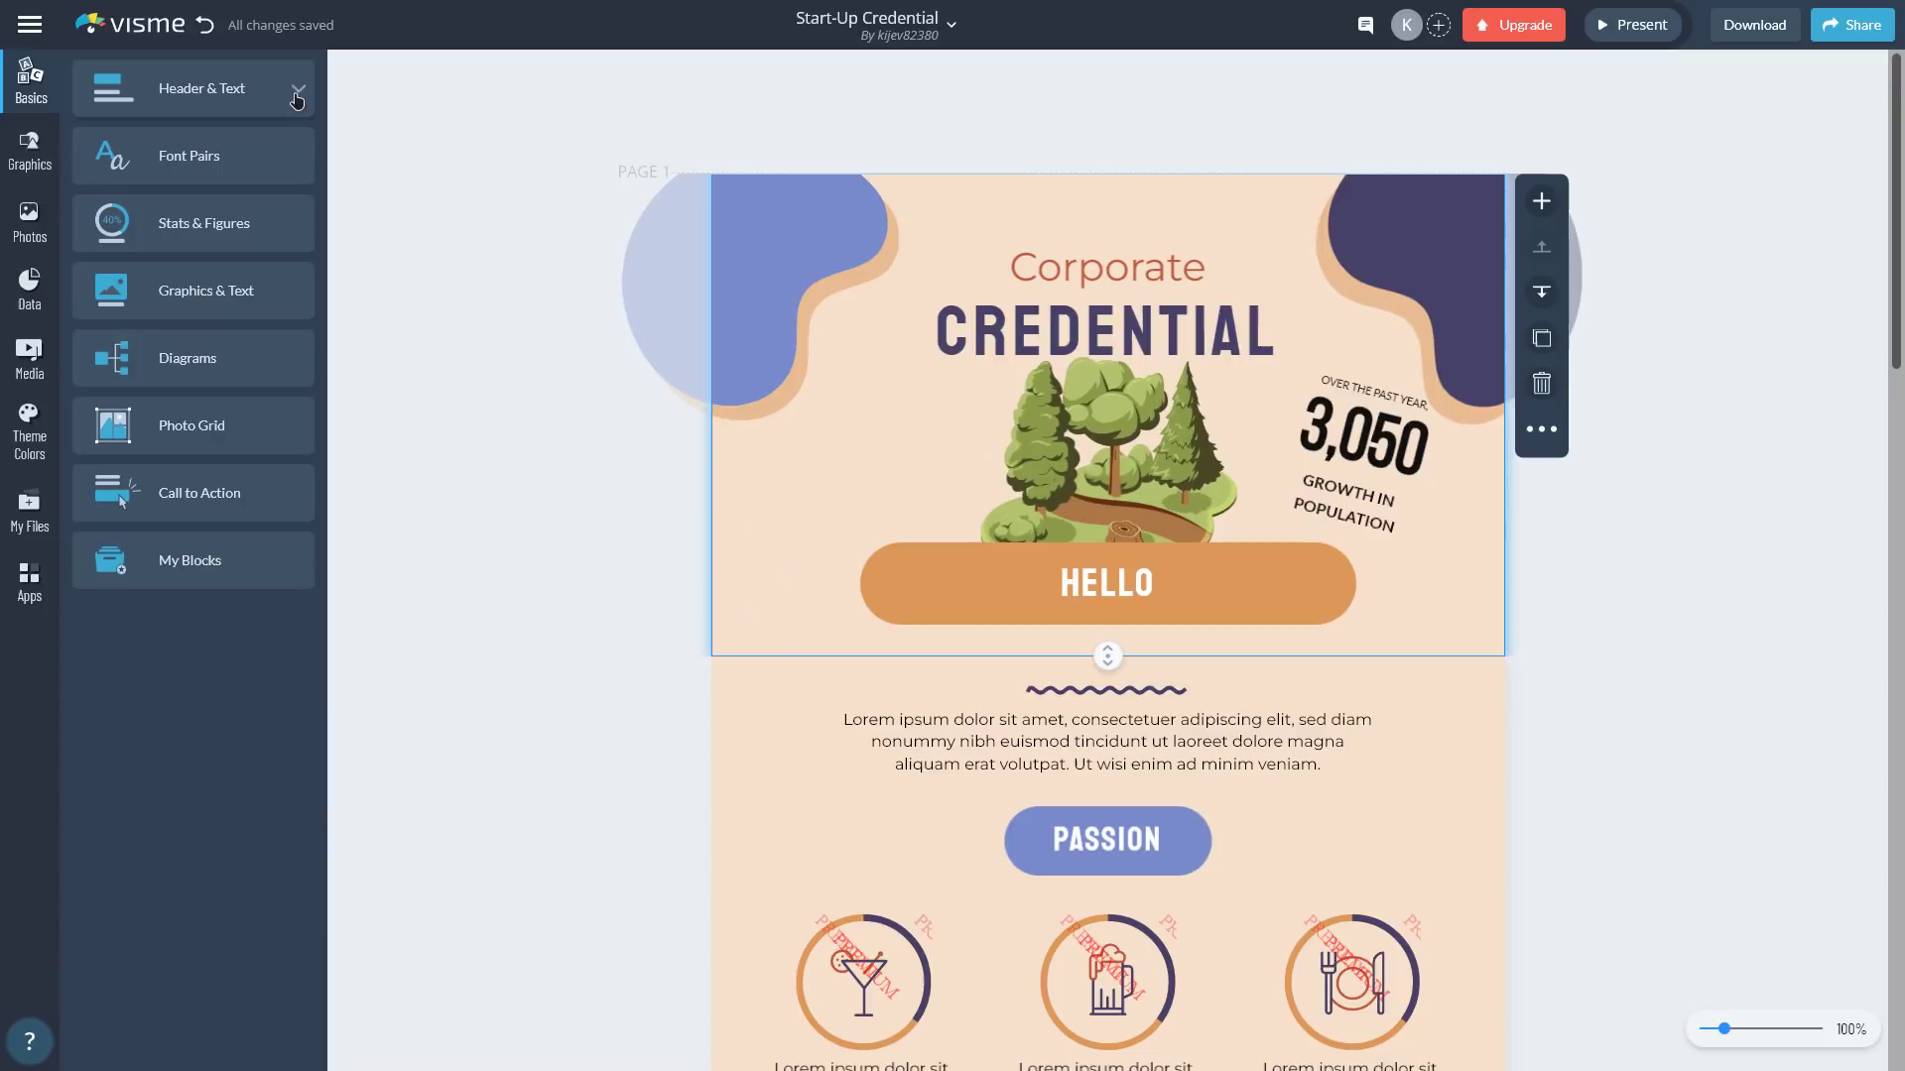
click(179, 175)
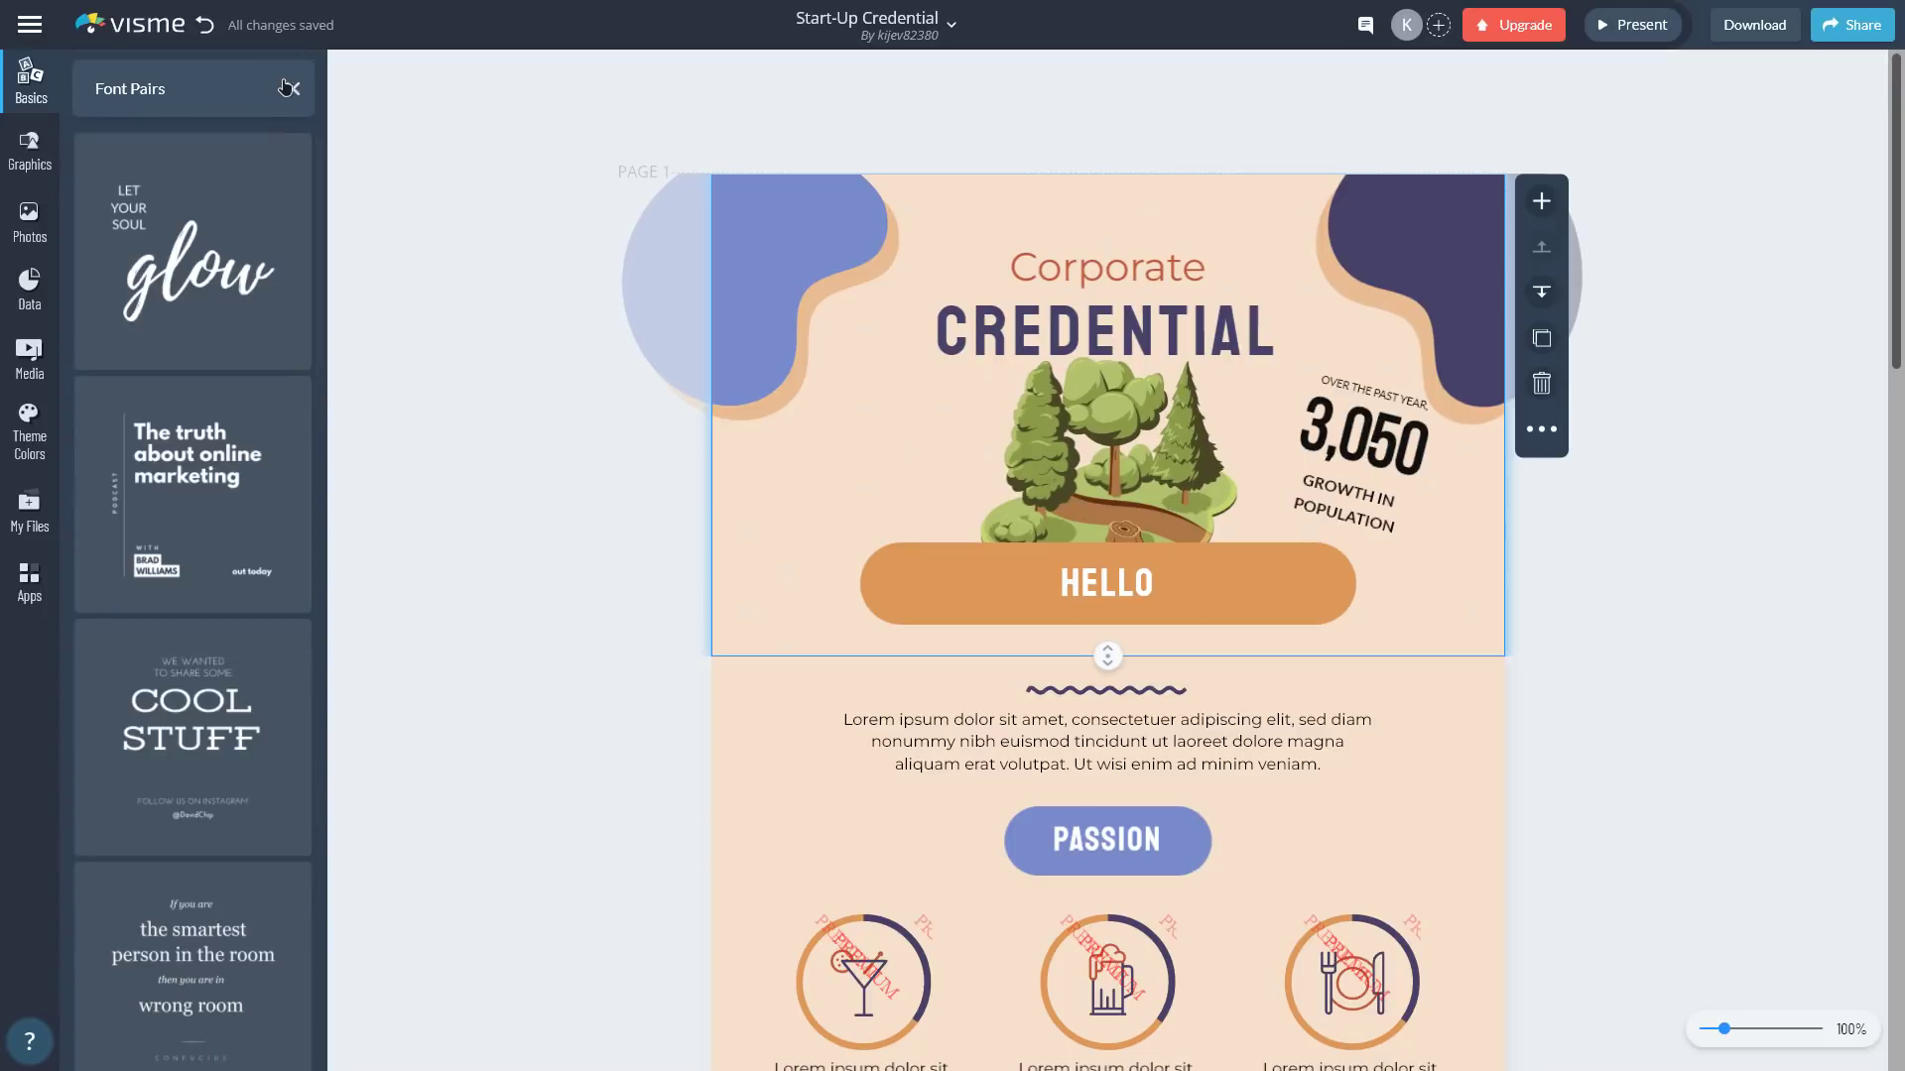
click(290, 89)
click(260, 220)
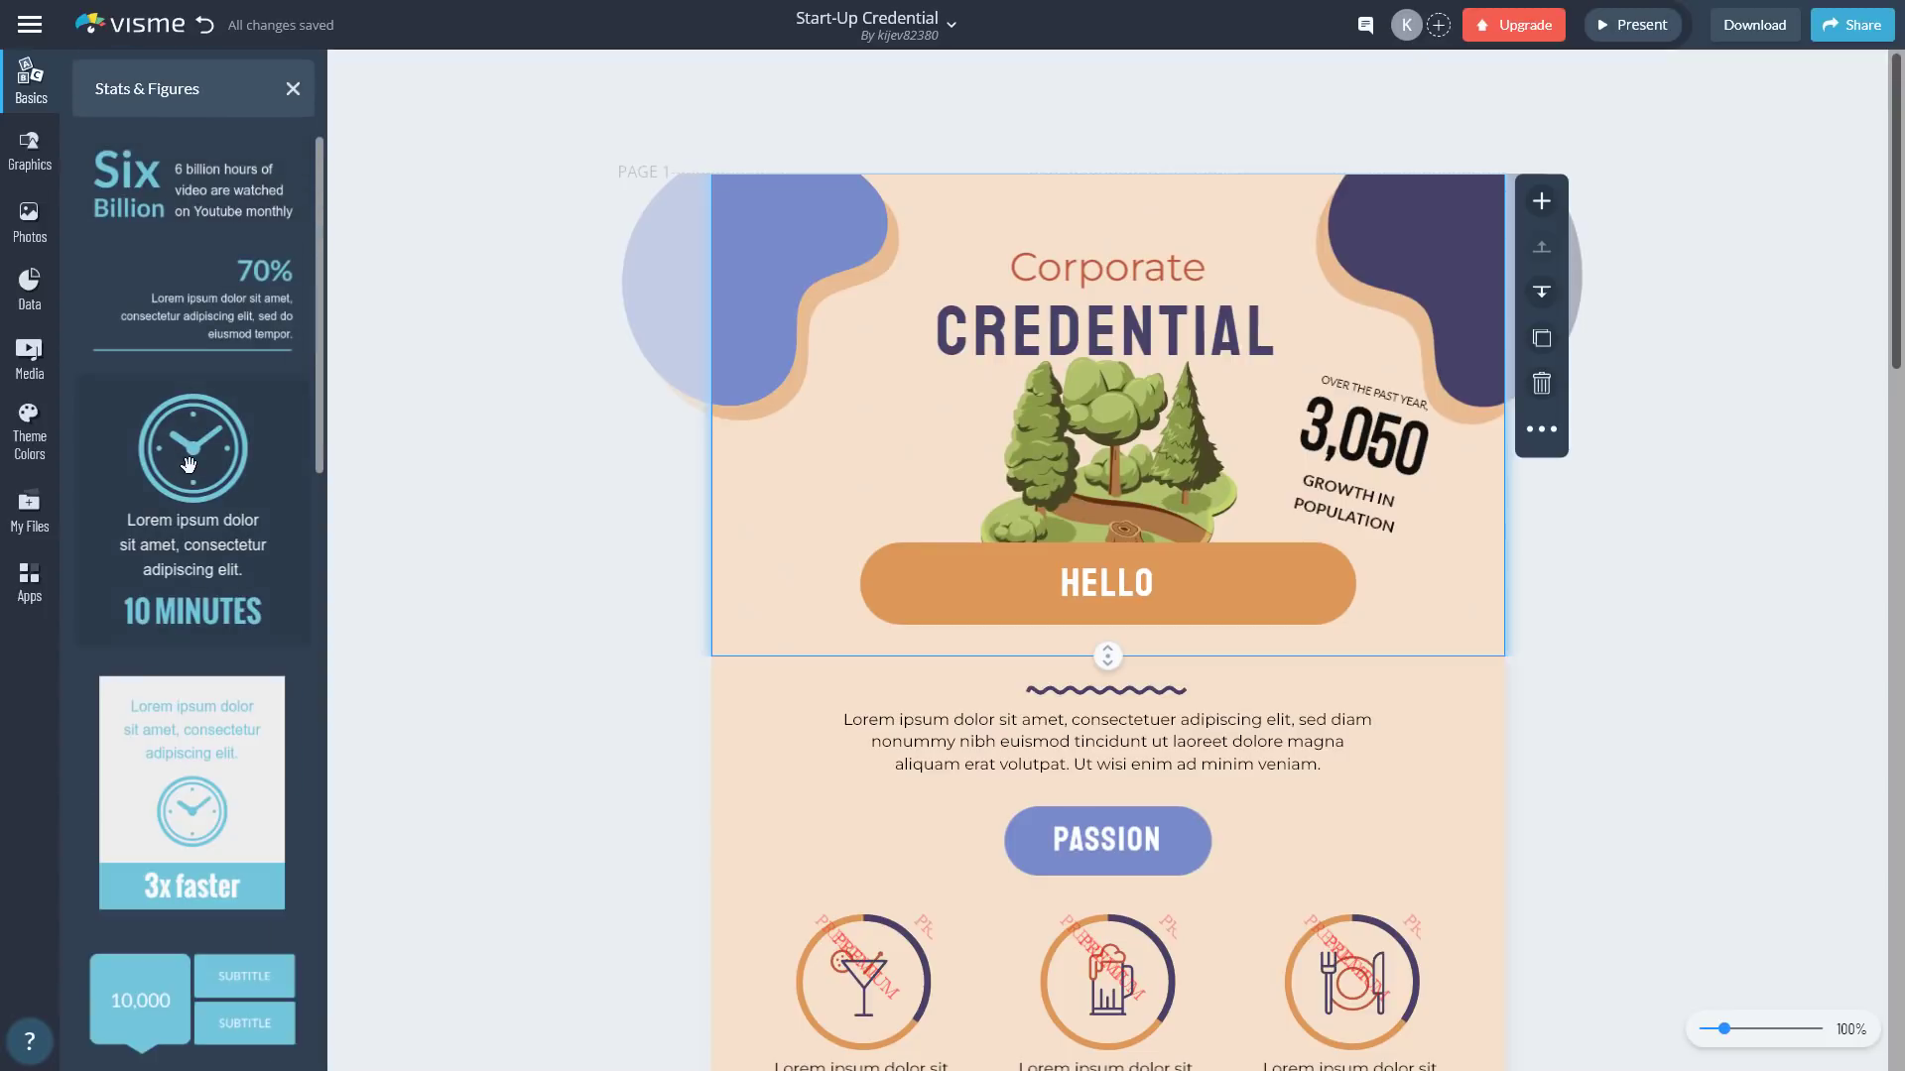
click(293, 88)
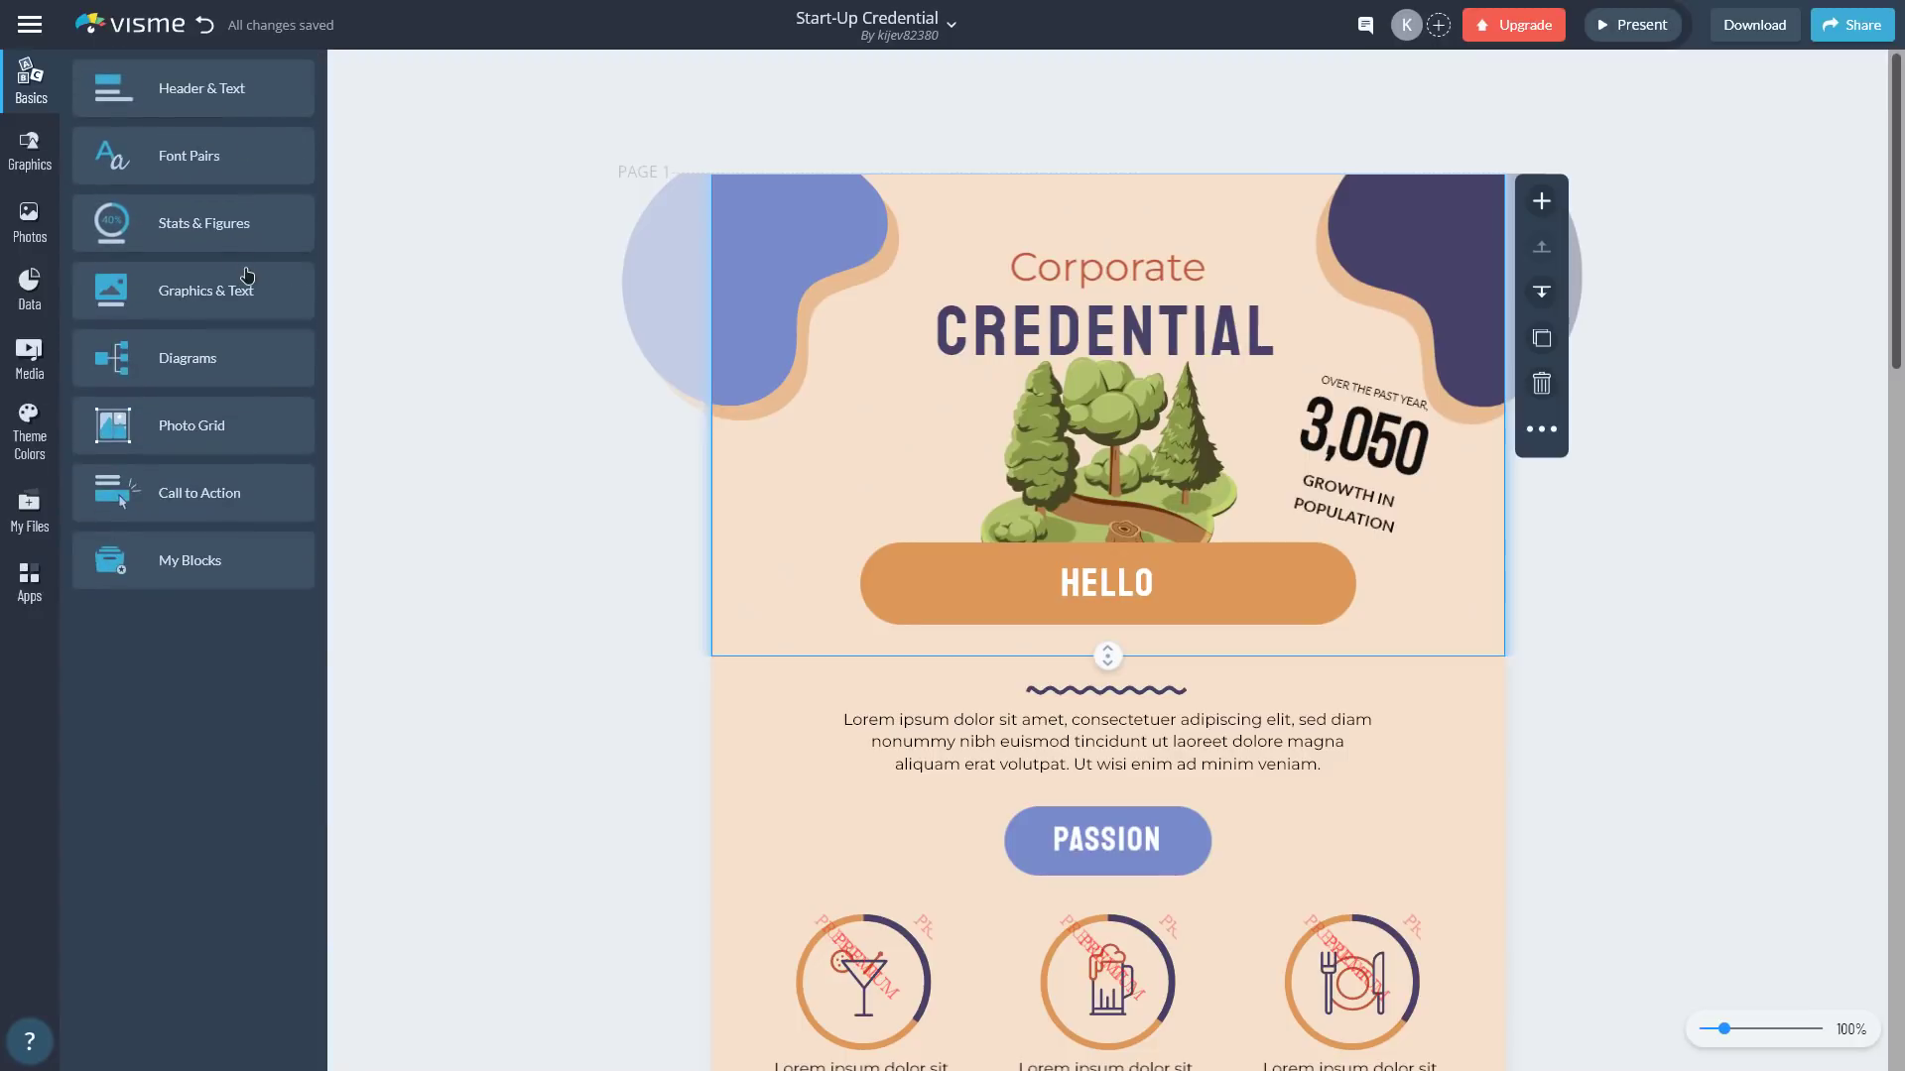
- Preview Graphics & Text, Diagrams, Photo Grid and Call to Action, then view the empty My Blocks library
click(268, 289)
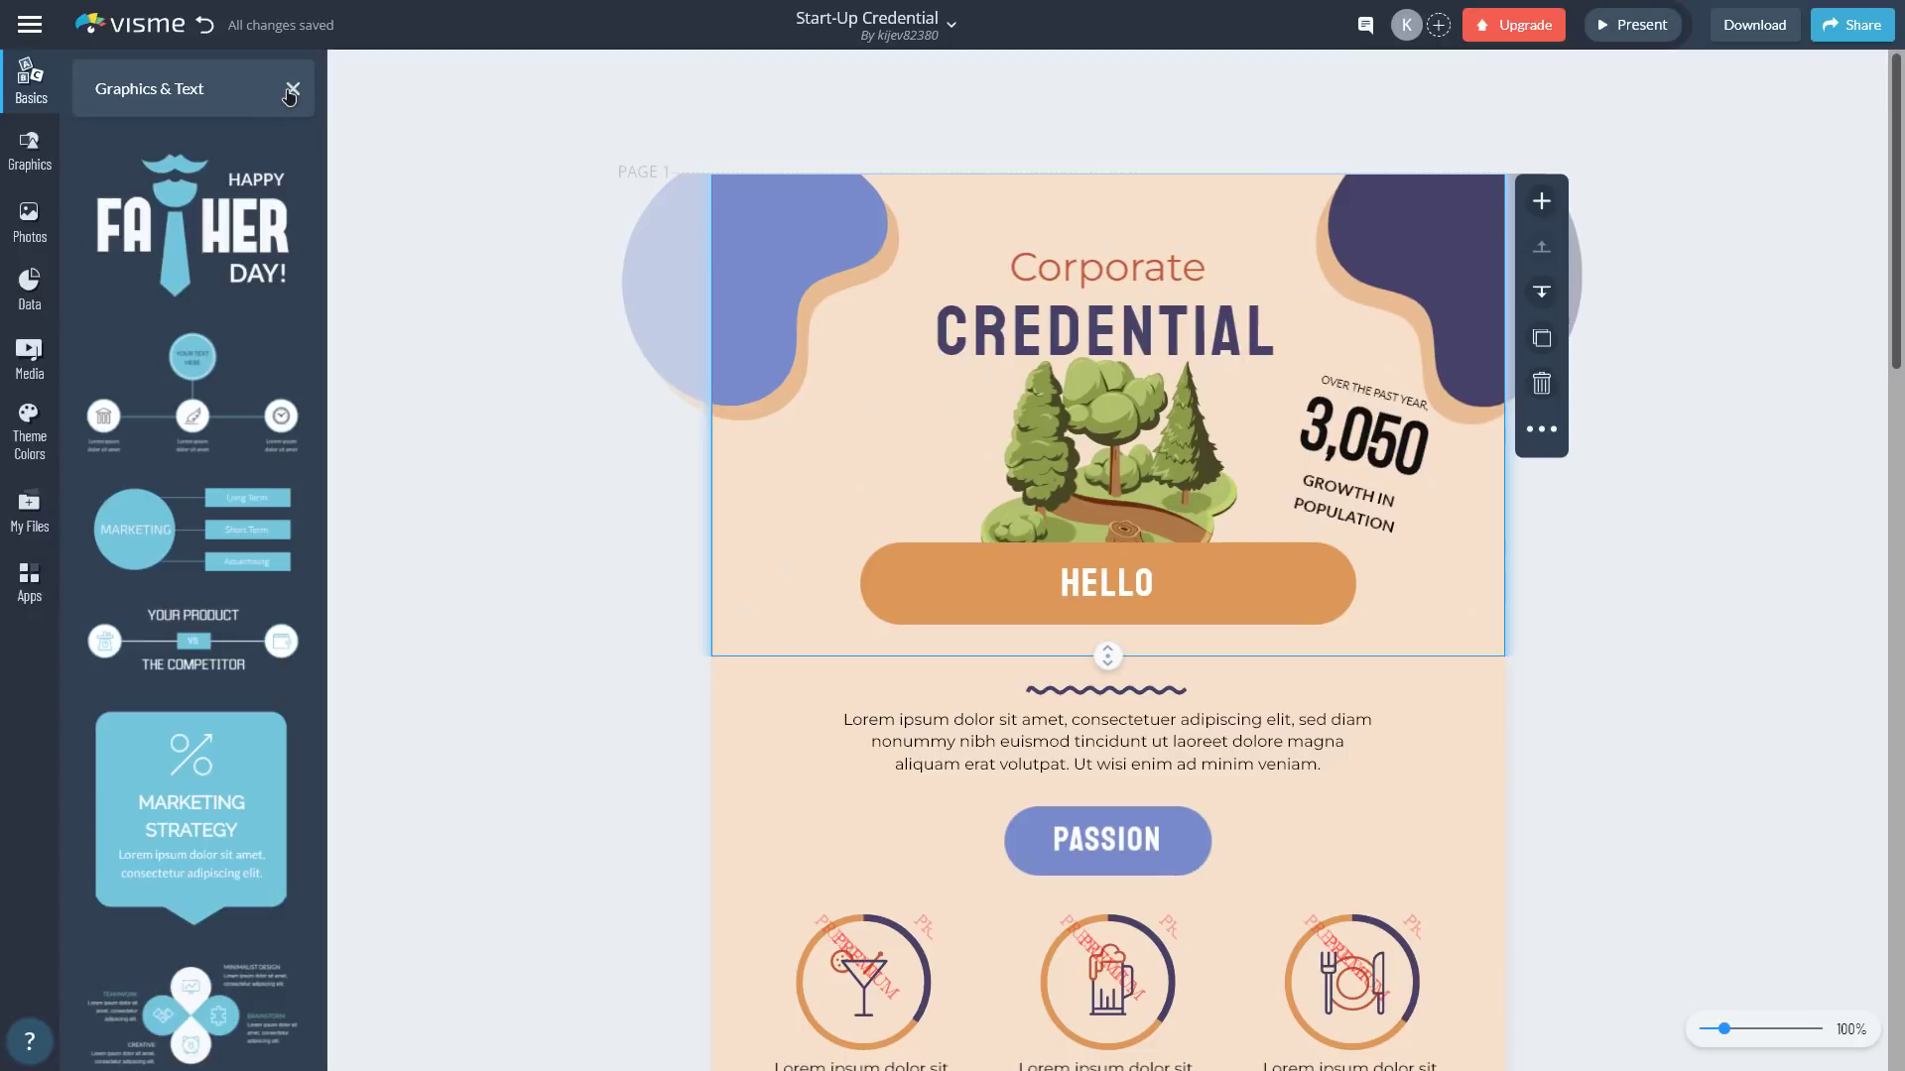
click(290, 89)
click(285, 373)
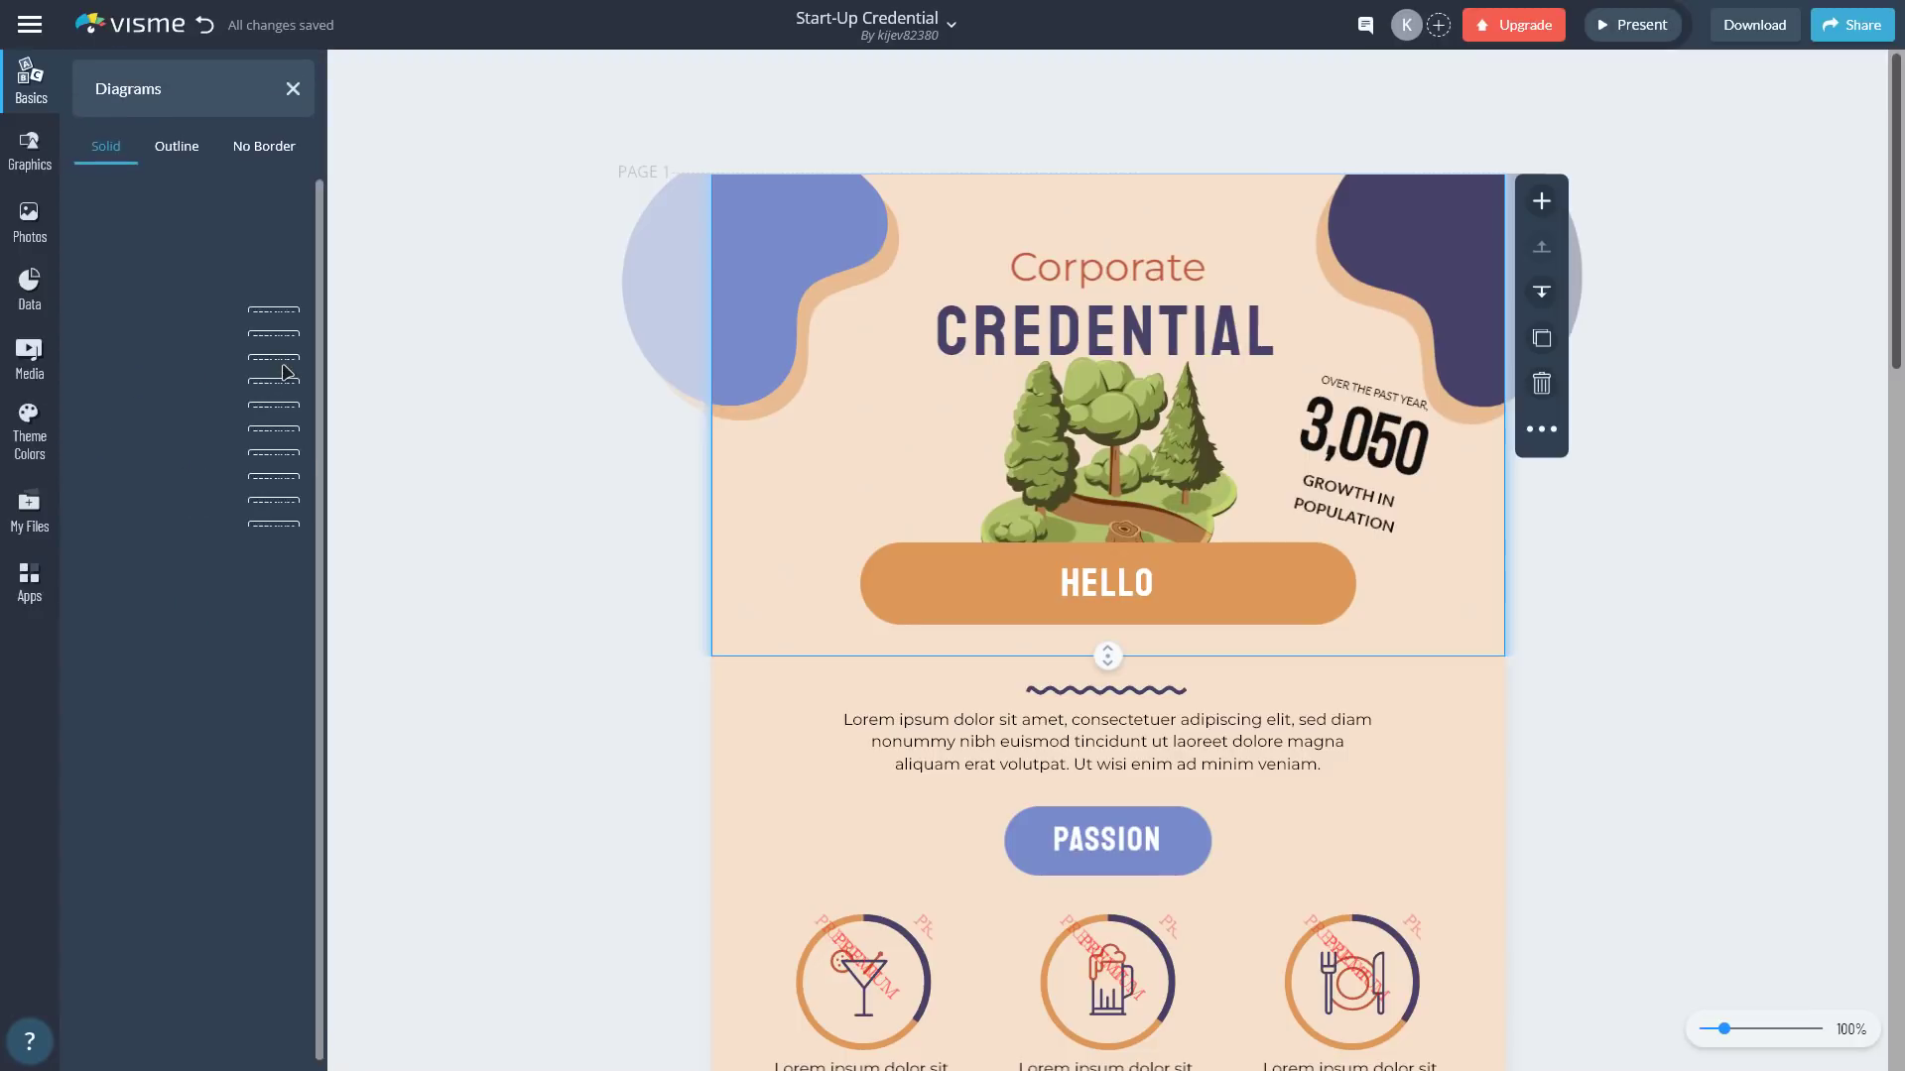
click(293, 95)
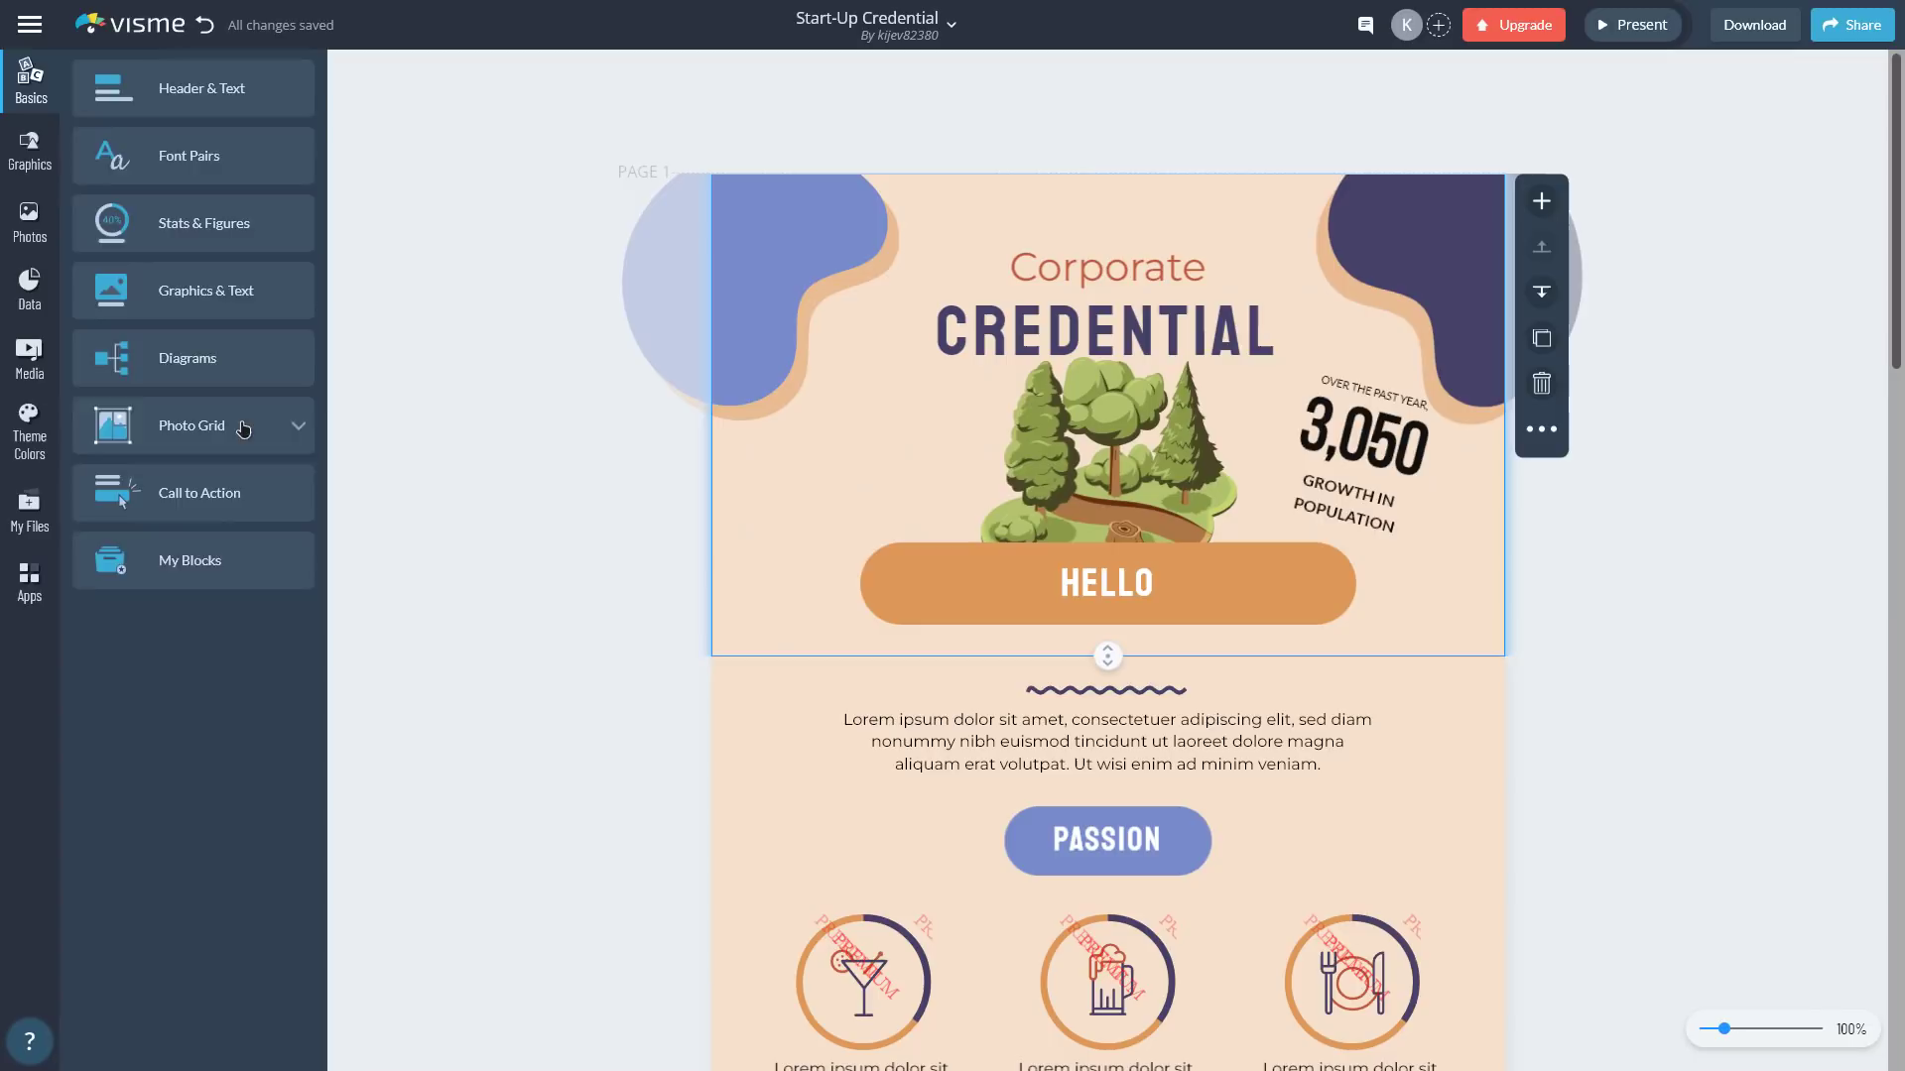
click(287, 420)
click(293, 95)
click(287, 476)
click(293, 92)
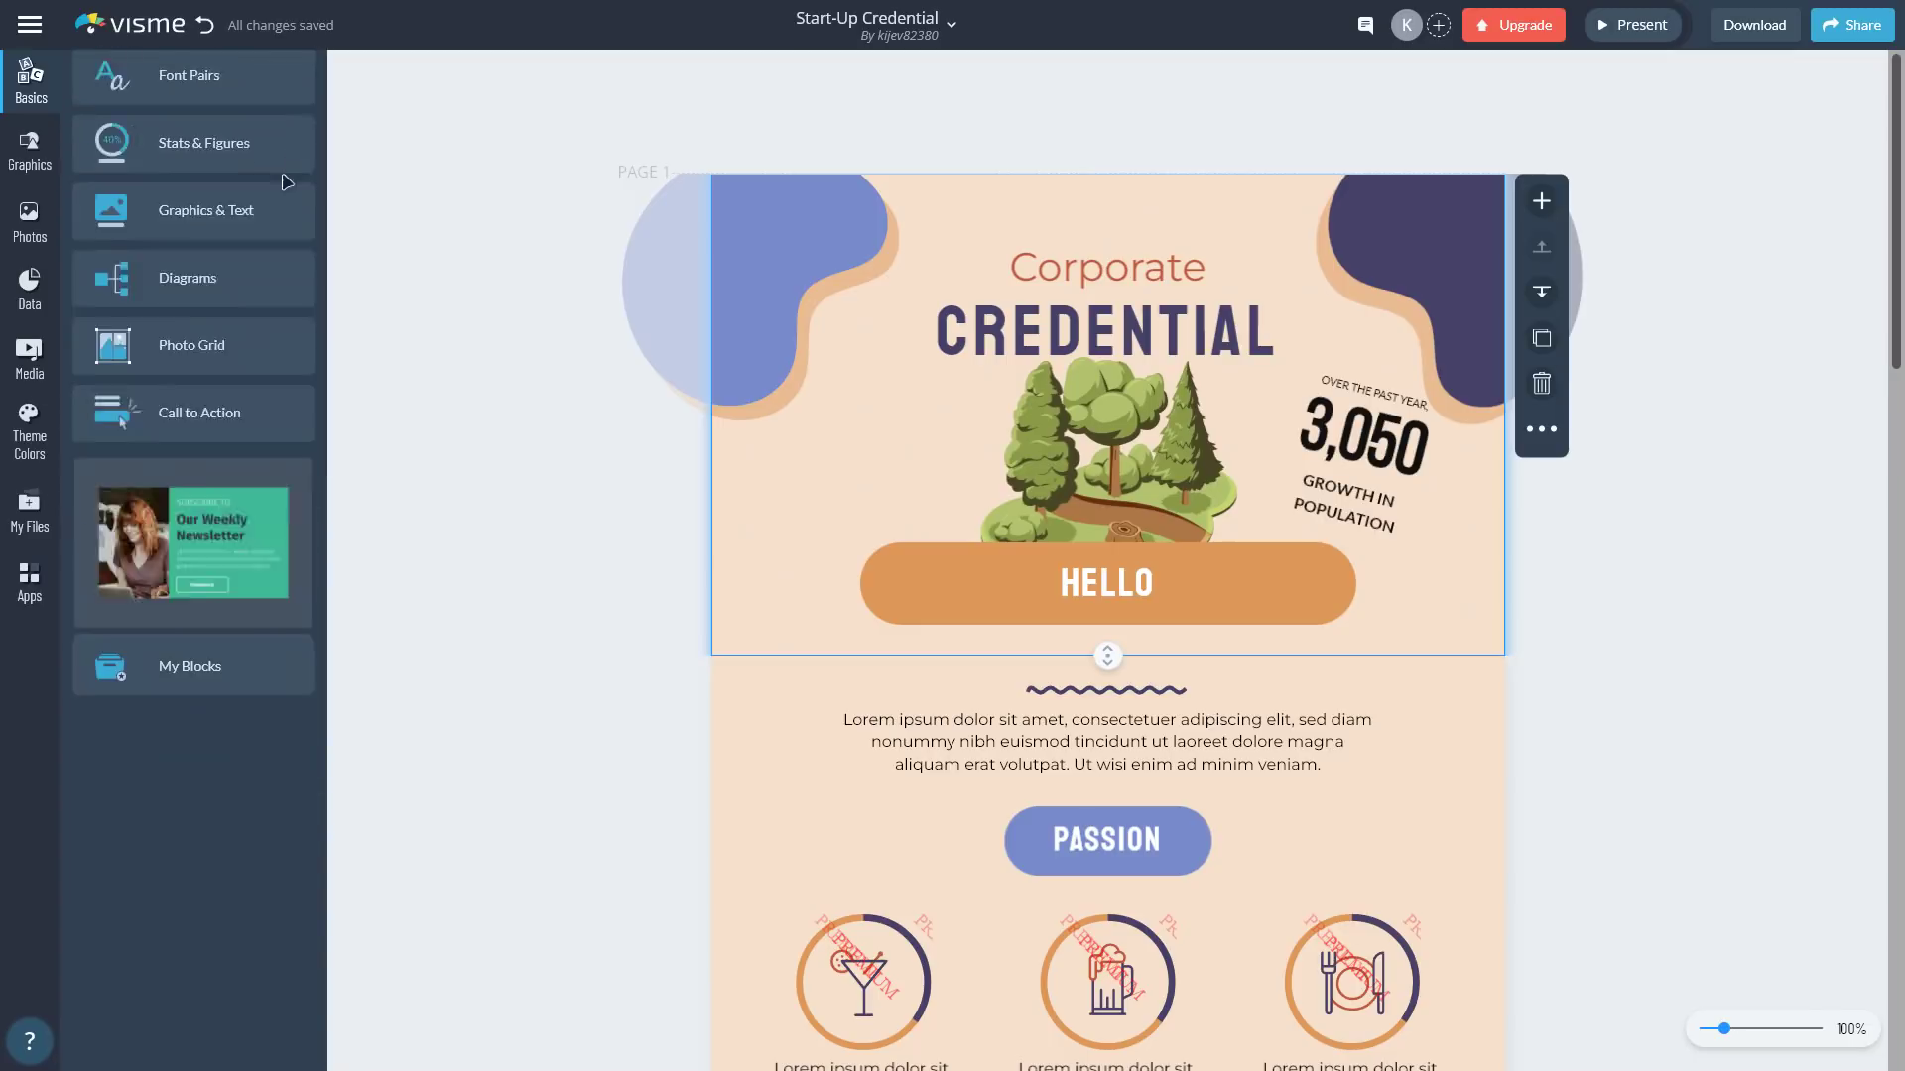
click(287, 531)
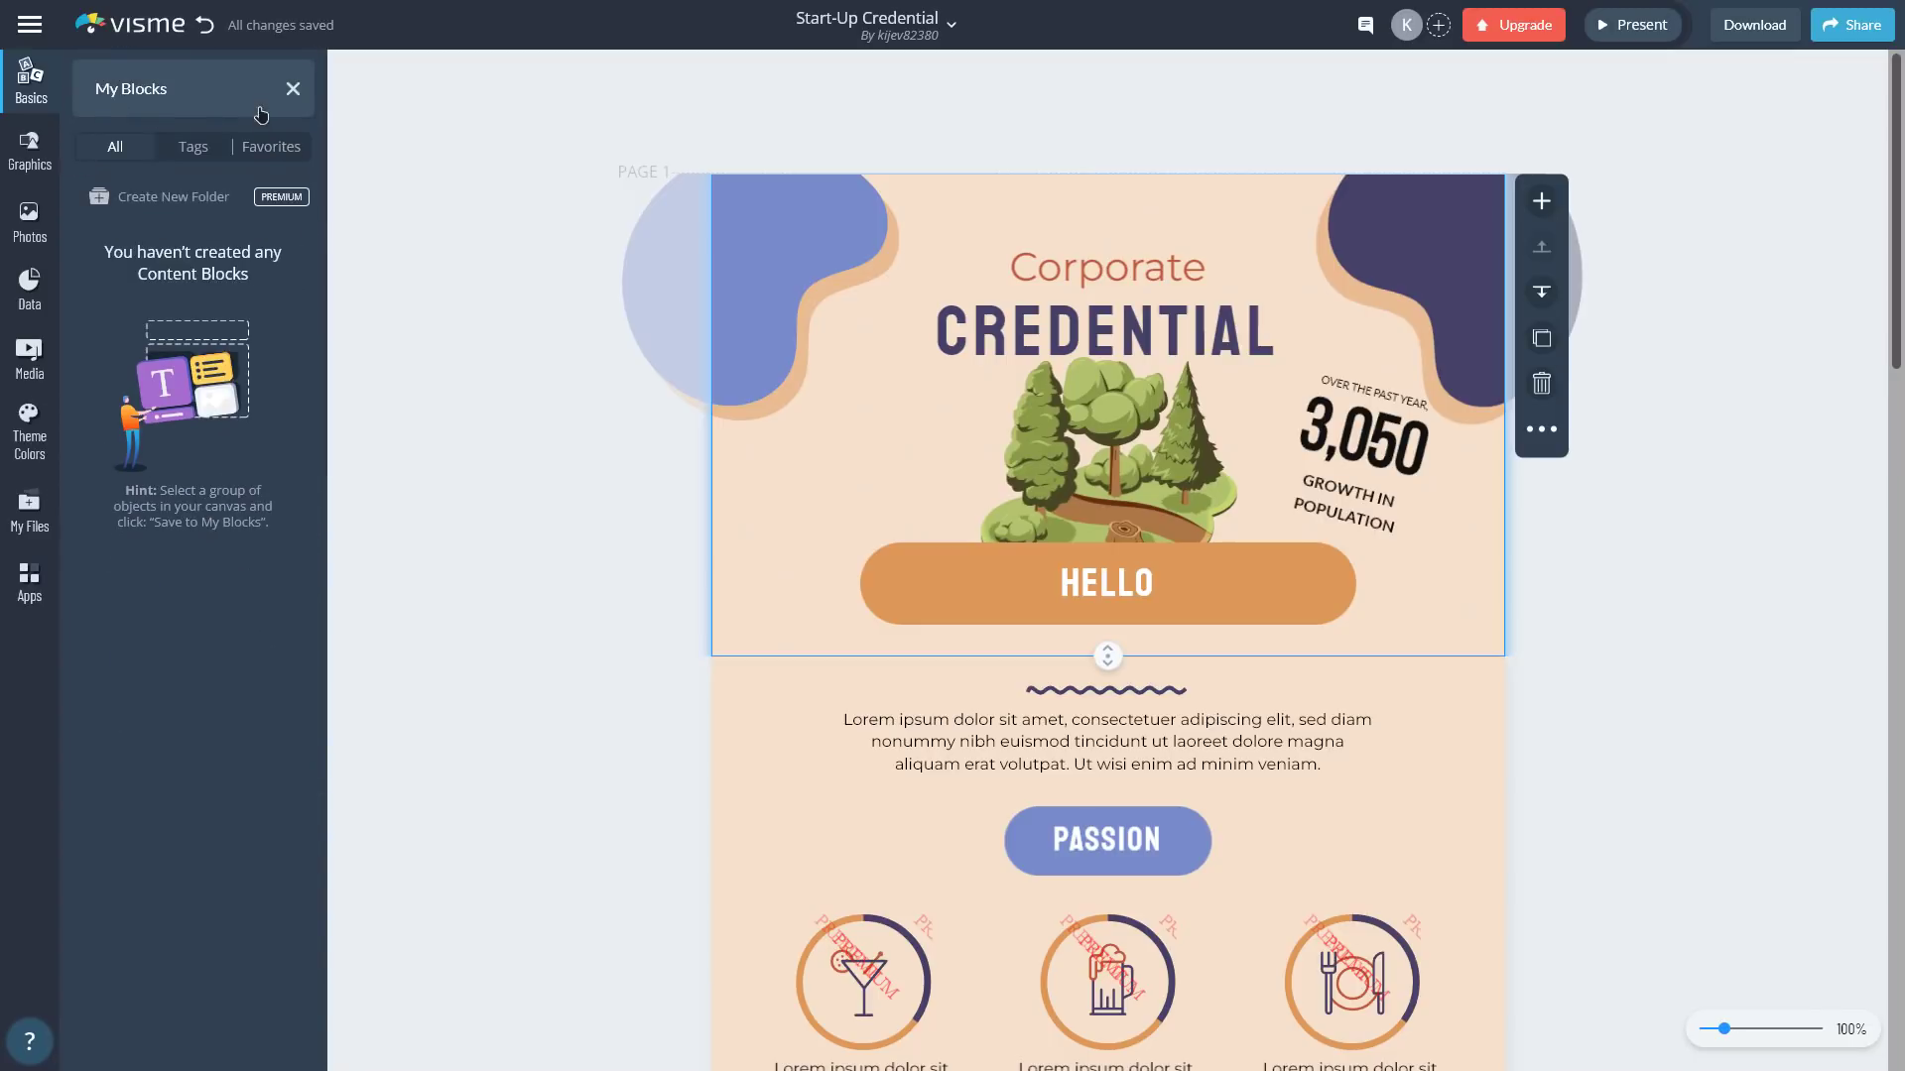
- Close My Blocks and browse the illustrations library by category
click(293, 89)
click(30, 151)
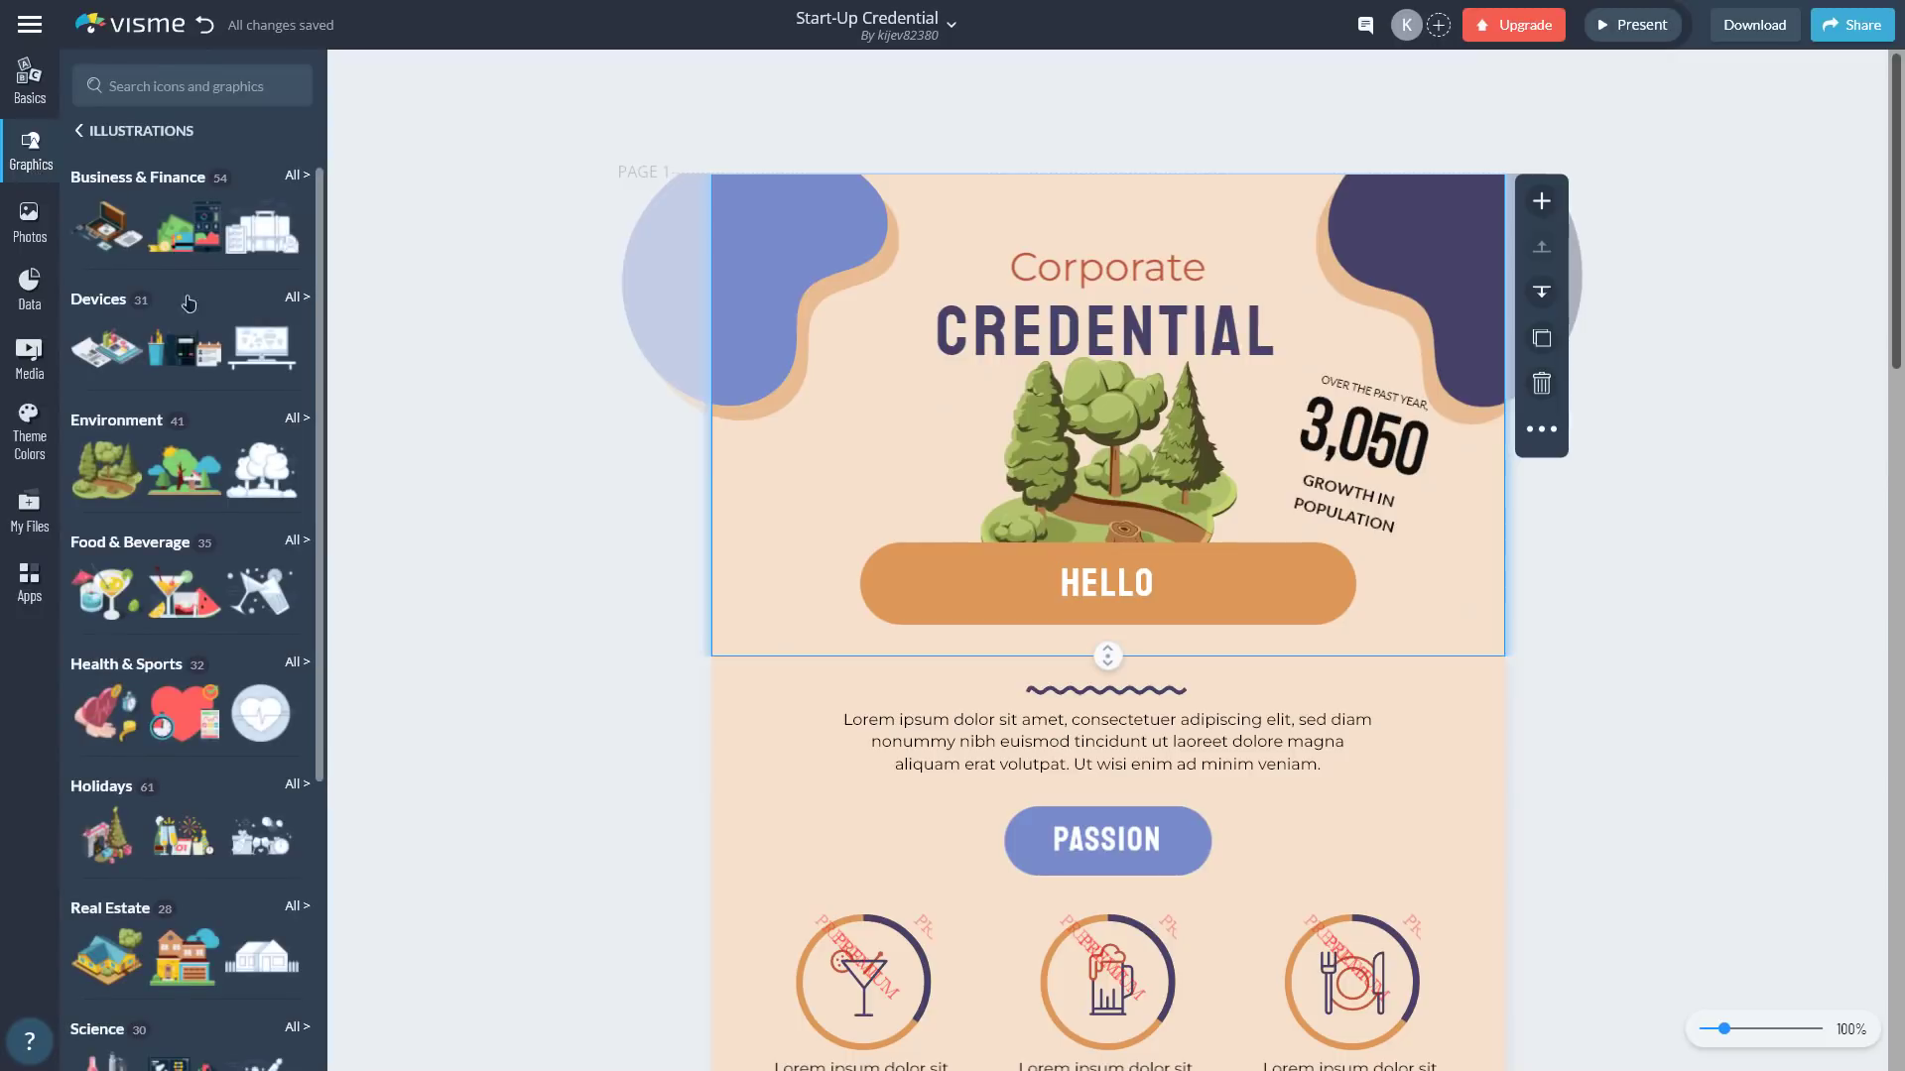
scroll(188, 302, down, 4)
scroll(191, 326, up, 4)
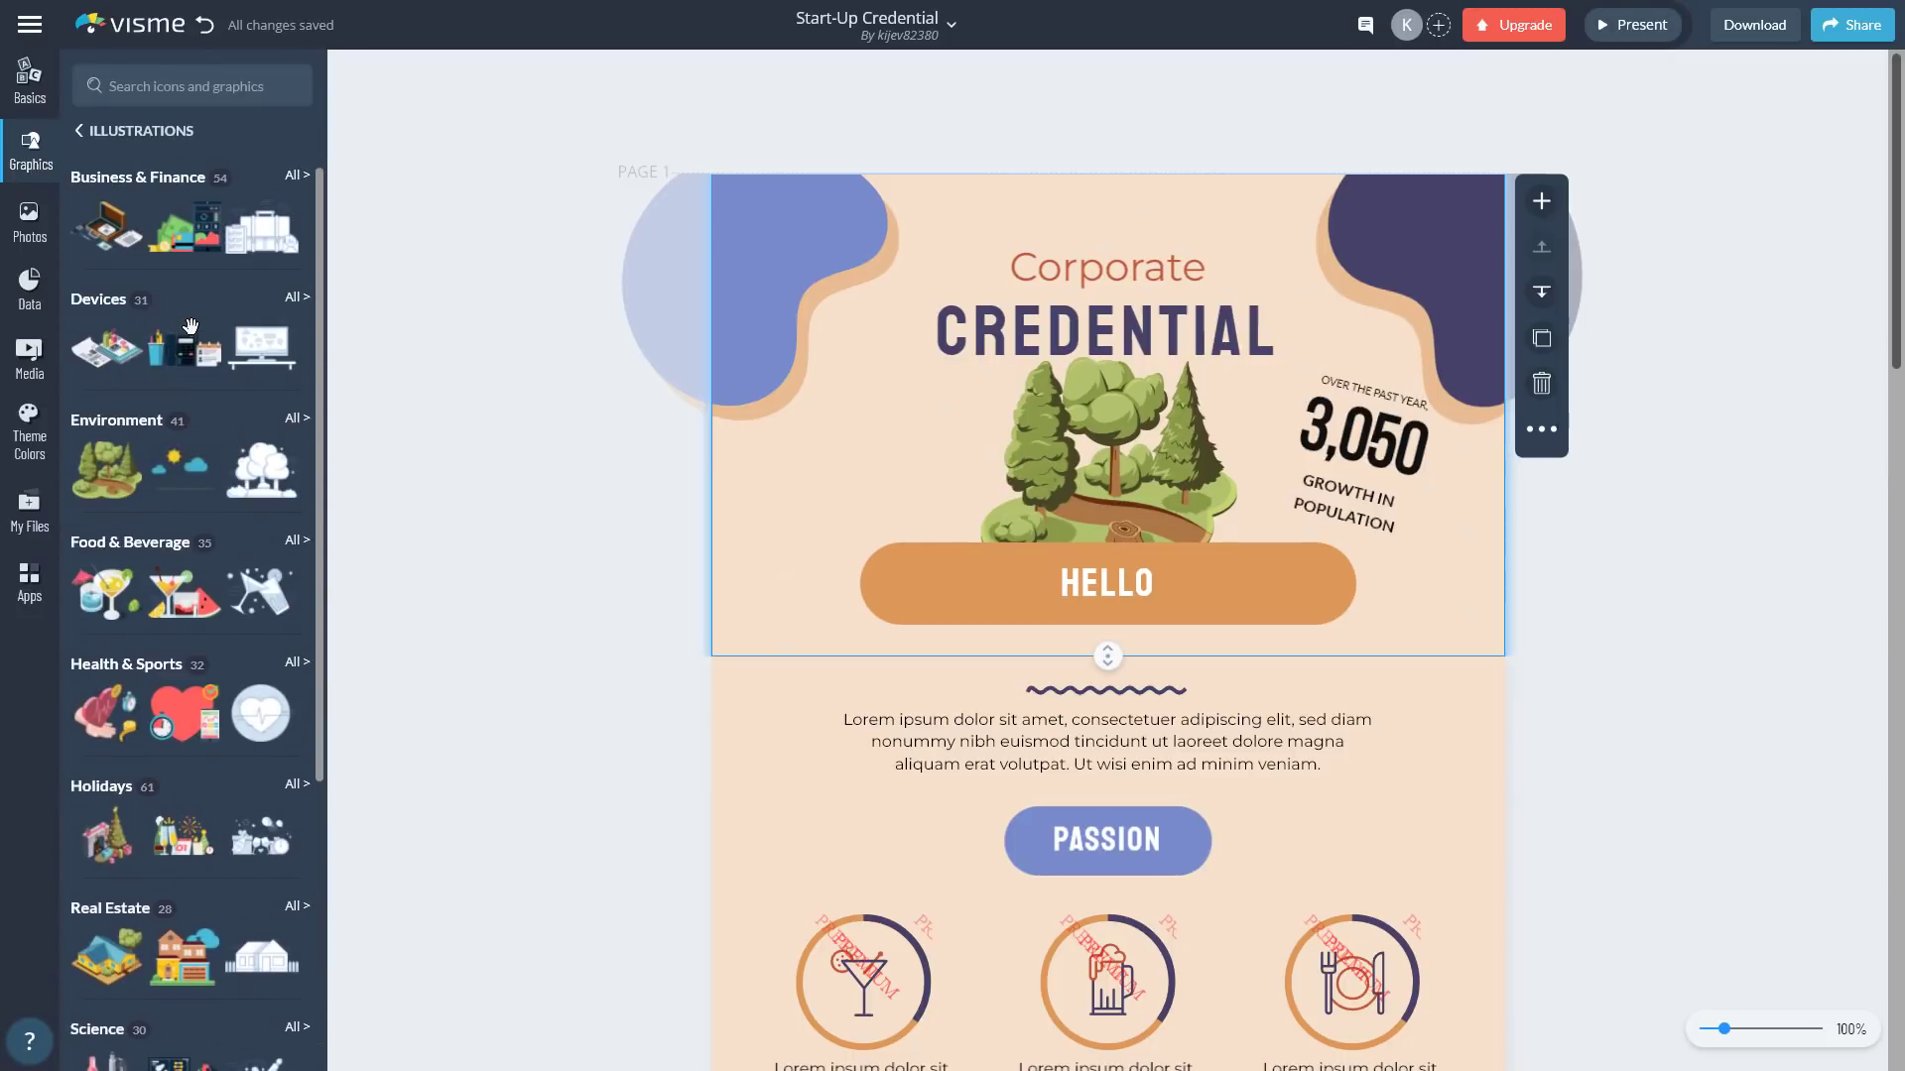
- Replace the tree with the first Devices illustration and centre it above the HELLO banner
click(1103, 464)
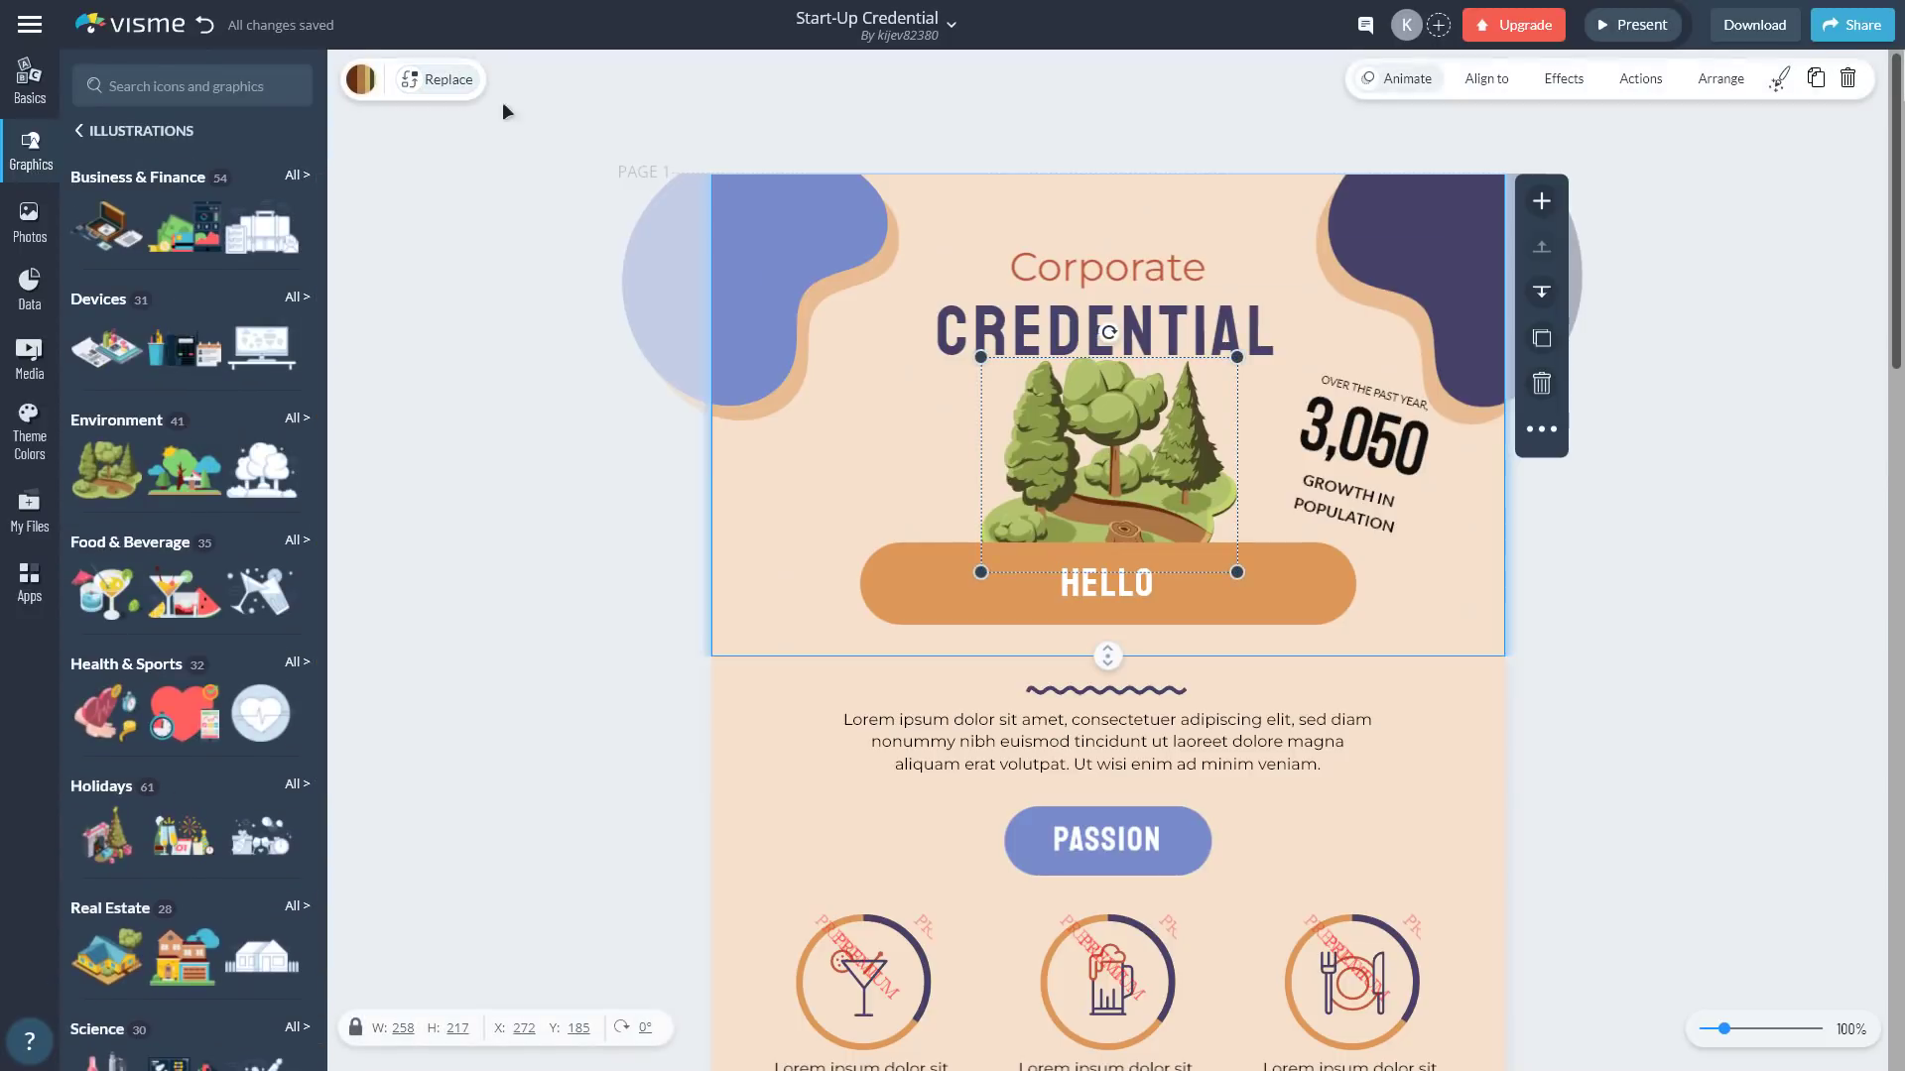
click(442, 87)
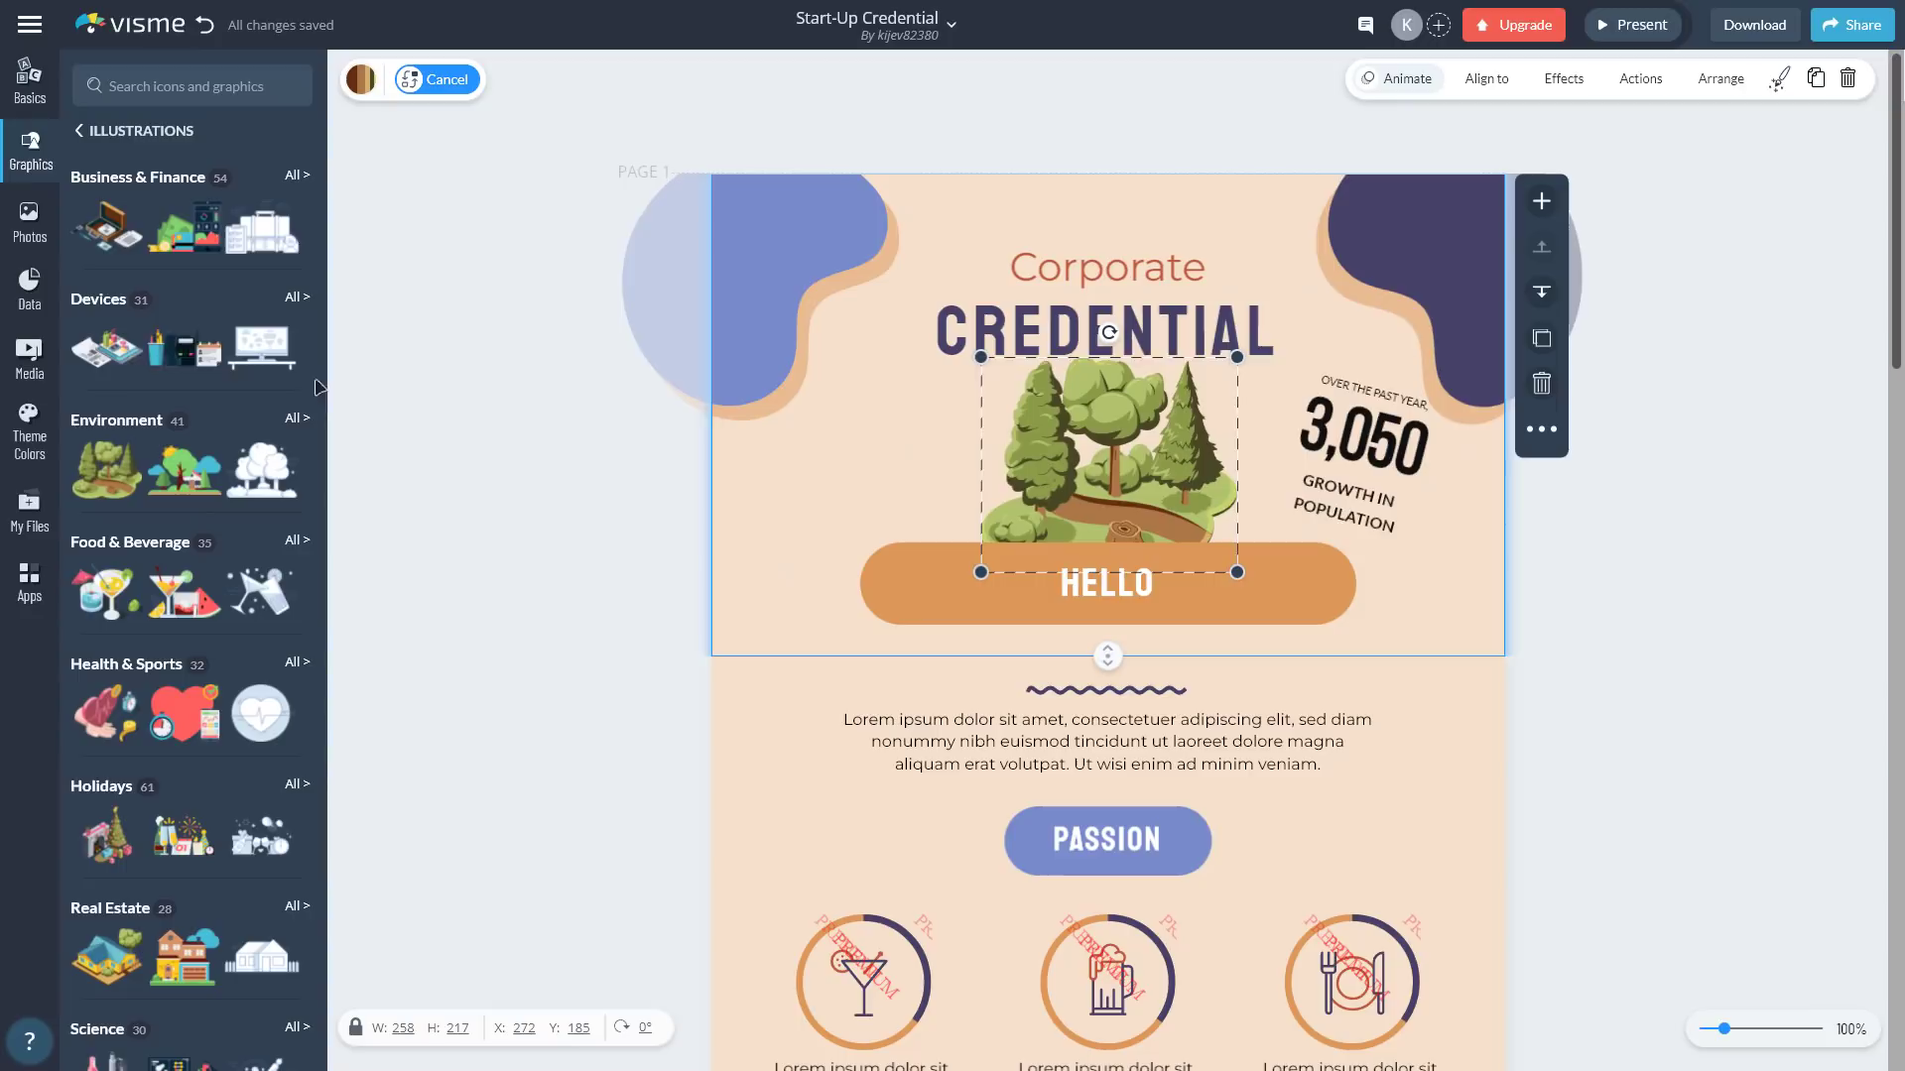
drag(107, 347, 586, 385)
drag(1123, 447, 1123, 444)
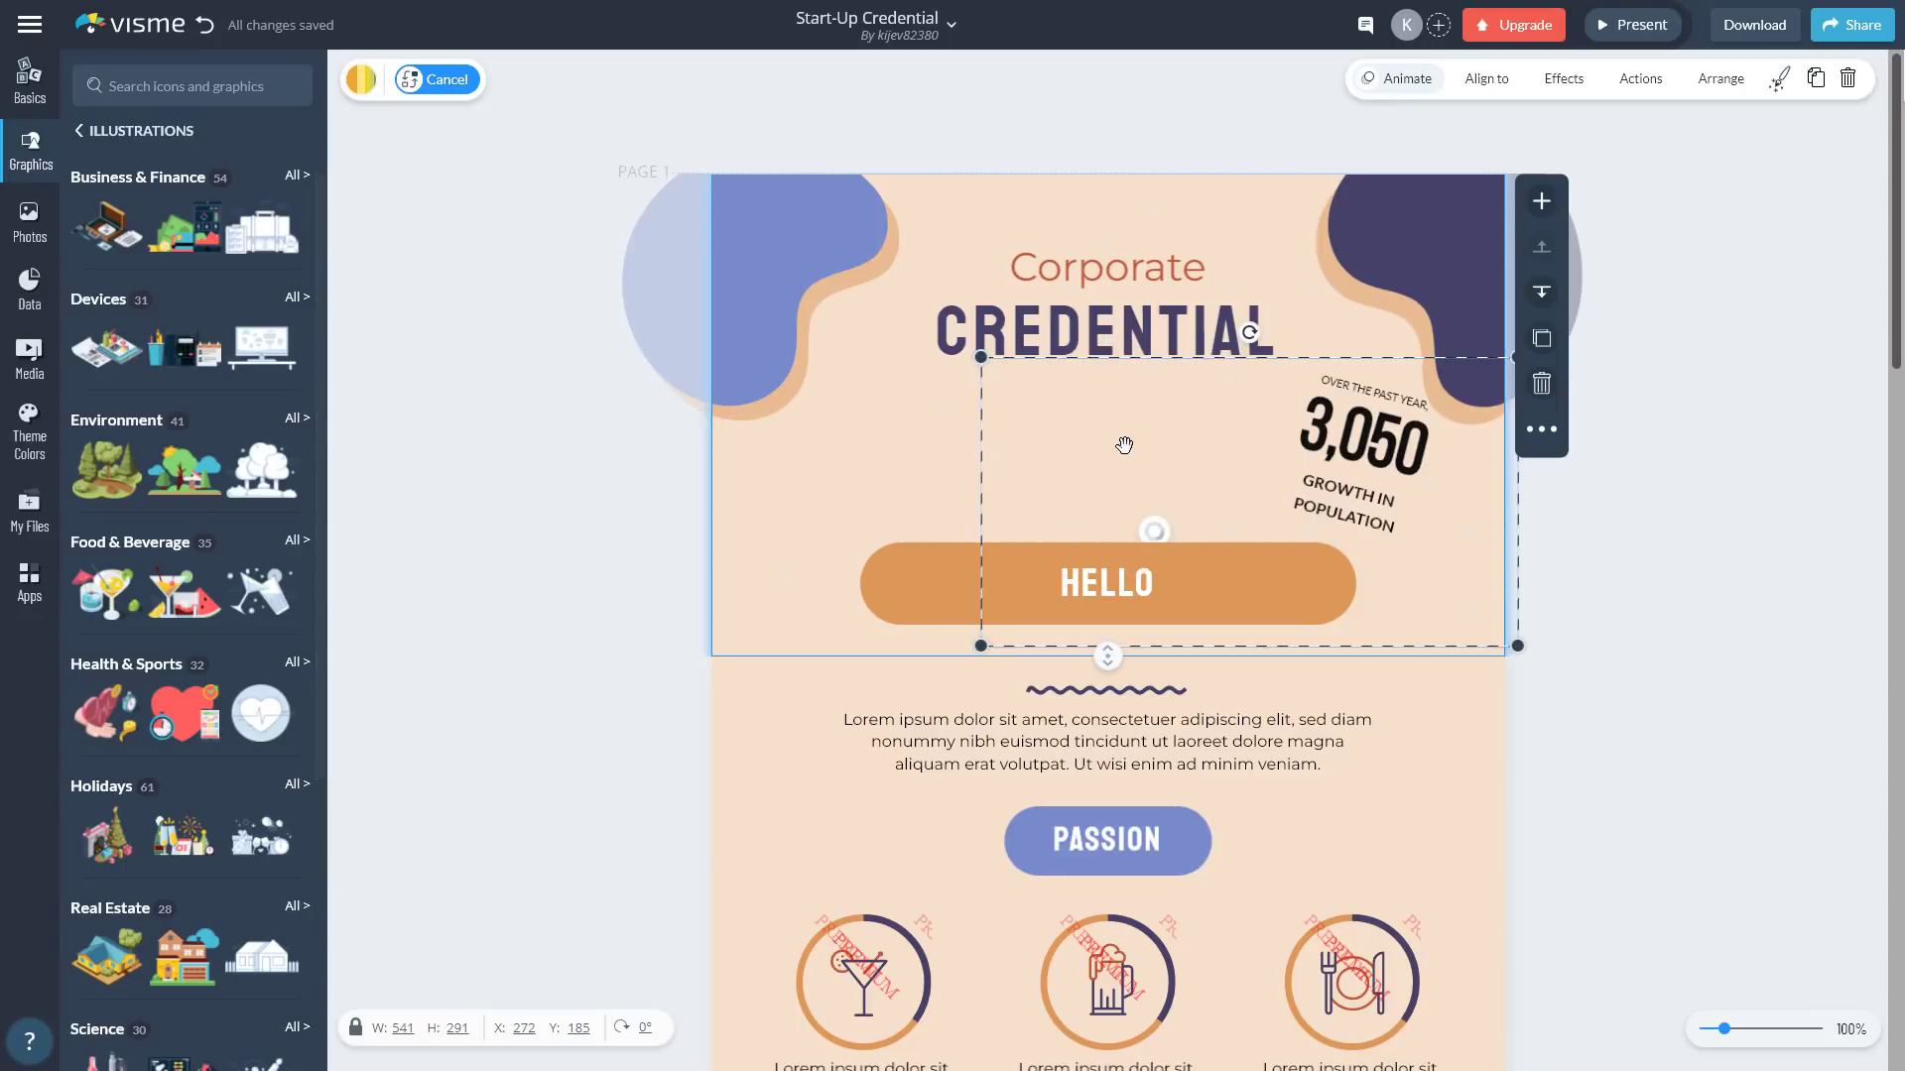
drag(1137, 543, 923, 459)
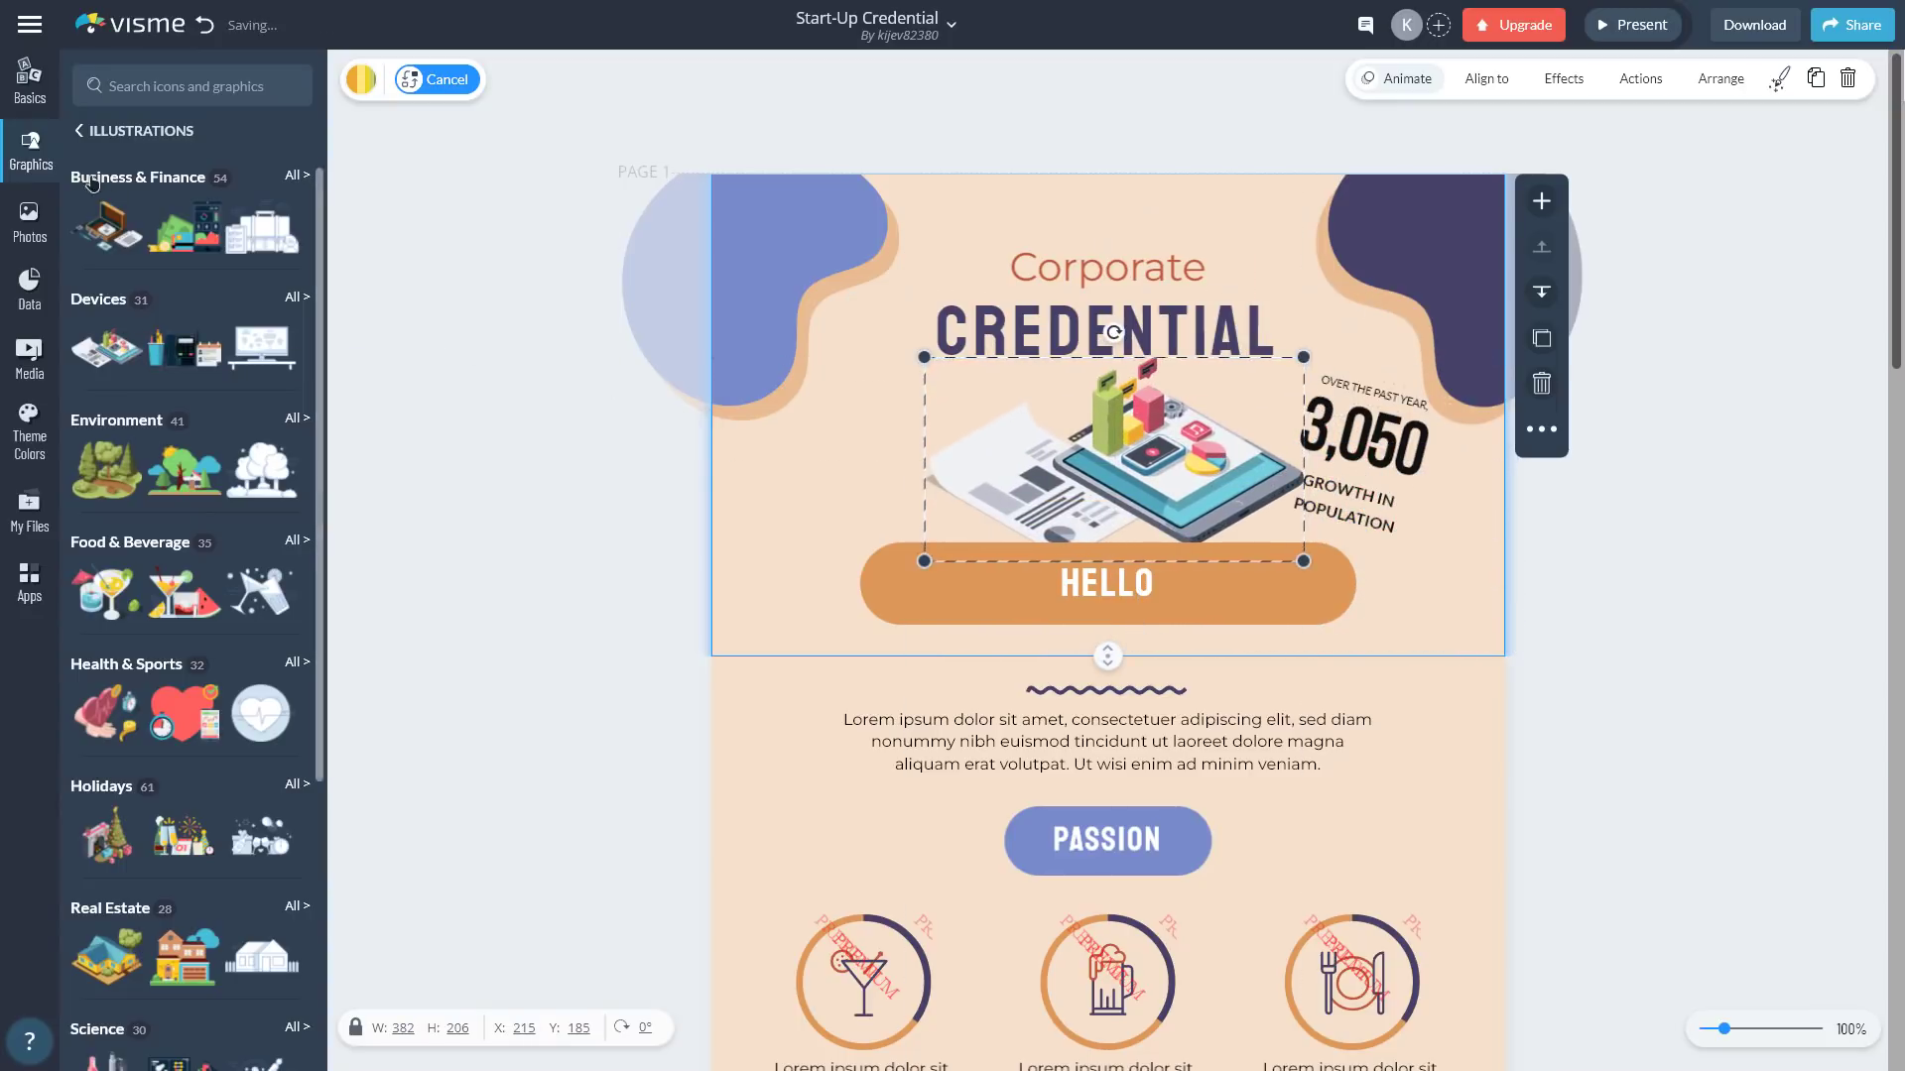
- Browse the Photo, GIF, Mockup and Cutout image libraries
click(30, 218)
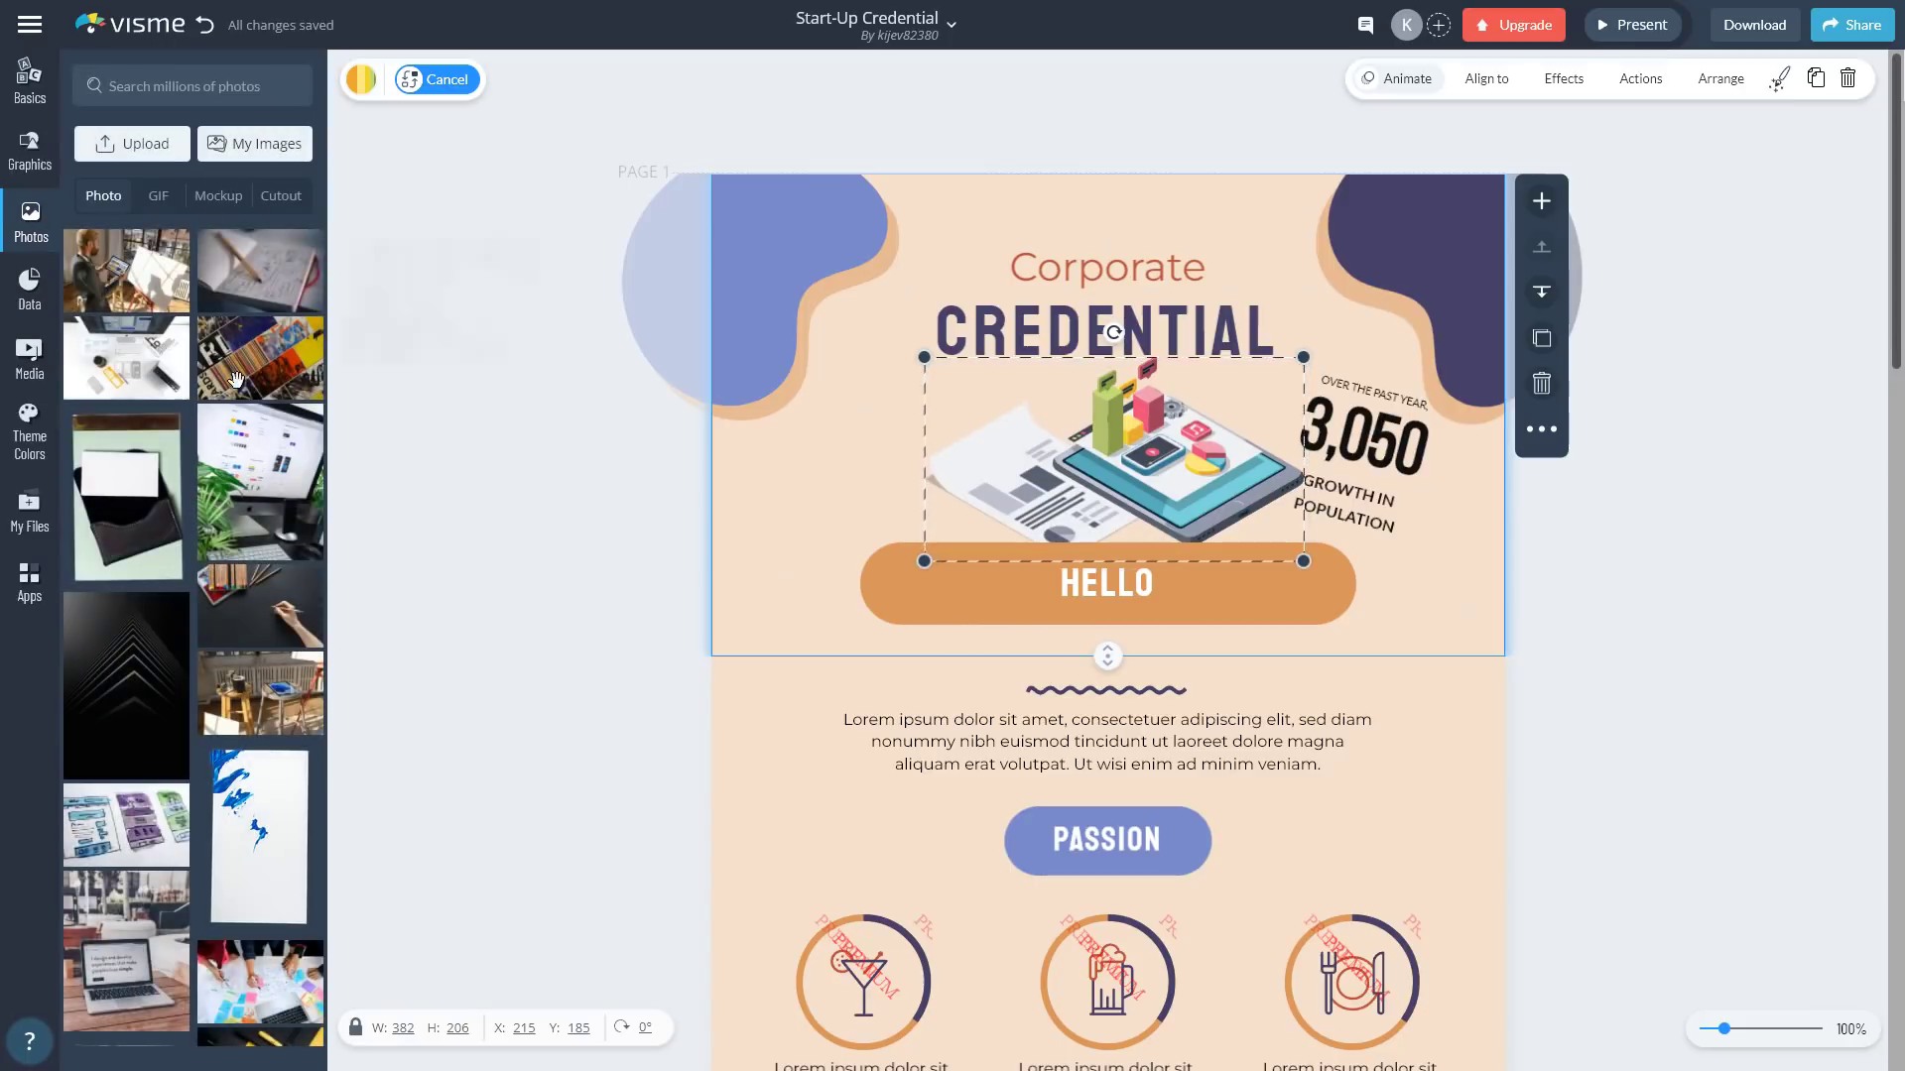
click(162, 202)
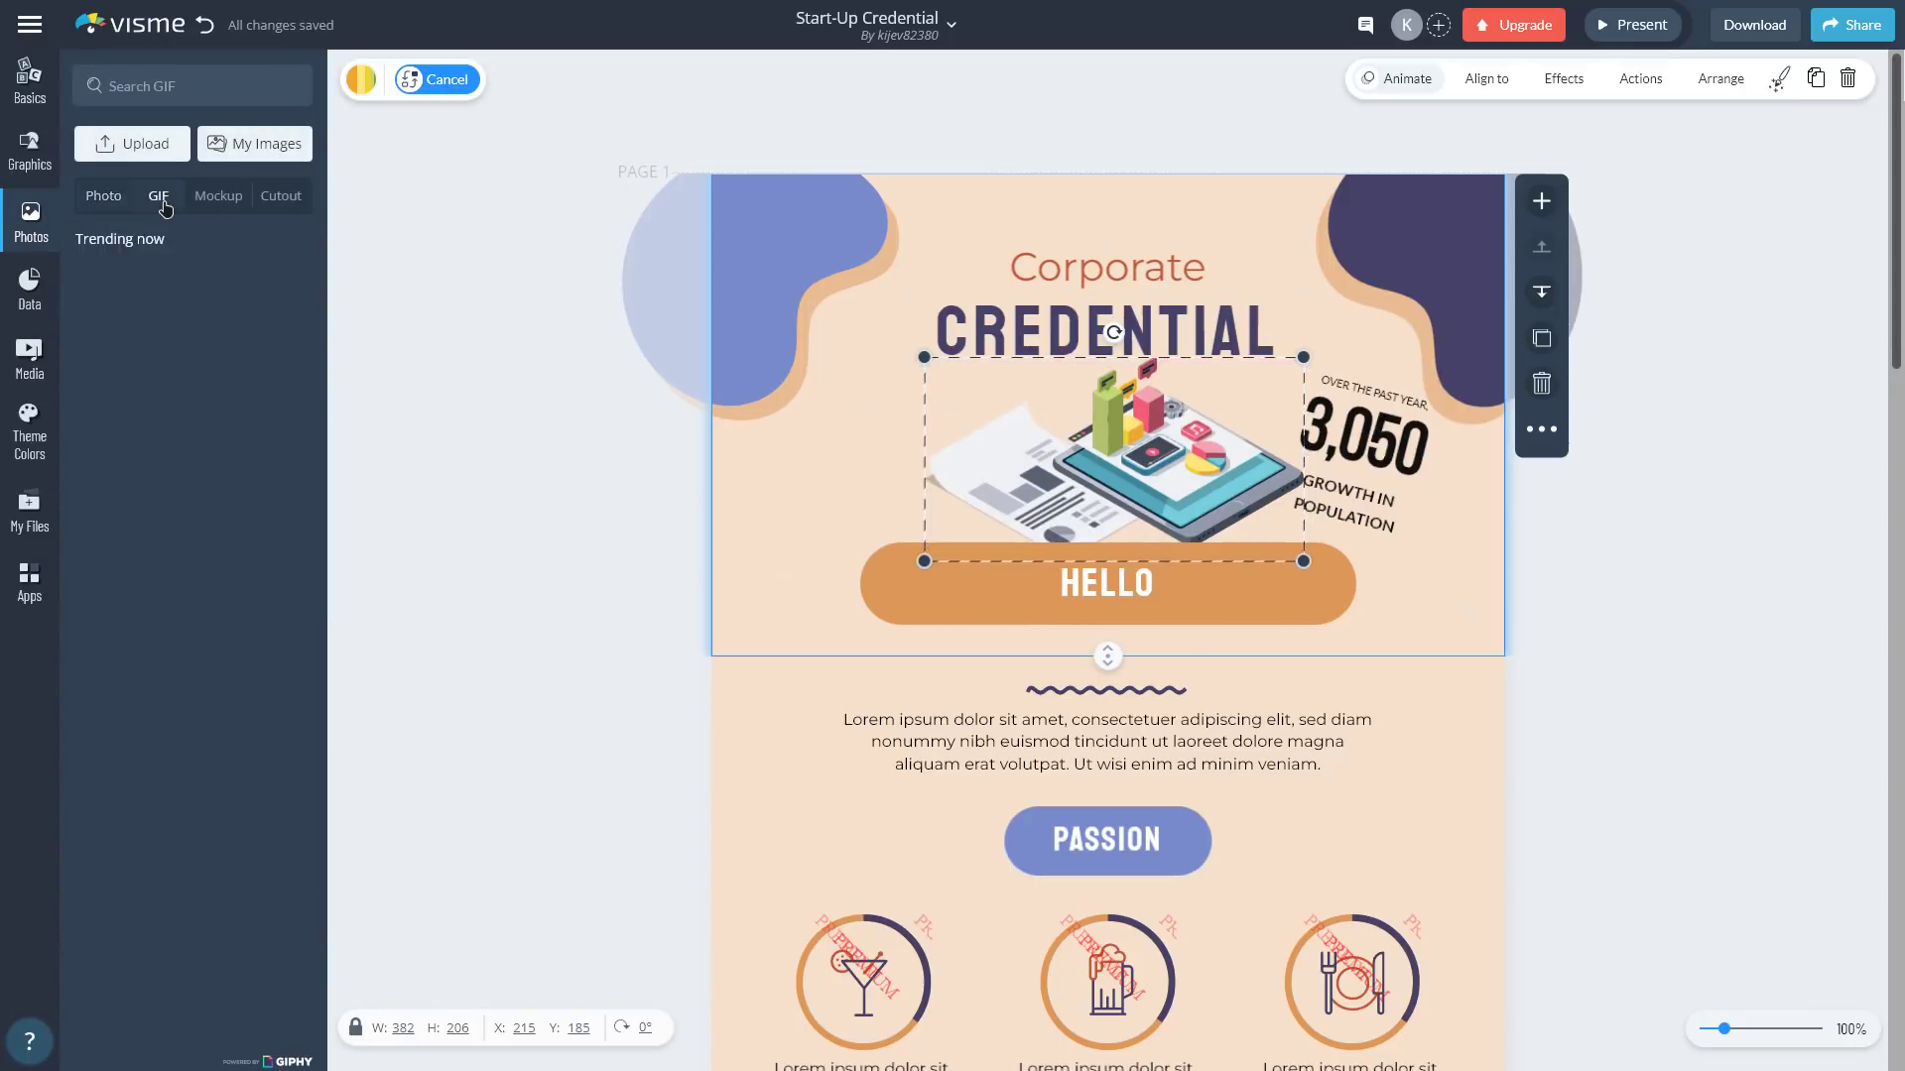
click(218, 197)
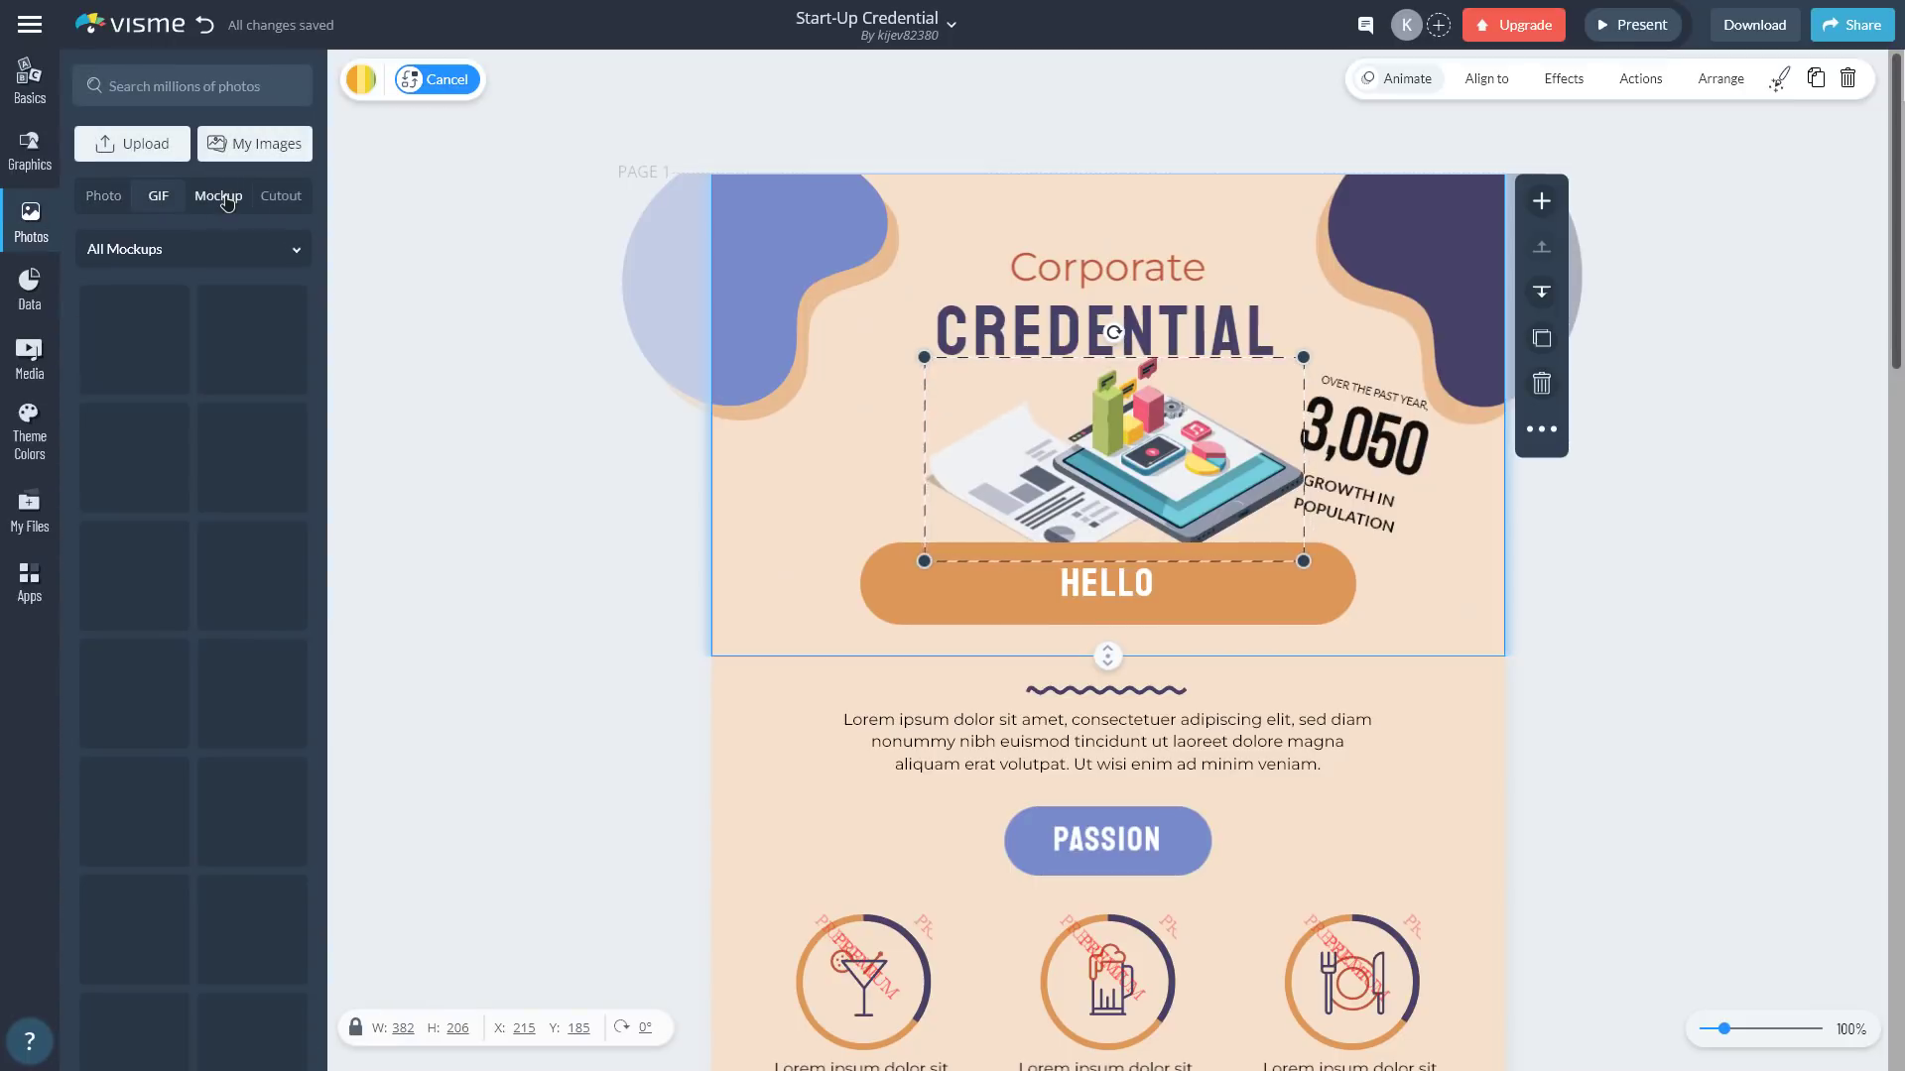
click(285, 197)
- Look through the Data chart and graph types, then select the central donut element
click(31, 288)
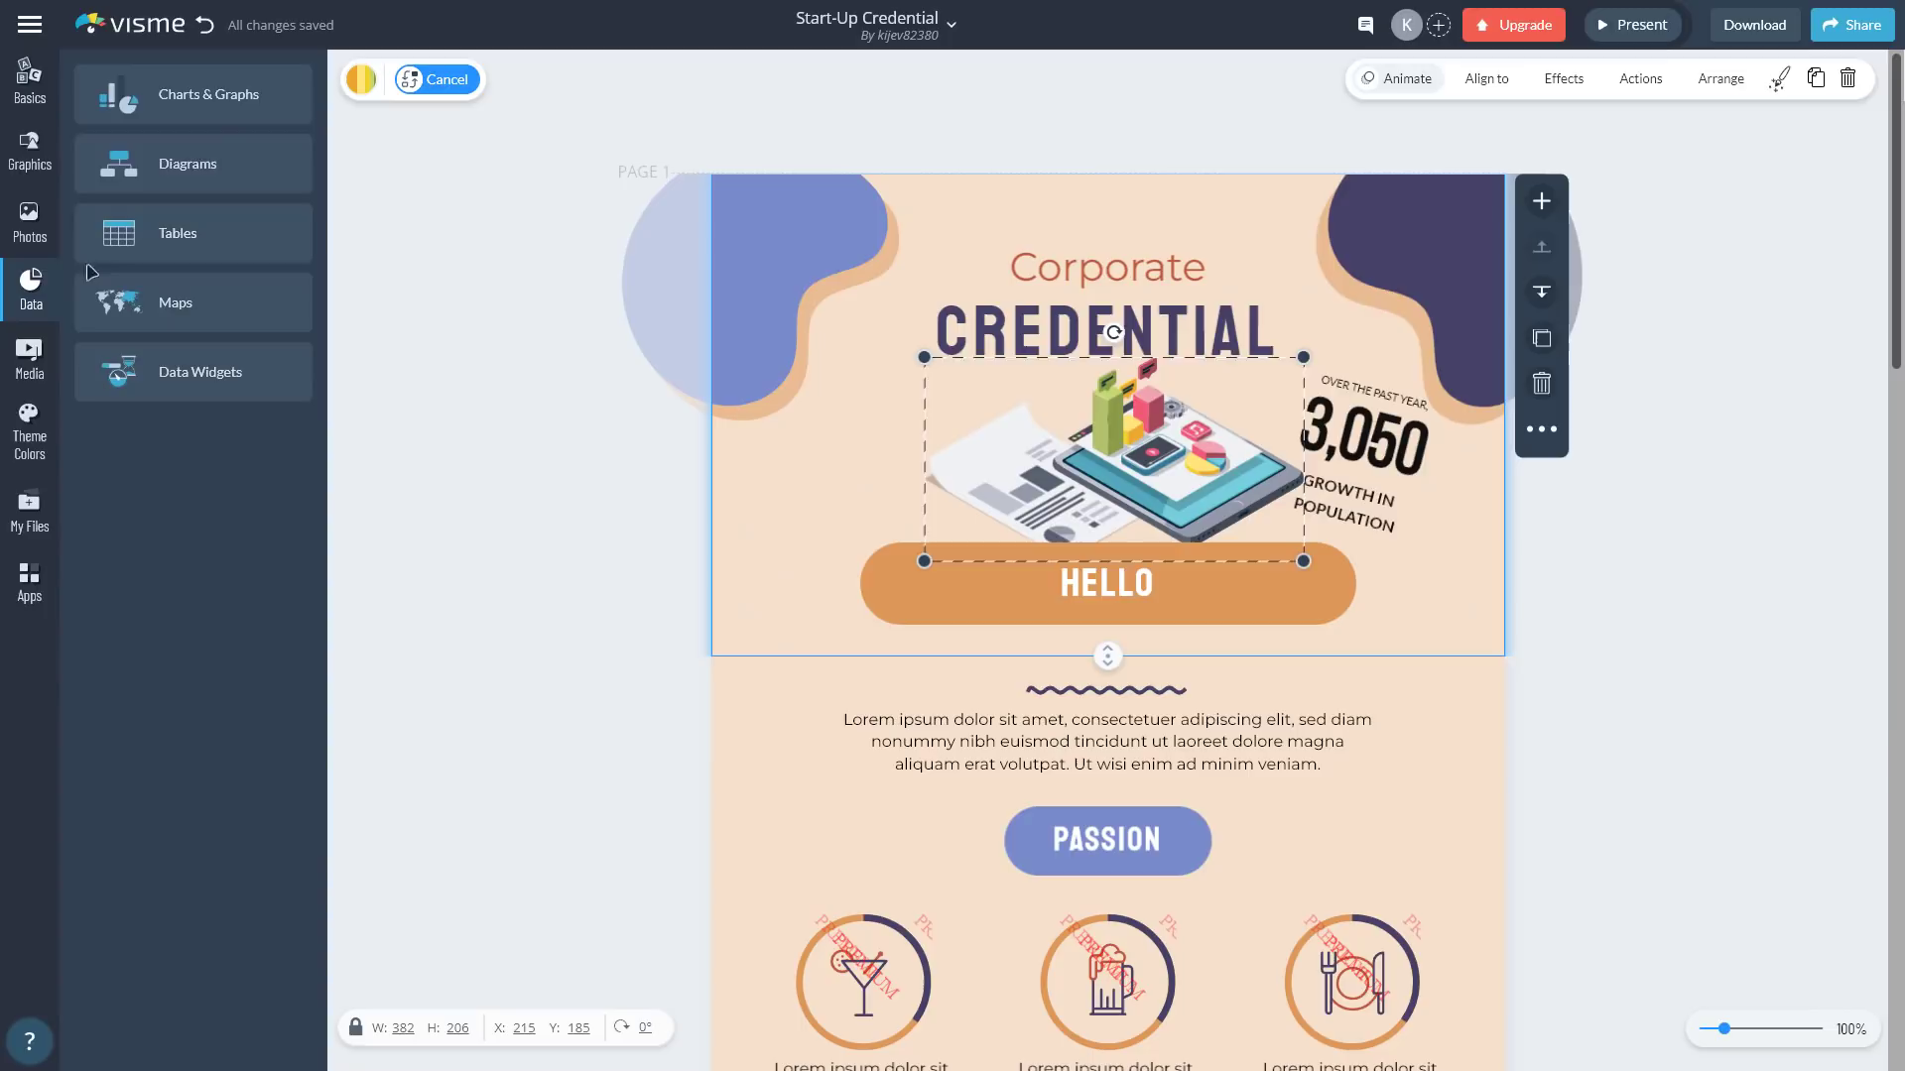
click(270, 109)
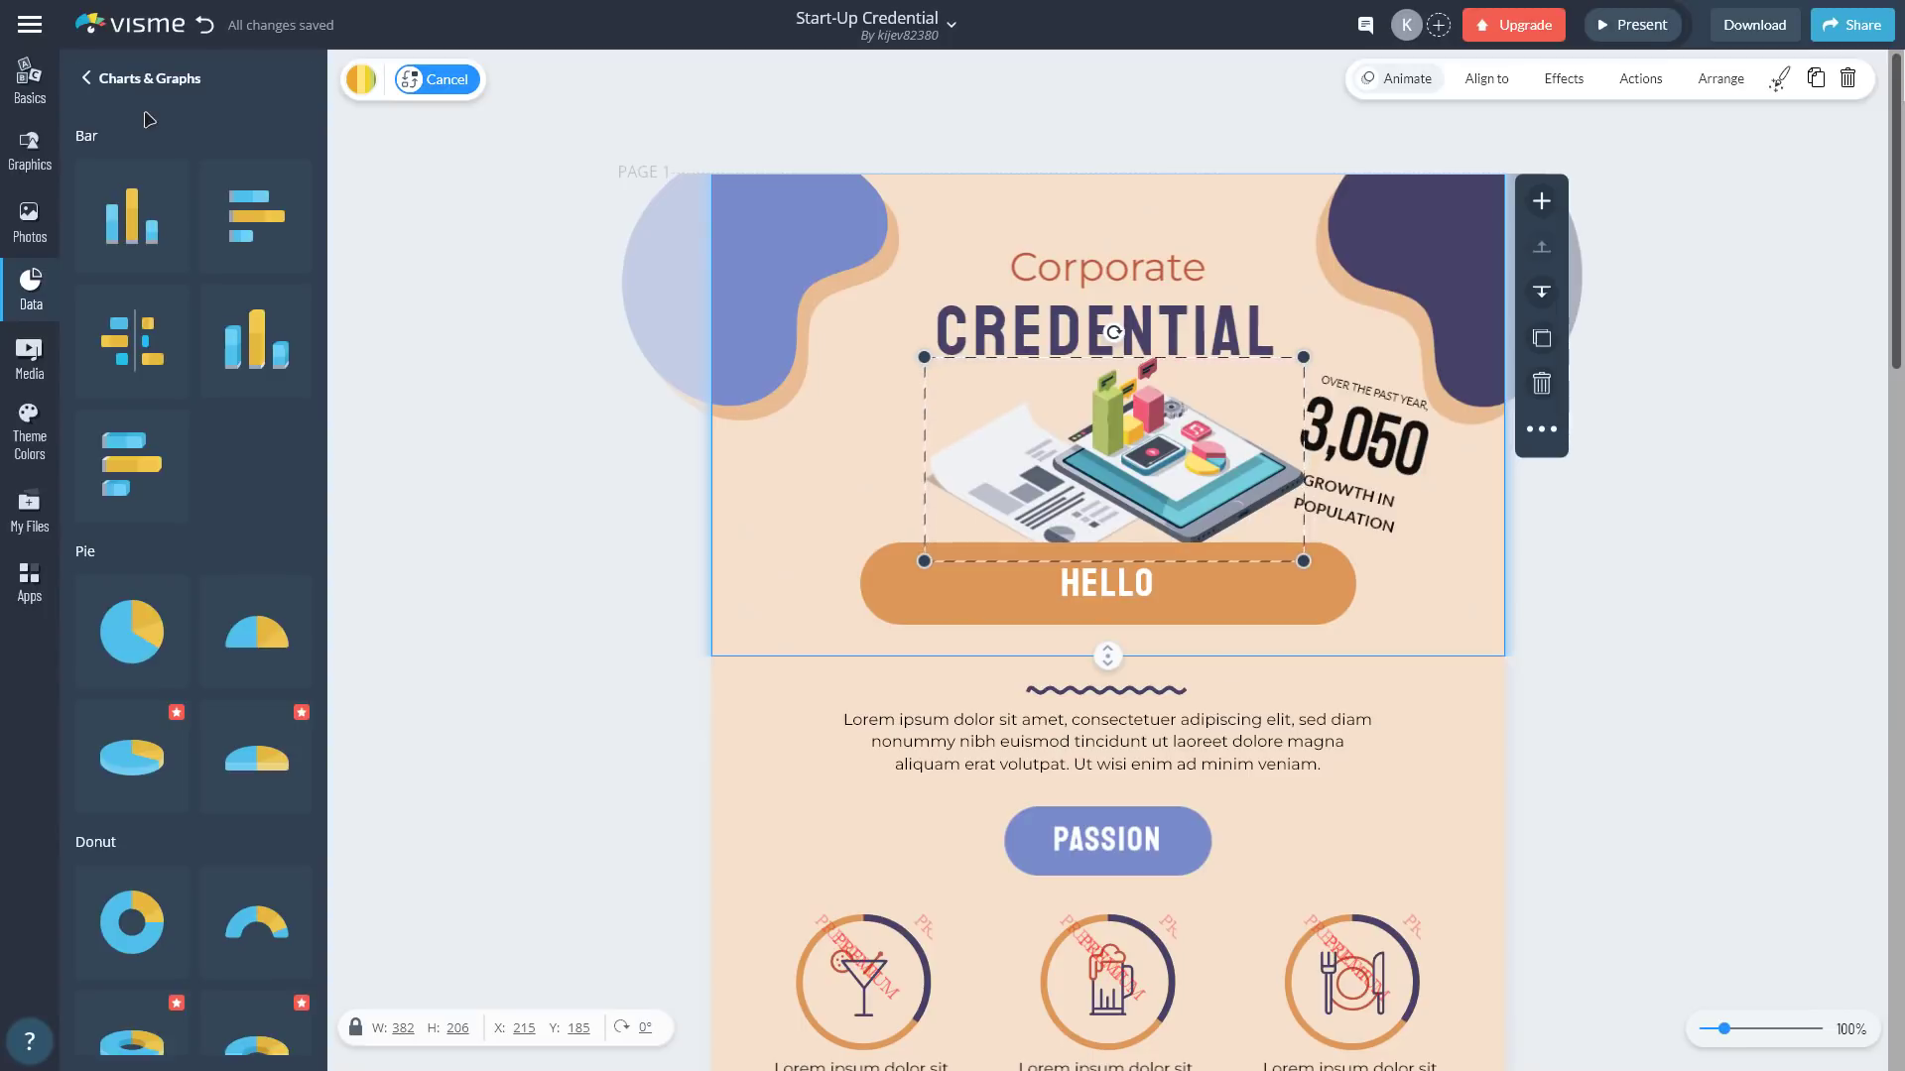
scroll(894, 721, down, 8)
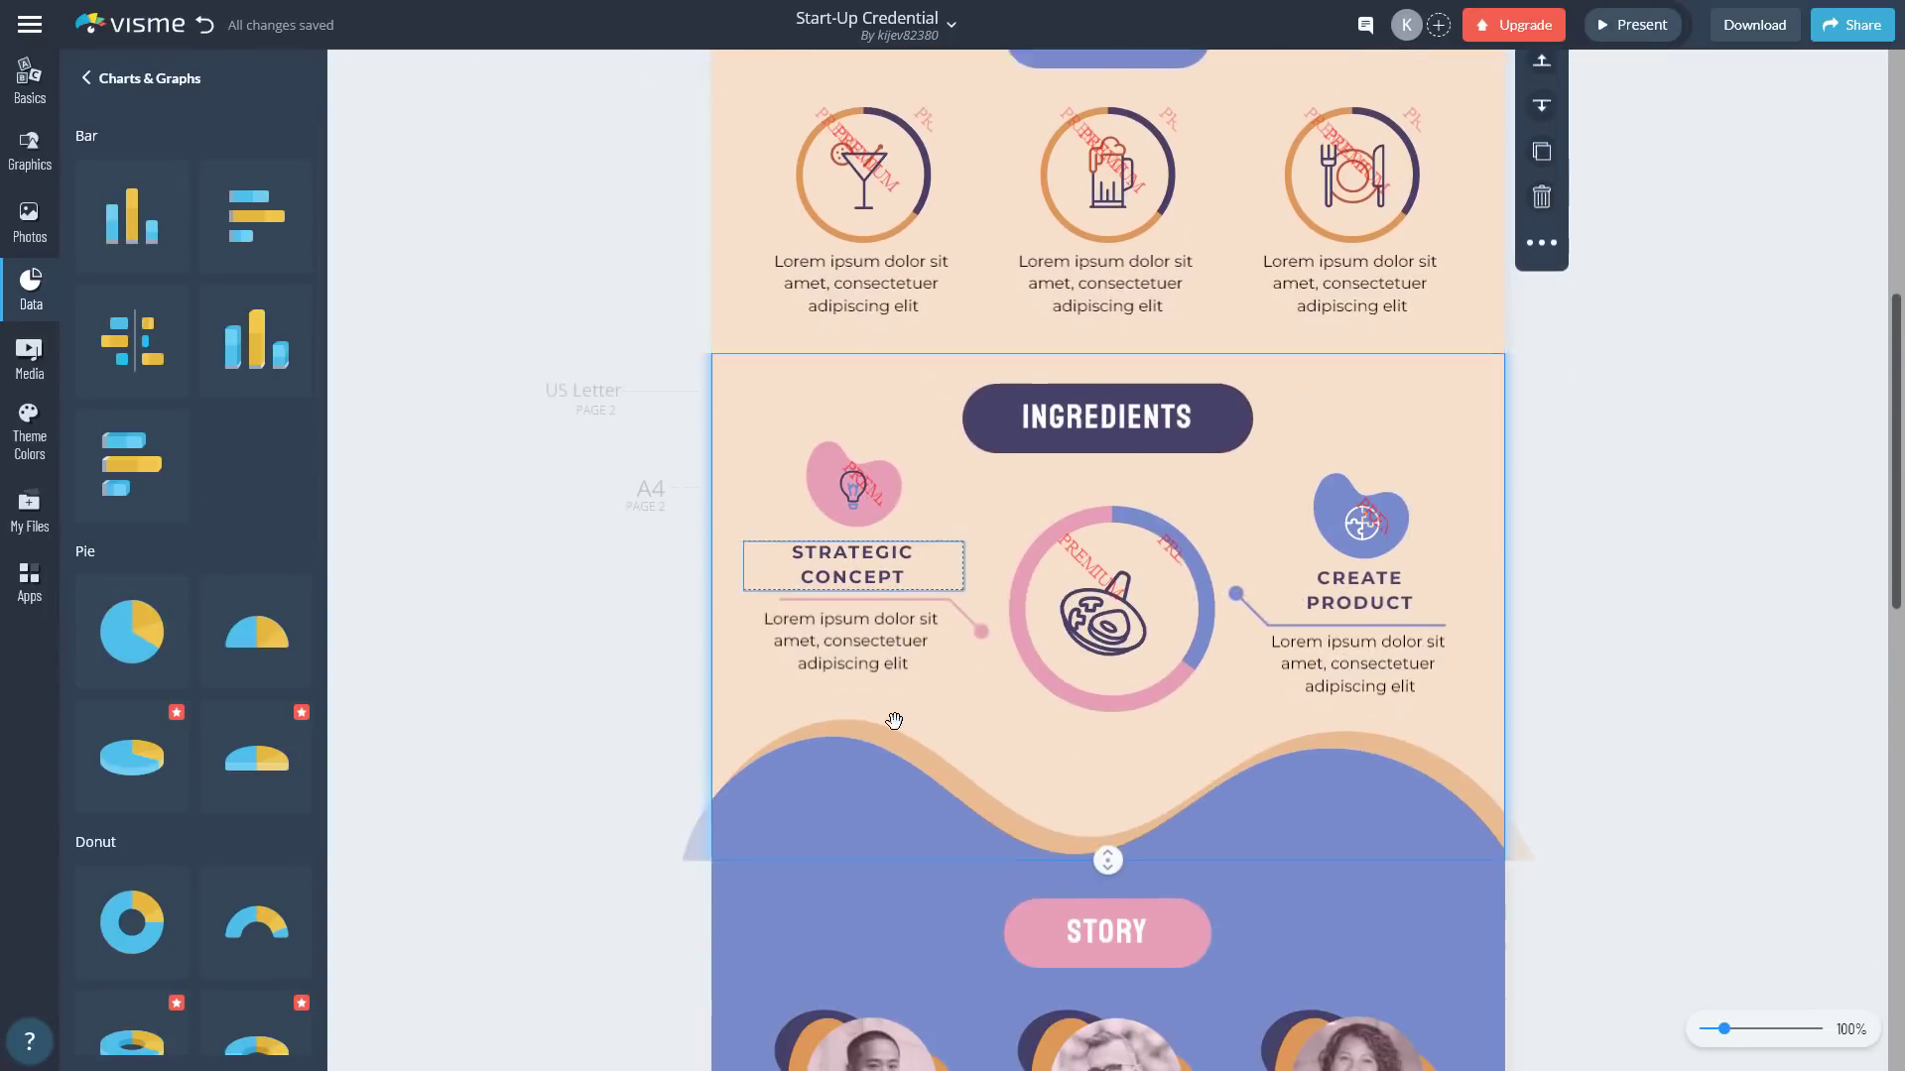
scroll(894, 721, down, 2)
click(1099, 508)
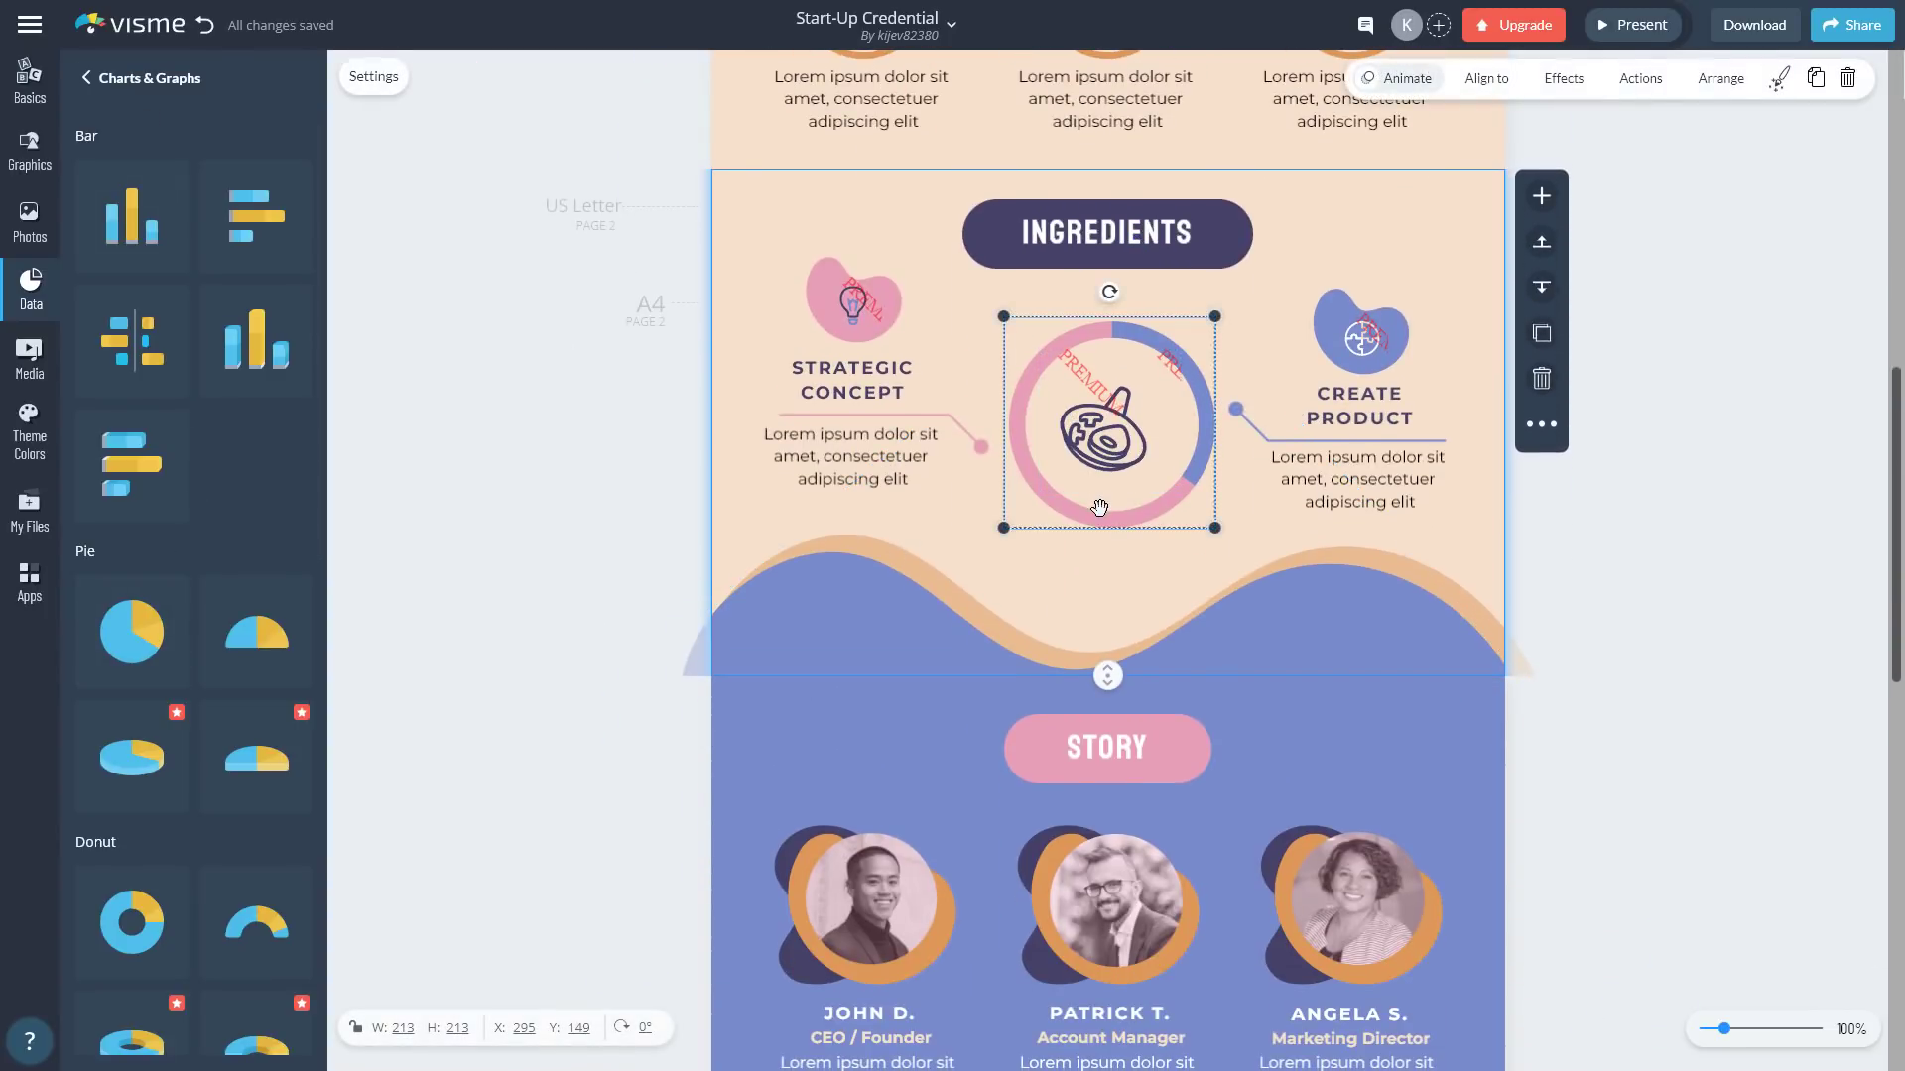
- Browse the Media stock videos and the audio library
click(30, 357)
click(106, 92)
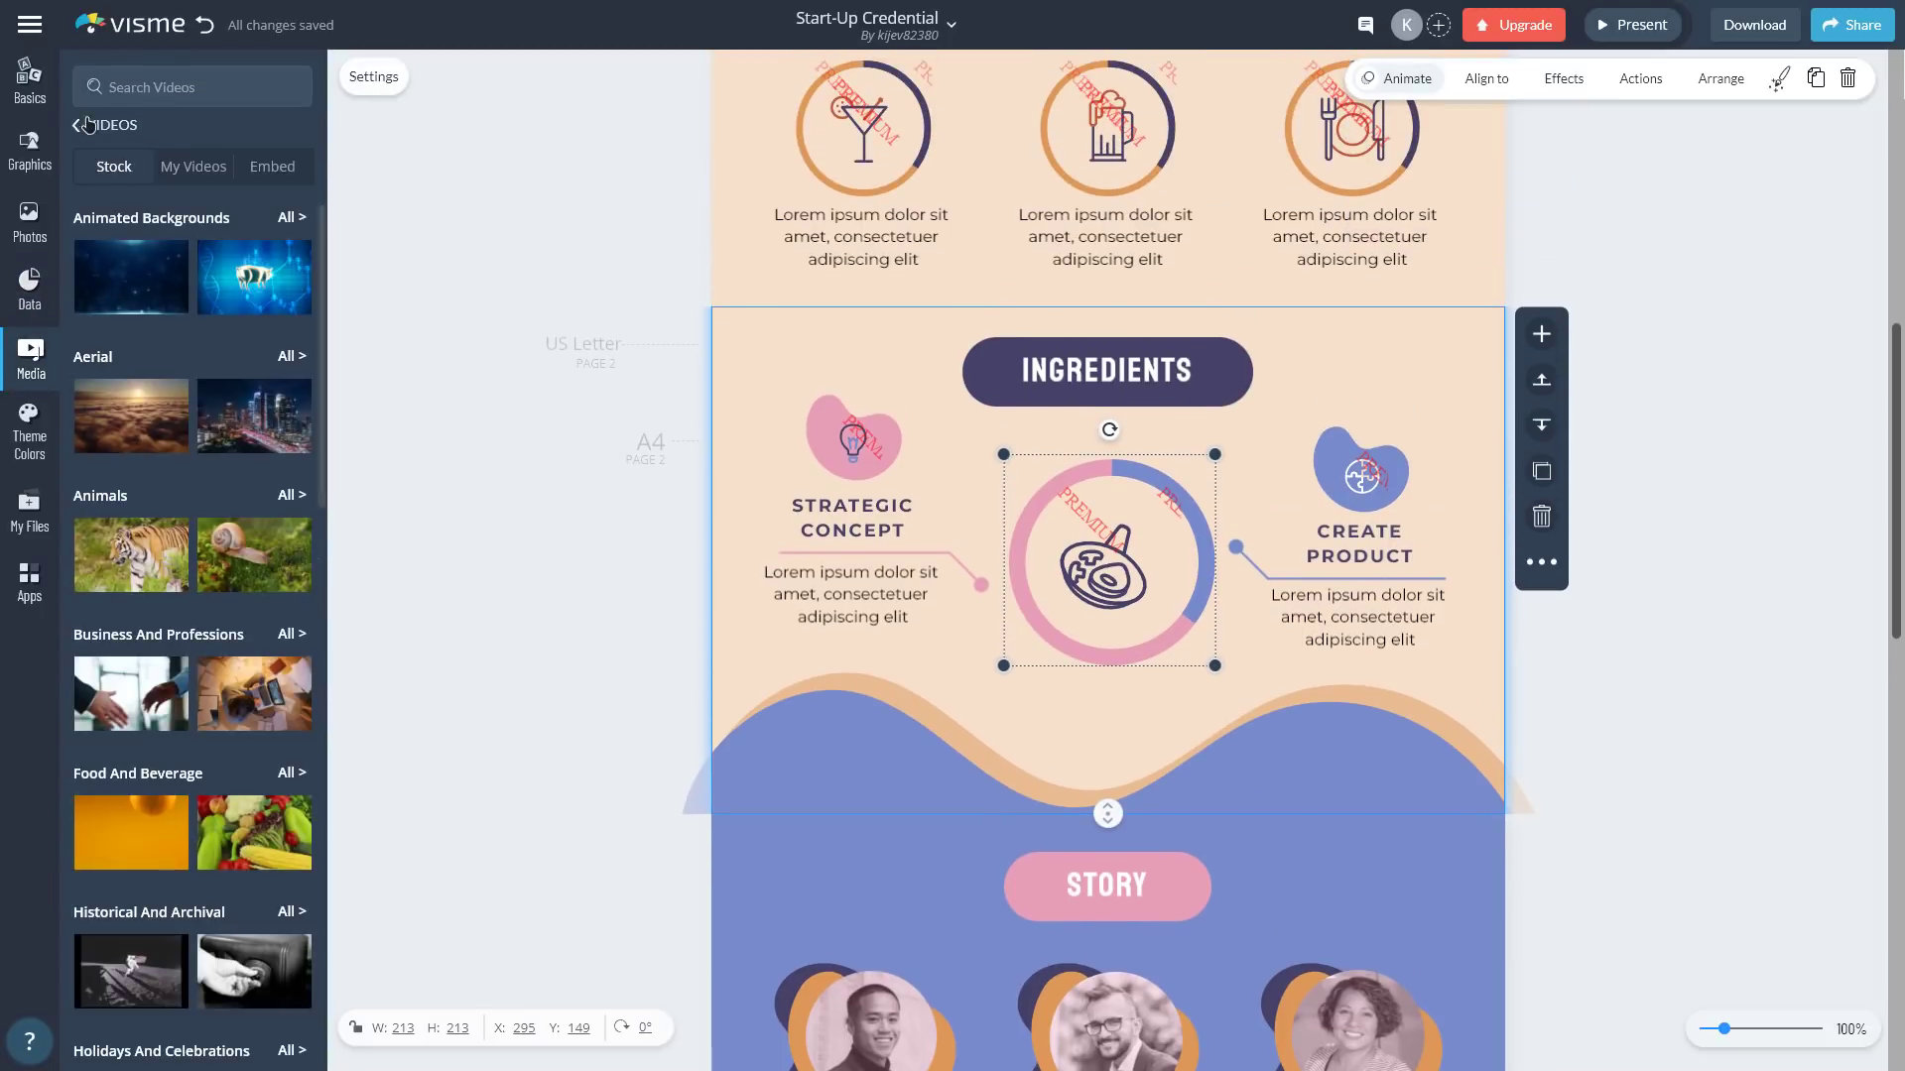
click(91, 124)
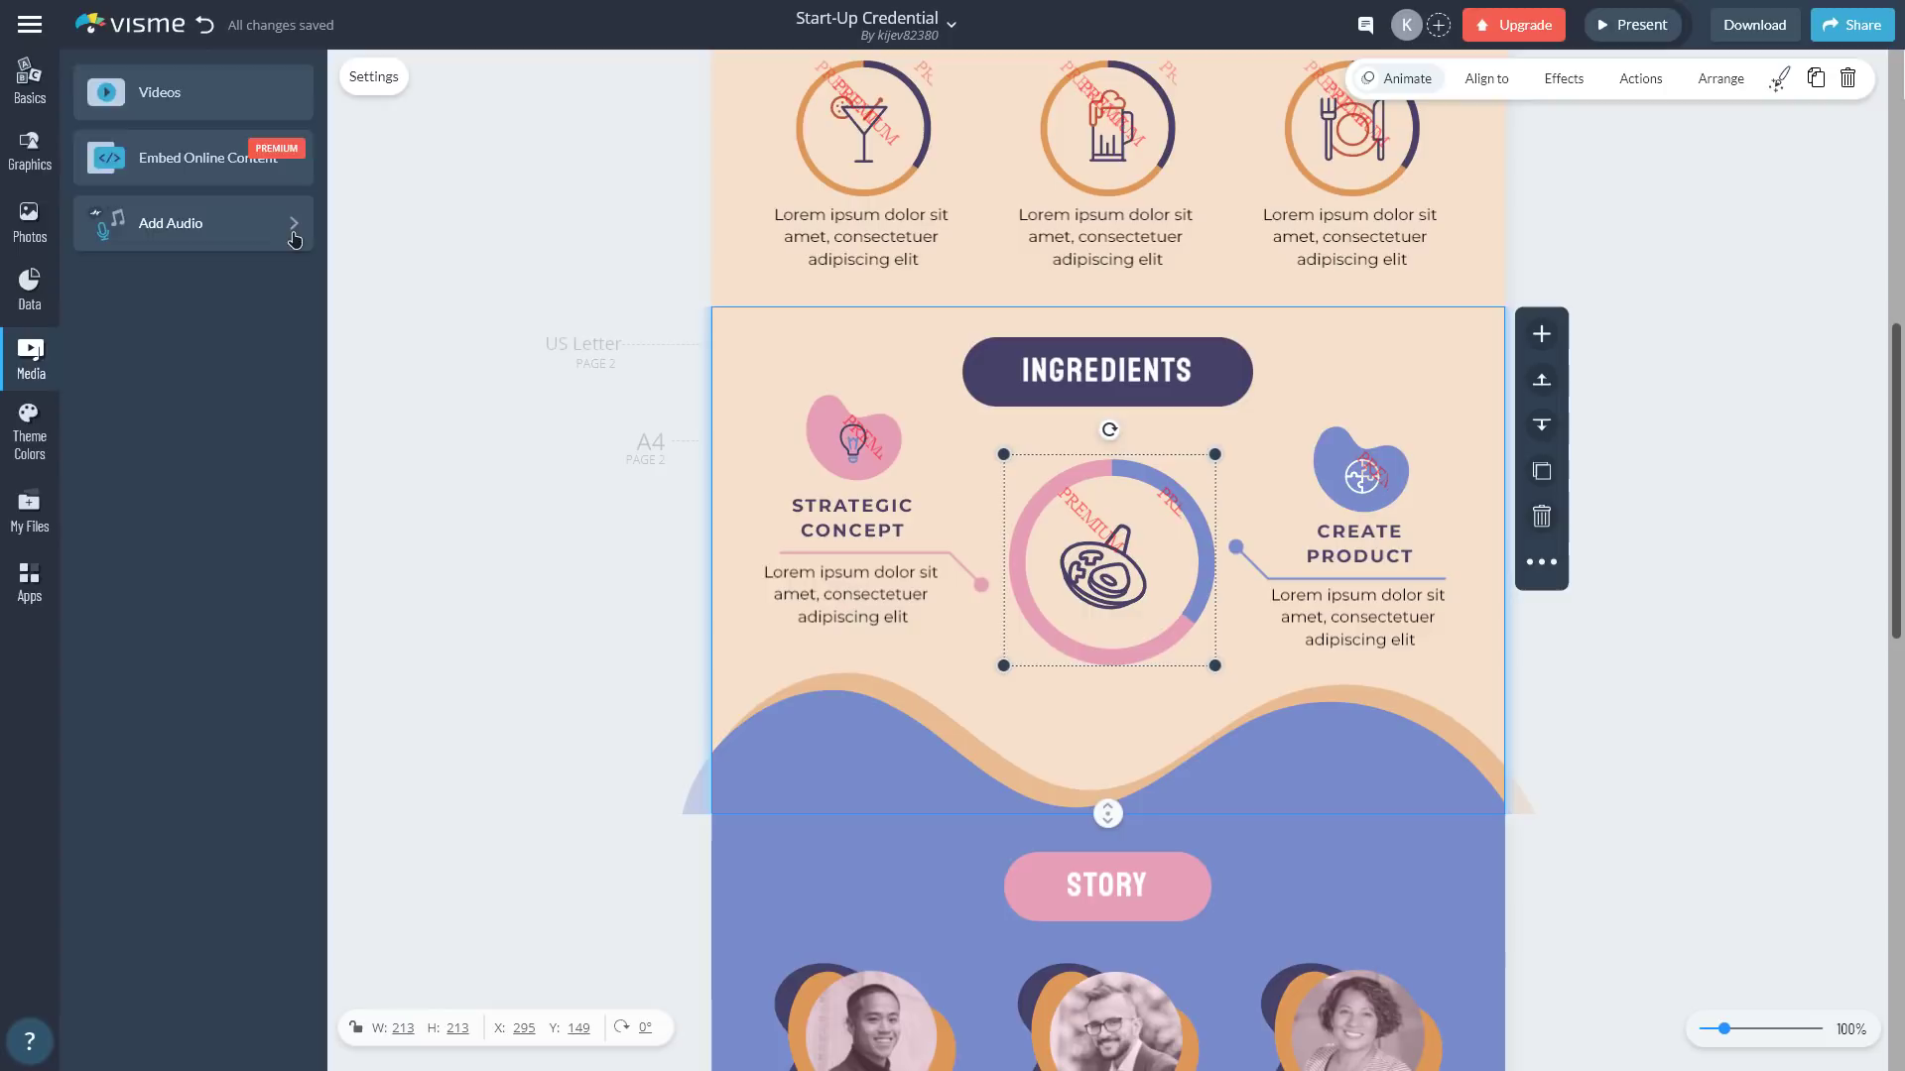
click(294, 236)
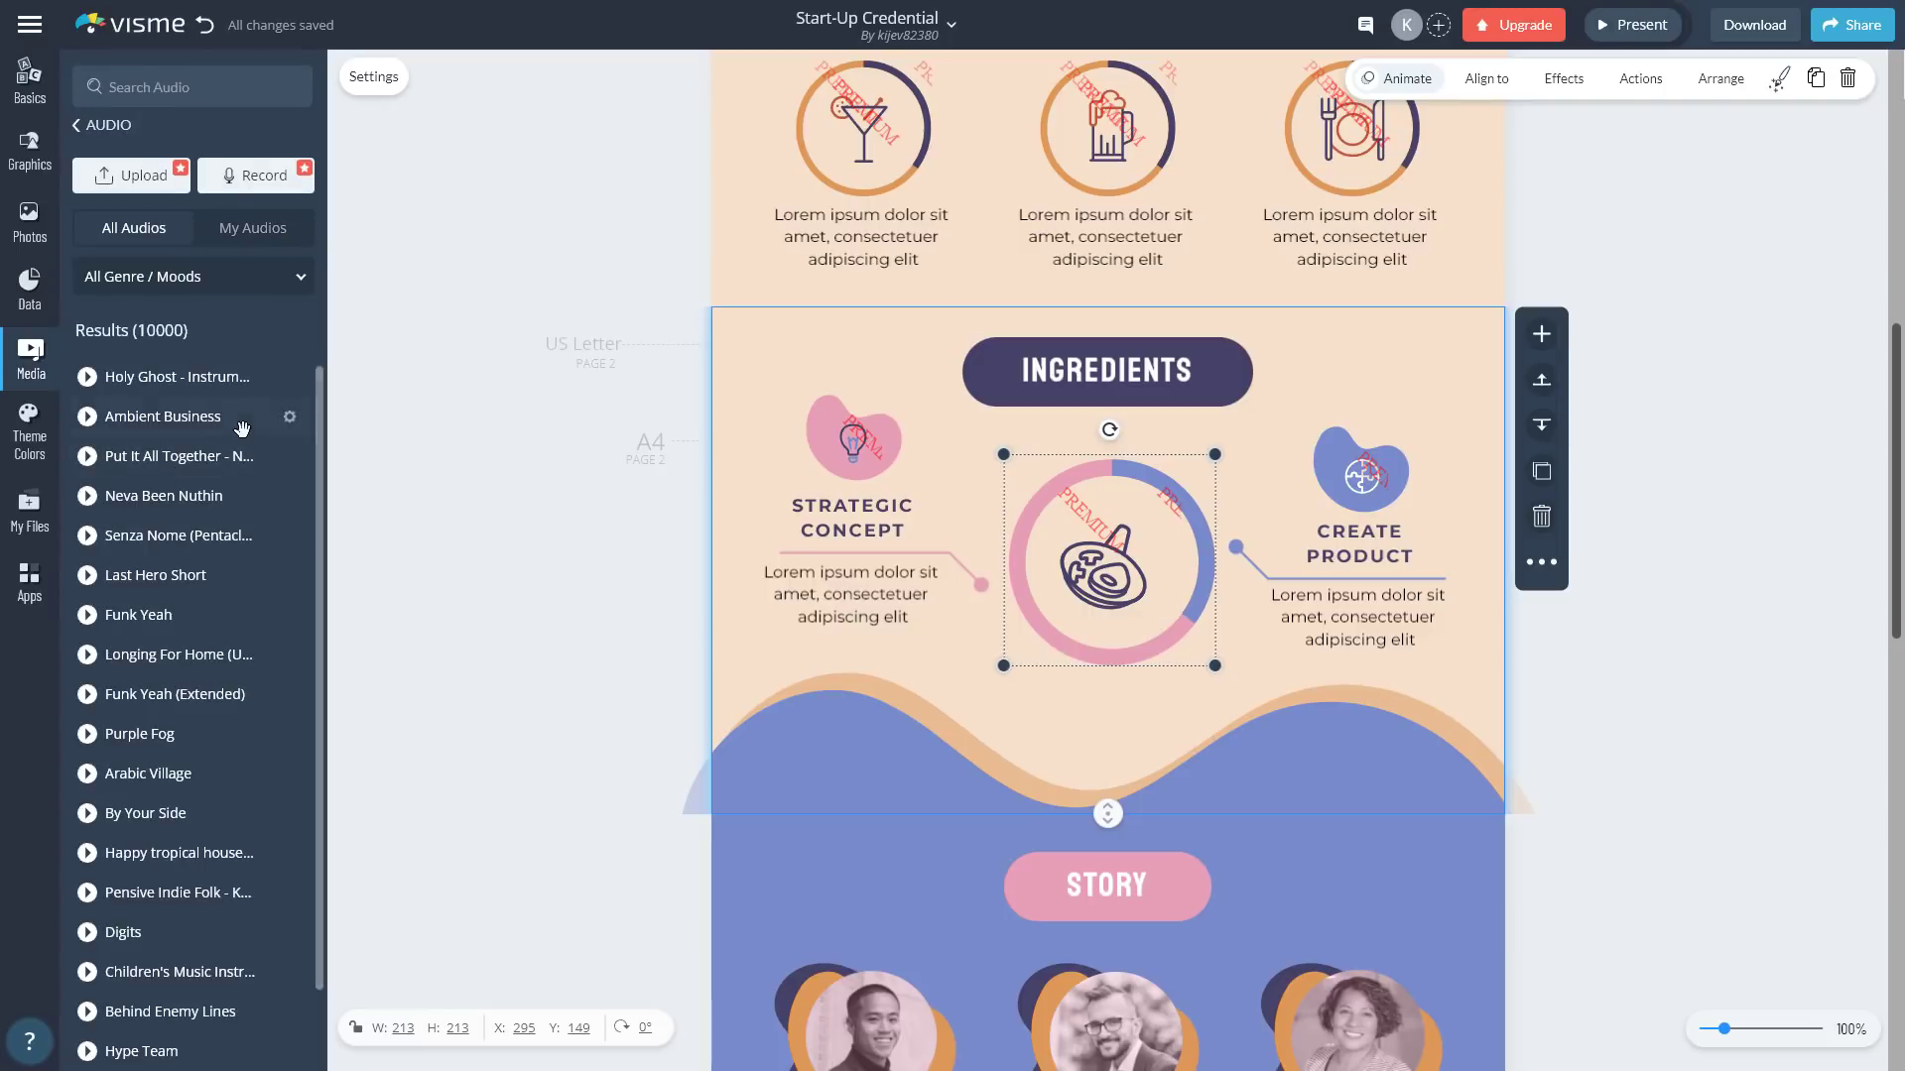
scroll(242, 429, down, 2)
- Recolour the design with the grey-teal palette, then the navy, red and blue palette
click(31, 452)
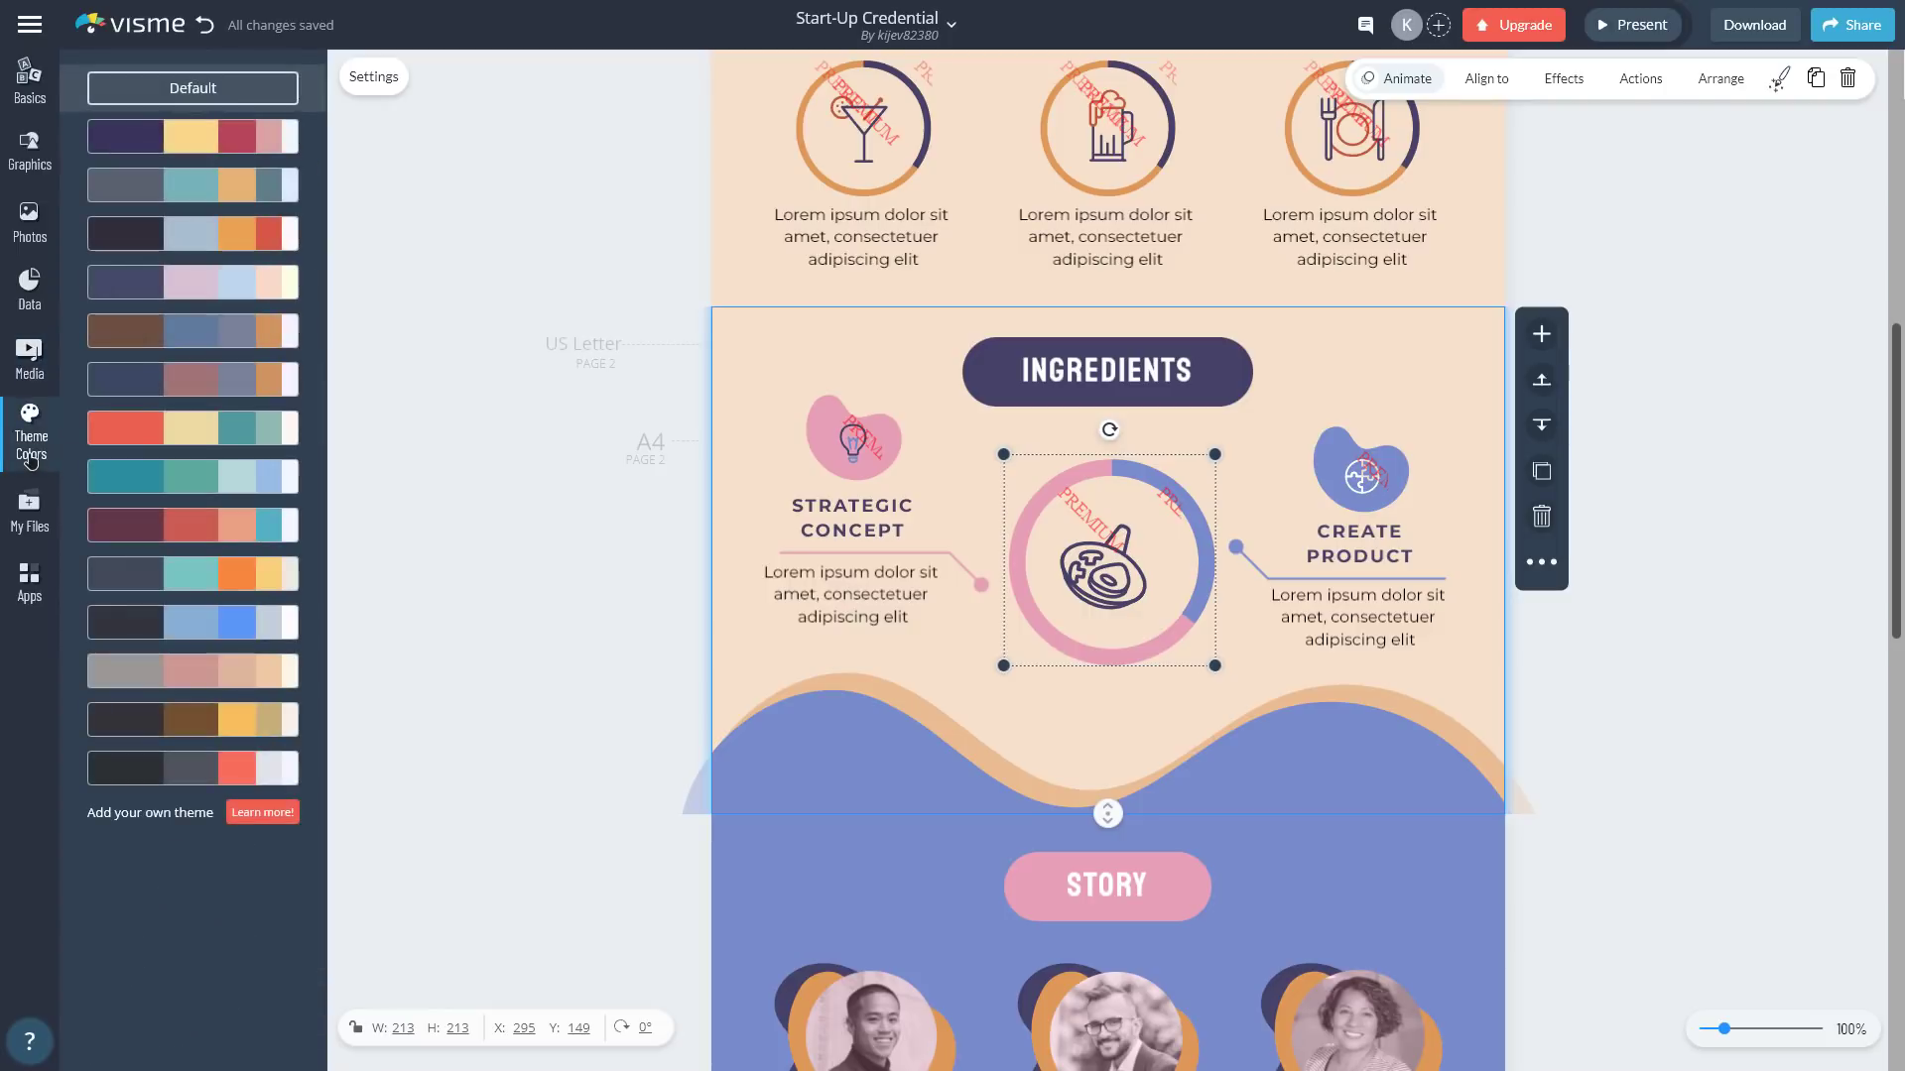
click(202, 194)
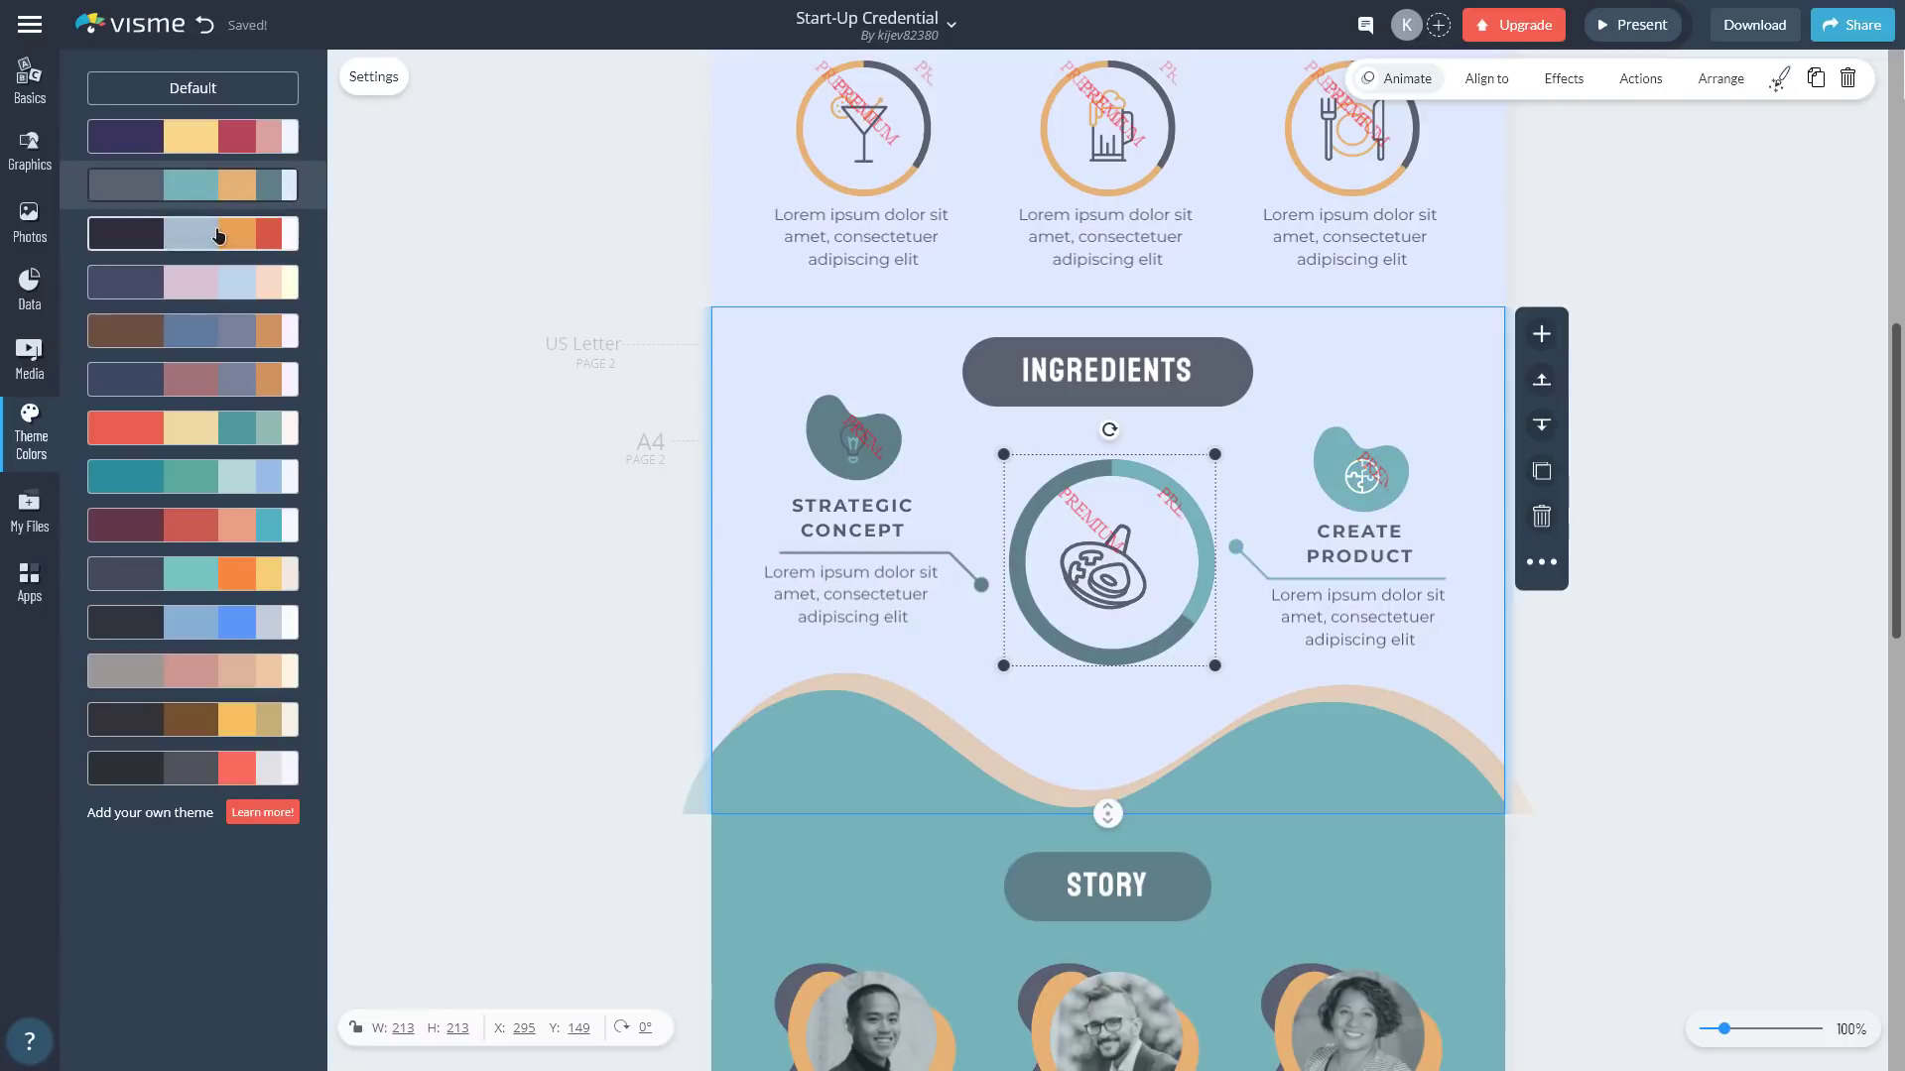
click(218, 235)
- View the My Files uploads and scroll through the app integrations list
click(29, 508)
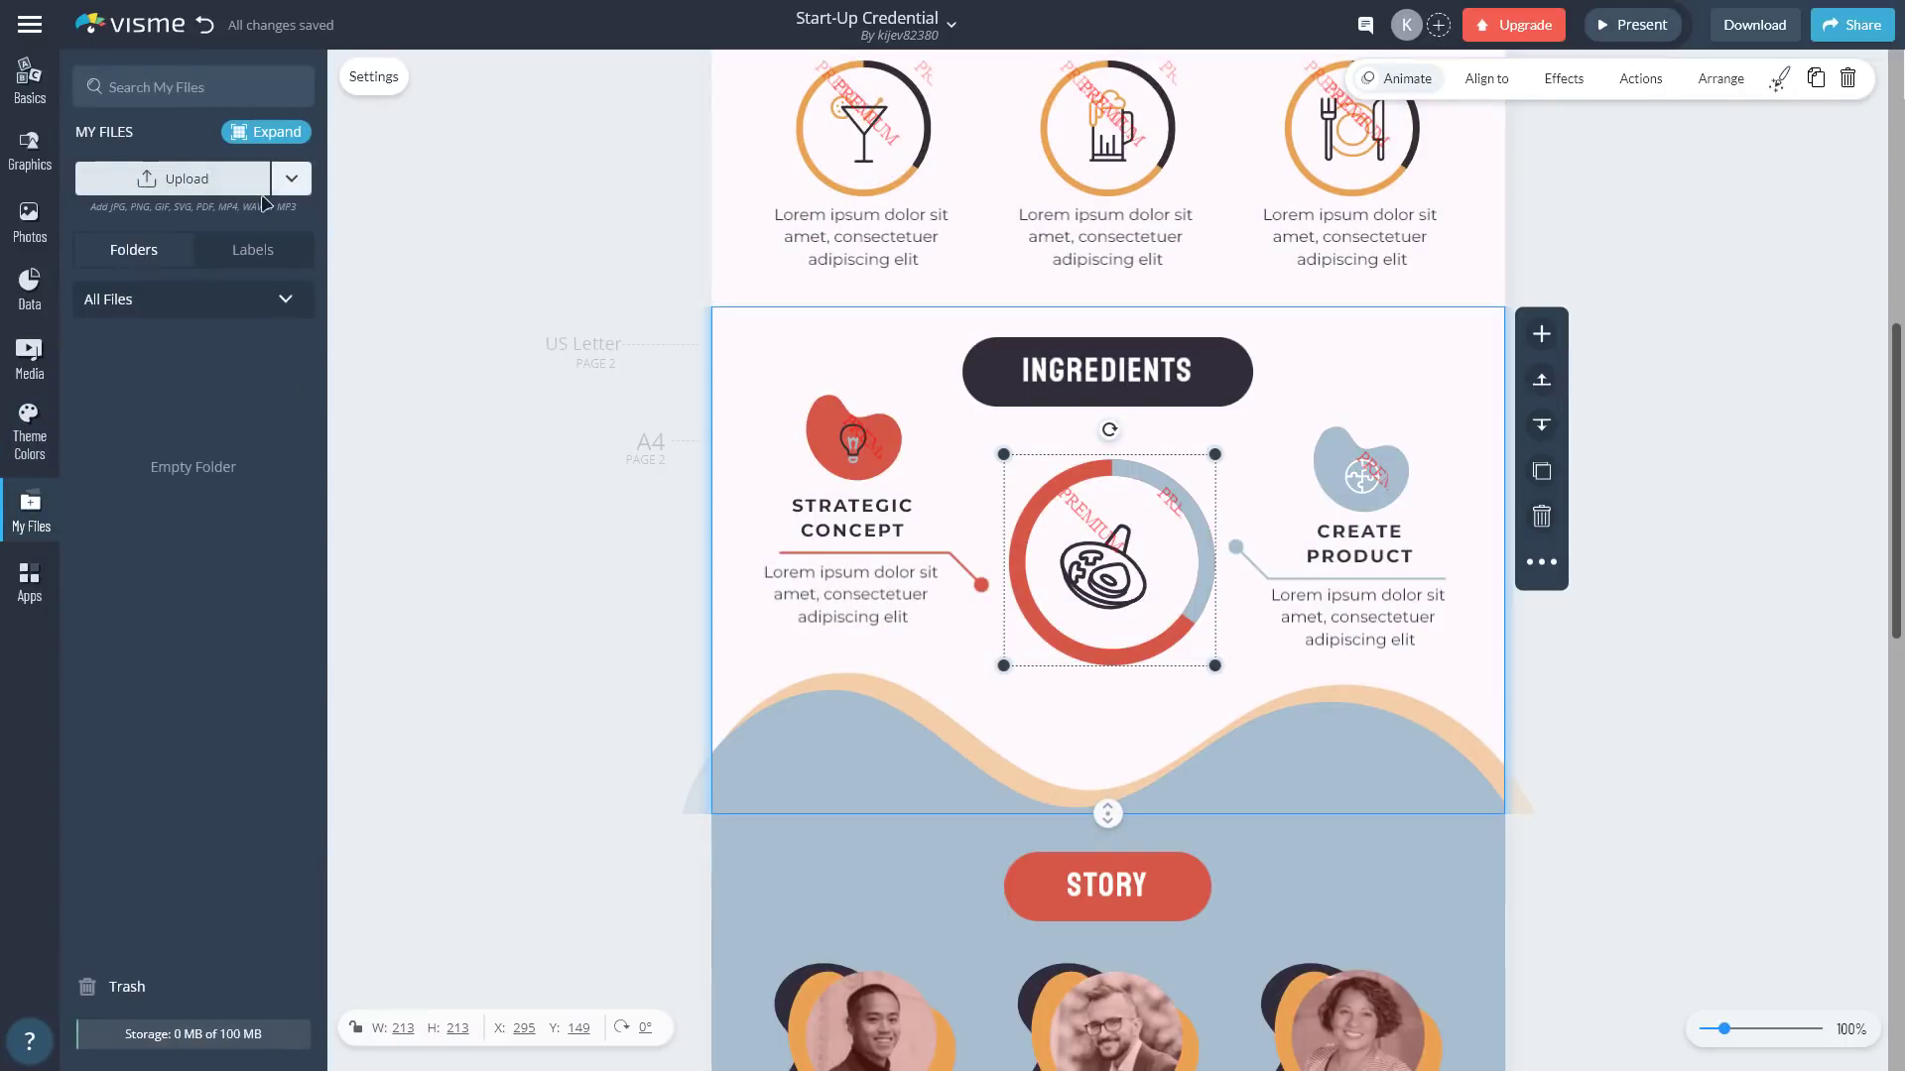
click(30, 586)
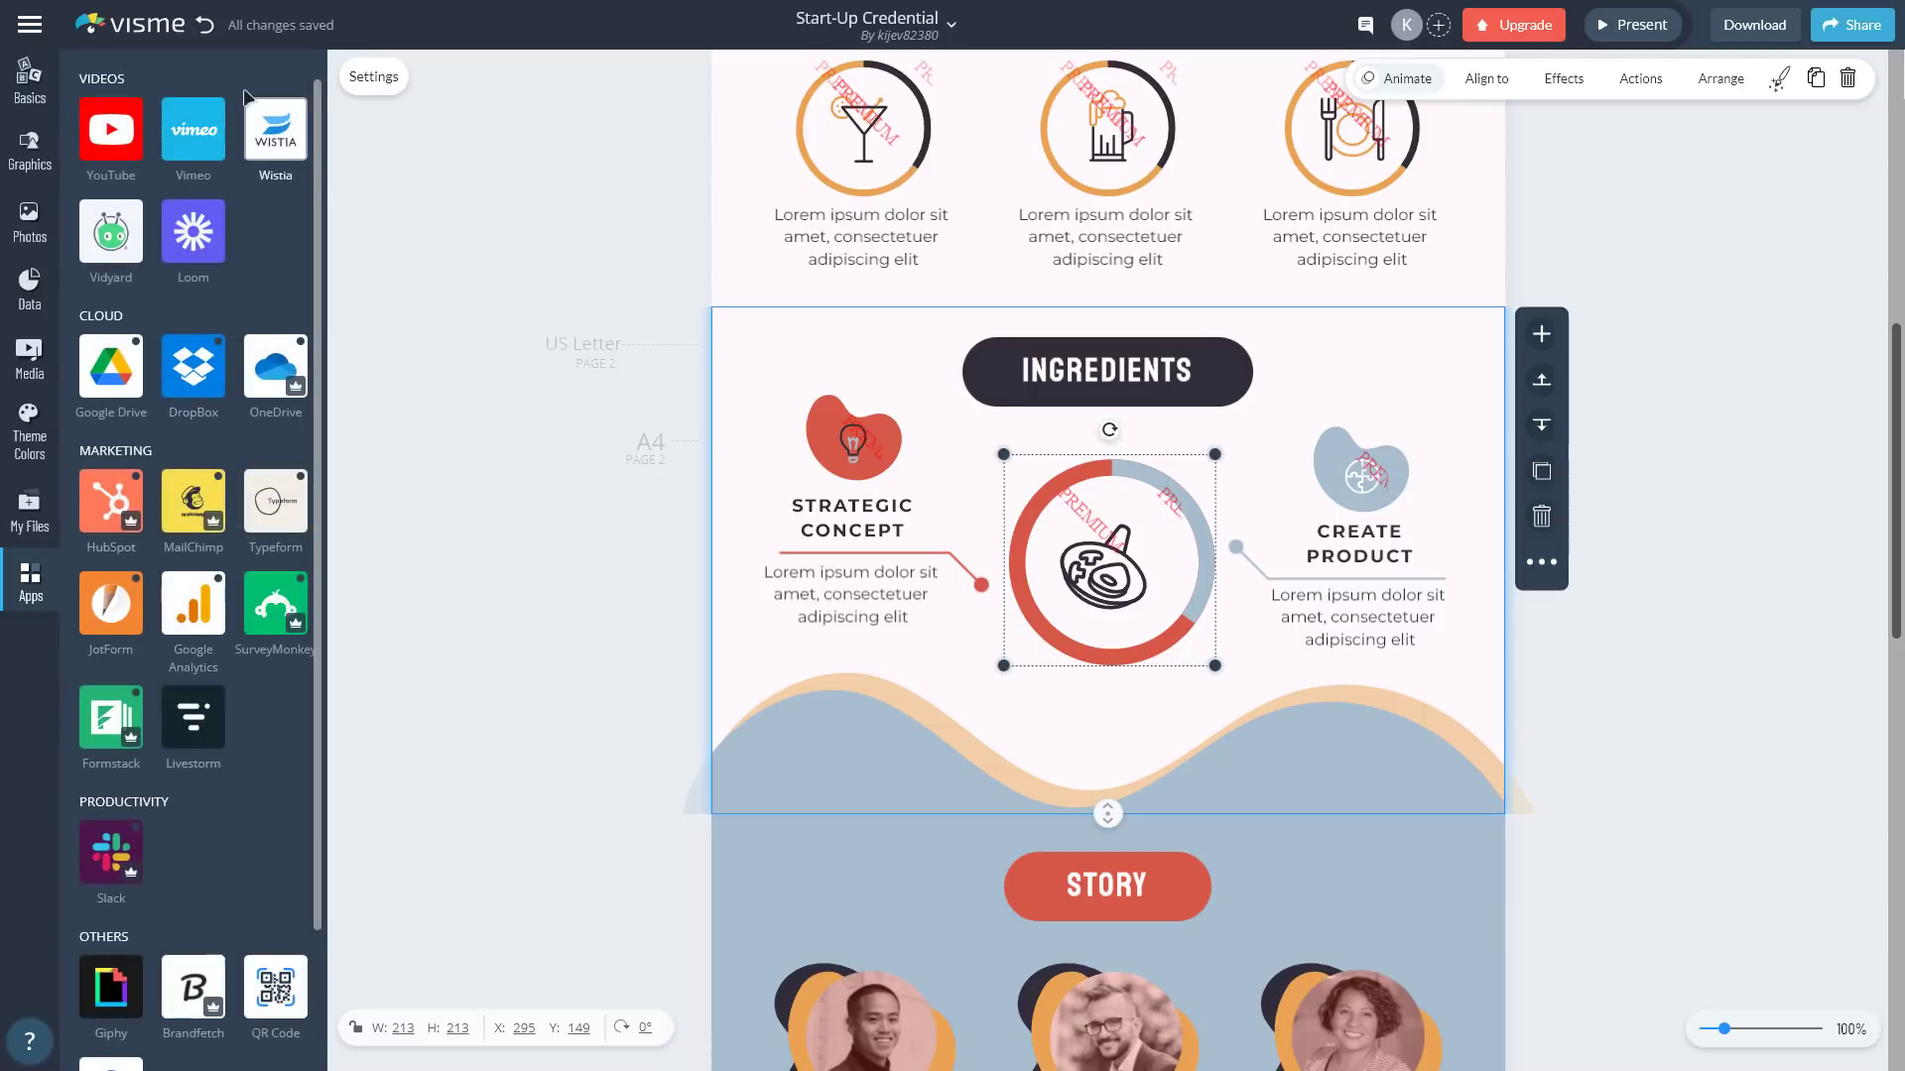
scroll(294, 389, down, 3)
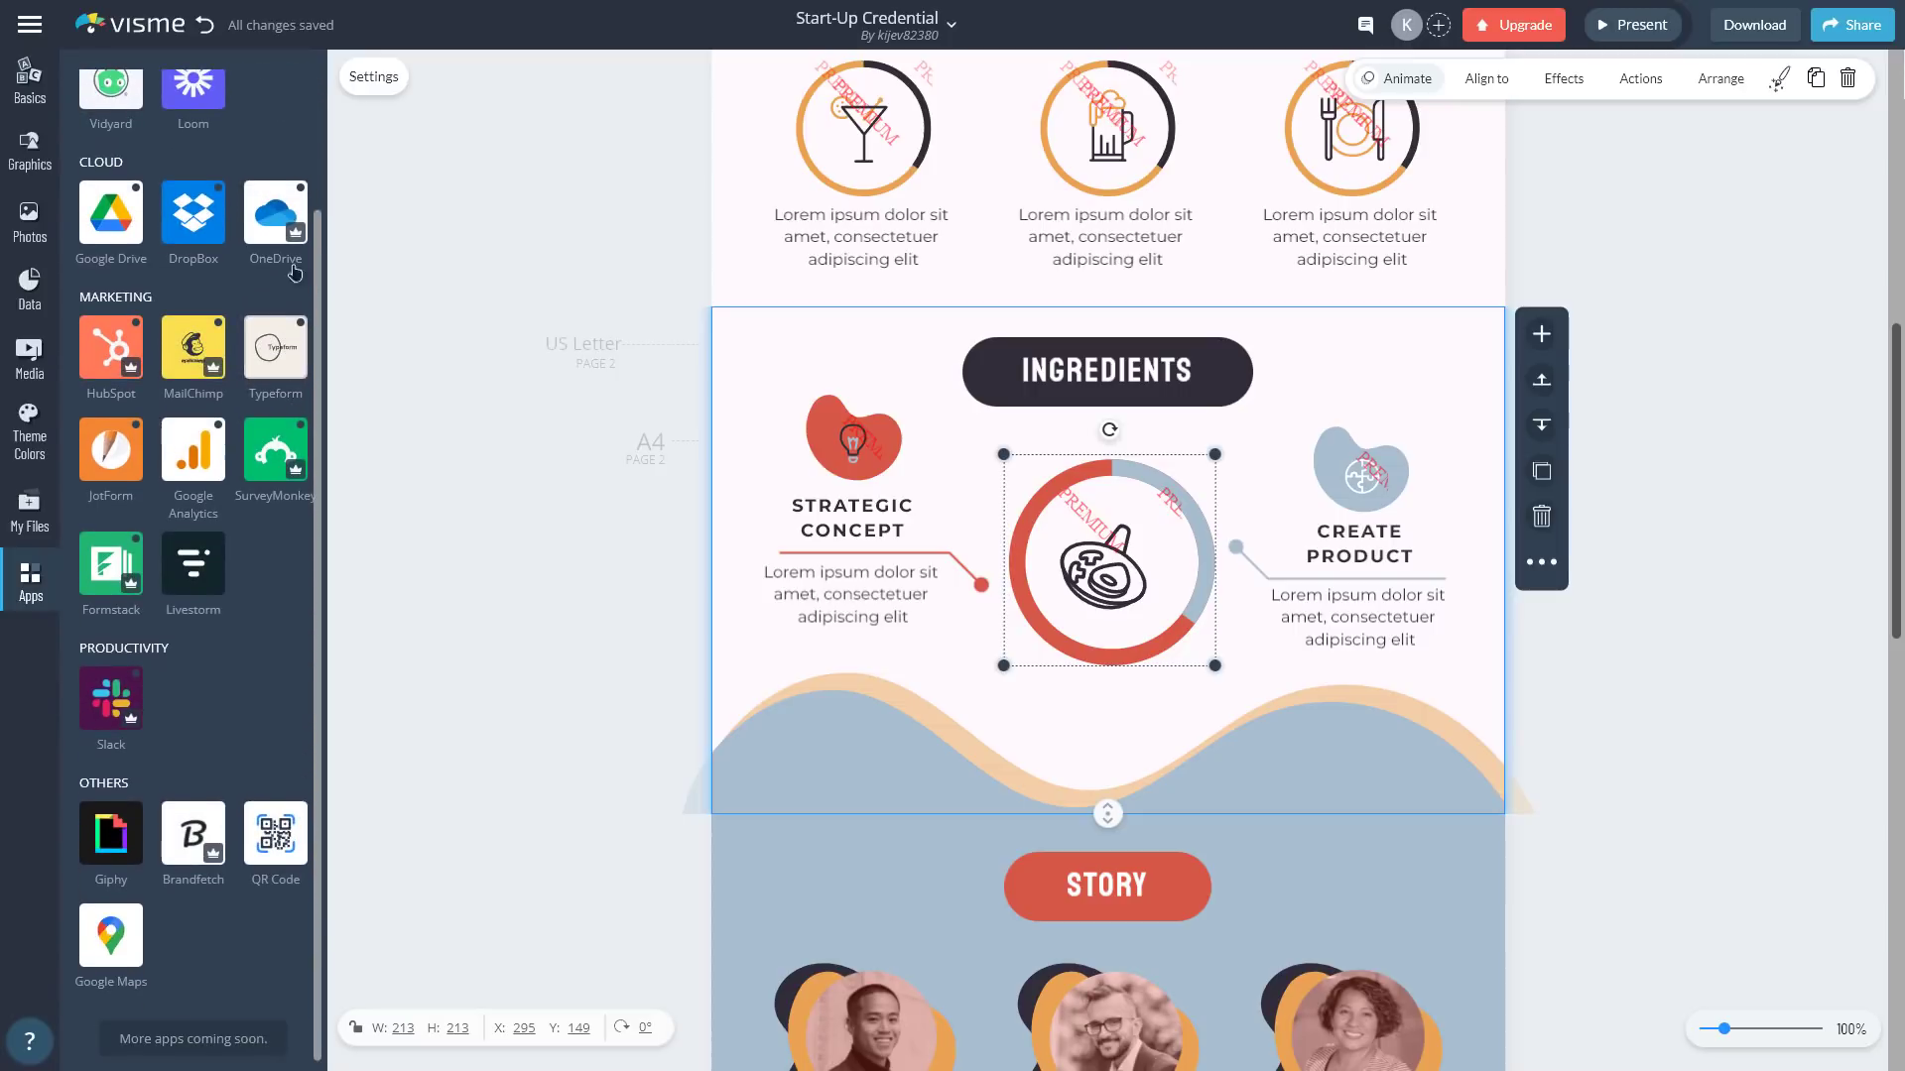
scroll(293, 273, up, 3)
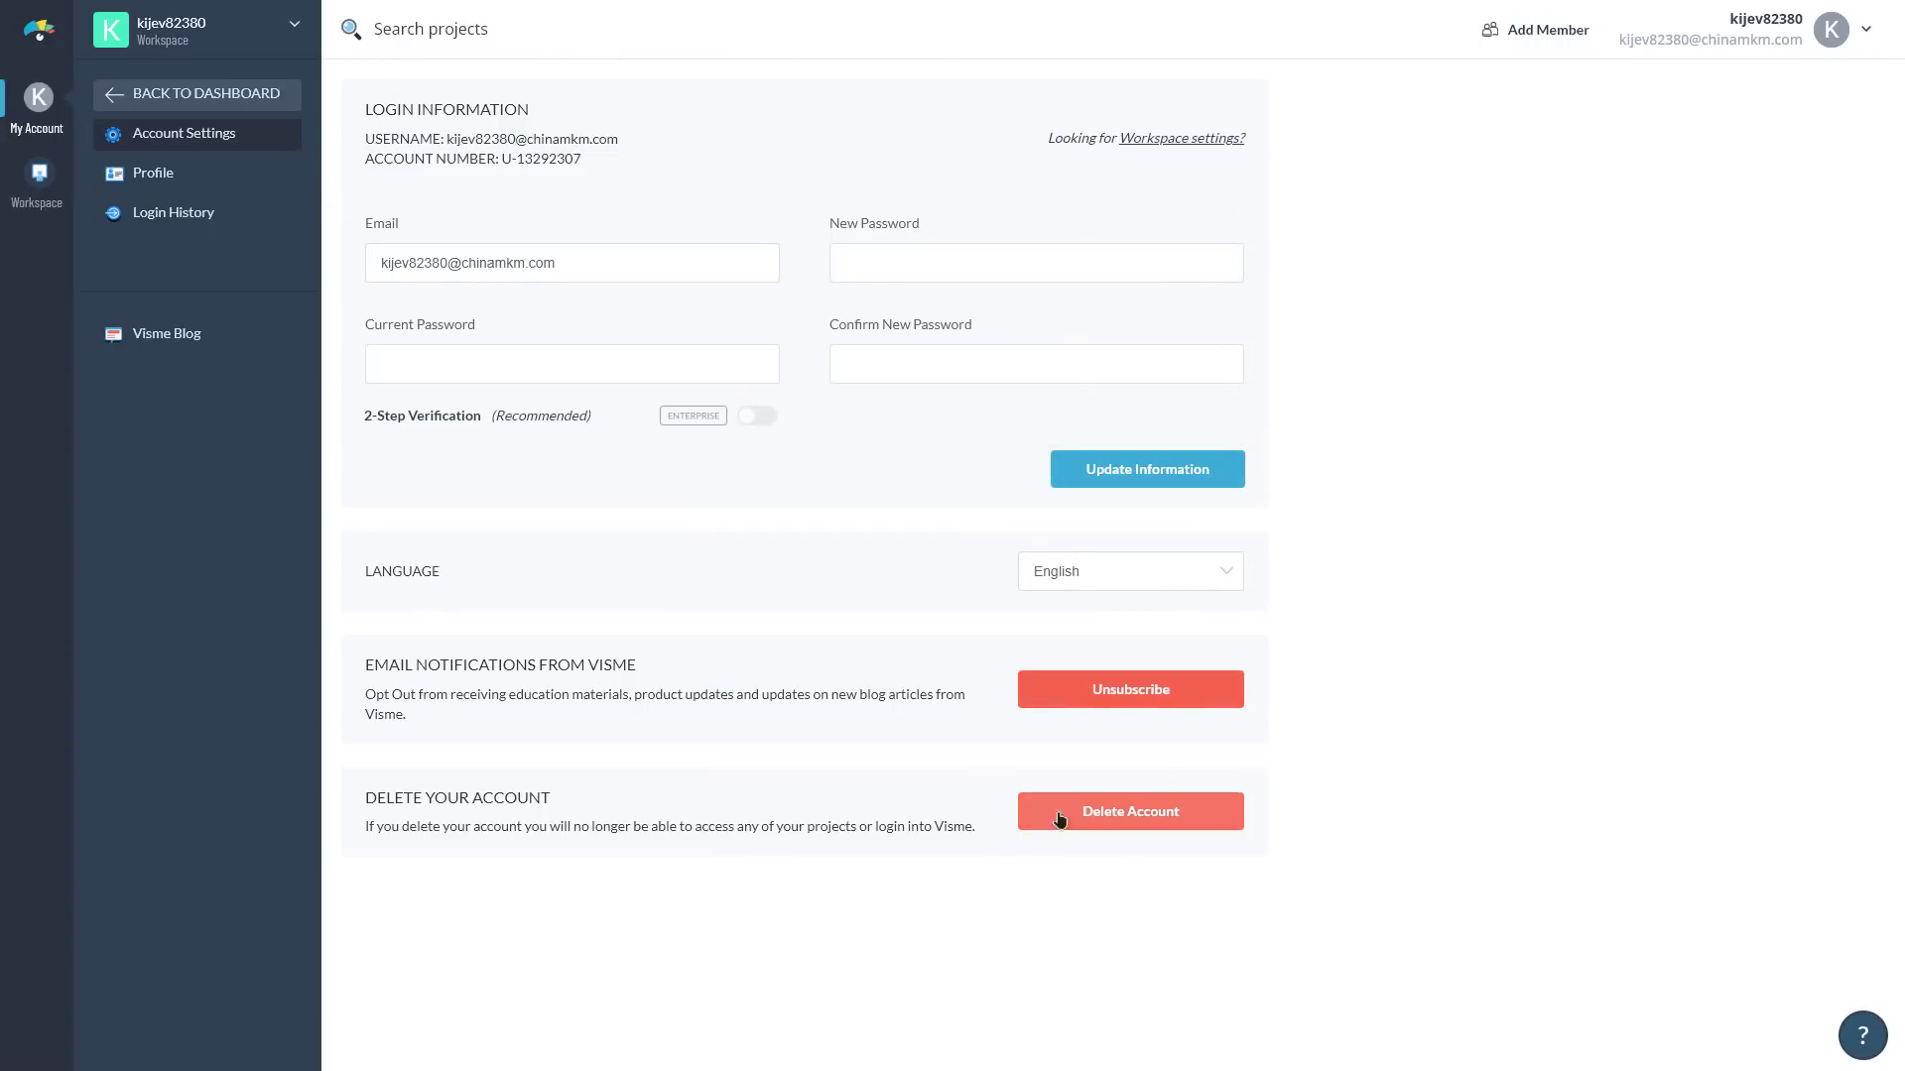
- Go BACK TO DASHBOARD from Account Settings to reach the Featured presentation templates
click(190, 103)
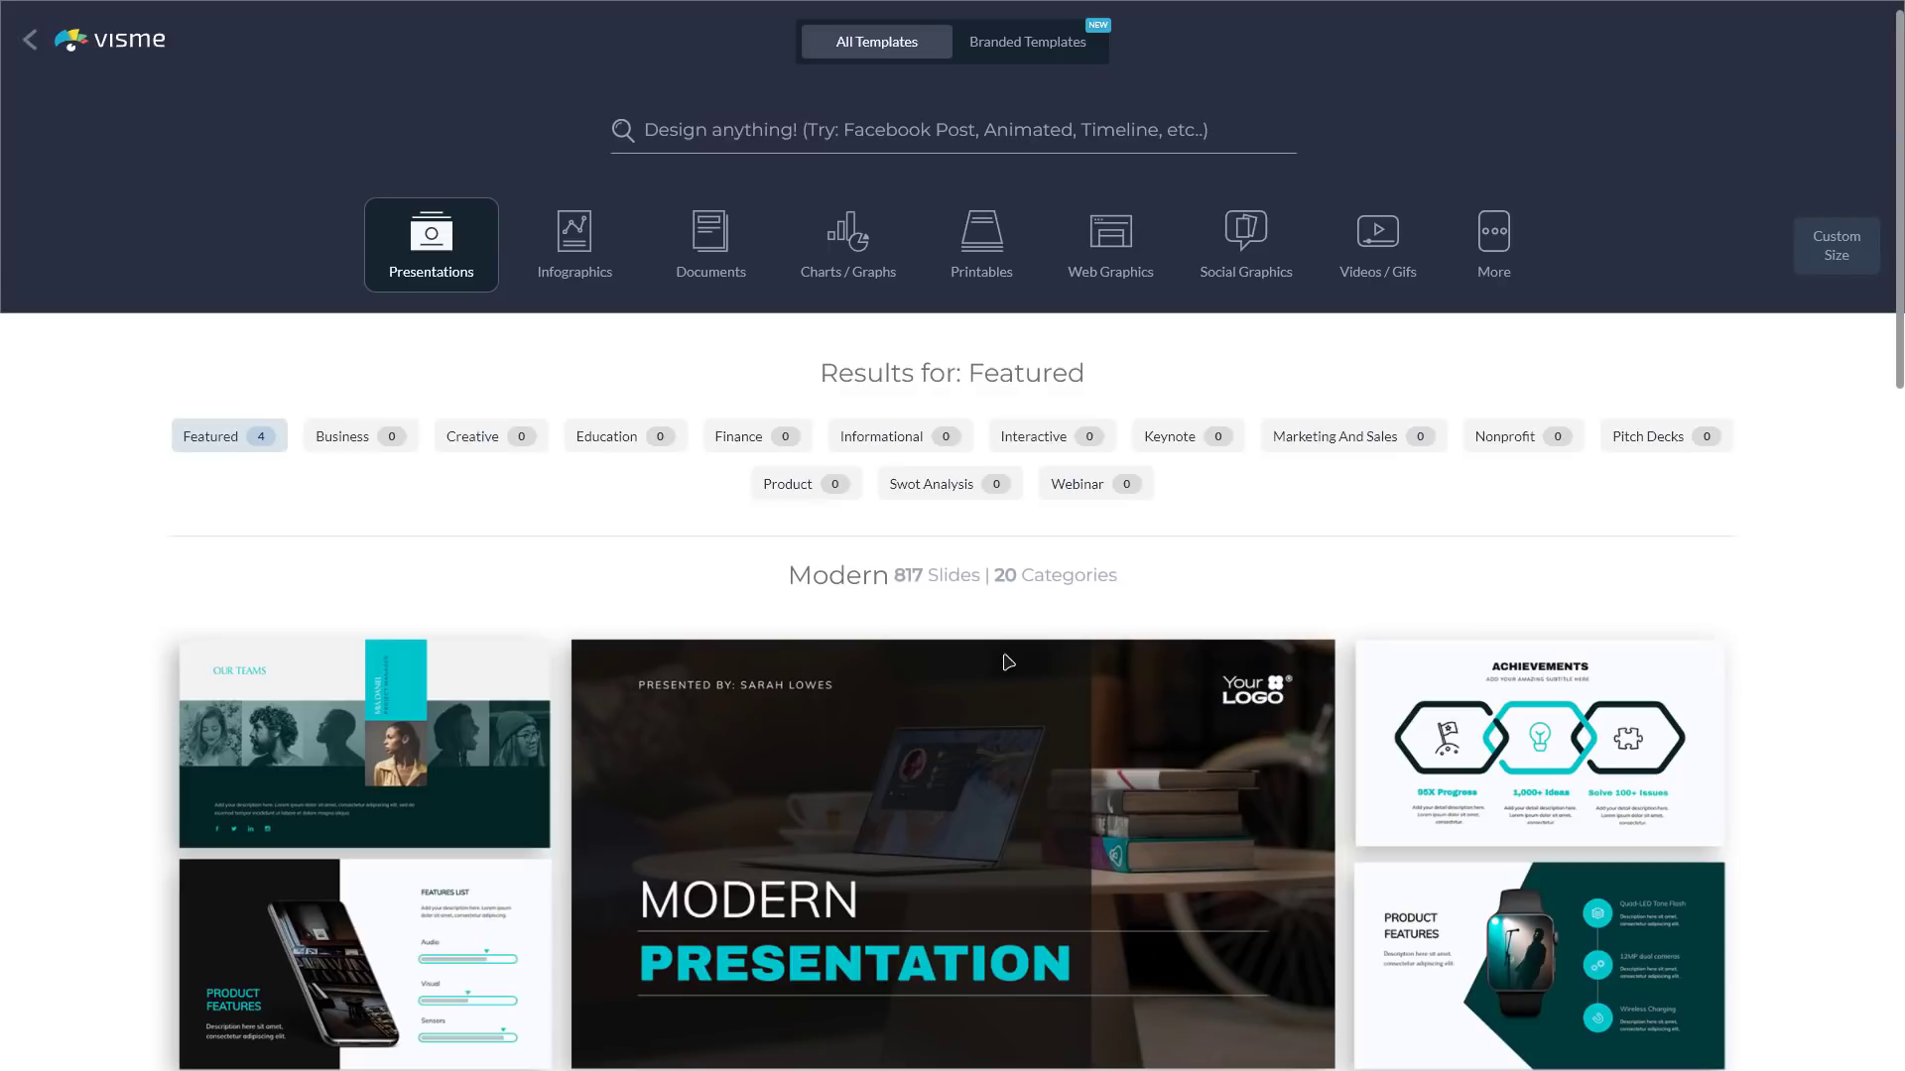
click(575, 243)
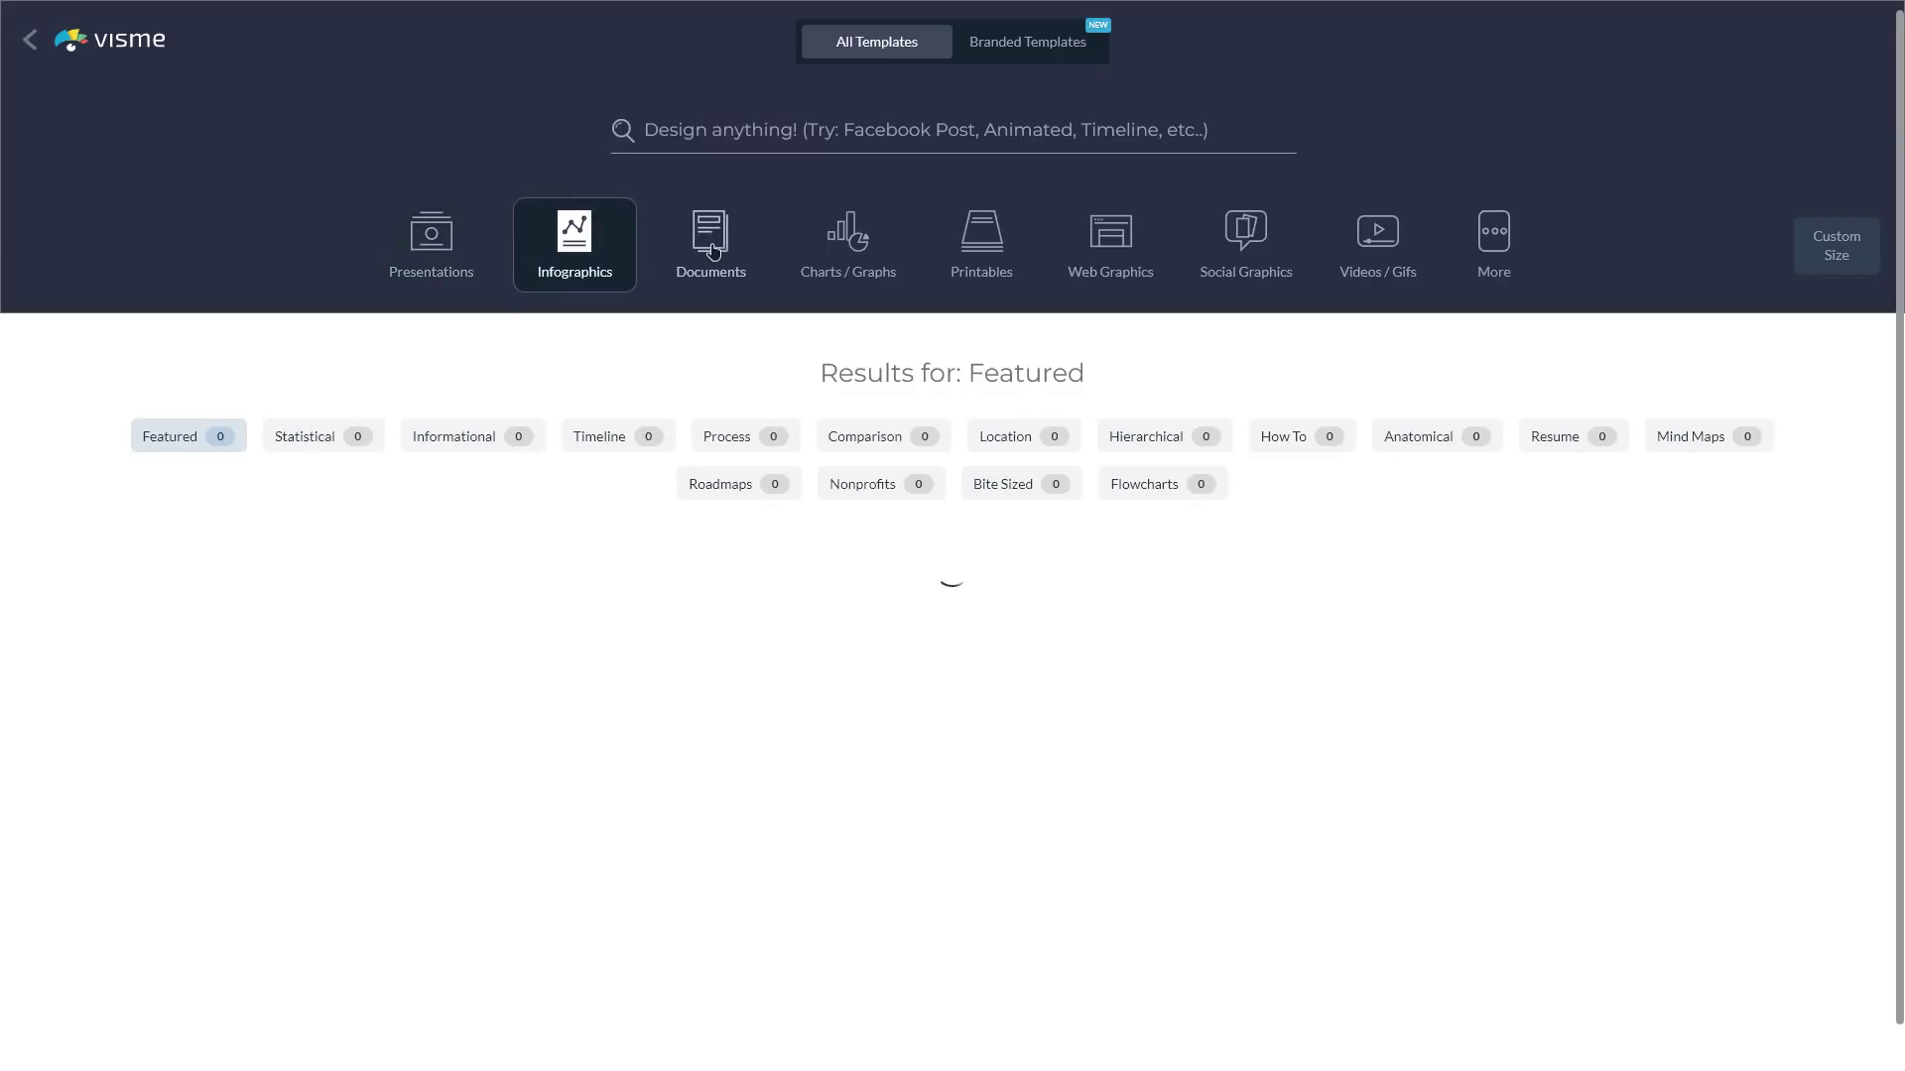
click(724, 243)
click(848, 243)
click(989, 253)
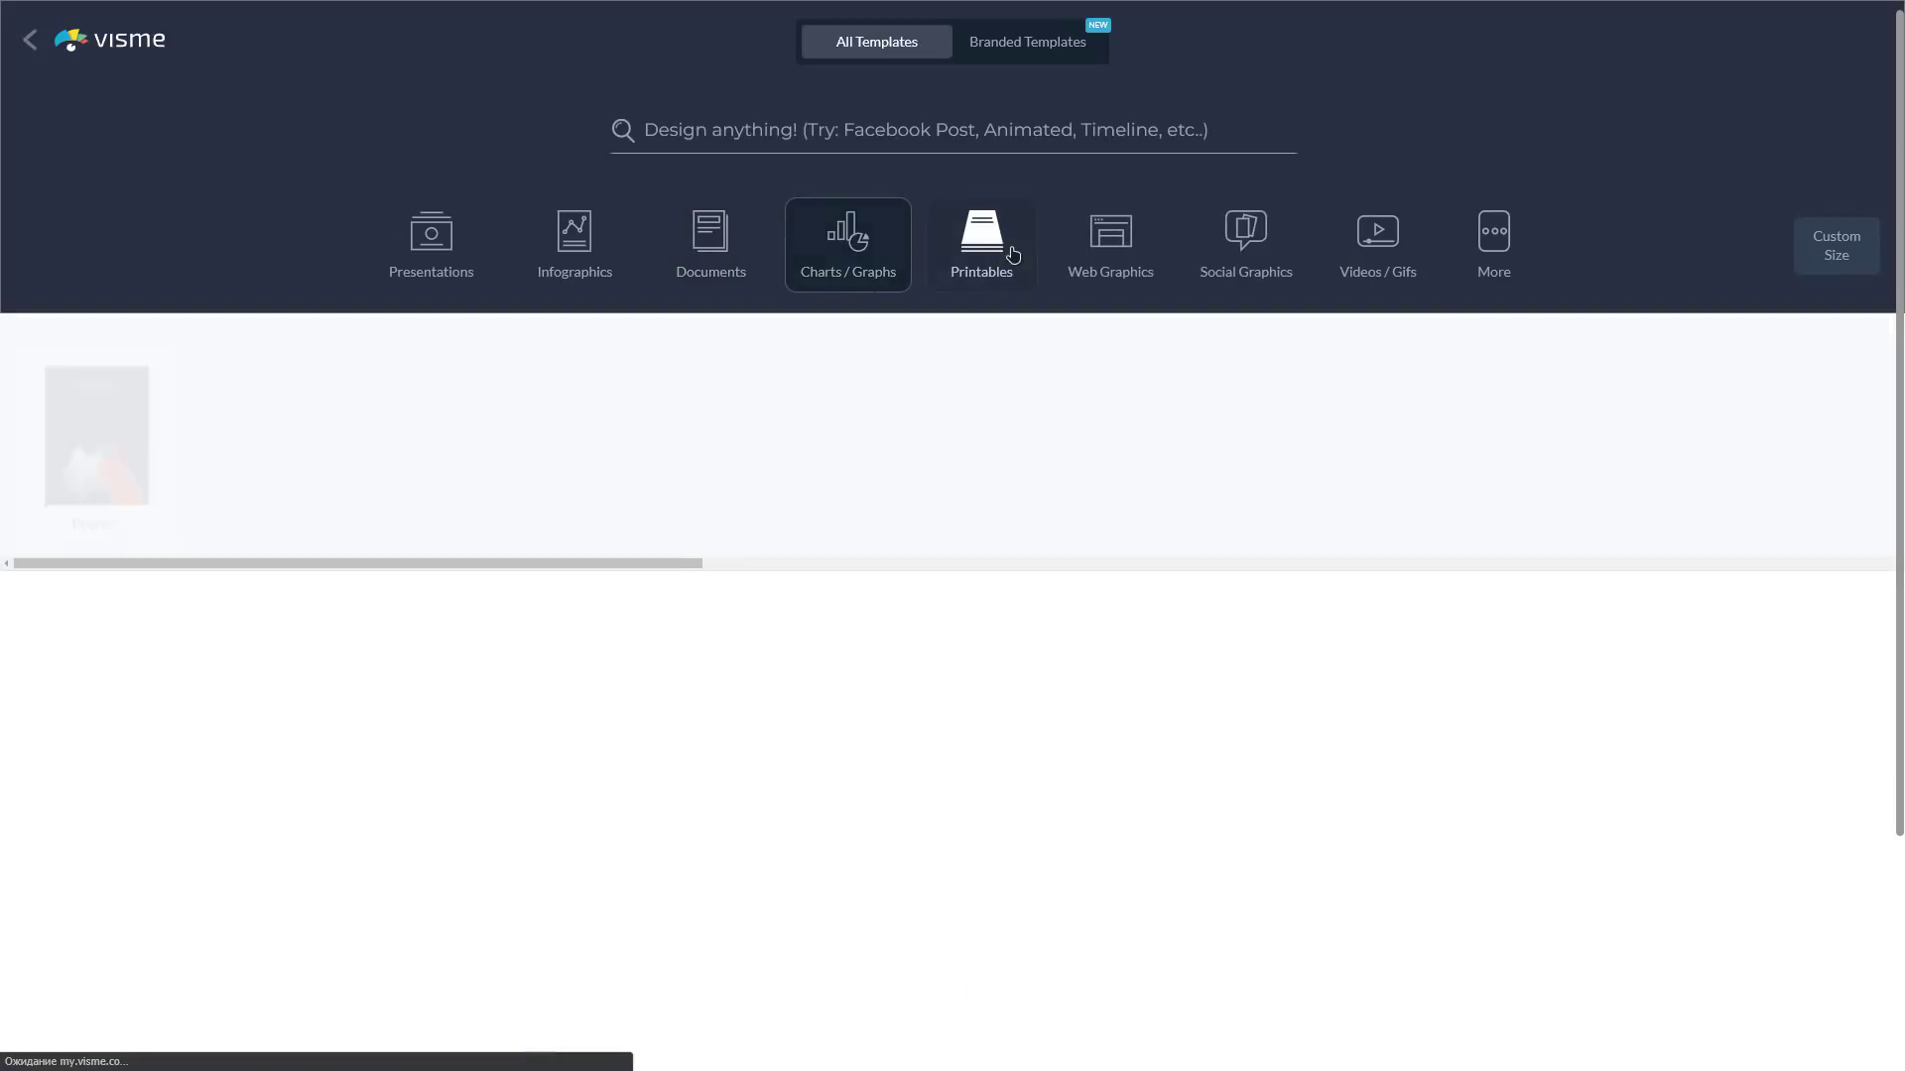
click(1116, 258)
click(1252, 253)
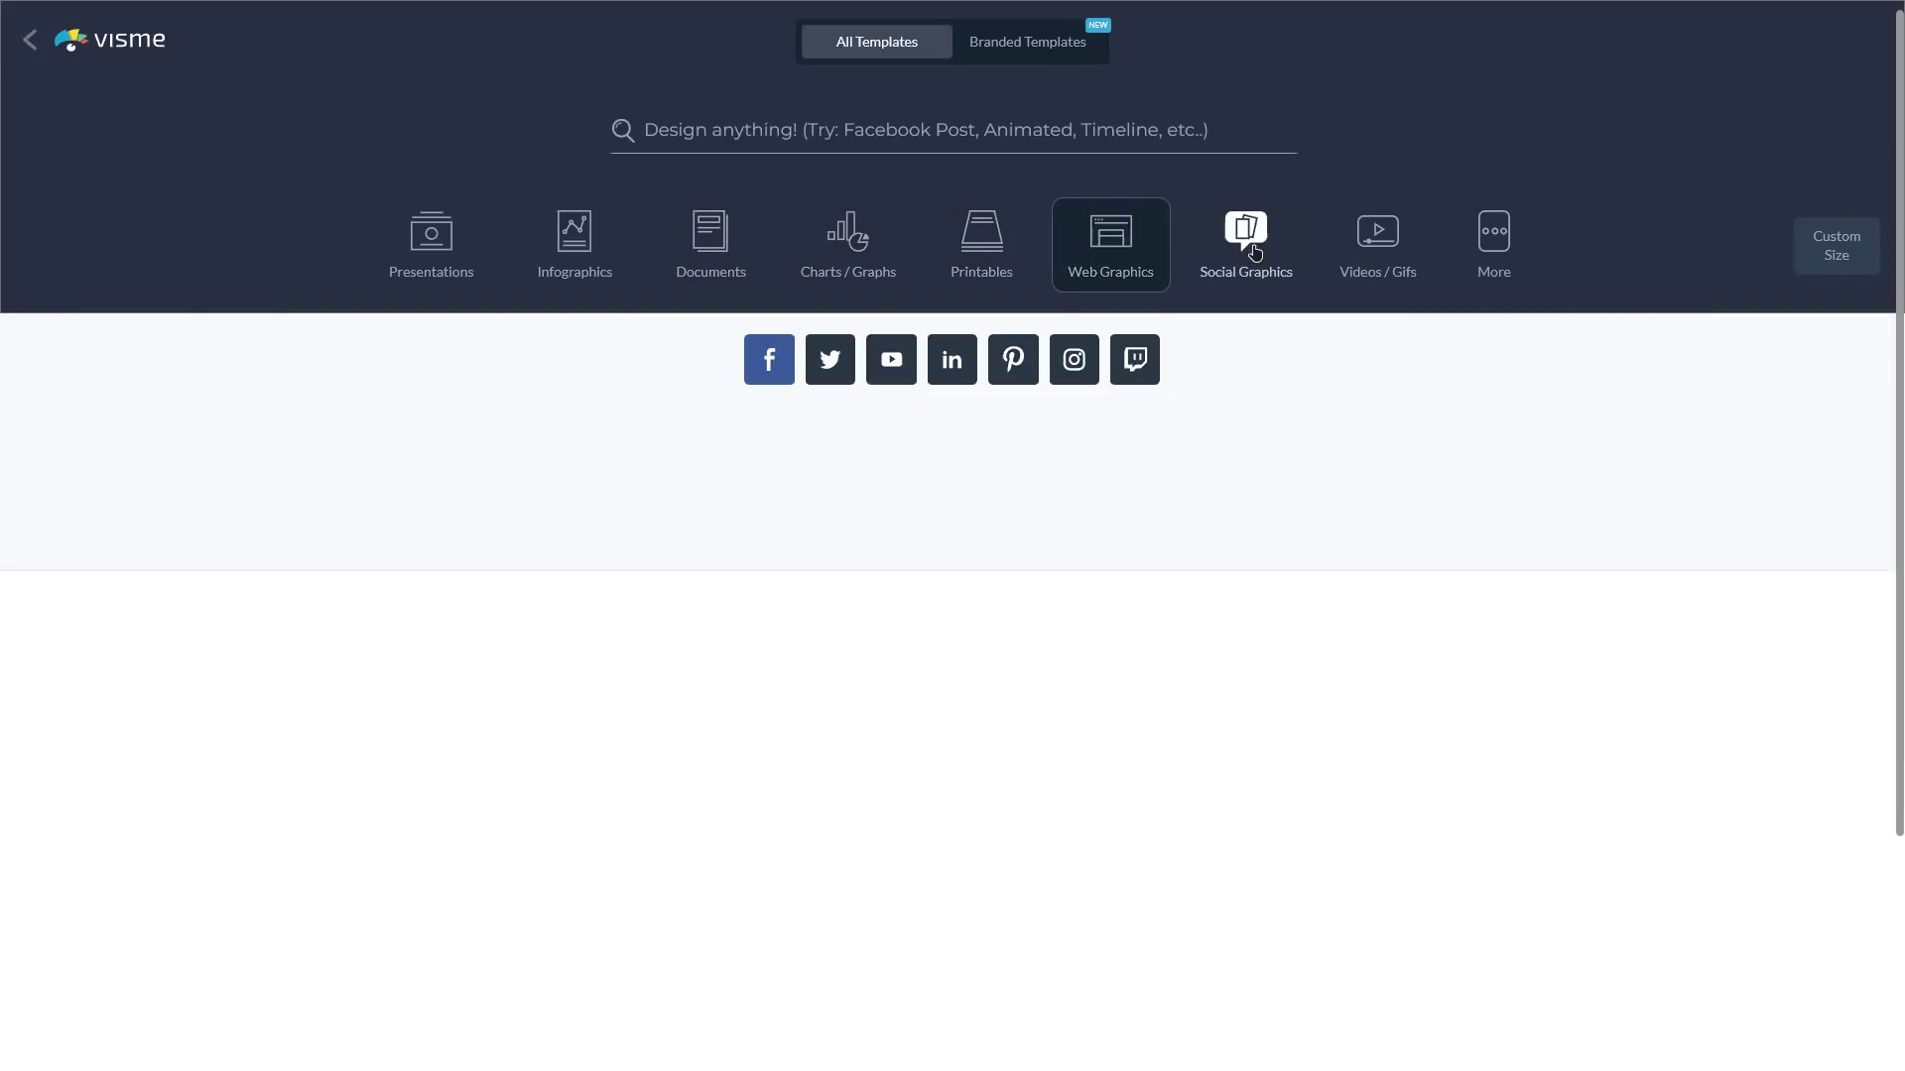
click(1401, 257)
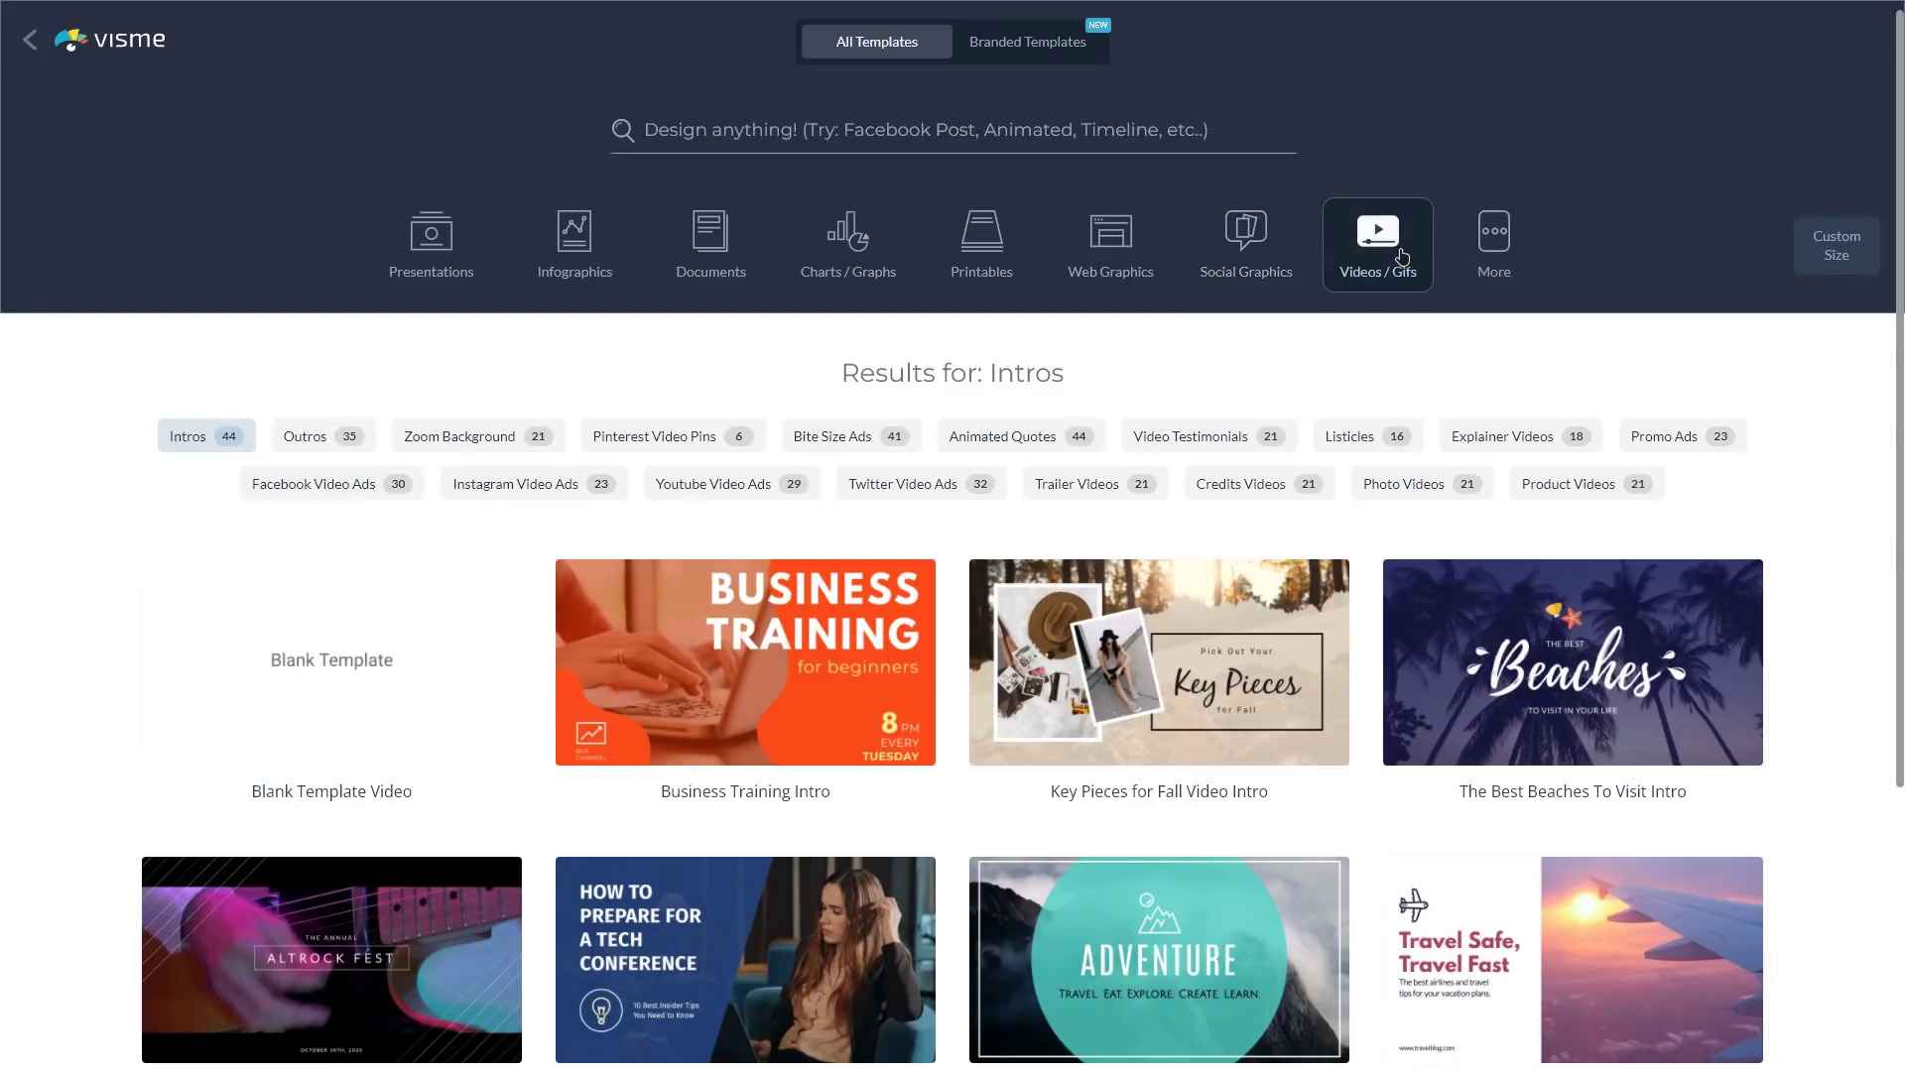
click(1493, 242)
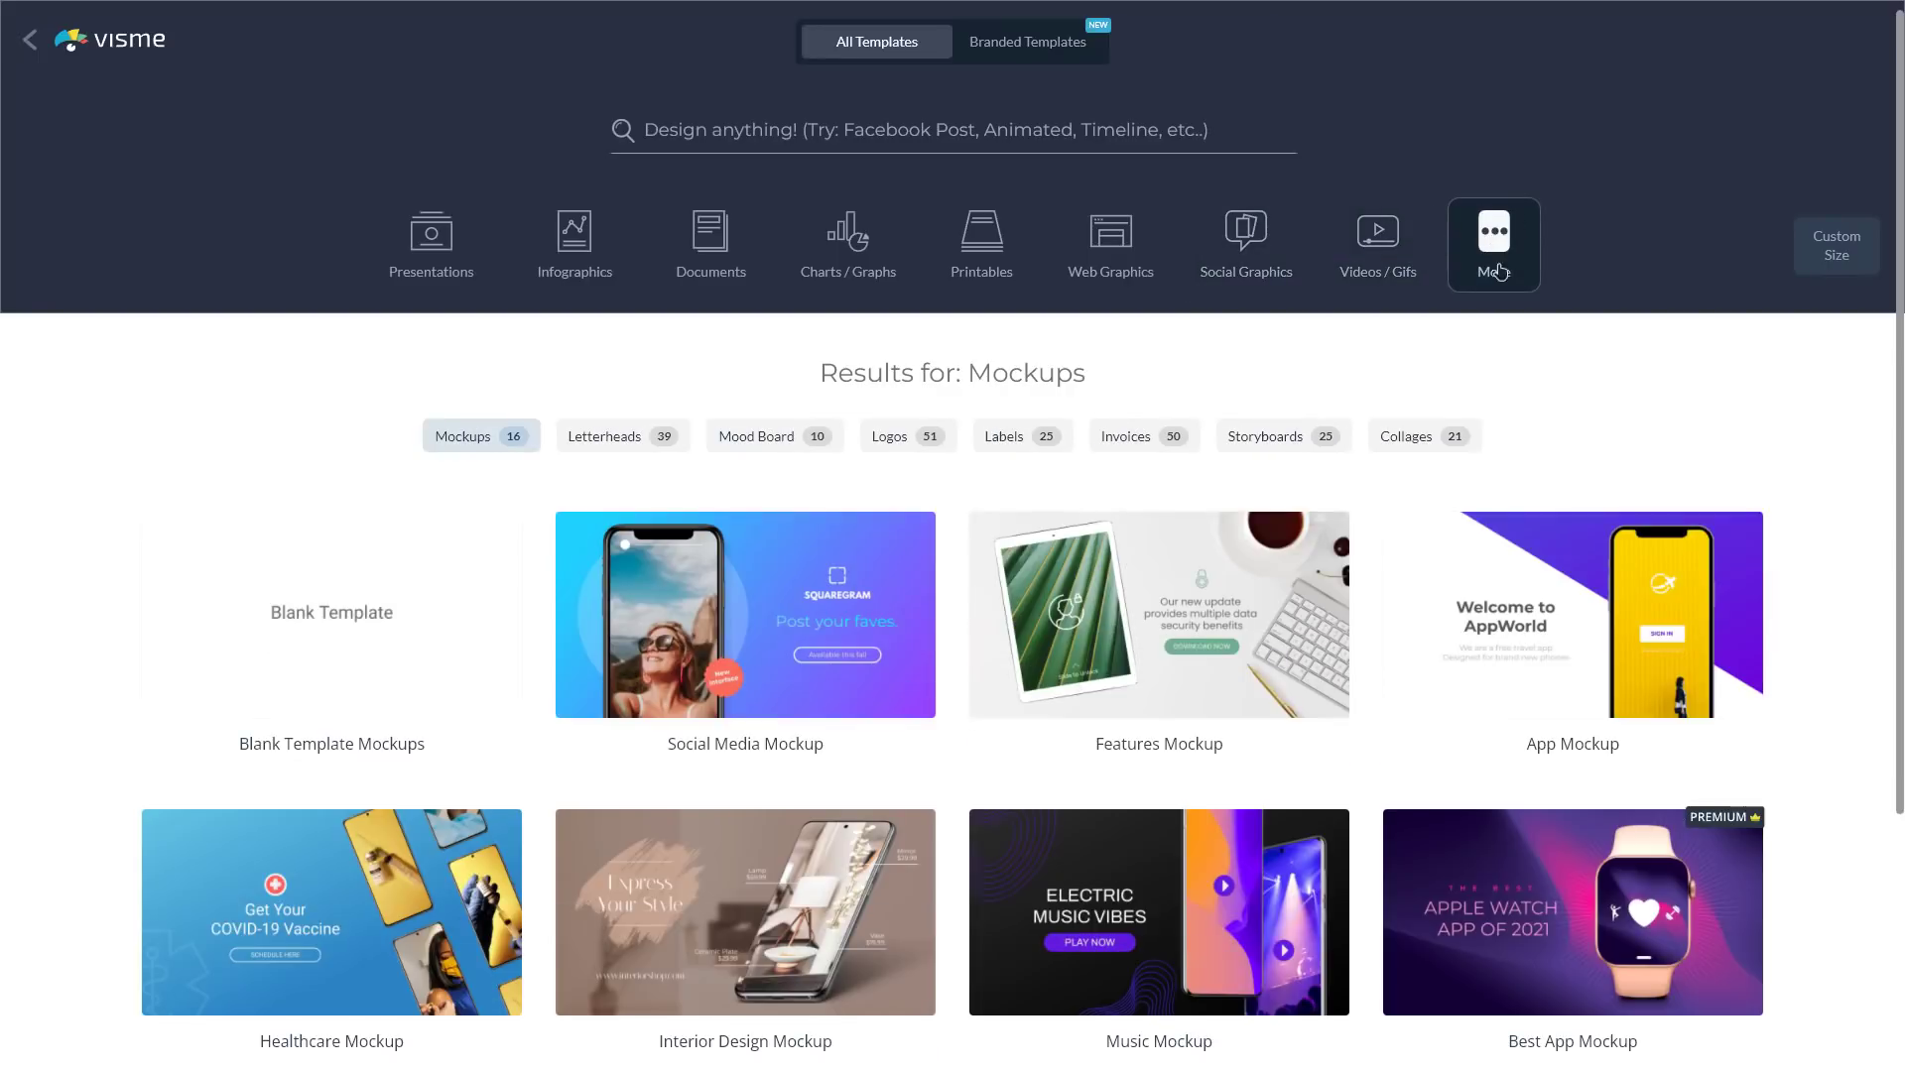
click(455, 262)
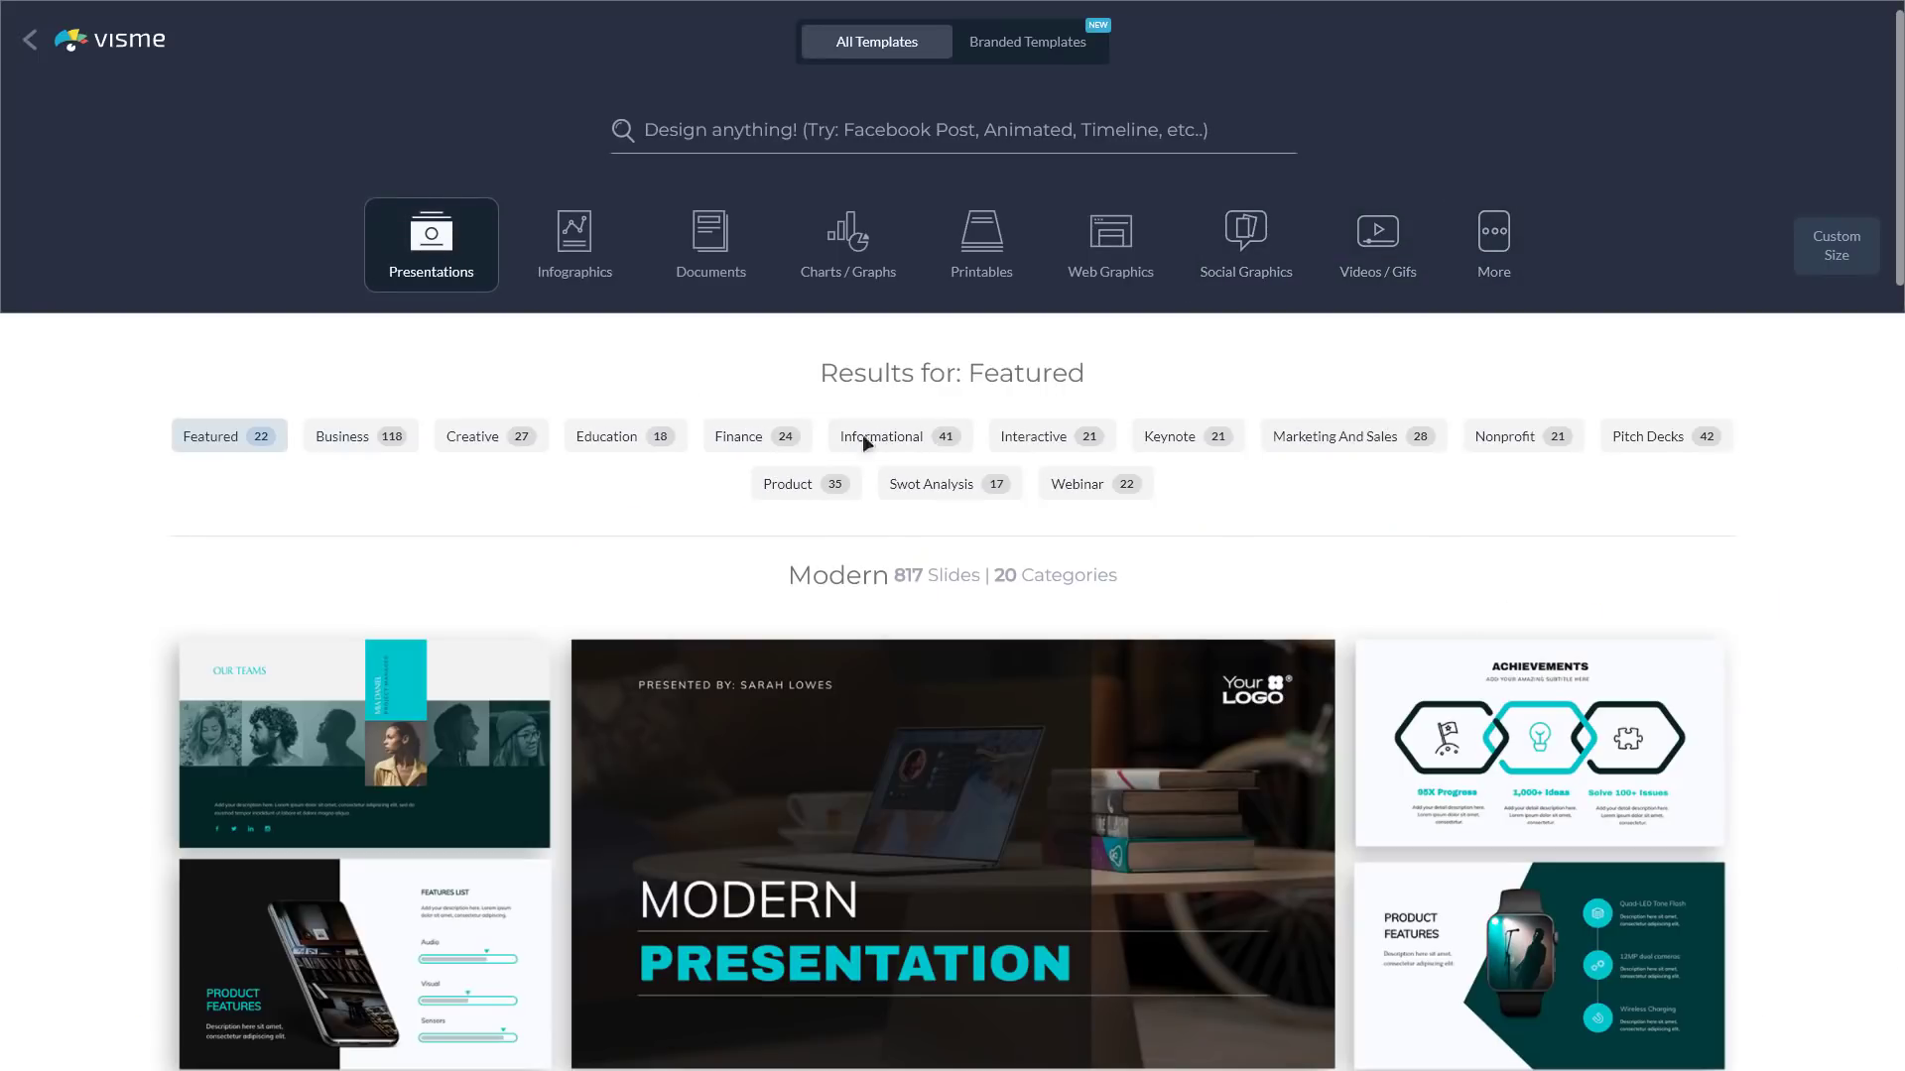
scroll(1612, 514, down, 4)
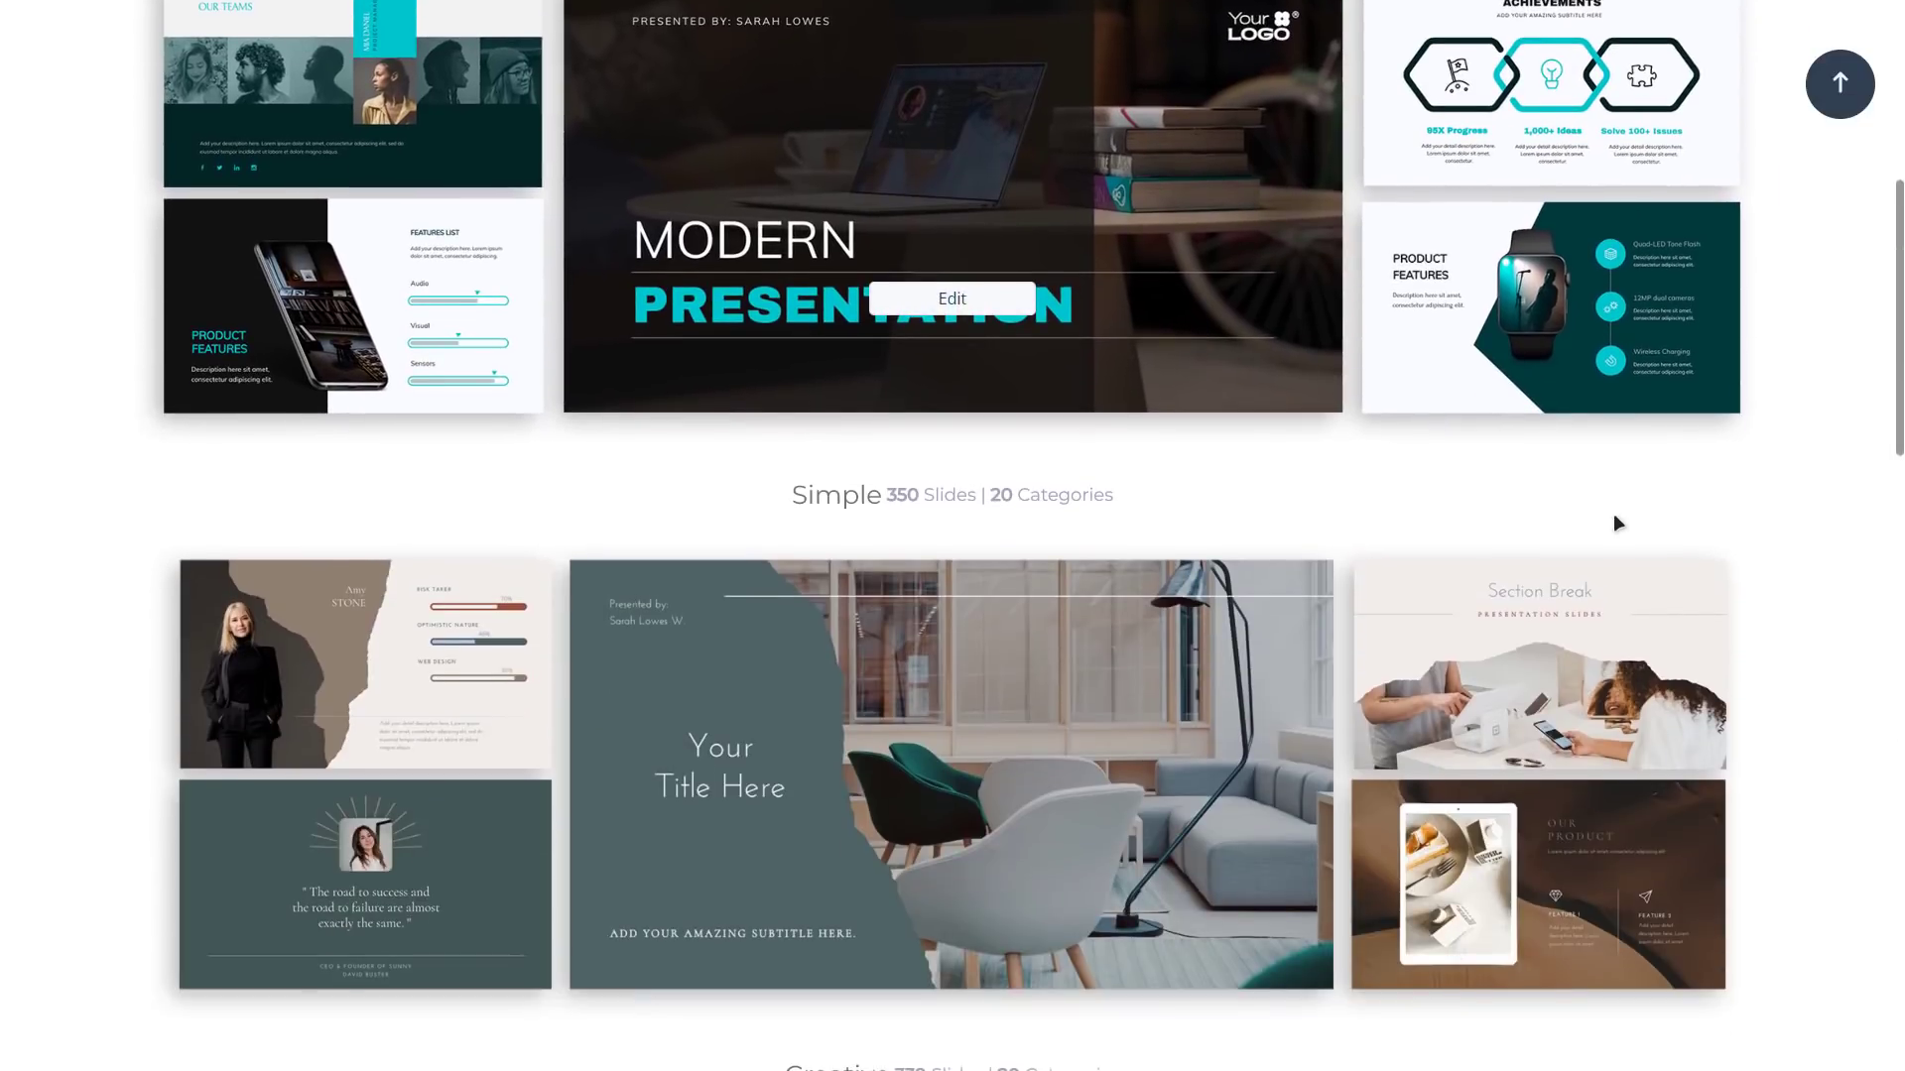
scroll(1614, 520, up, 4)
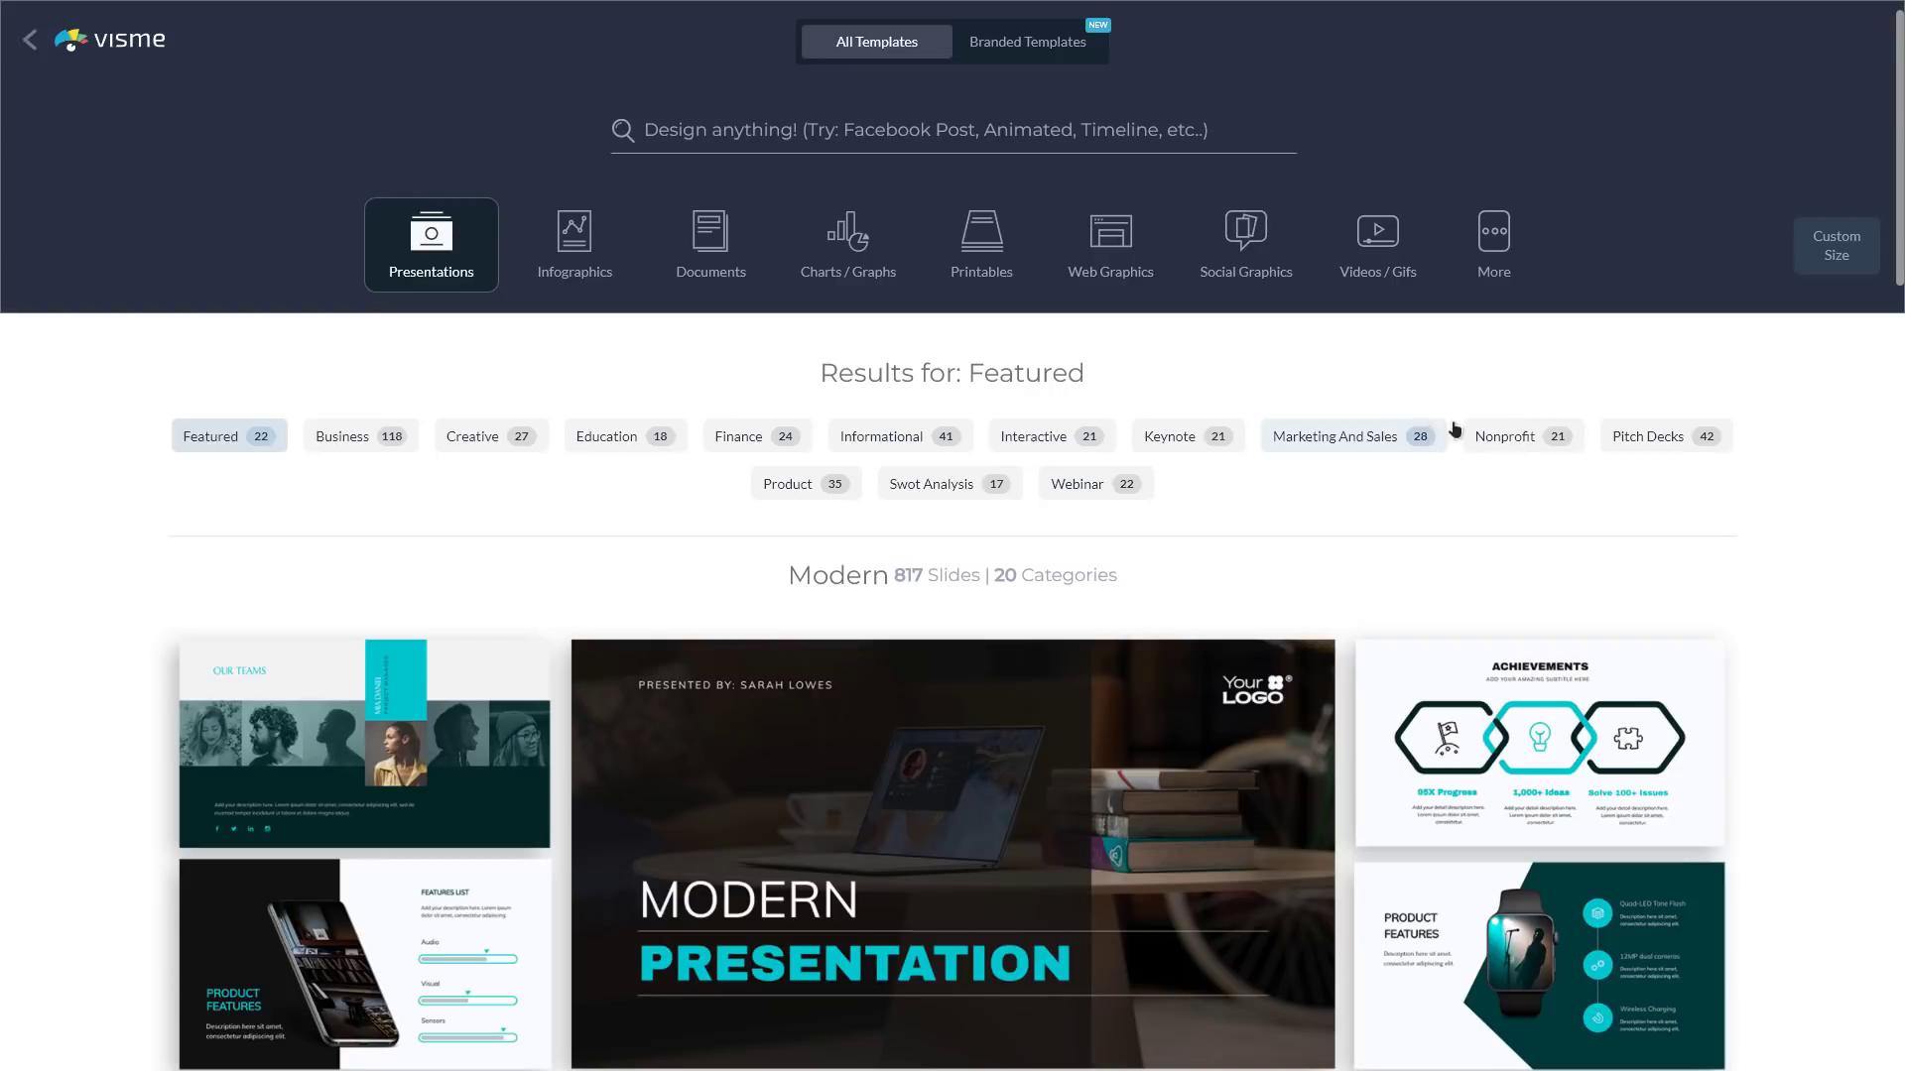
- Filter presentations to Education templates, then preview and close the blank Title template
click(607, 435)
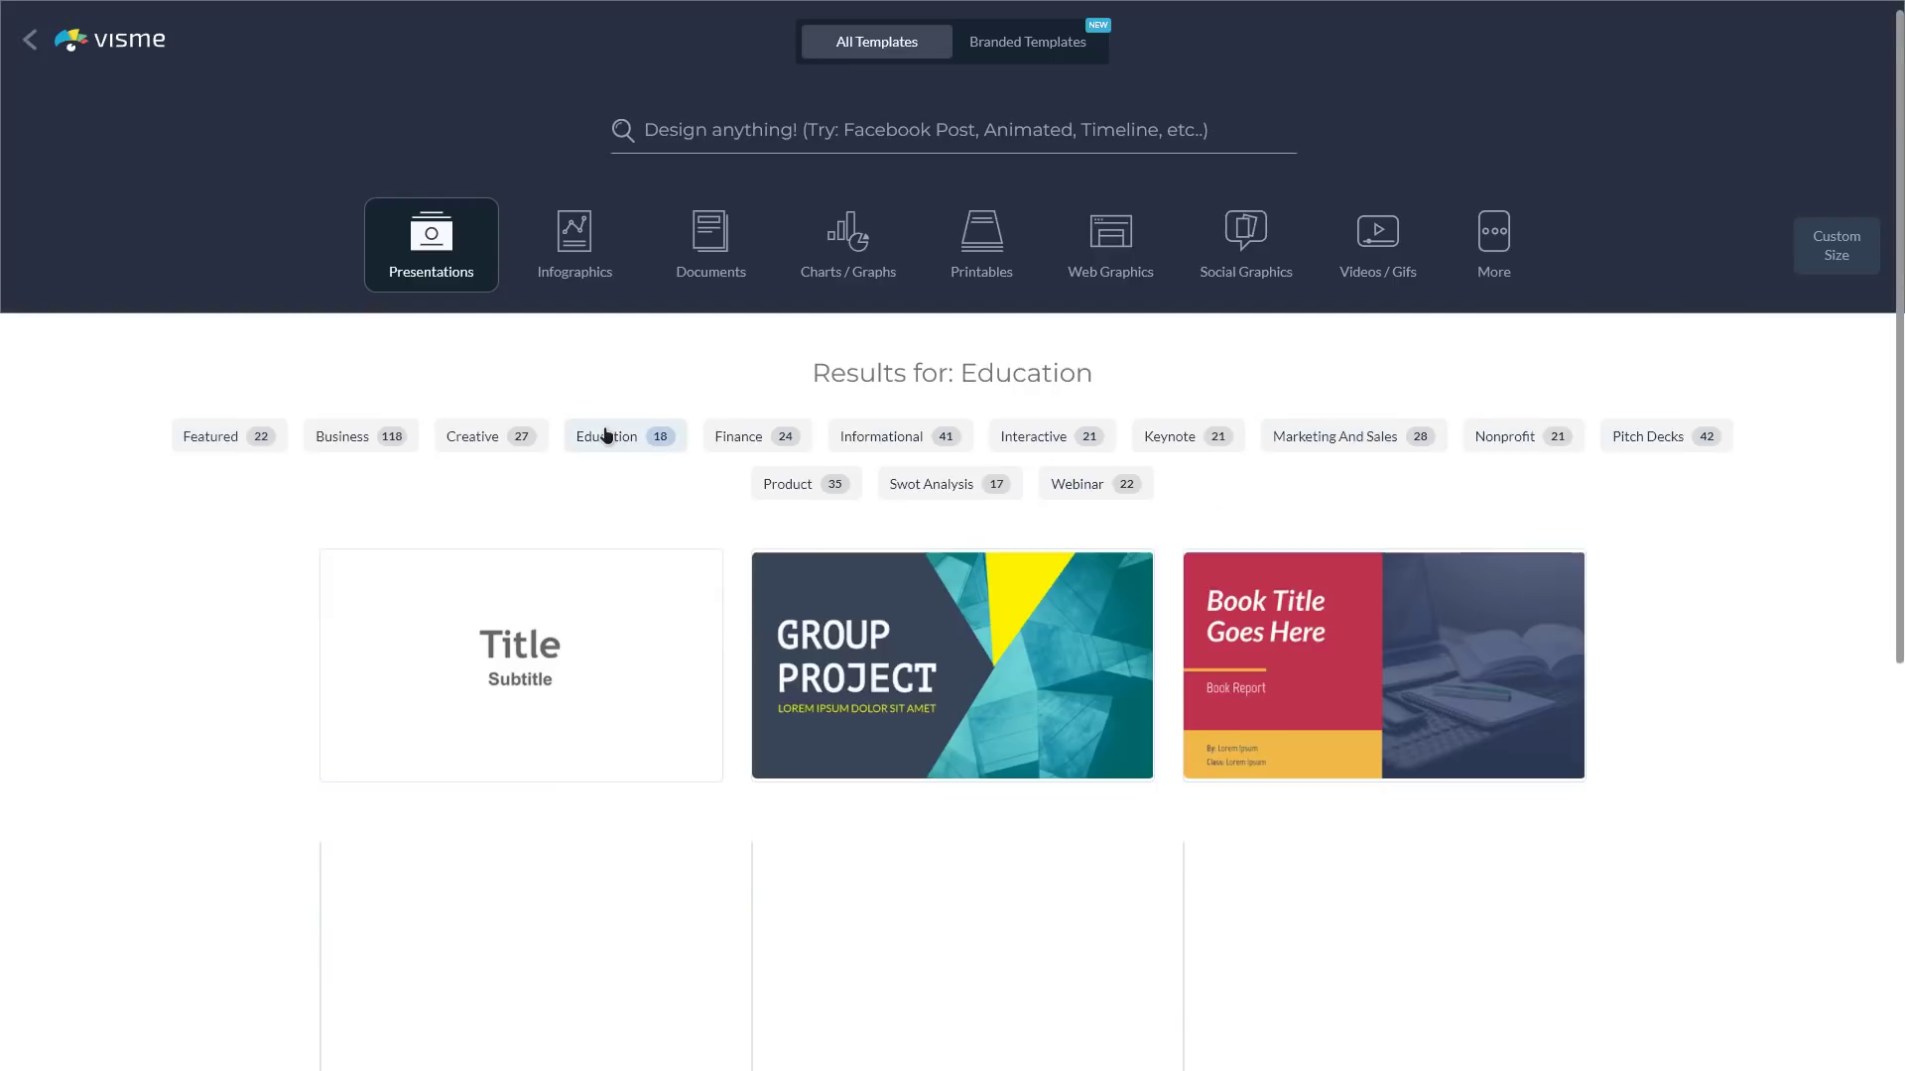
scroll(659, 480, down, 2)
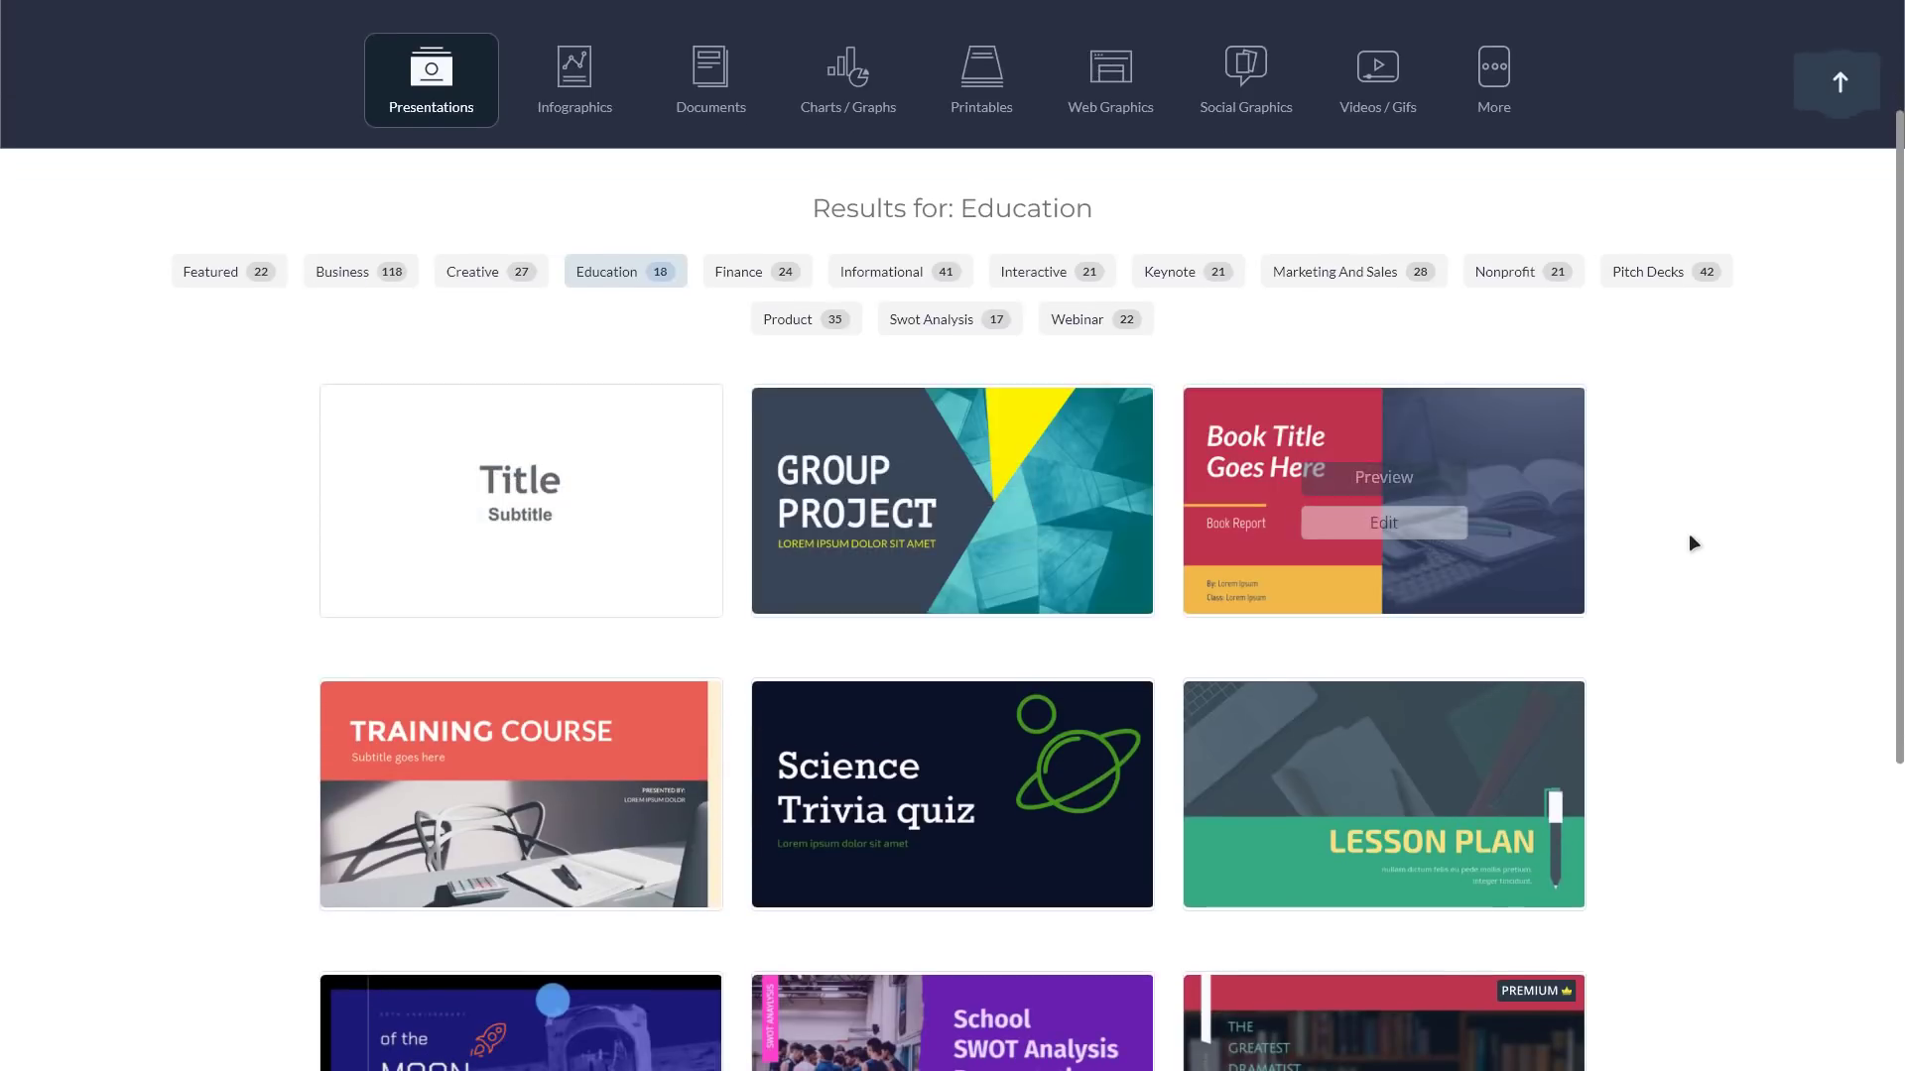
scroll(1690, 539, down, 2)
mouse_move(603, 357)
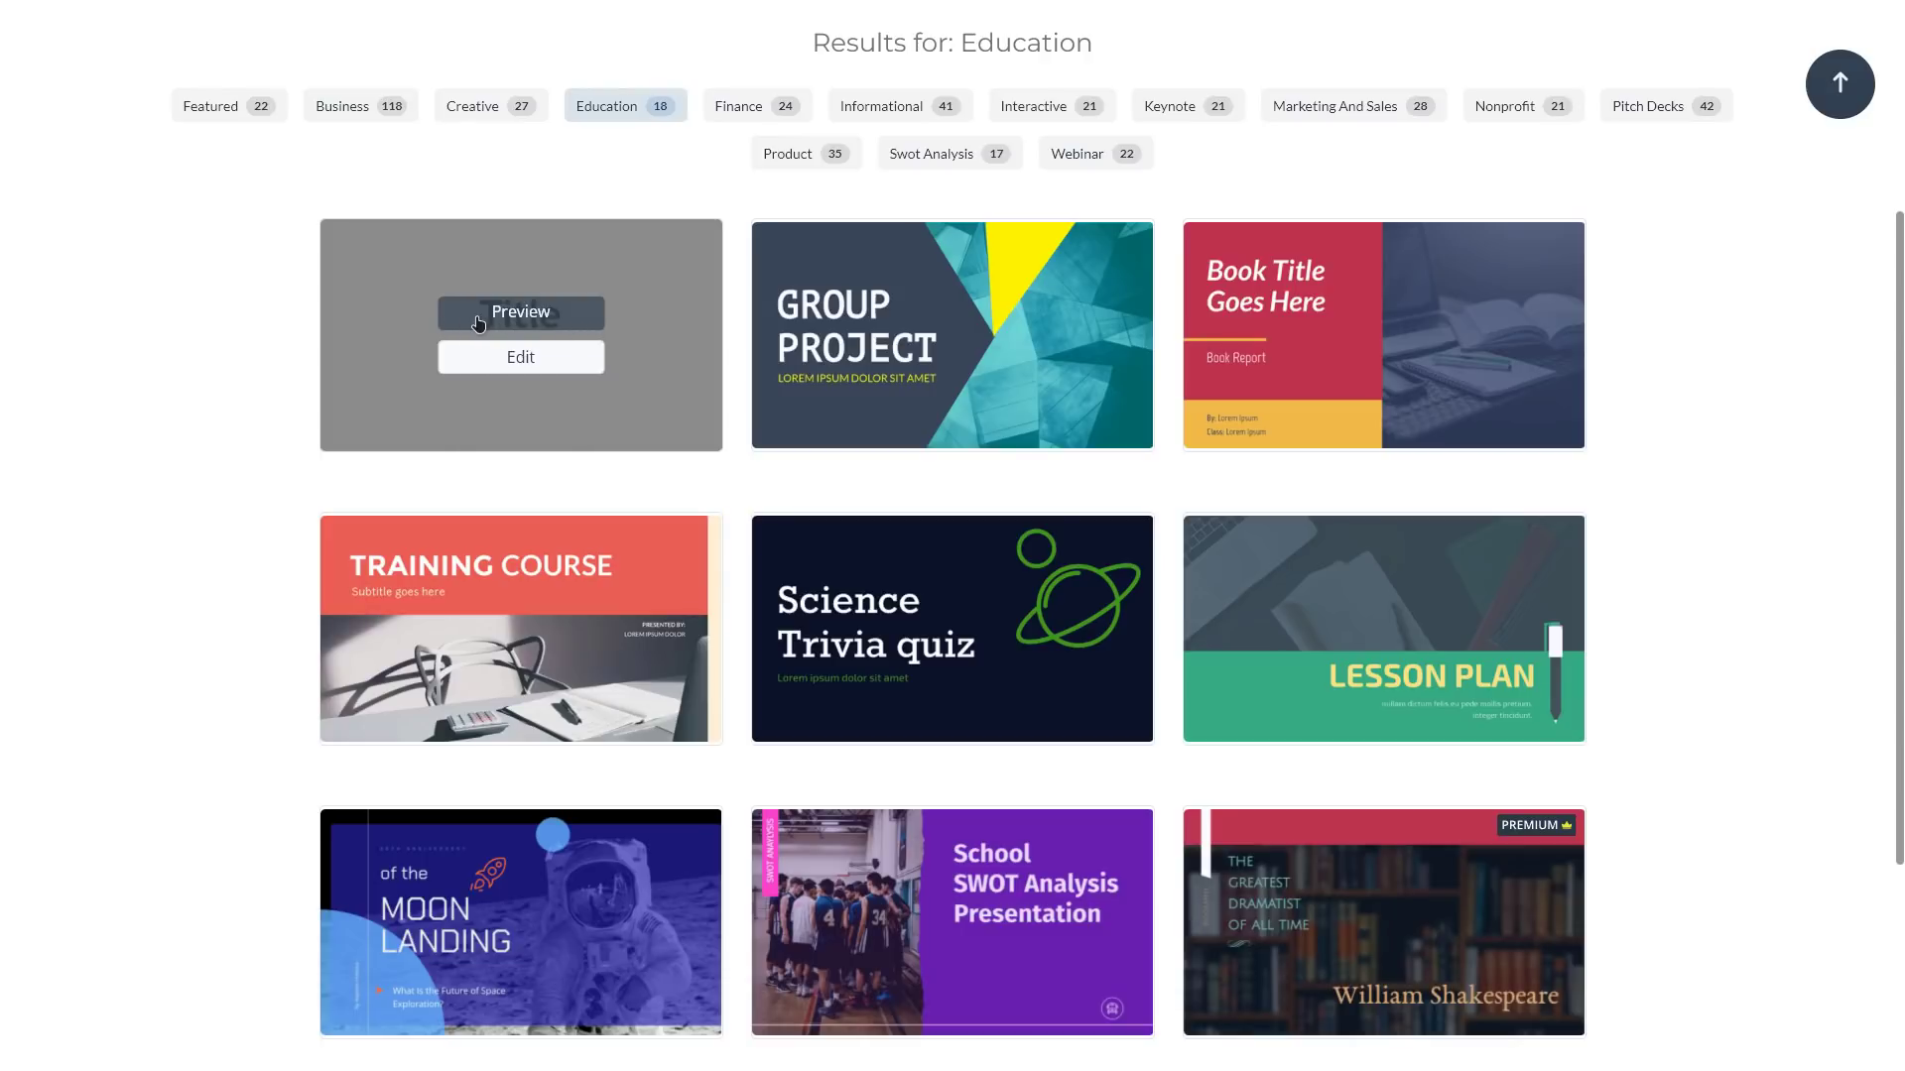
click(573, 321)
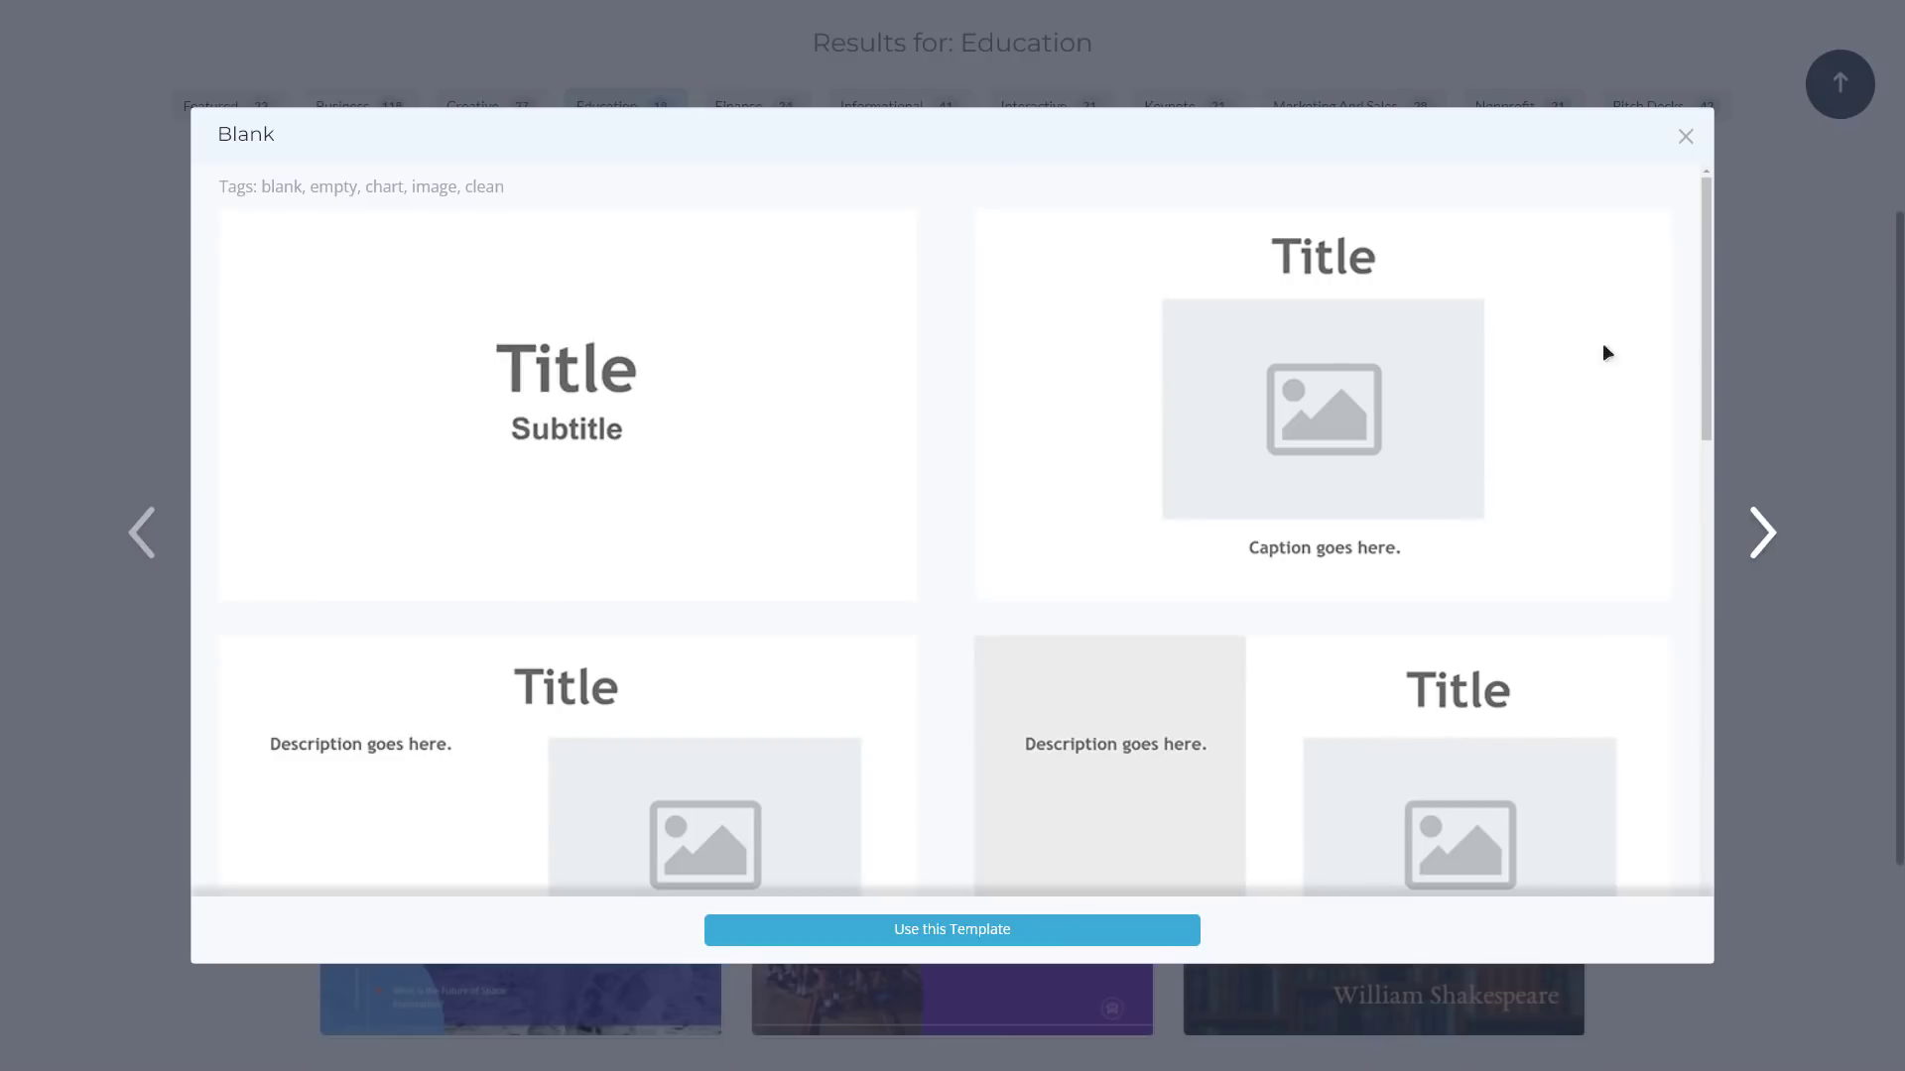
click(1684, 144)
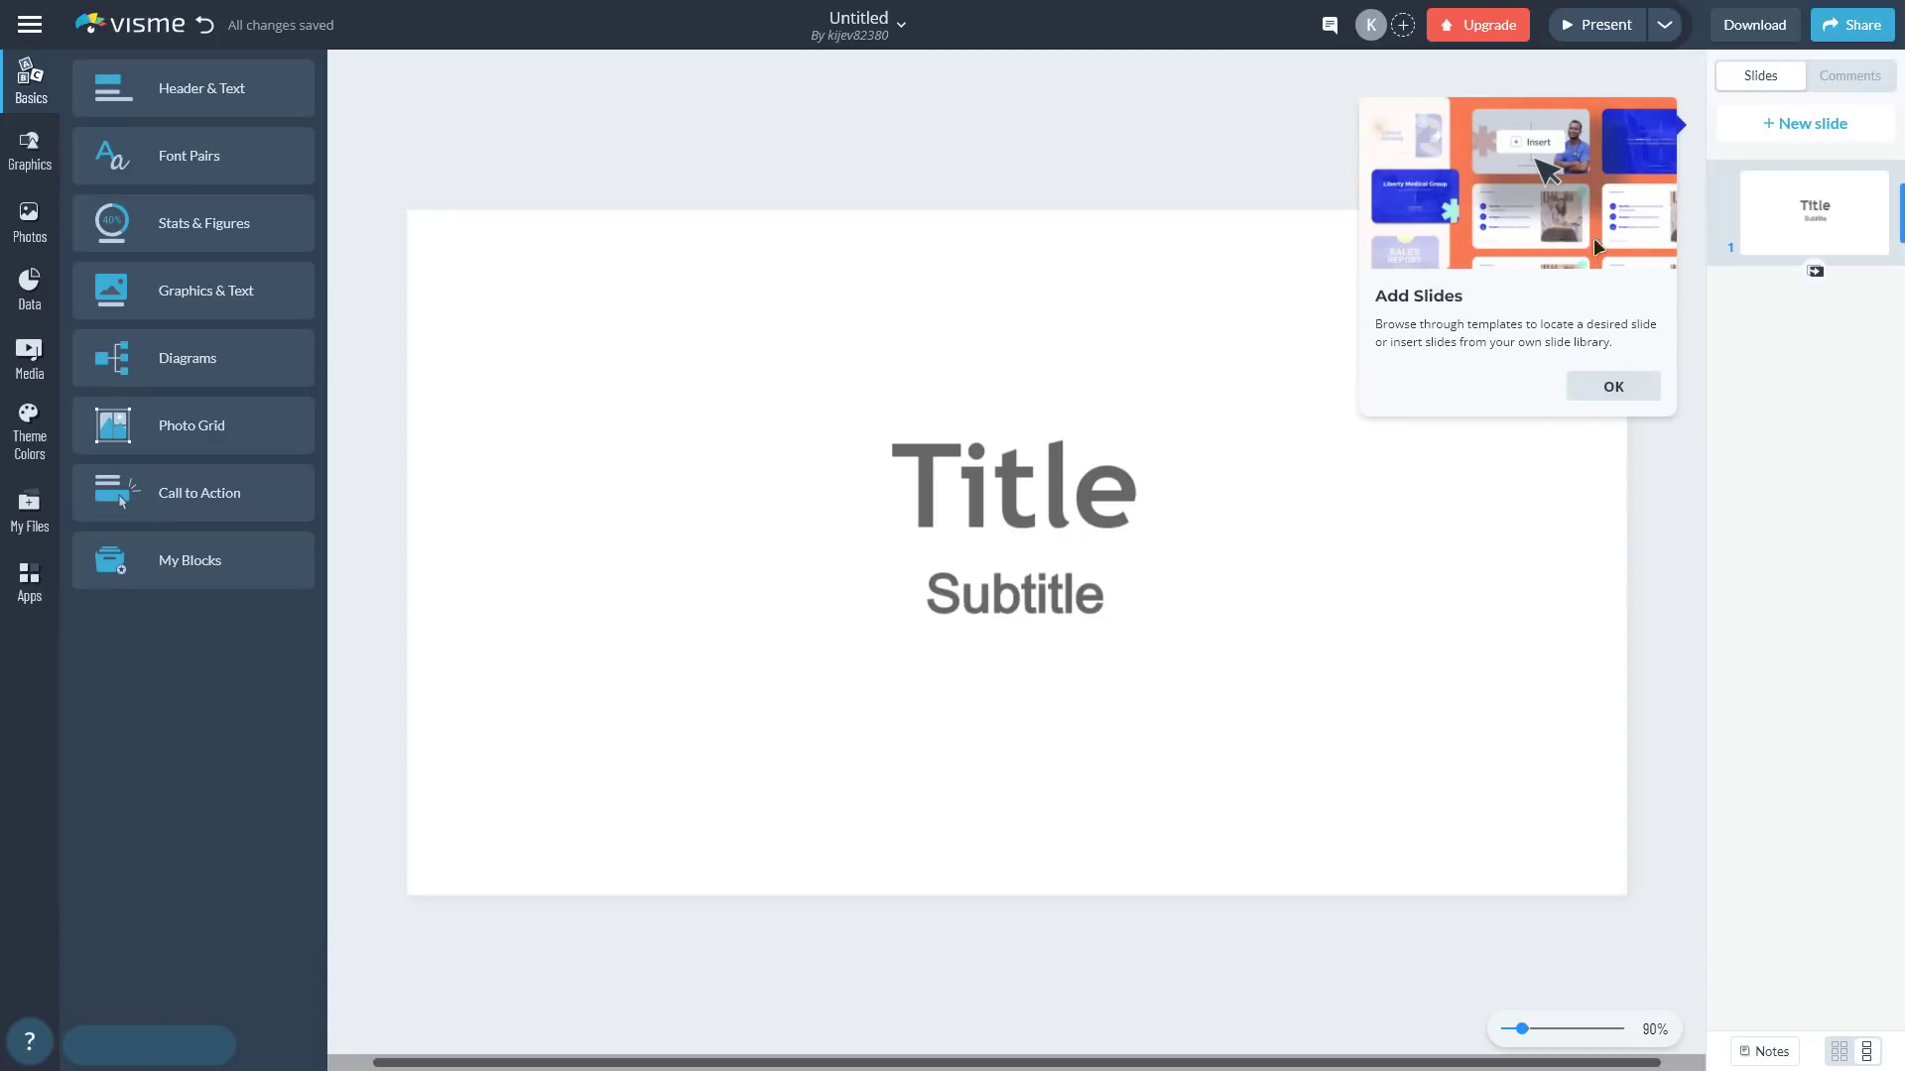
- Dismiss the tips and colour the slide's 'Title' text green
click(1612, 389)
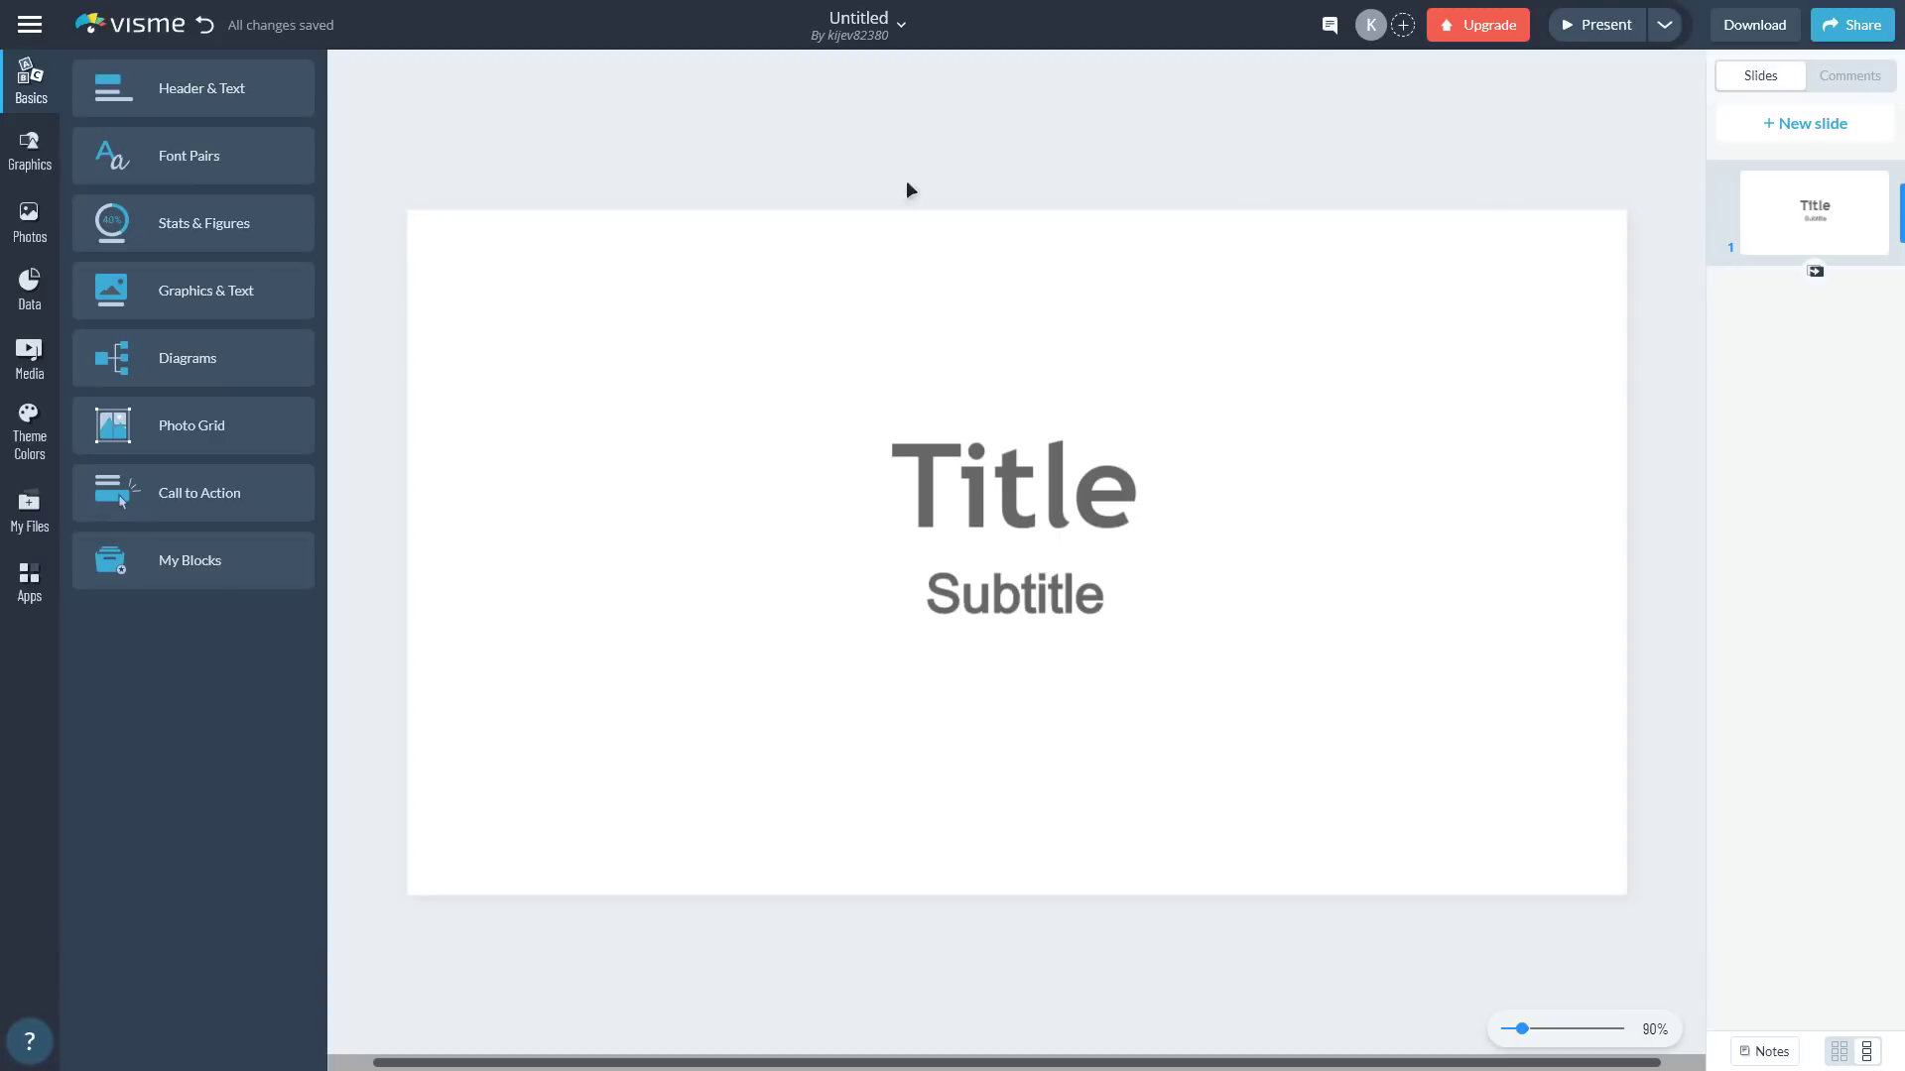
click(977, 502)
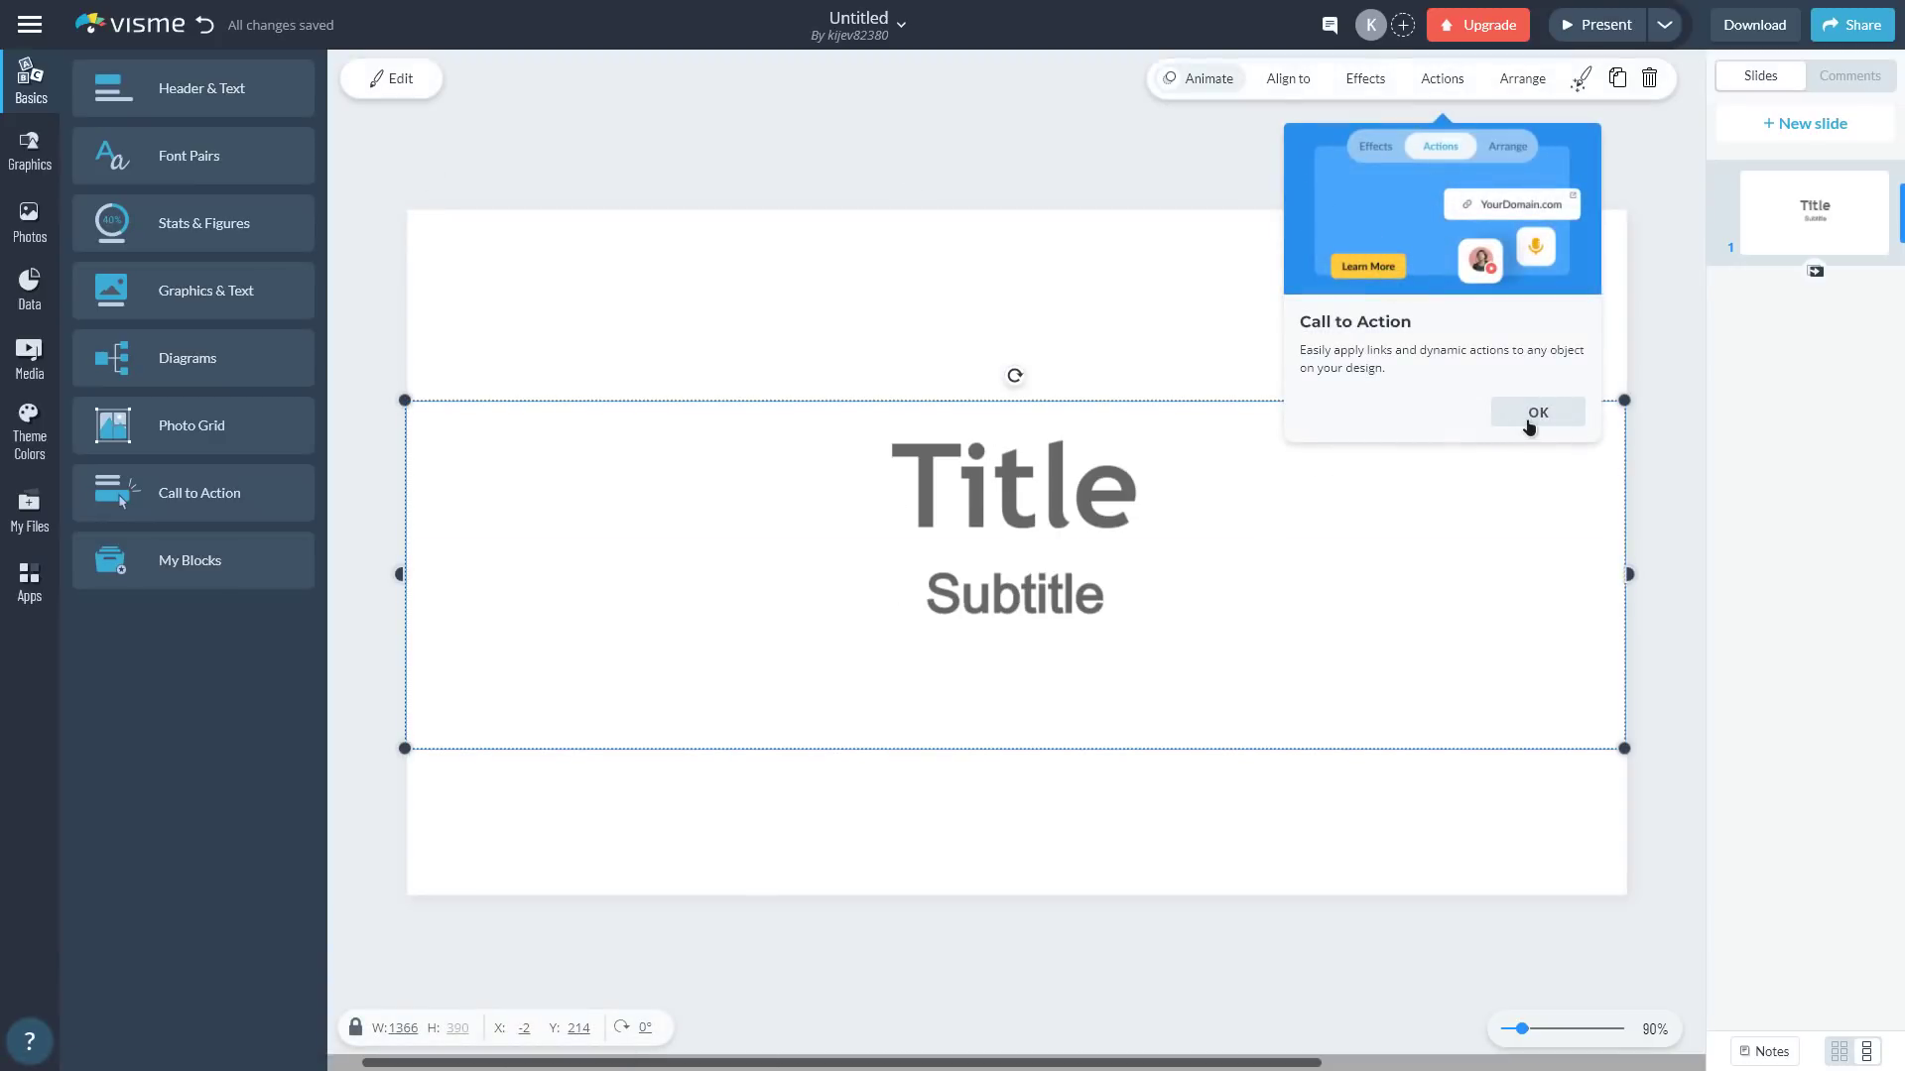
click(1528, 415)
click(1073, 500)
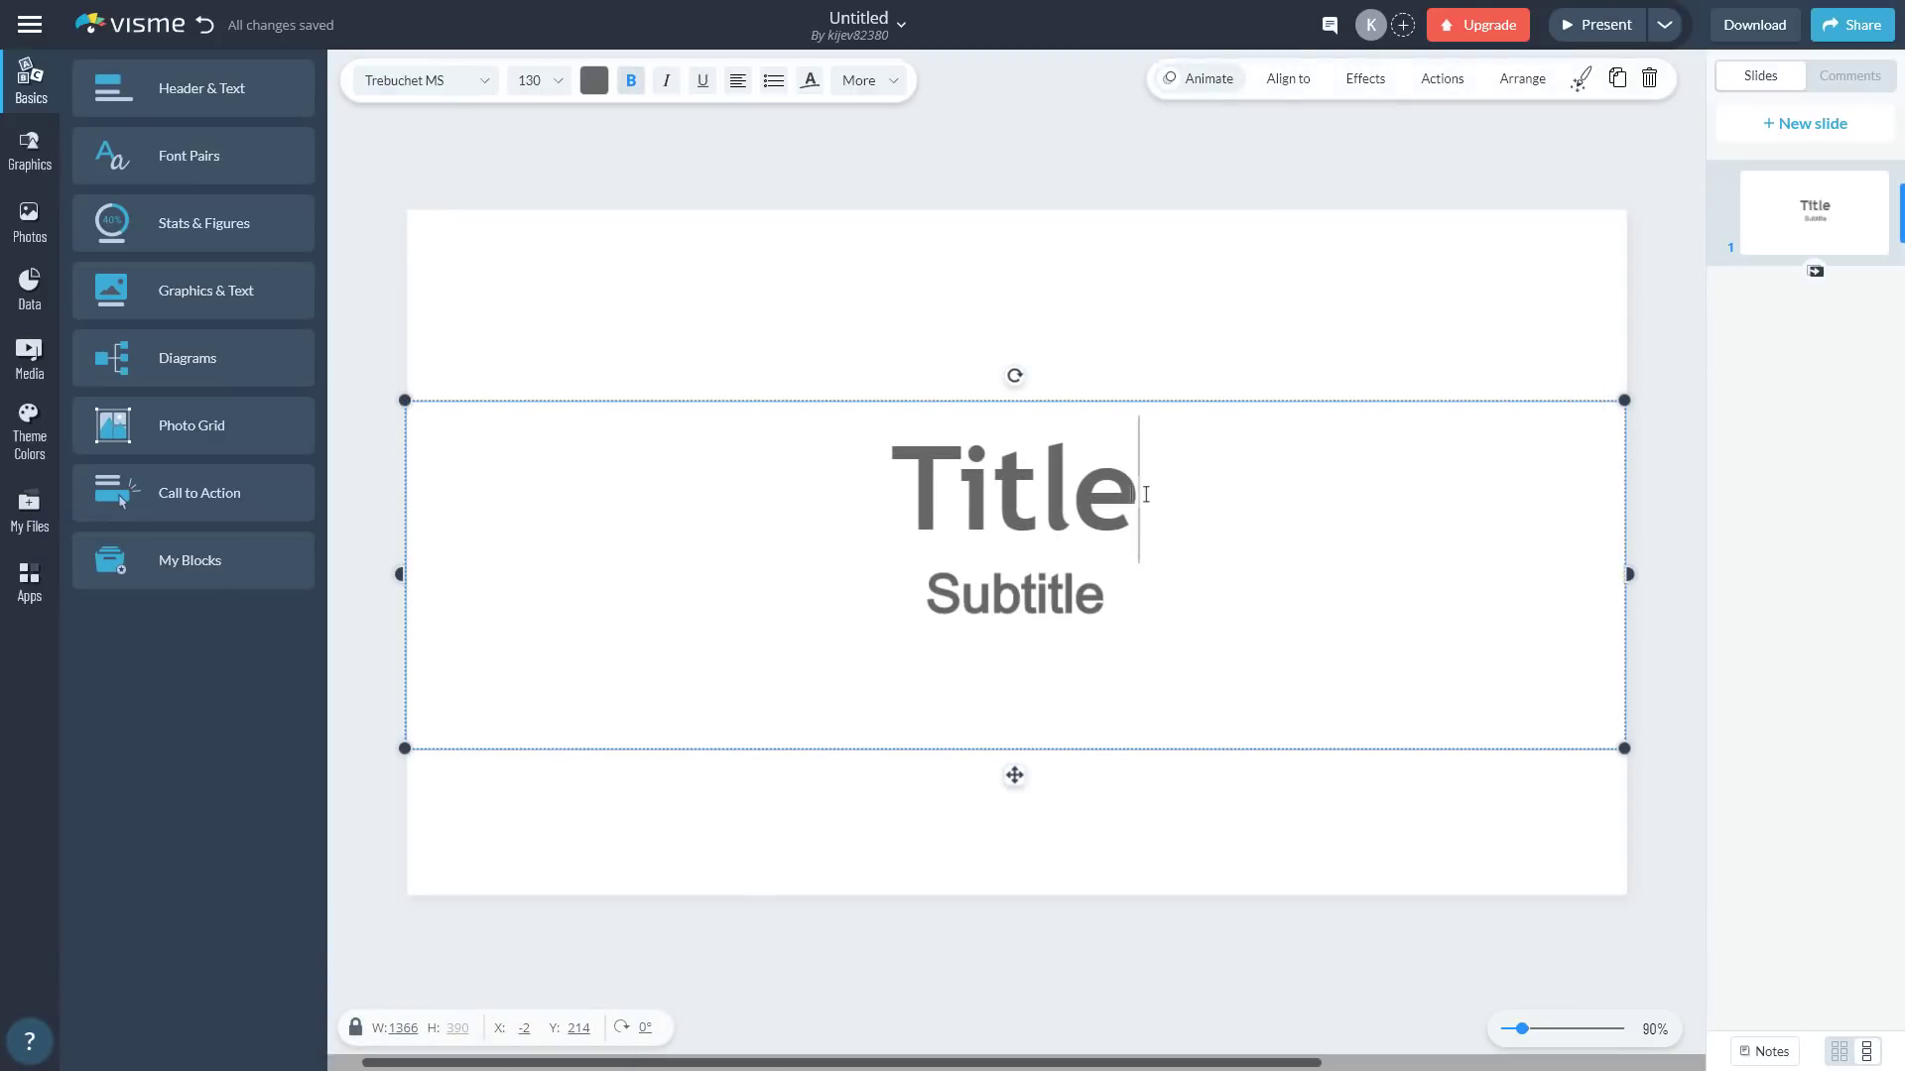
drag(1145, 494, 883, 496)
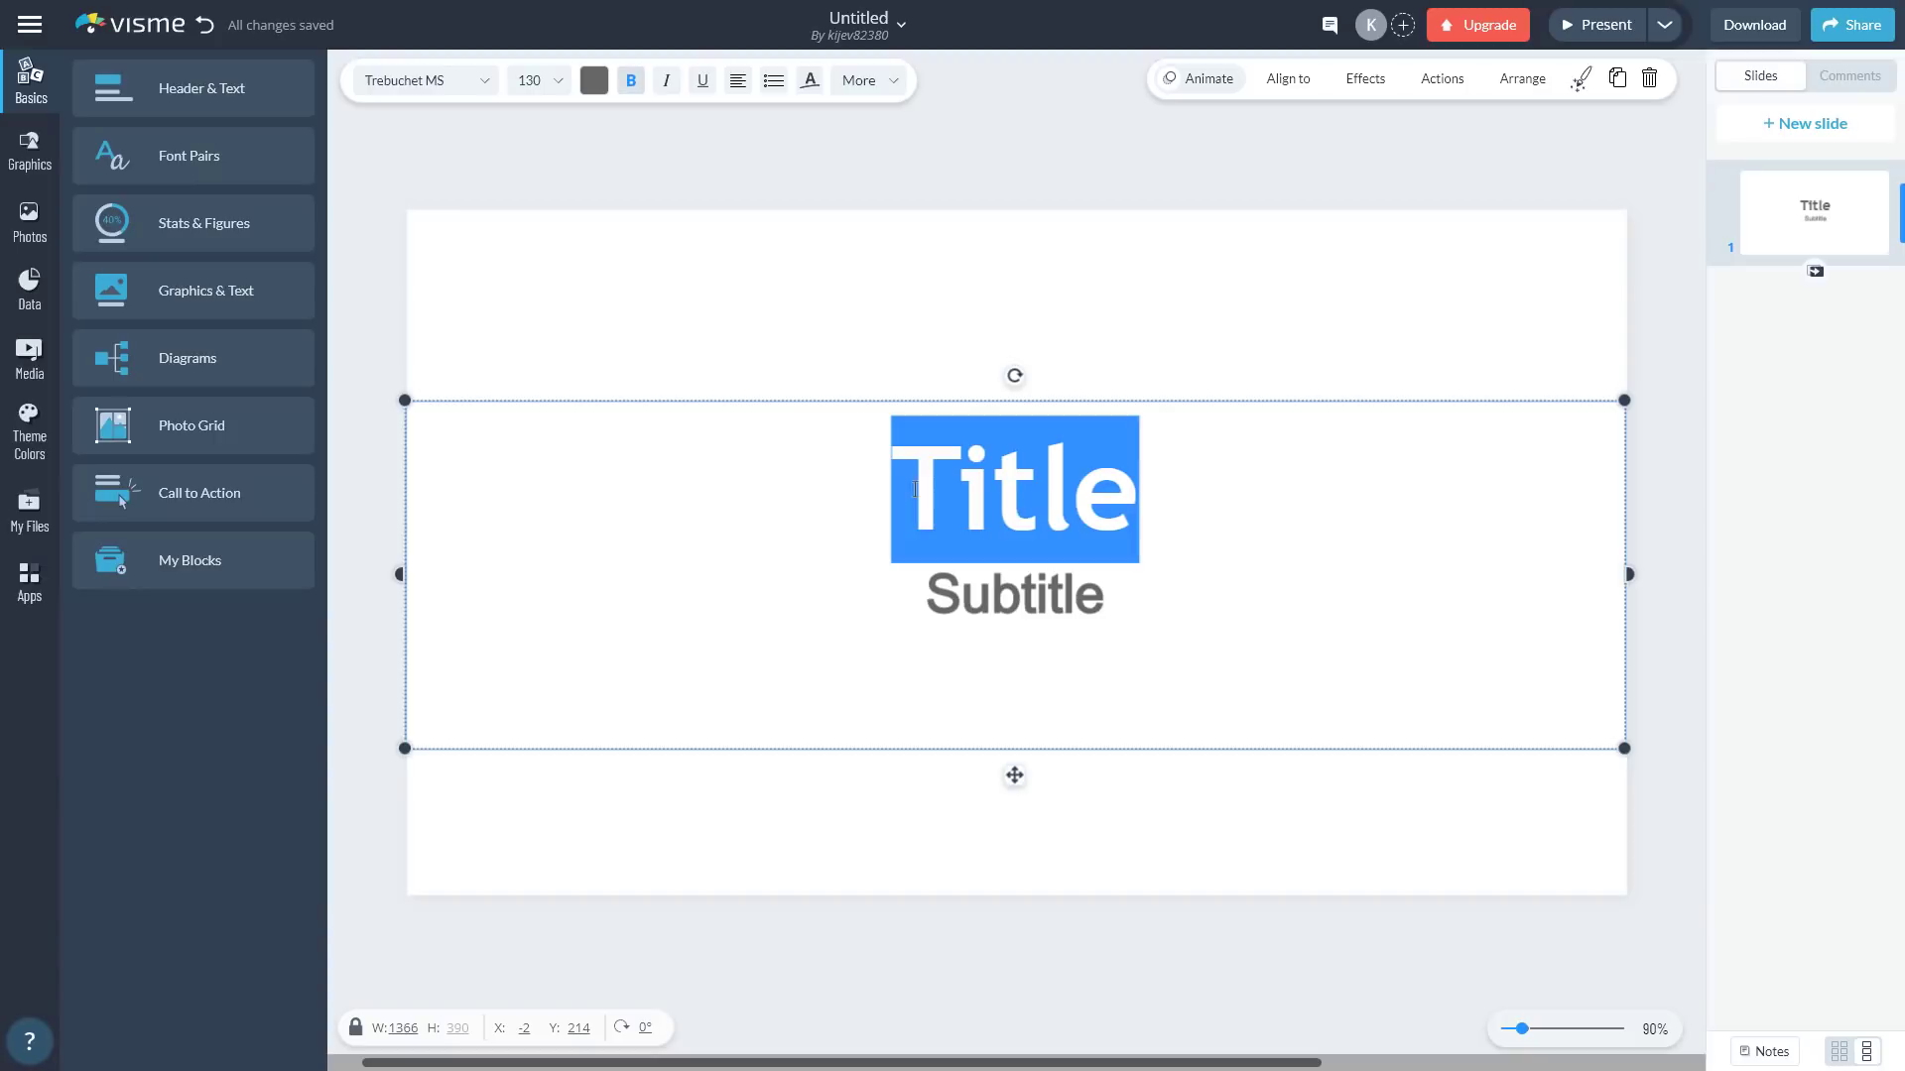
click(459, 84)
click(534, 81)
click(596, 80)
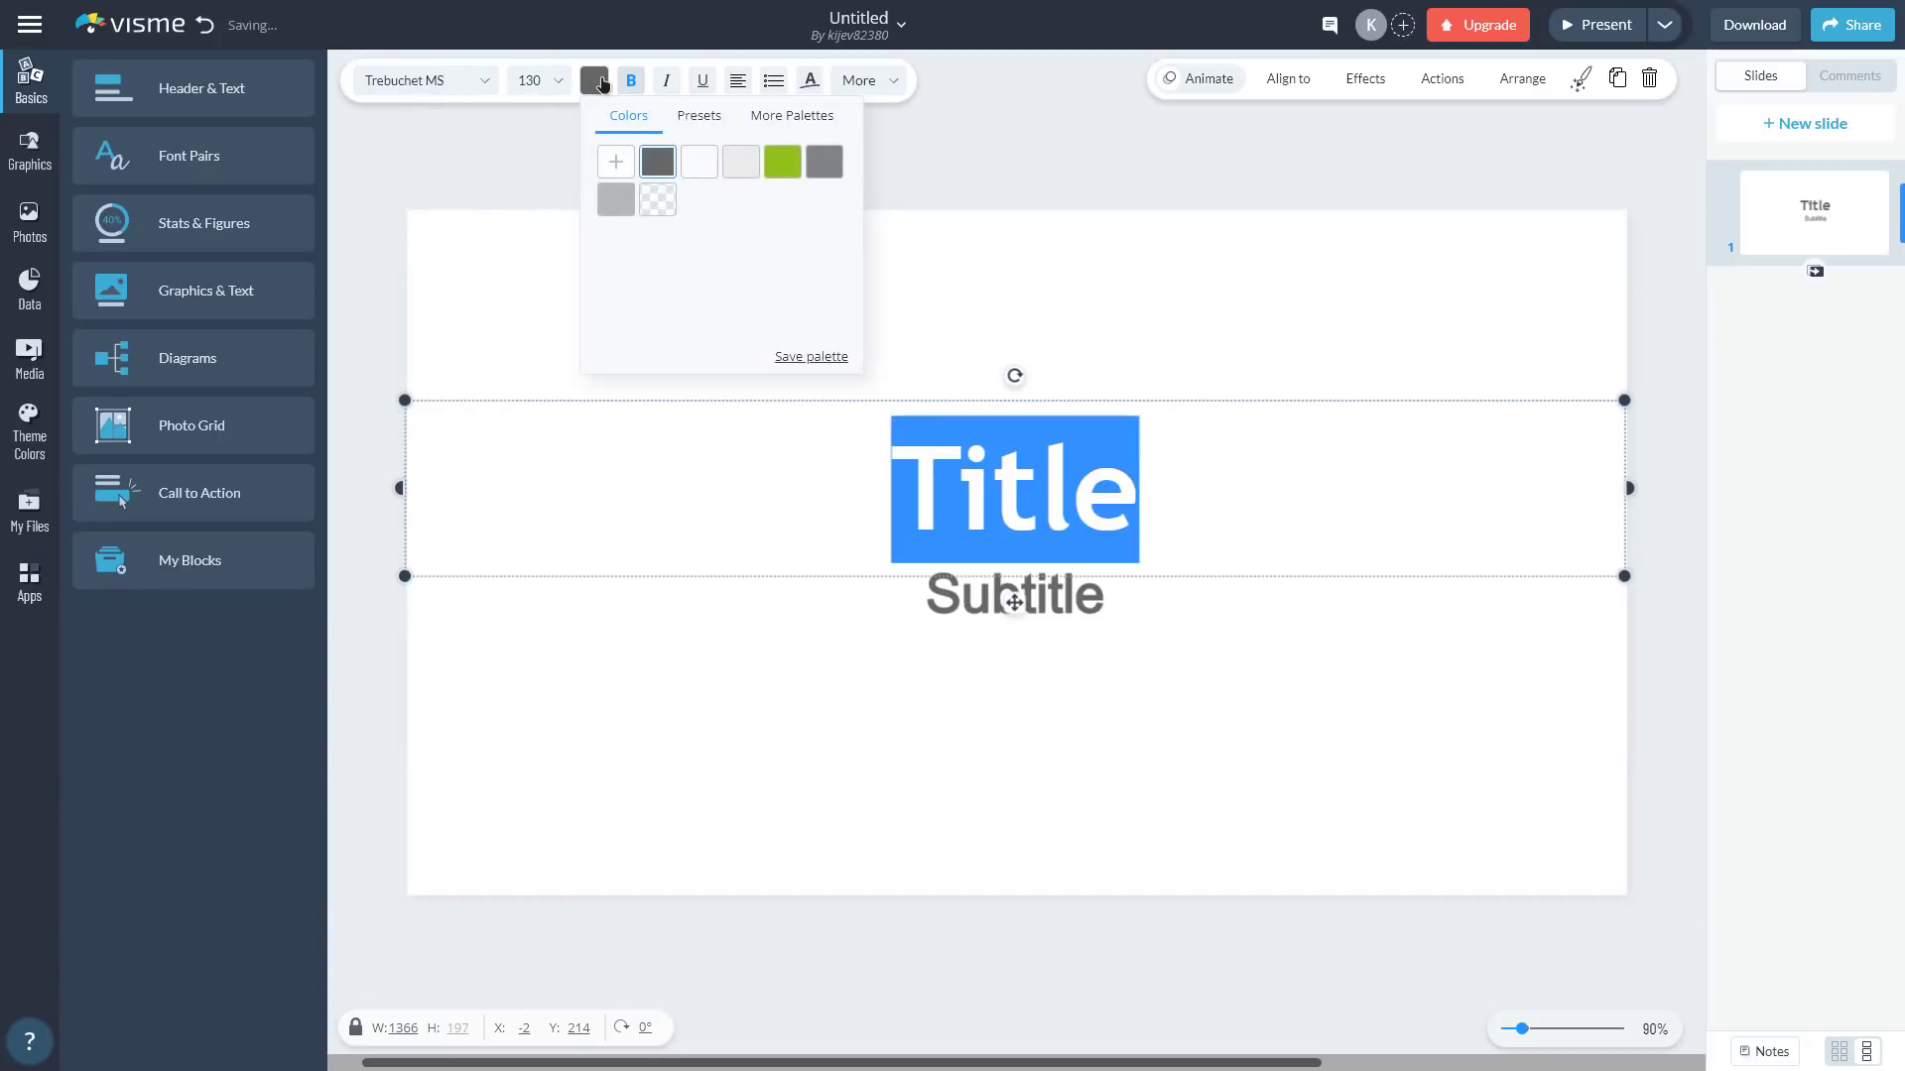
click(784, 162)
- Nudge the Subtitle text box slightly lower beneath the title
click(1149, 278)
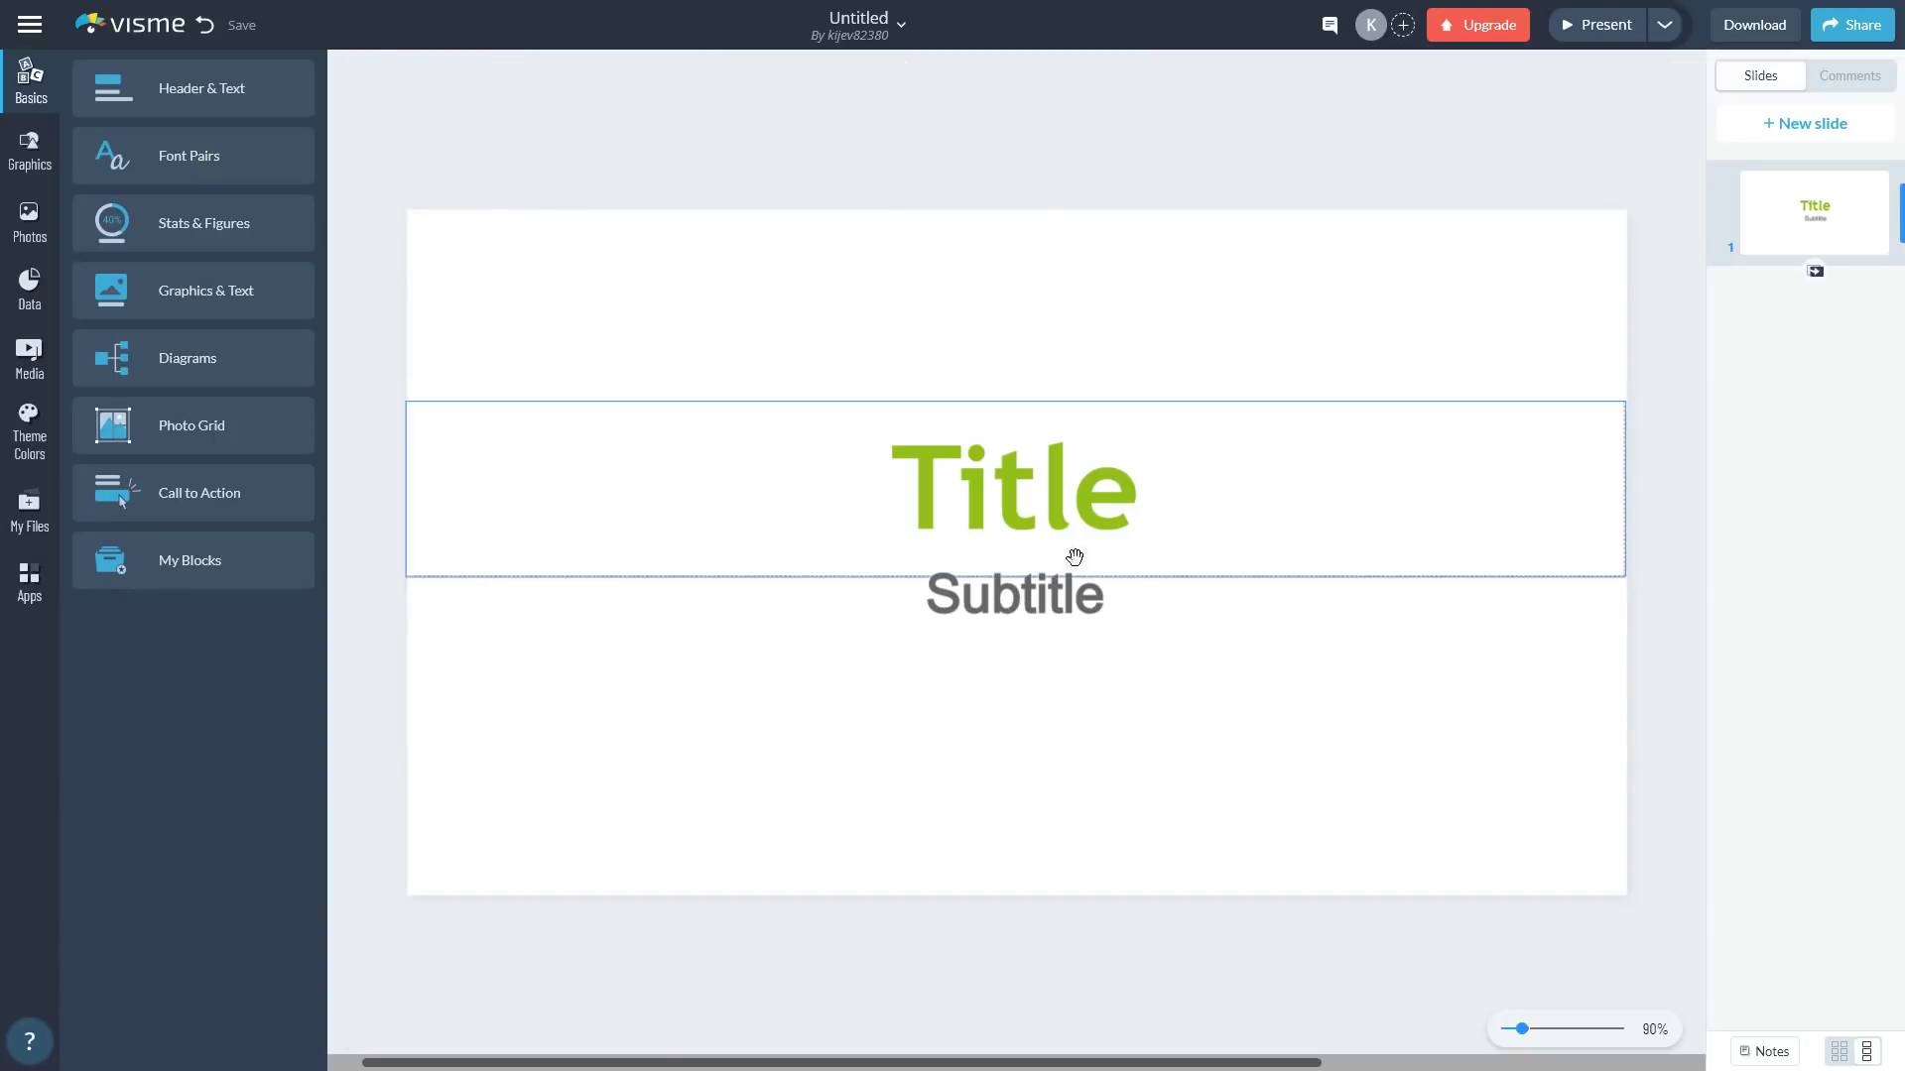
click(1019, 605)
drag(1019, 605, 1022, 646)
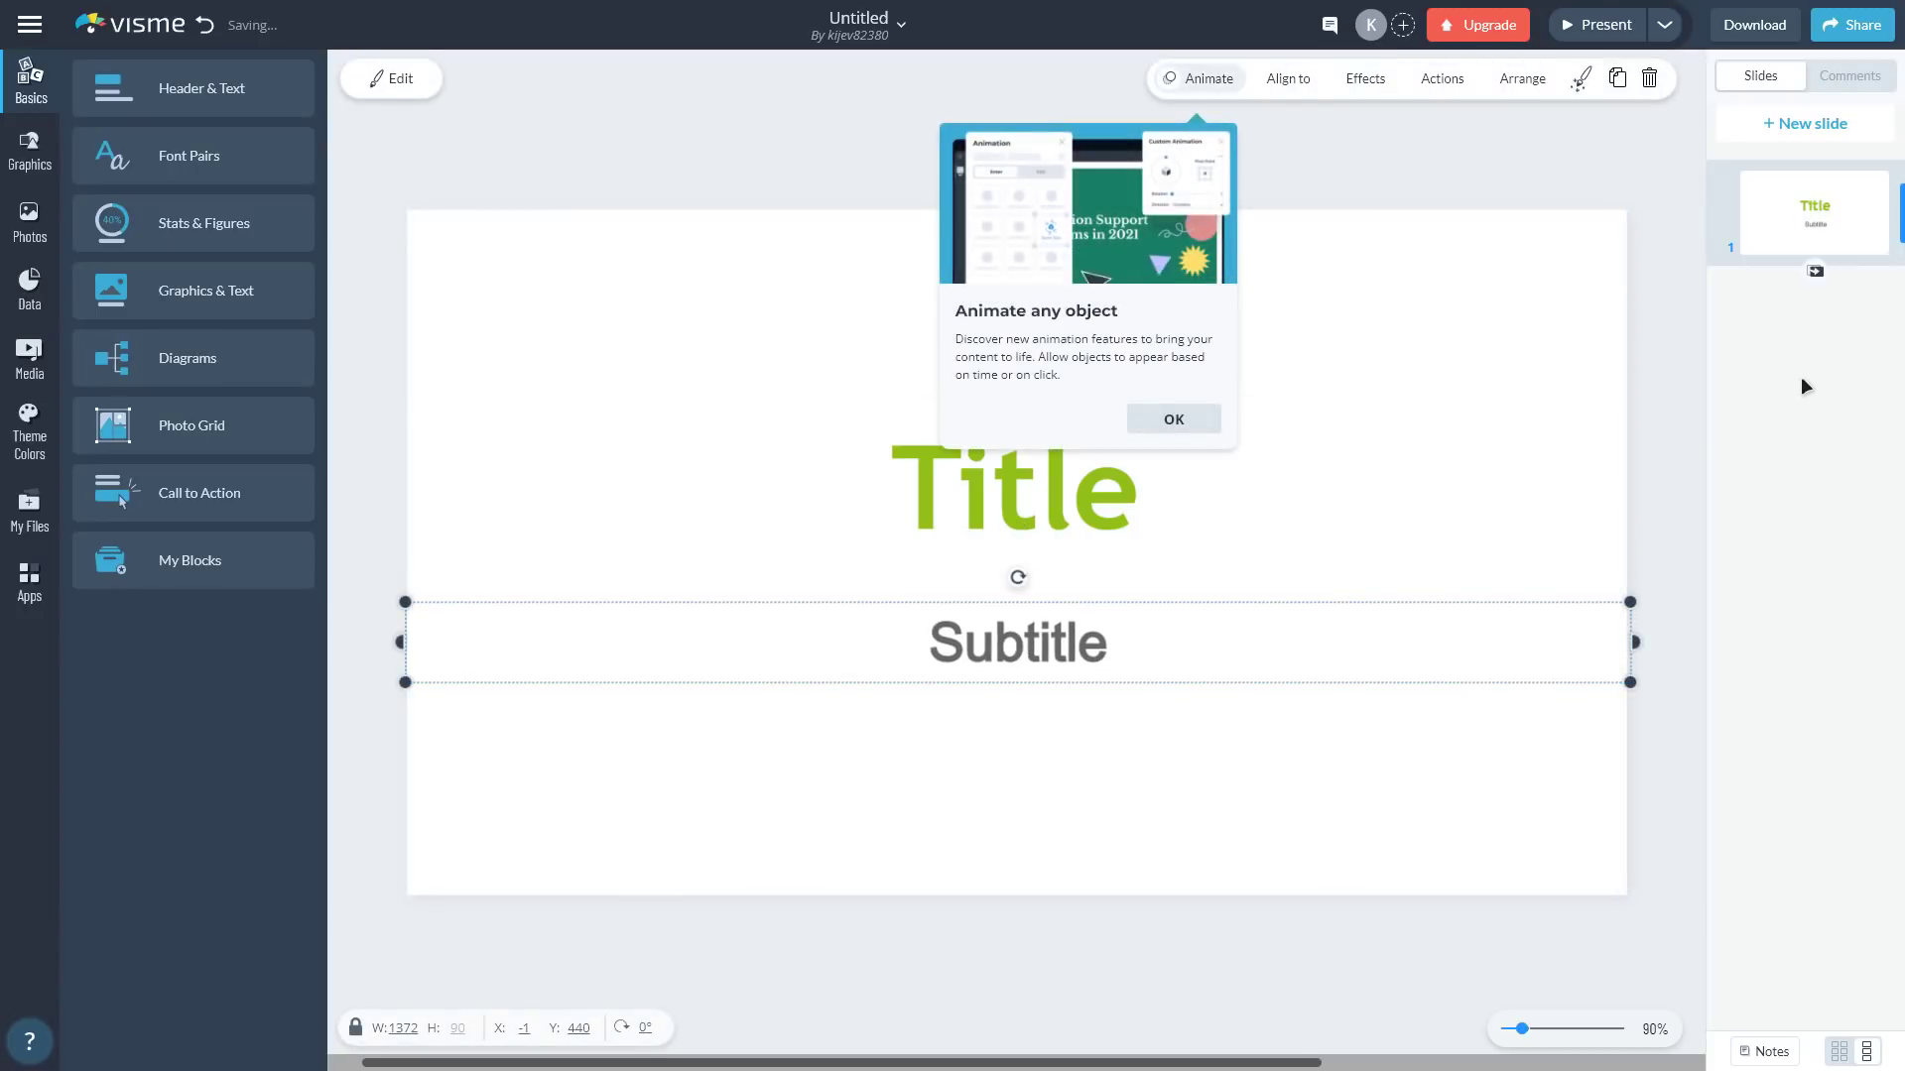
- Add a second slide using the YouTube video theme layout and select its caption
click(1865, 129)
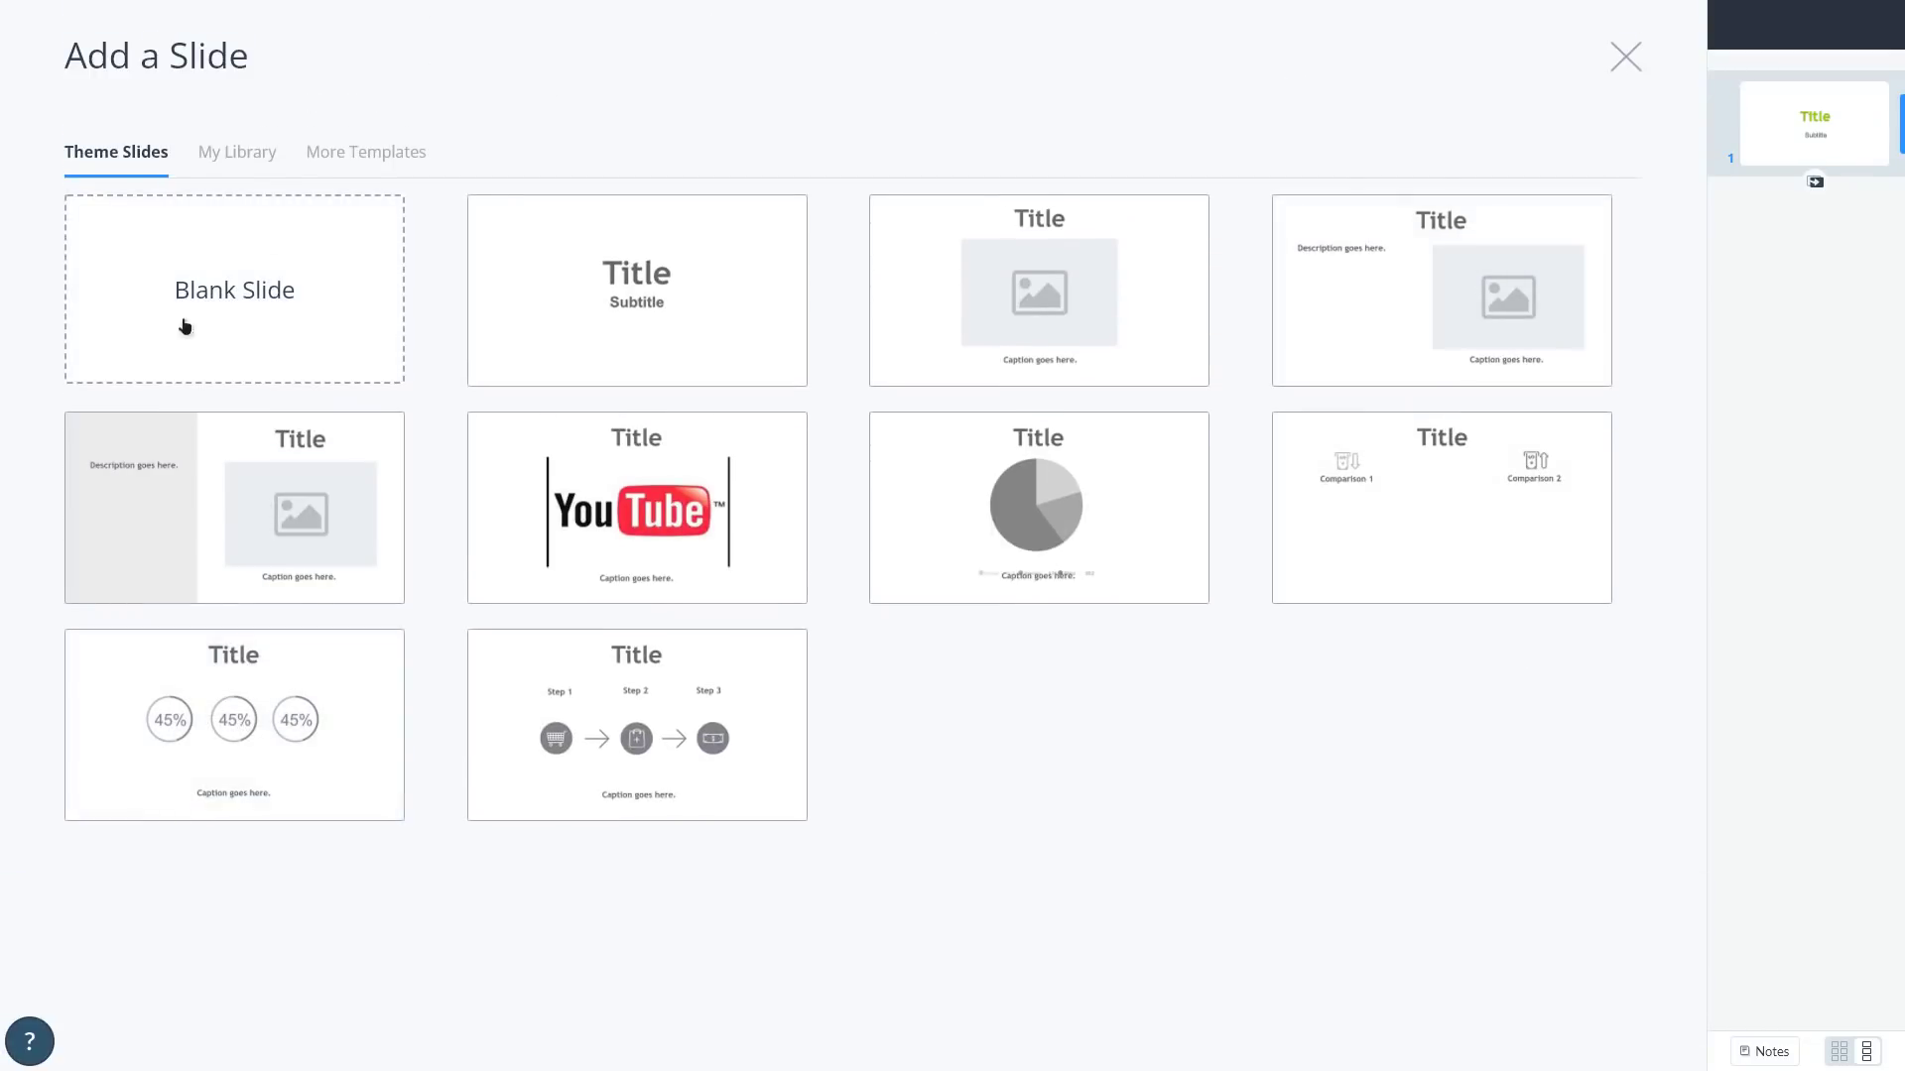
mouse_move(721, 507)
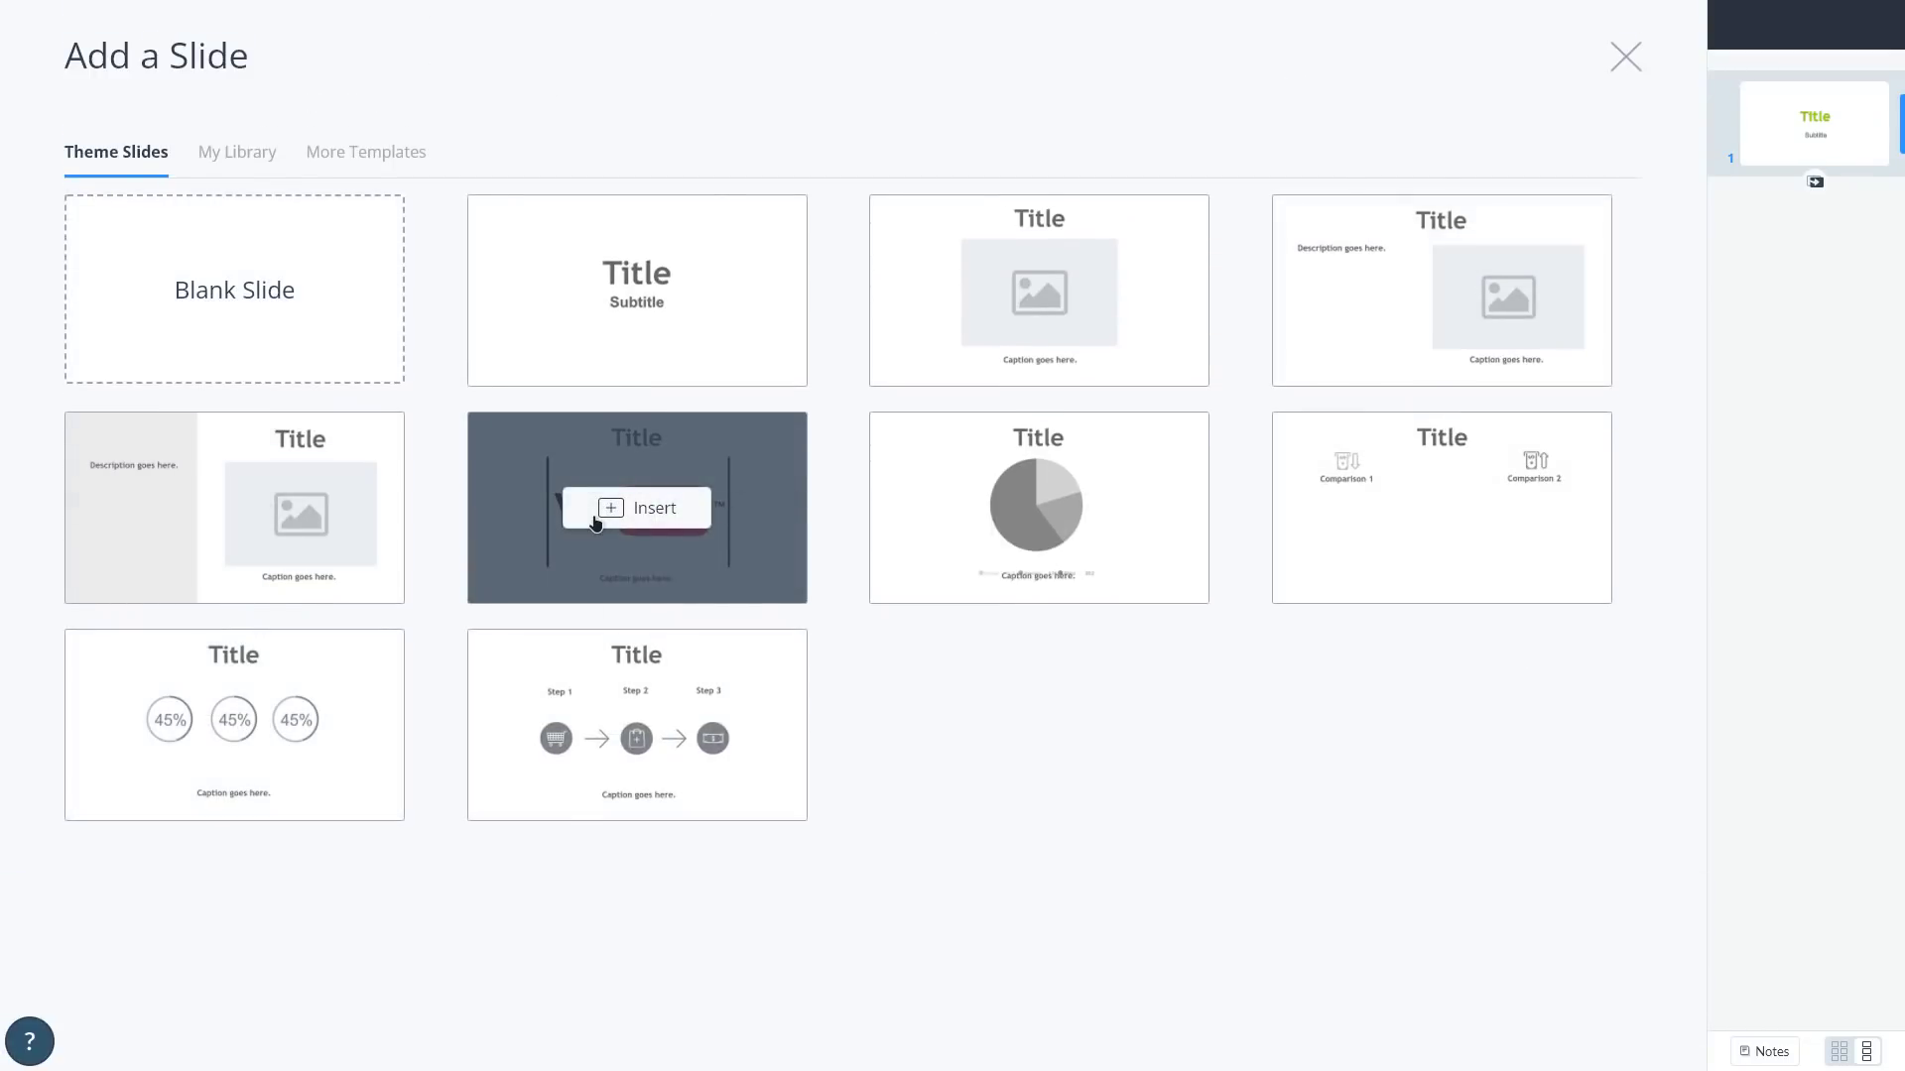
click(655, 508)
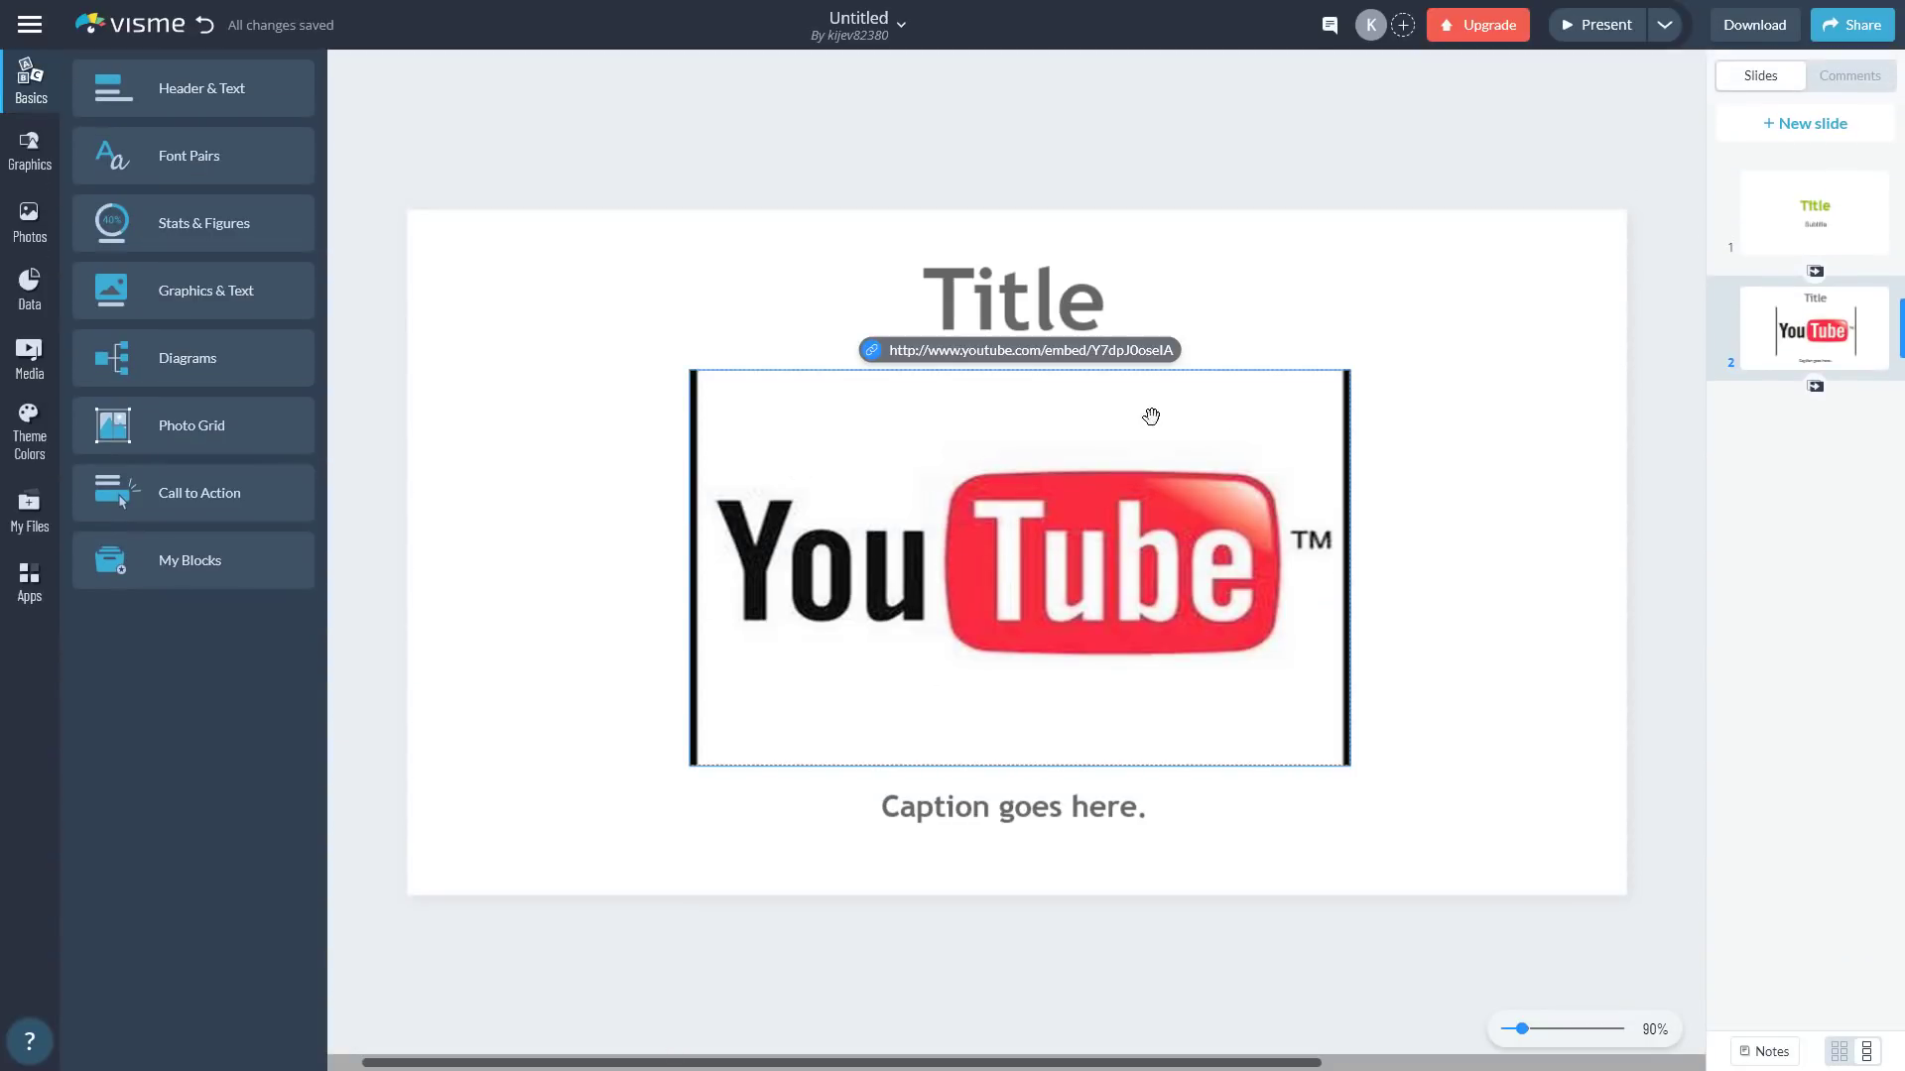
click(1044, 813)
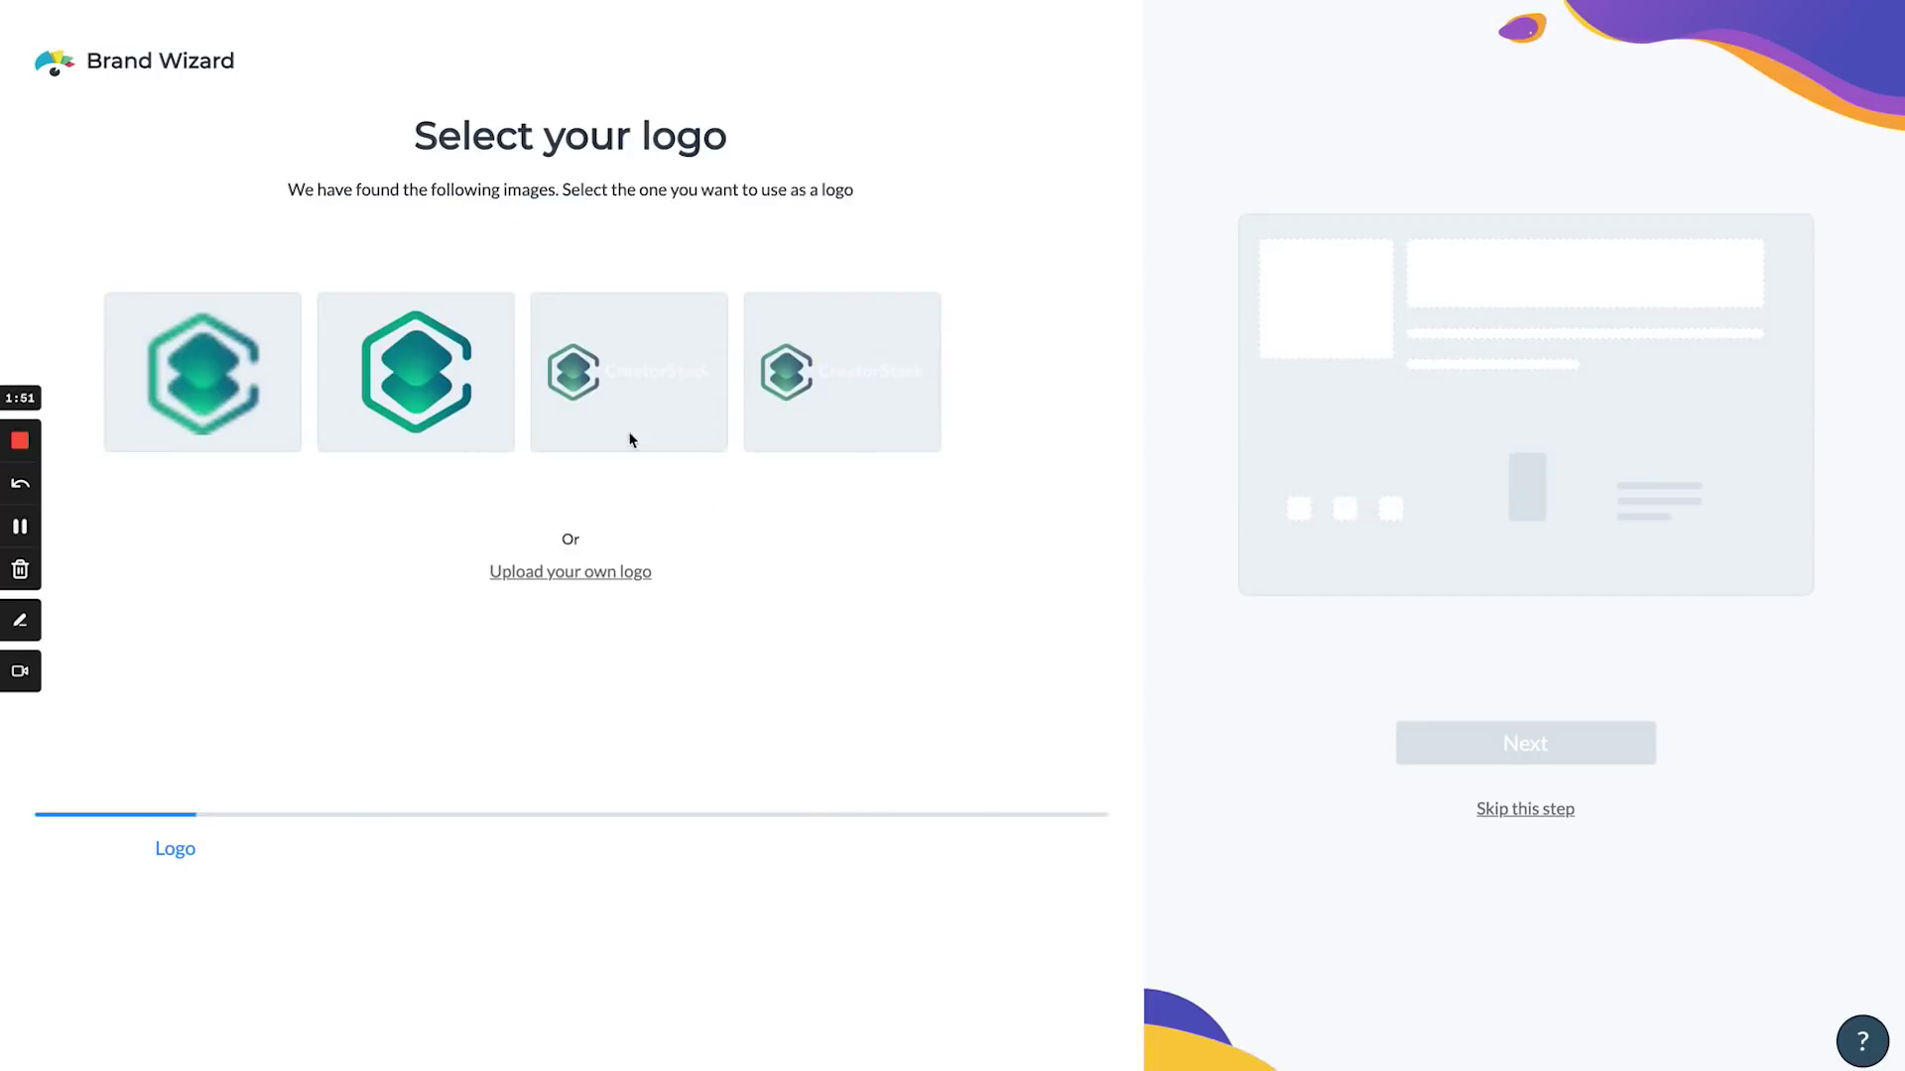
- Choose the third detected CreatorStack logo and add all detected fonts to the brand kit
click(631, 436)
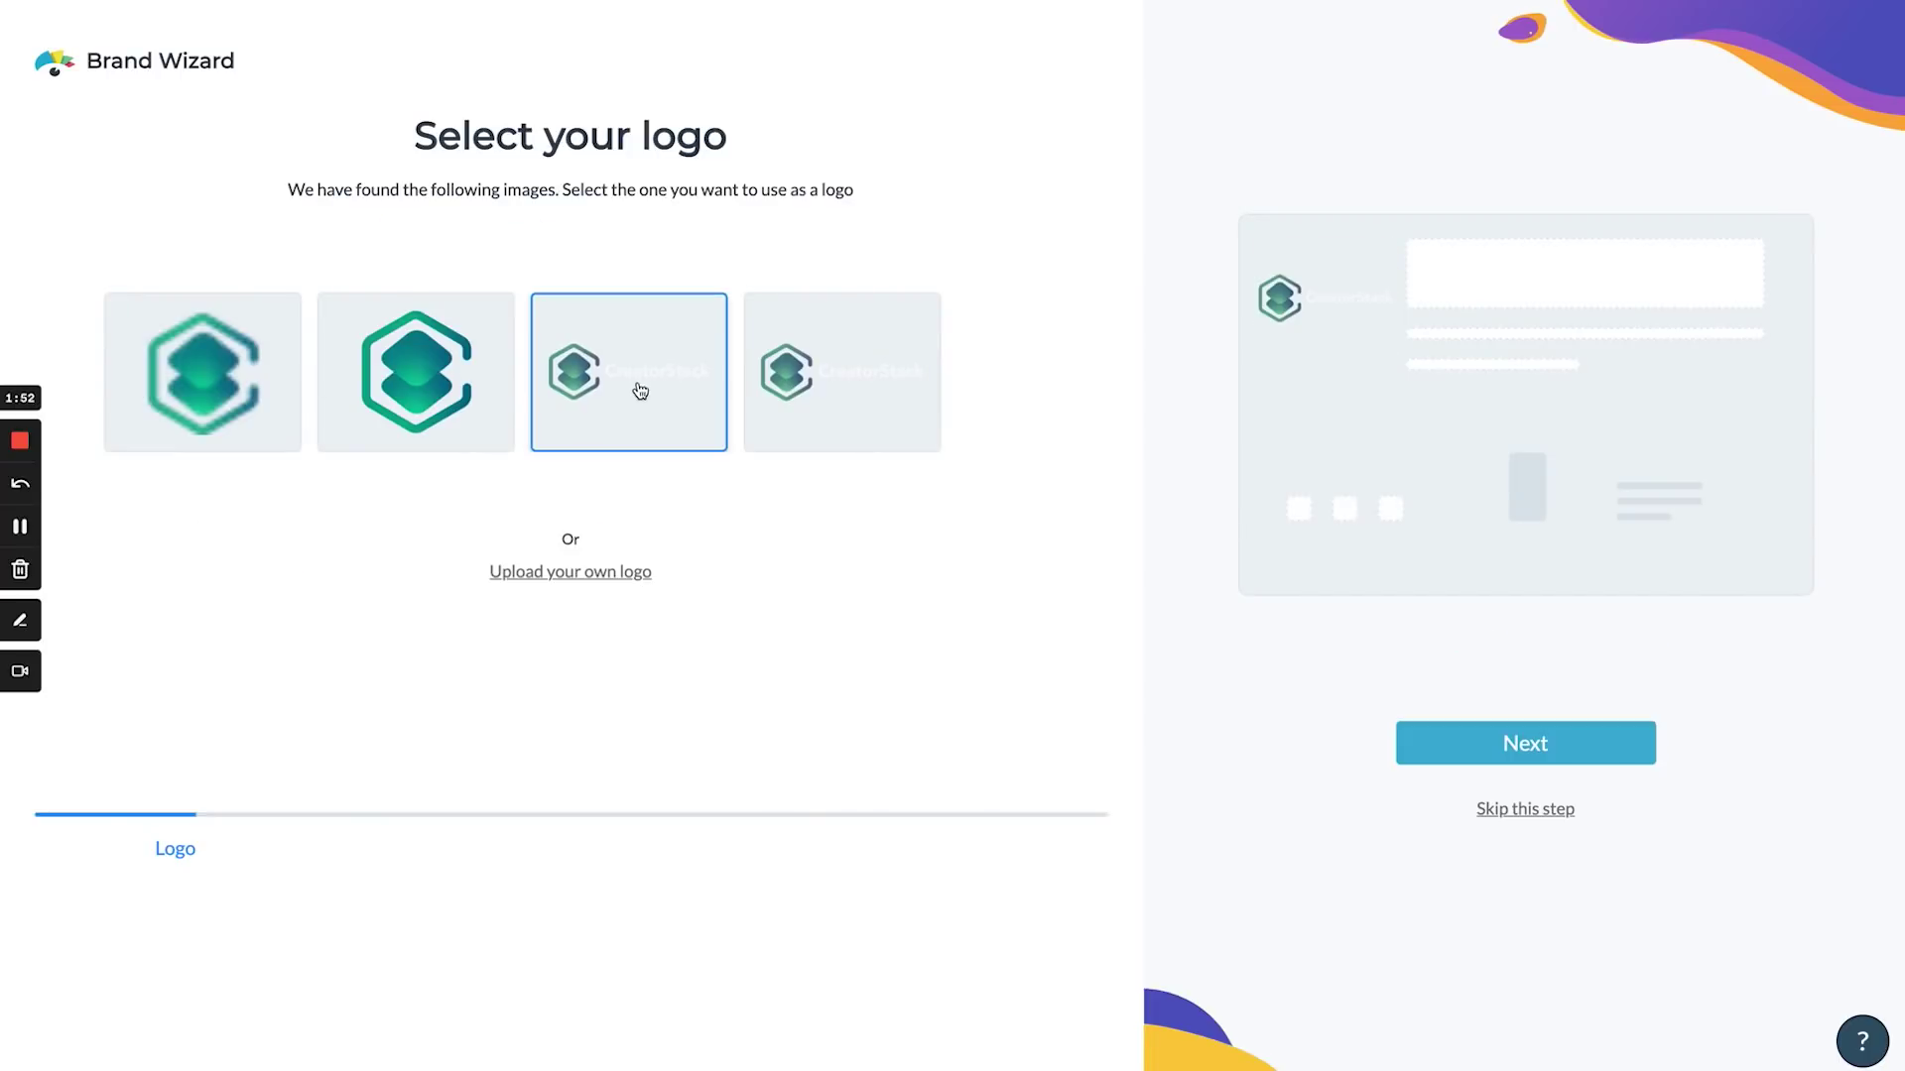
click(1509, 751)
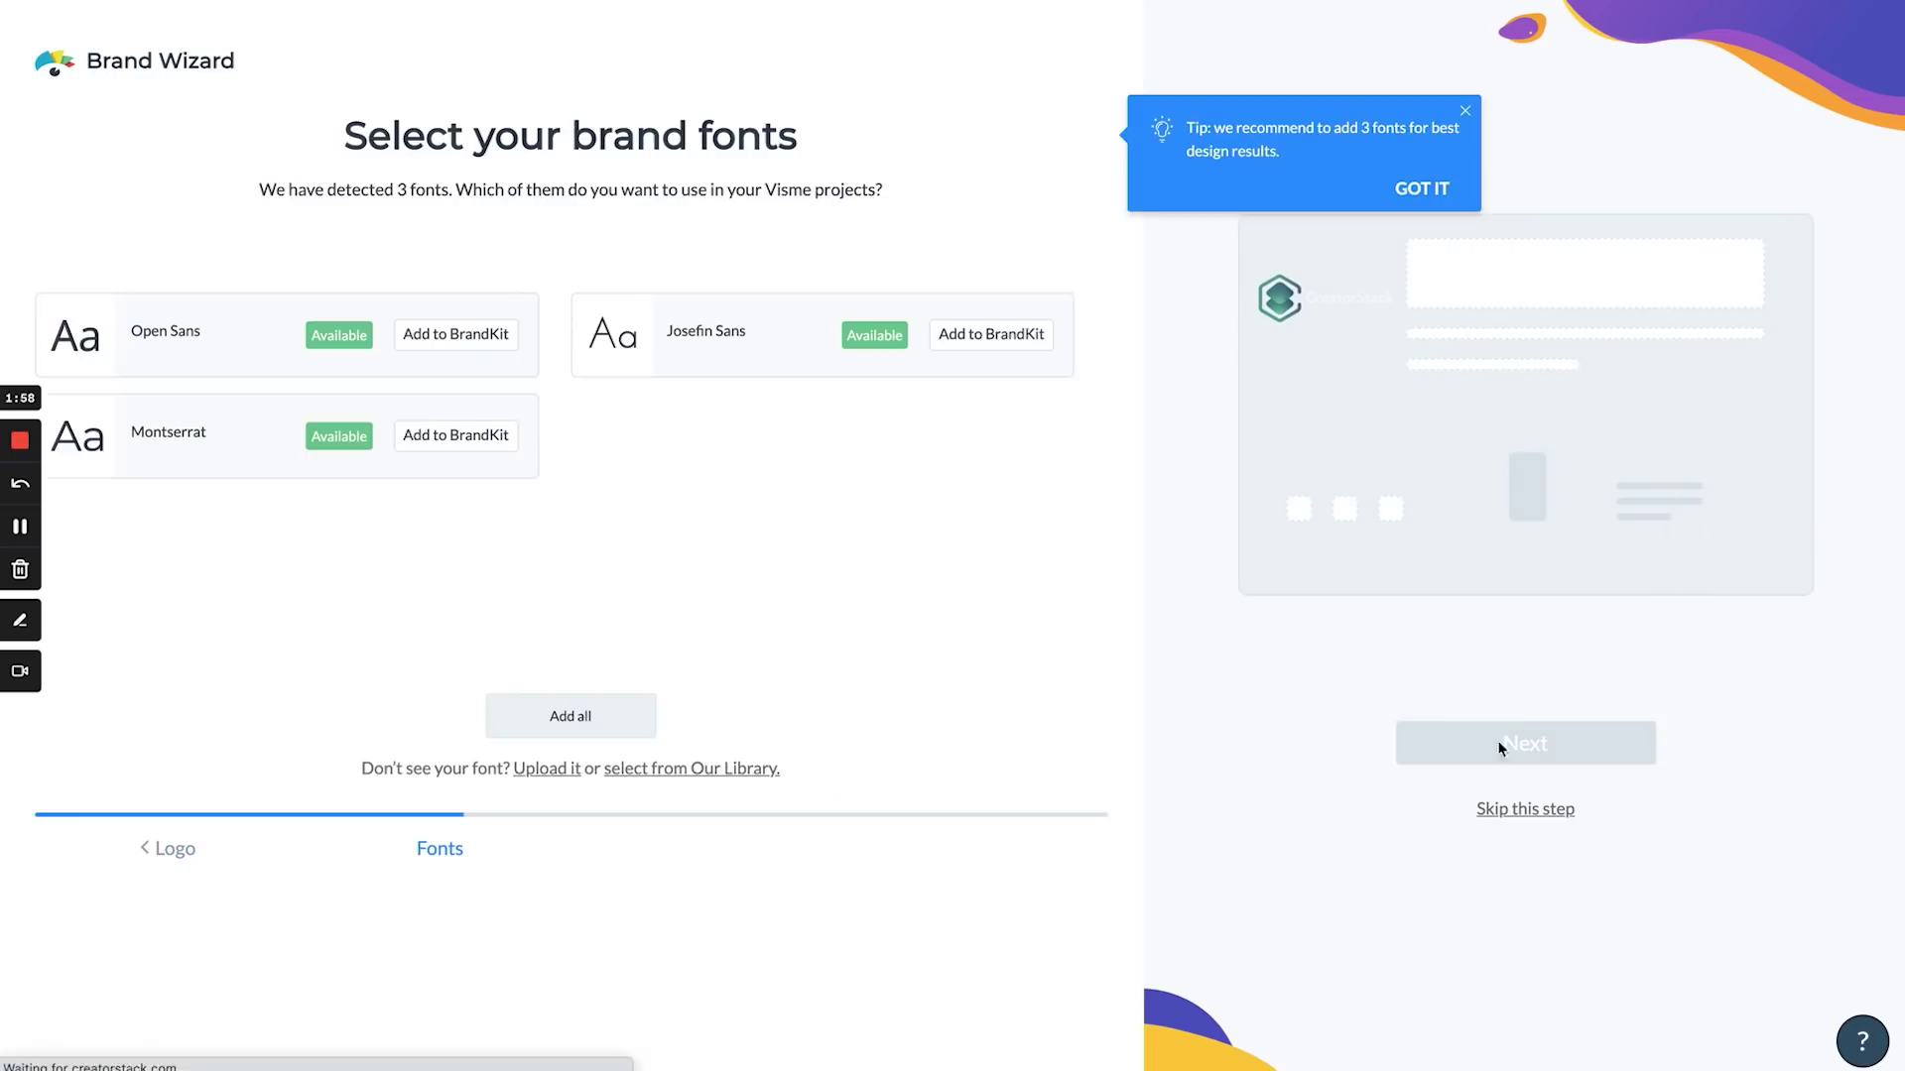
click(607, 732)
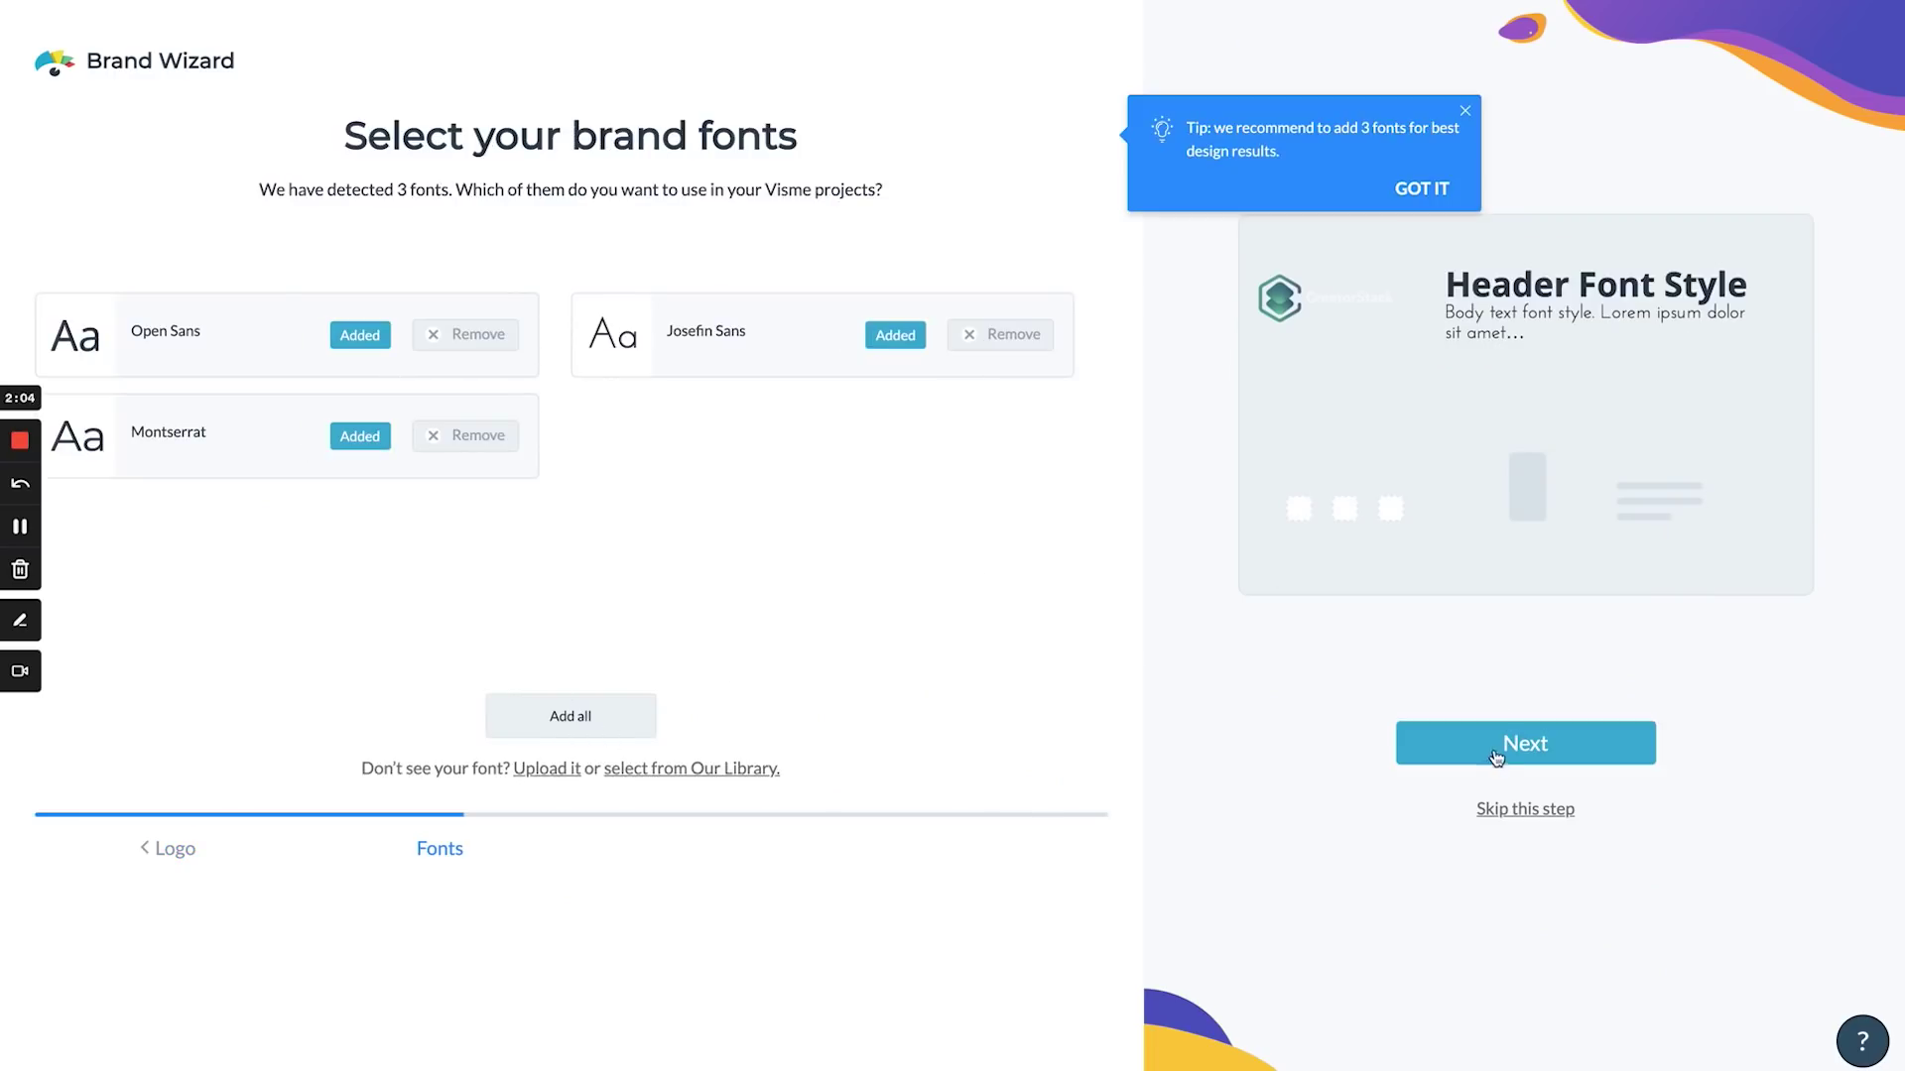
click(1498, 754)
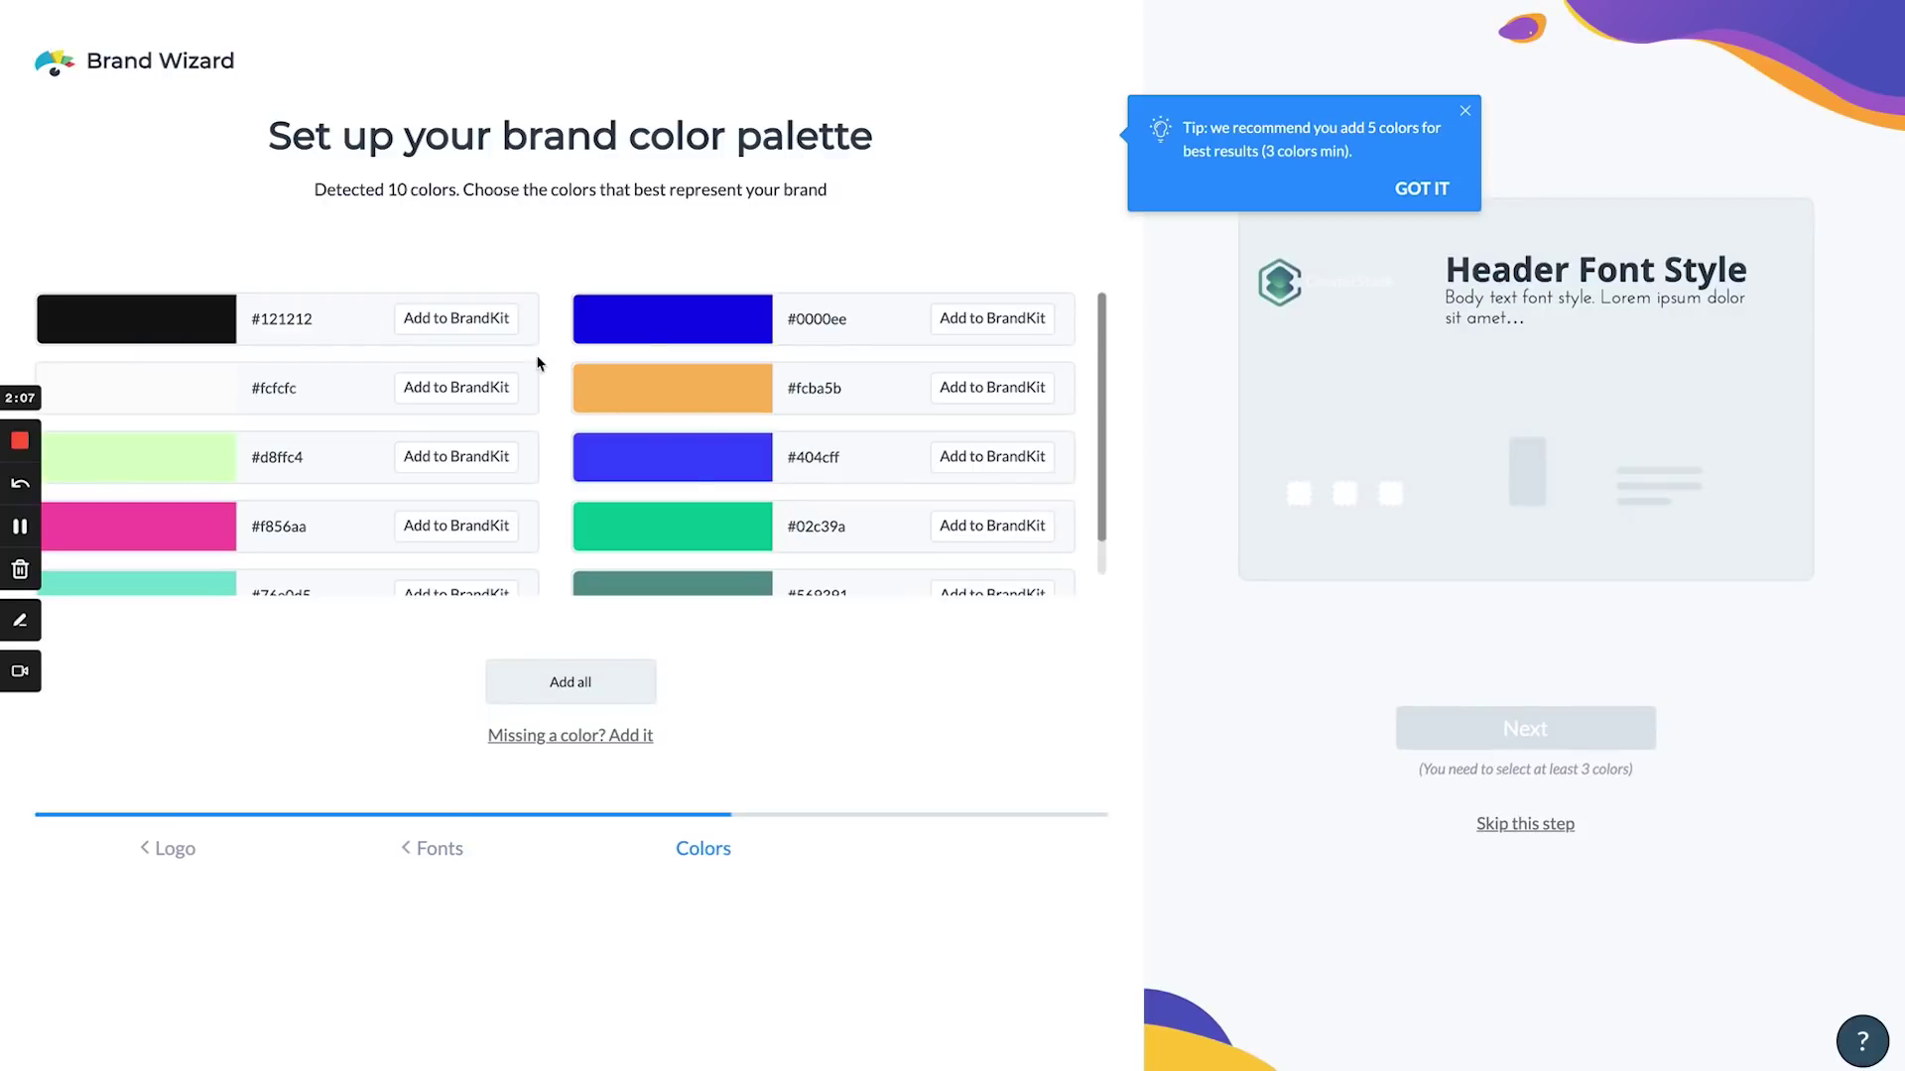
- Add #121212, #0000ee, #fcba5b, #02c39a and #fcfcfc to the palette and choose Modern Theme
click(496, 327)
click(992, 319)
click(992, 387)
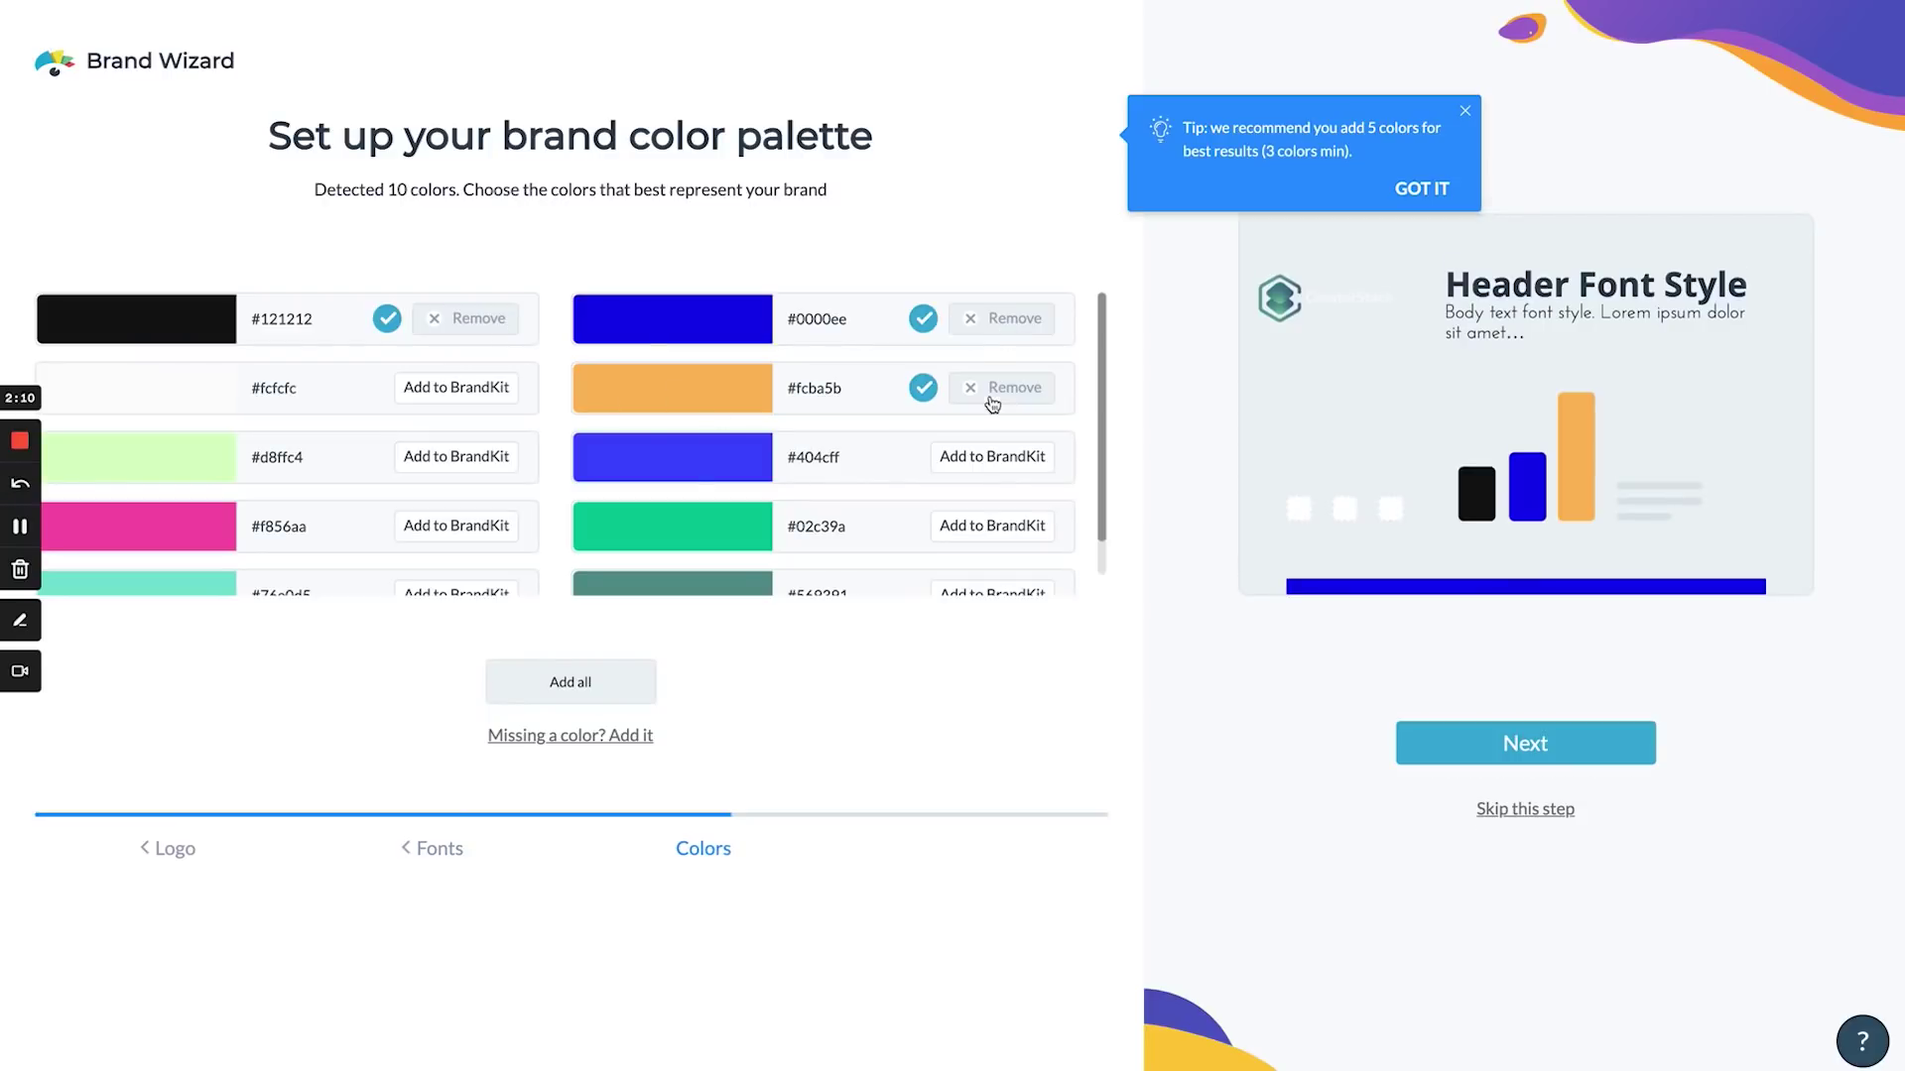
click(992, 525)
scroll(732, 527, down, 1)
scroll(553, 438, up, 1)
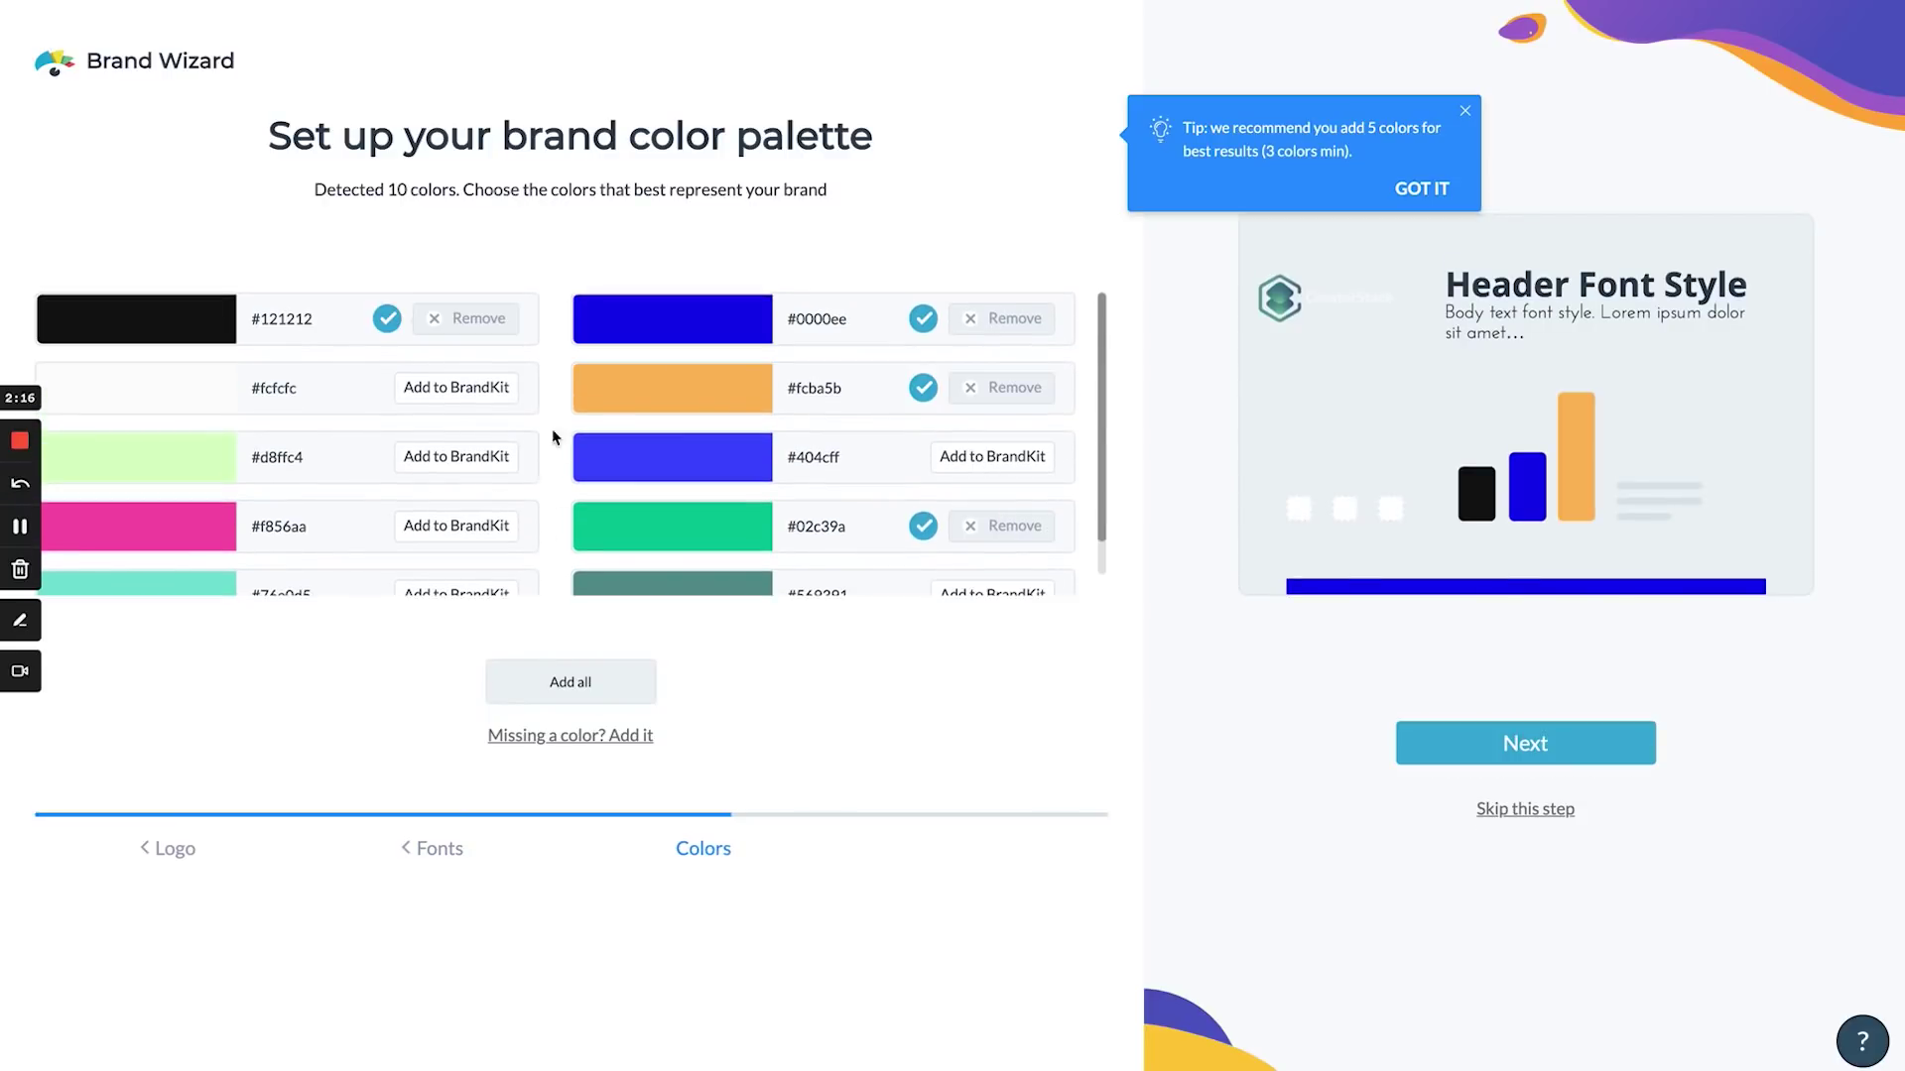
click(425, 387)
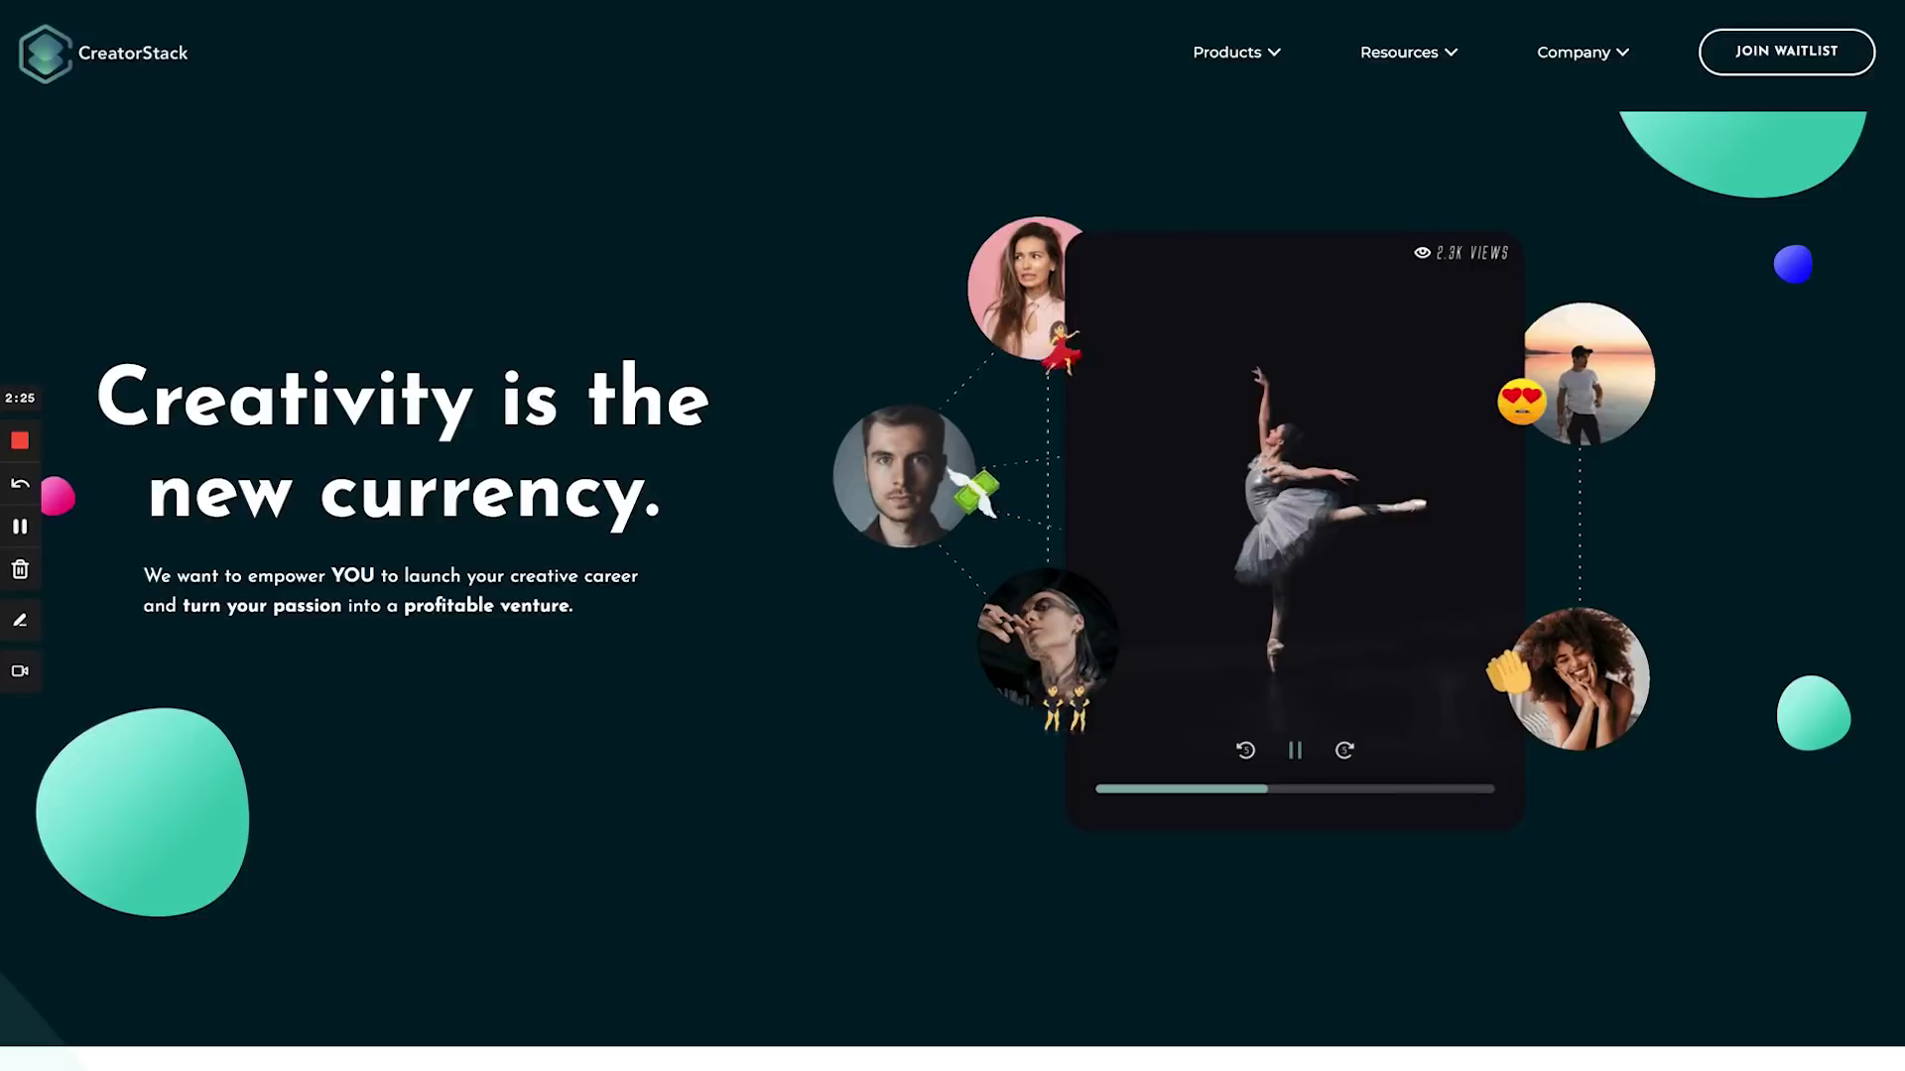
scroll(744, 353, down, 10)
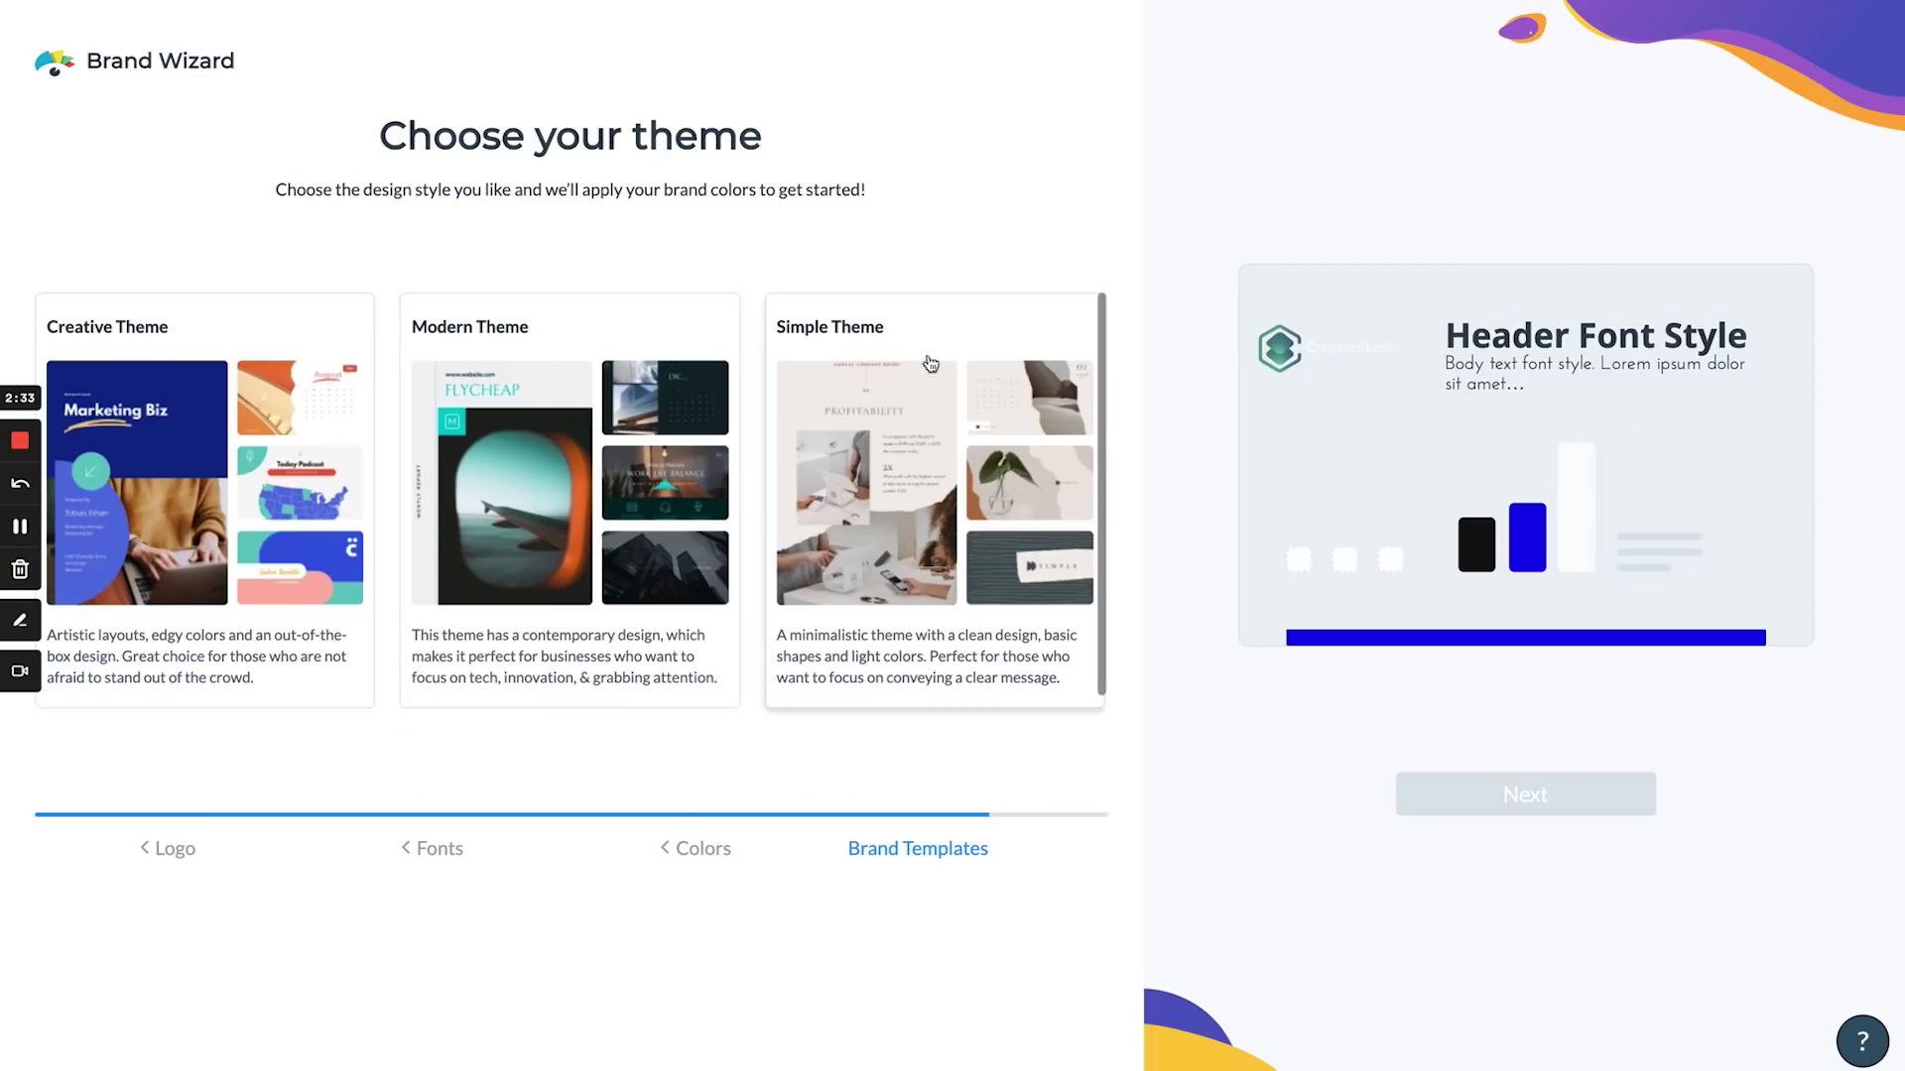
click(566, 489)
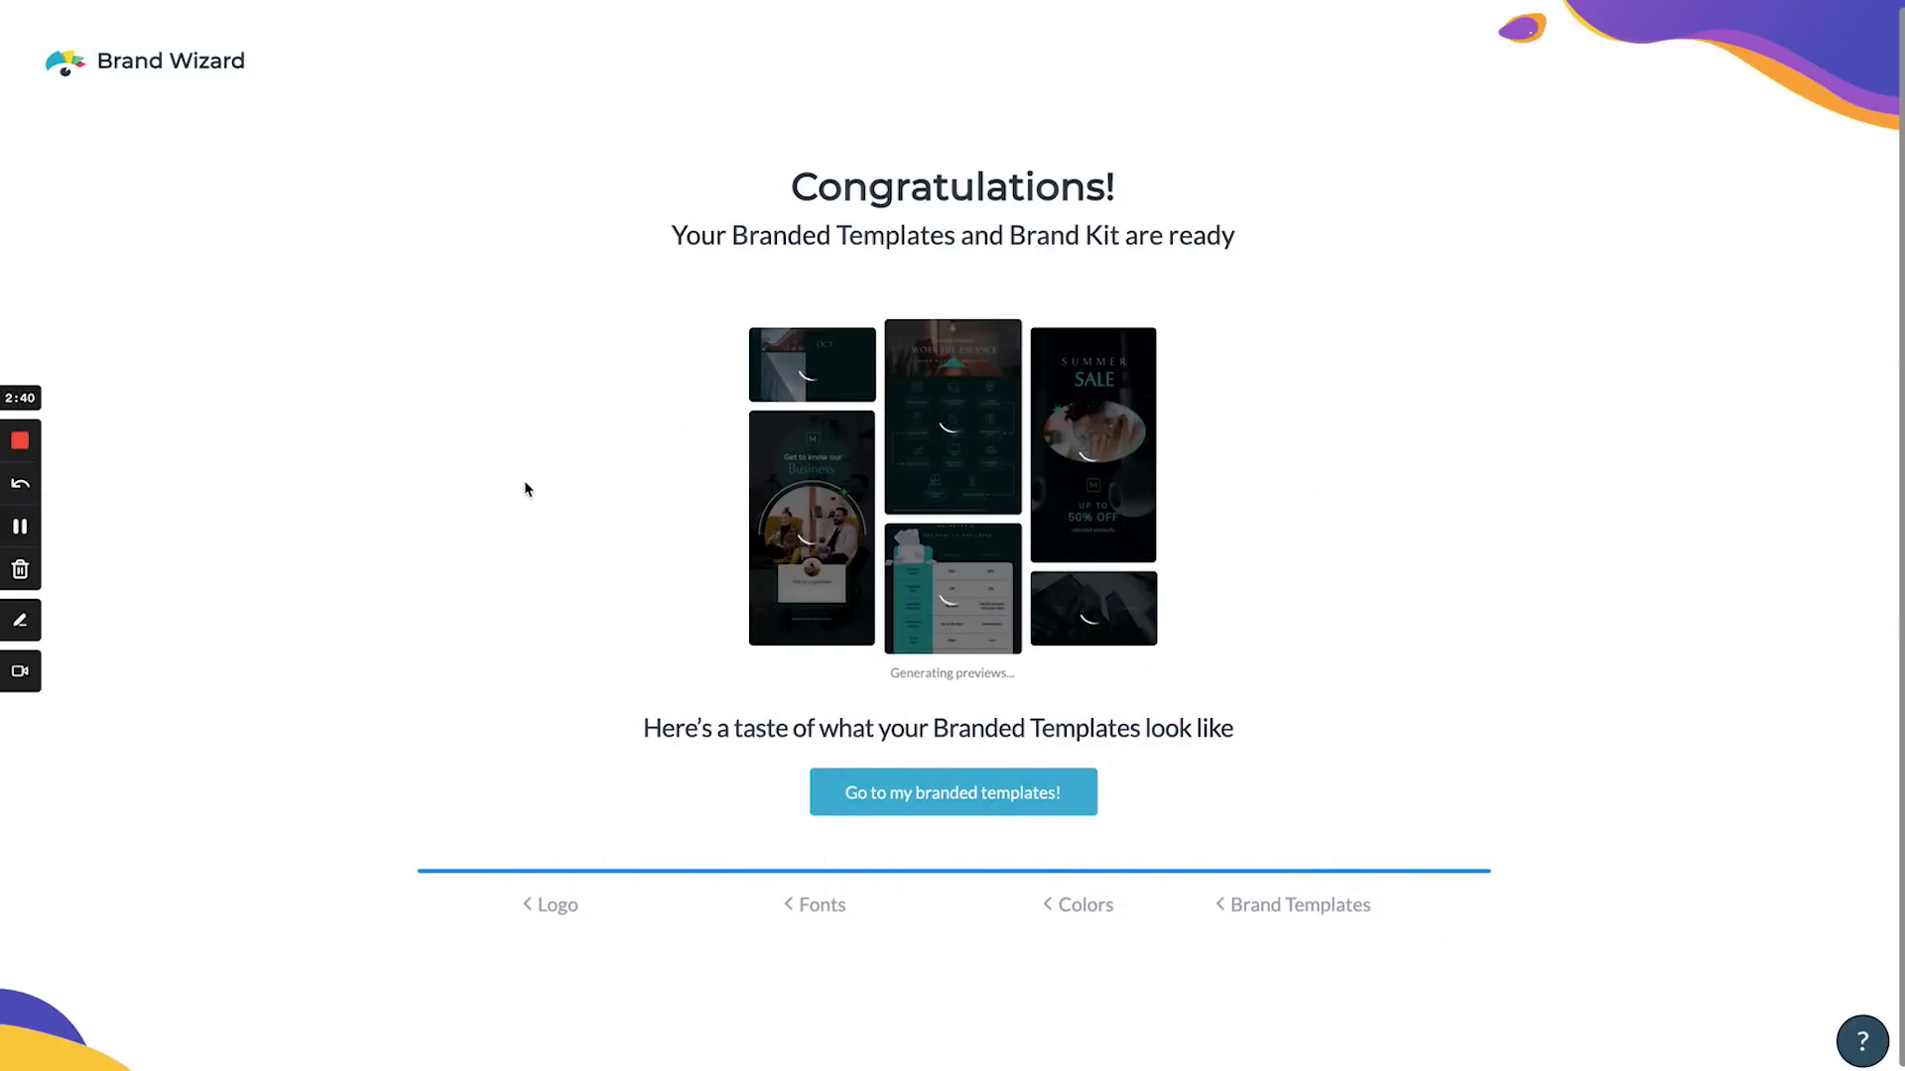
- Open the Modern Business Plan branded template for editing
click(953, 792)
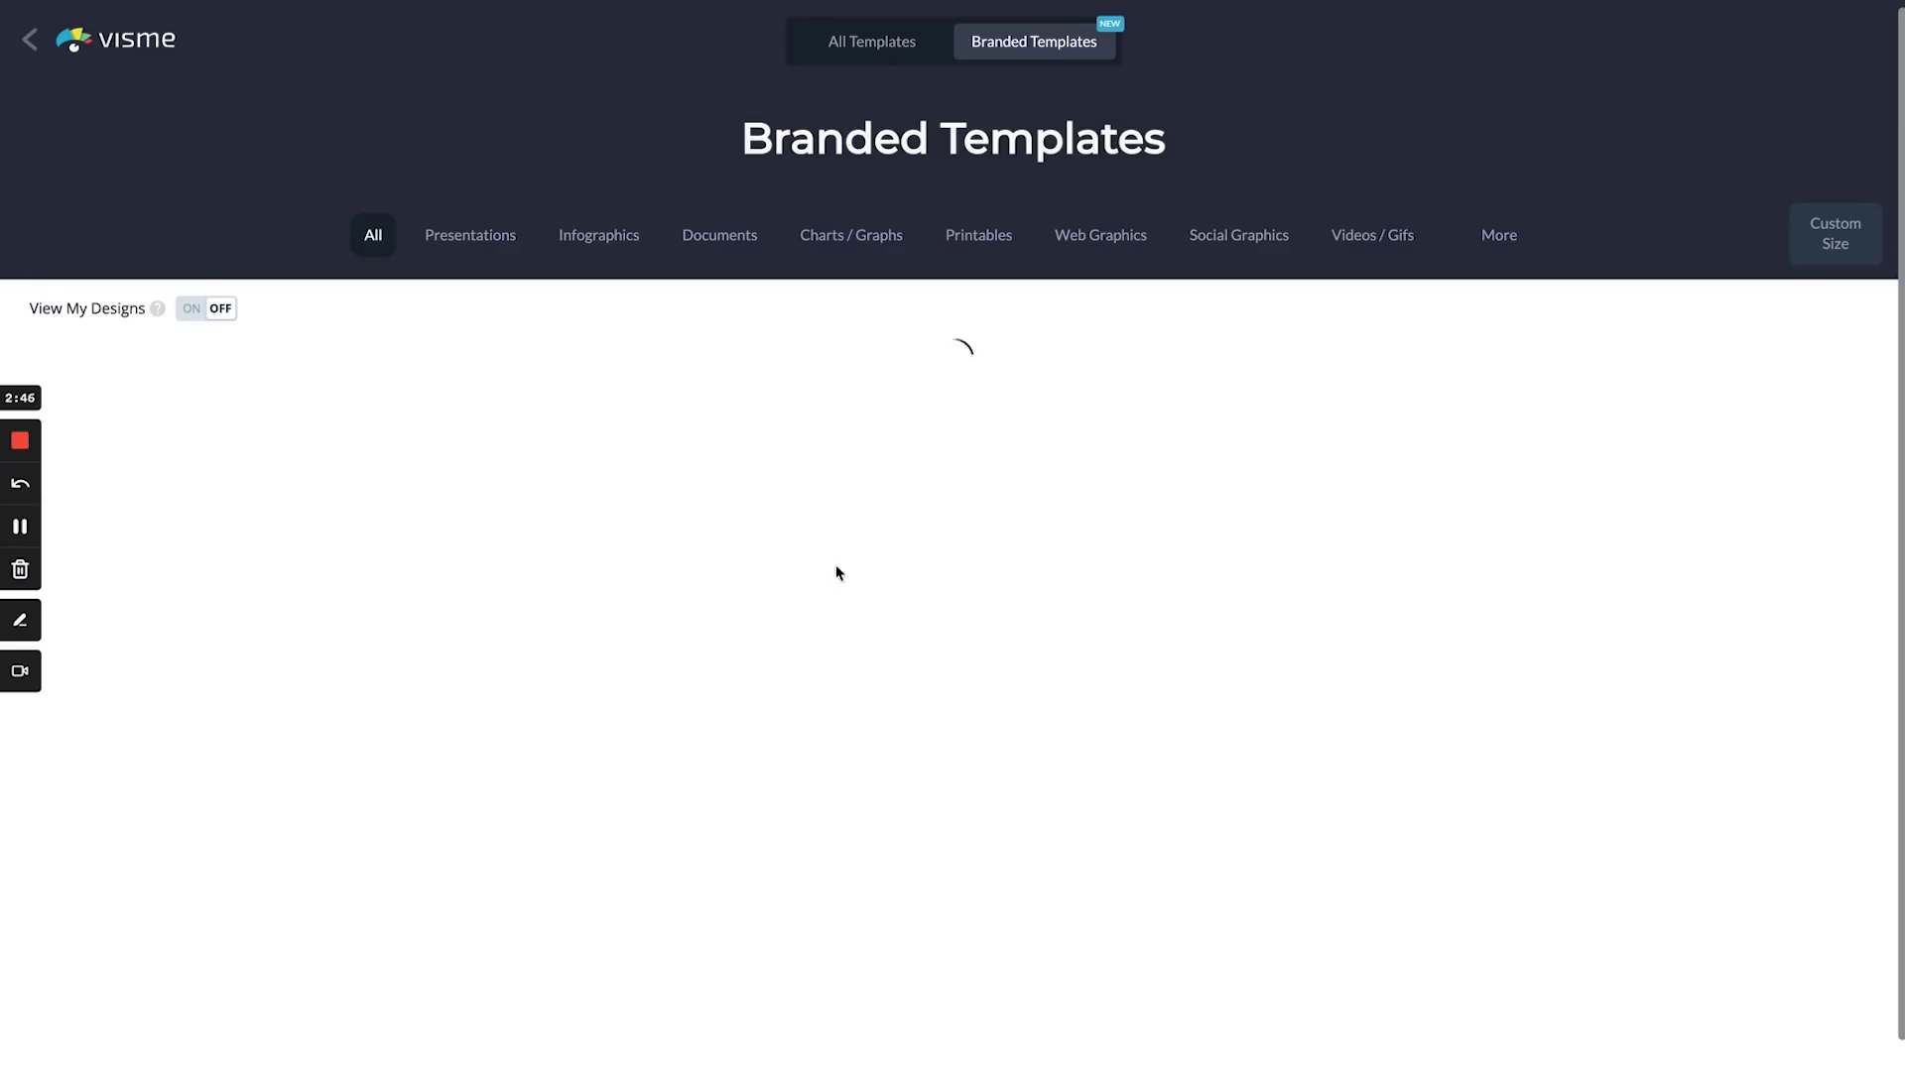
scroll(953, 595, down, 12)
scroll(952, 595, up, 12)
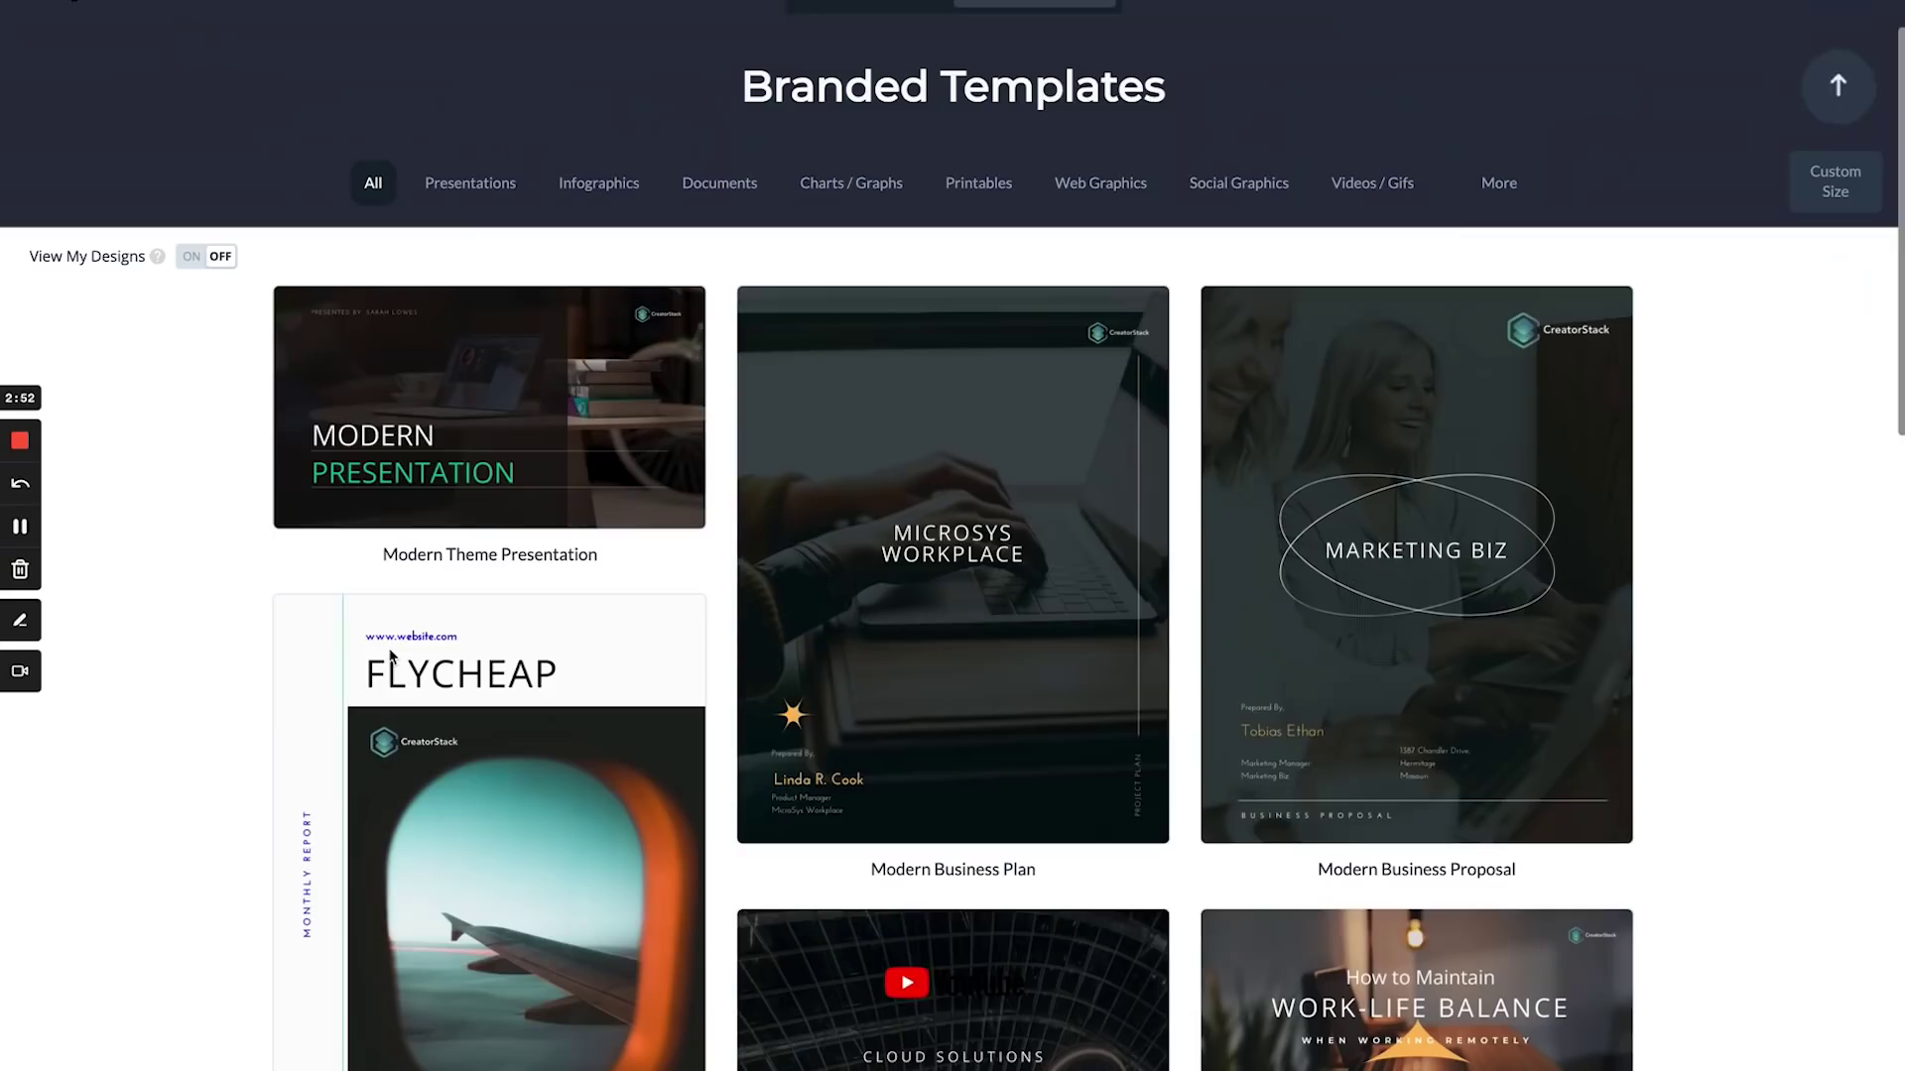
mouse_move(494, 429)
mouse_move(948, 604)
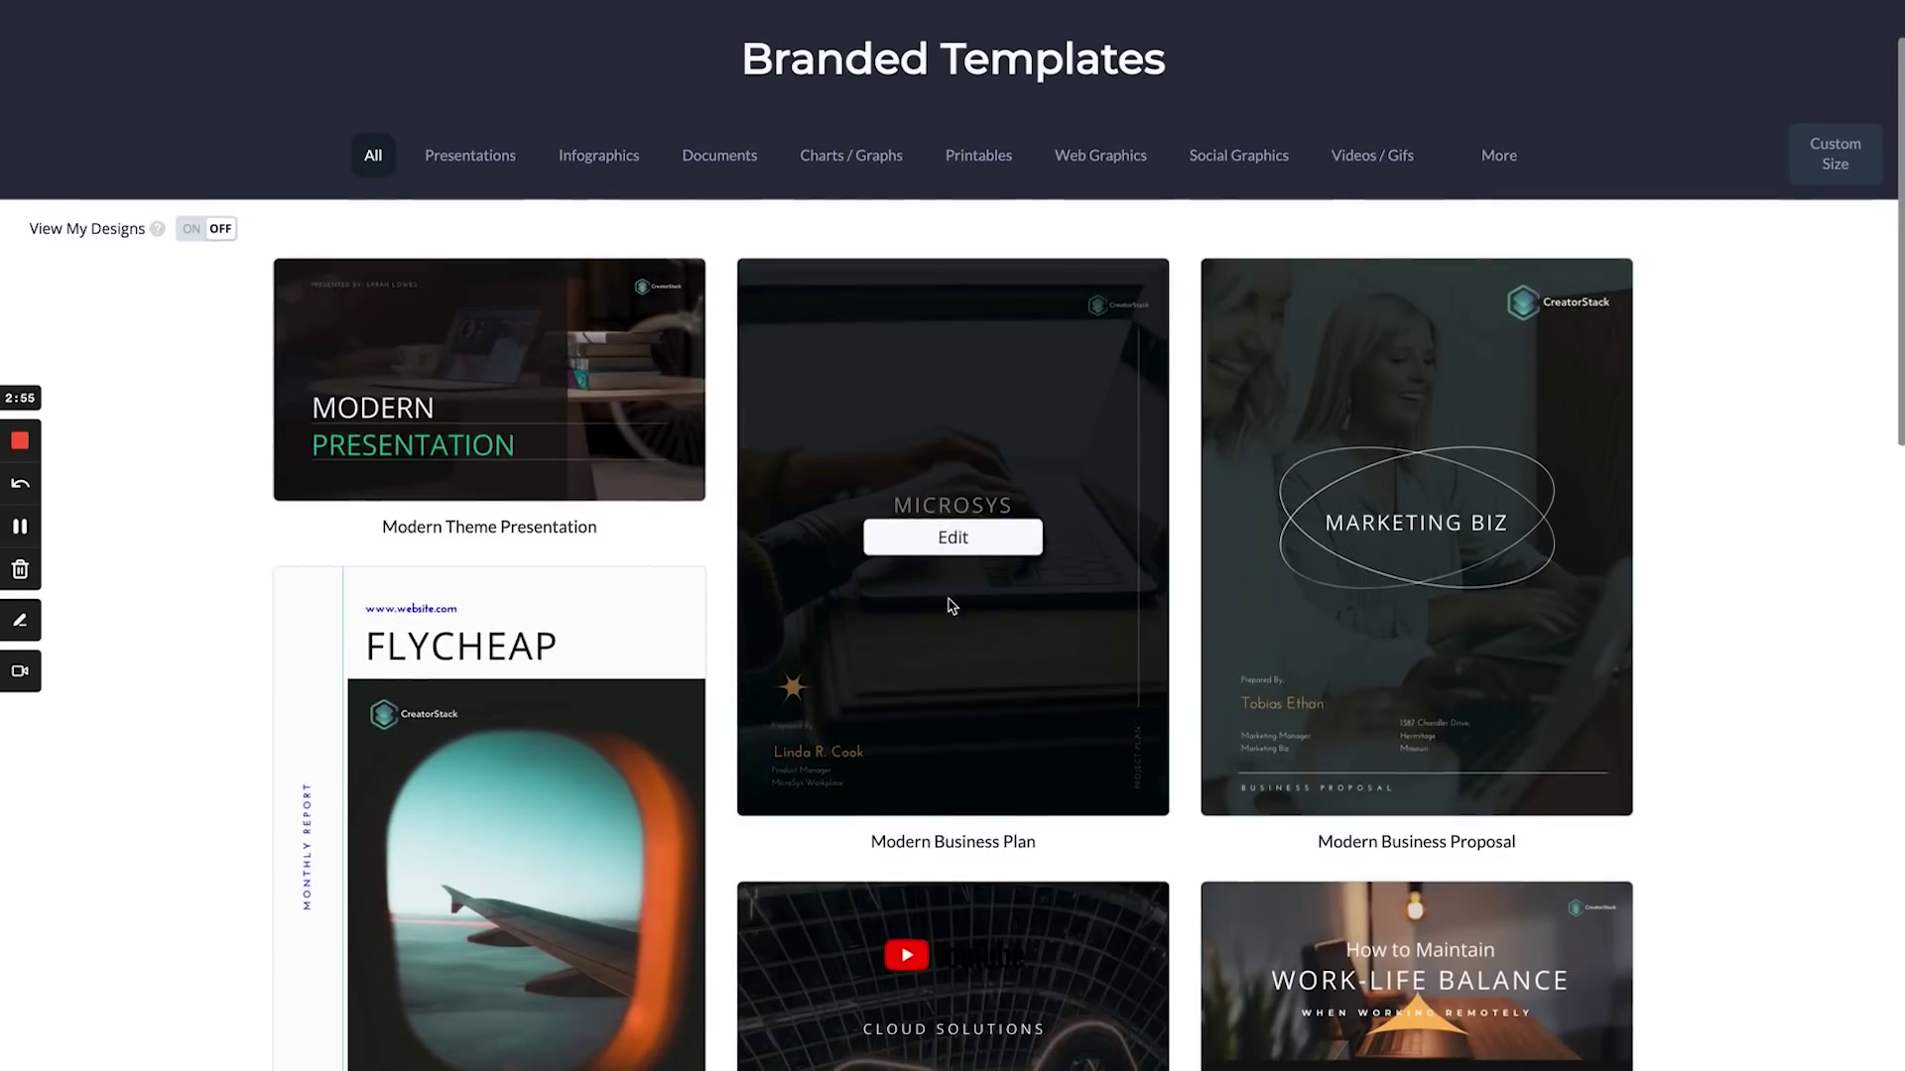
click(932, 538)
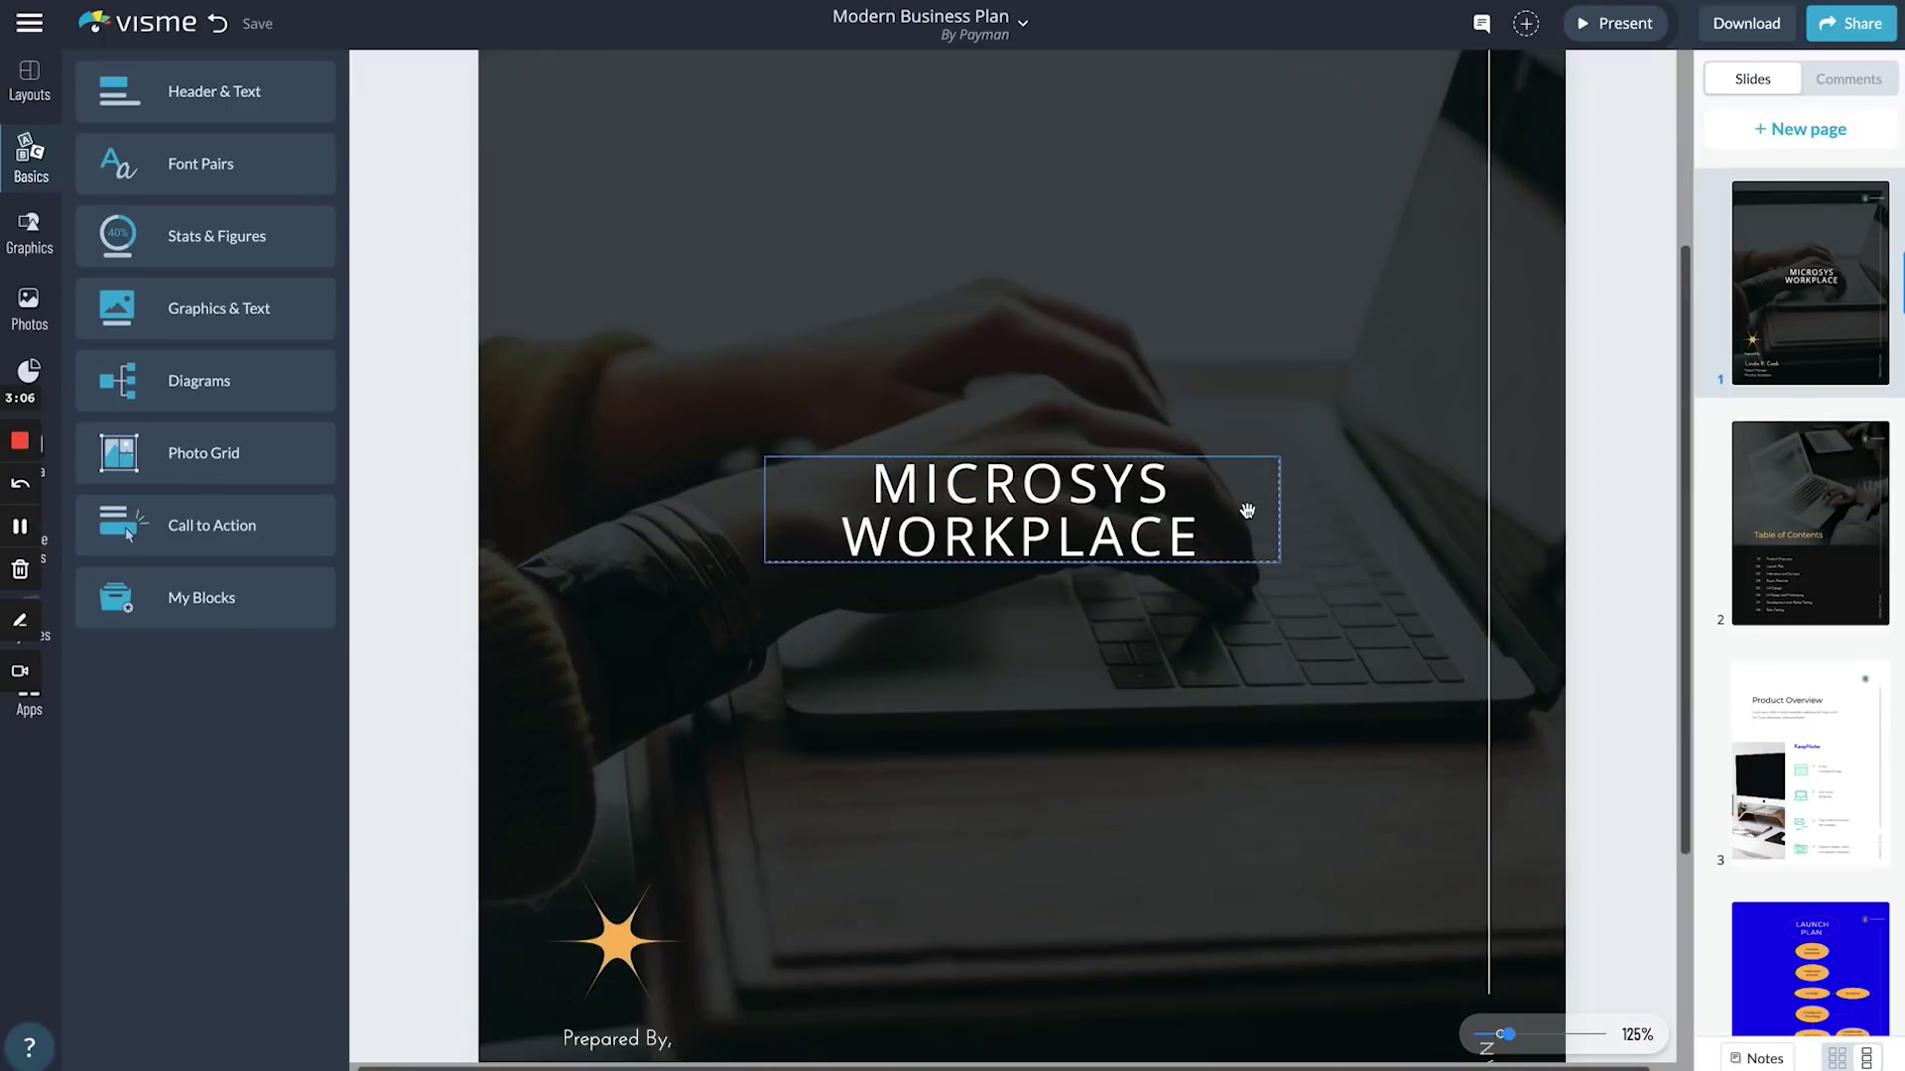
- Replace the cover title with 'BUSINESS PLAN CREATOR STACK'
scroll(1022, 556, up, 2)
click(1400, 175)
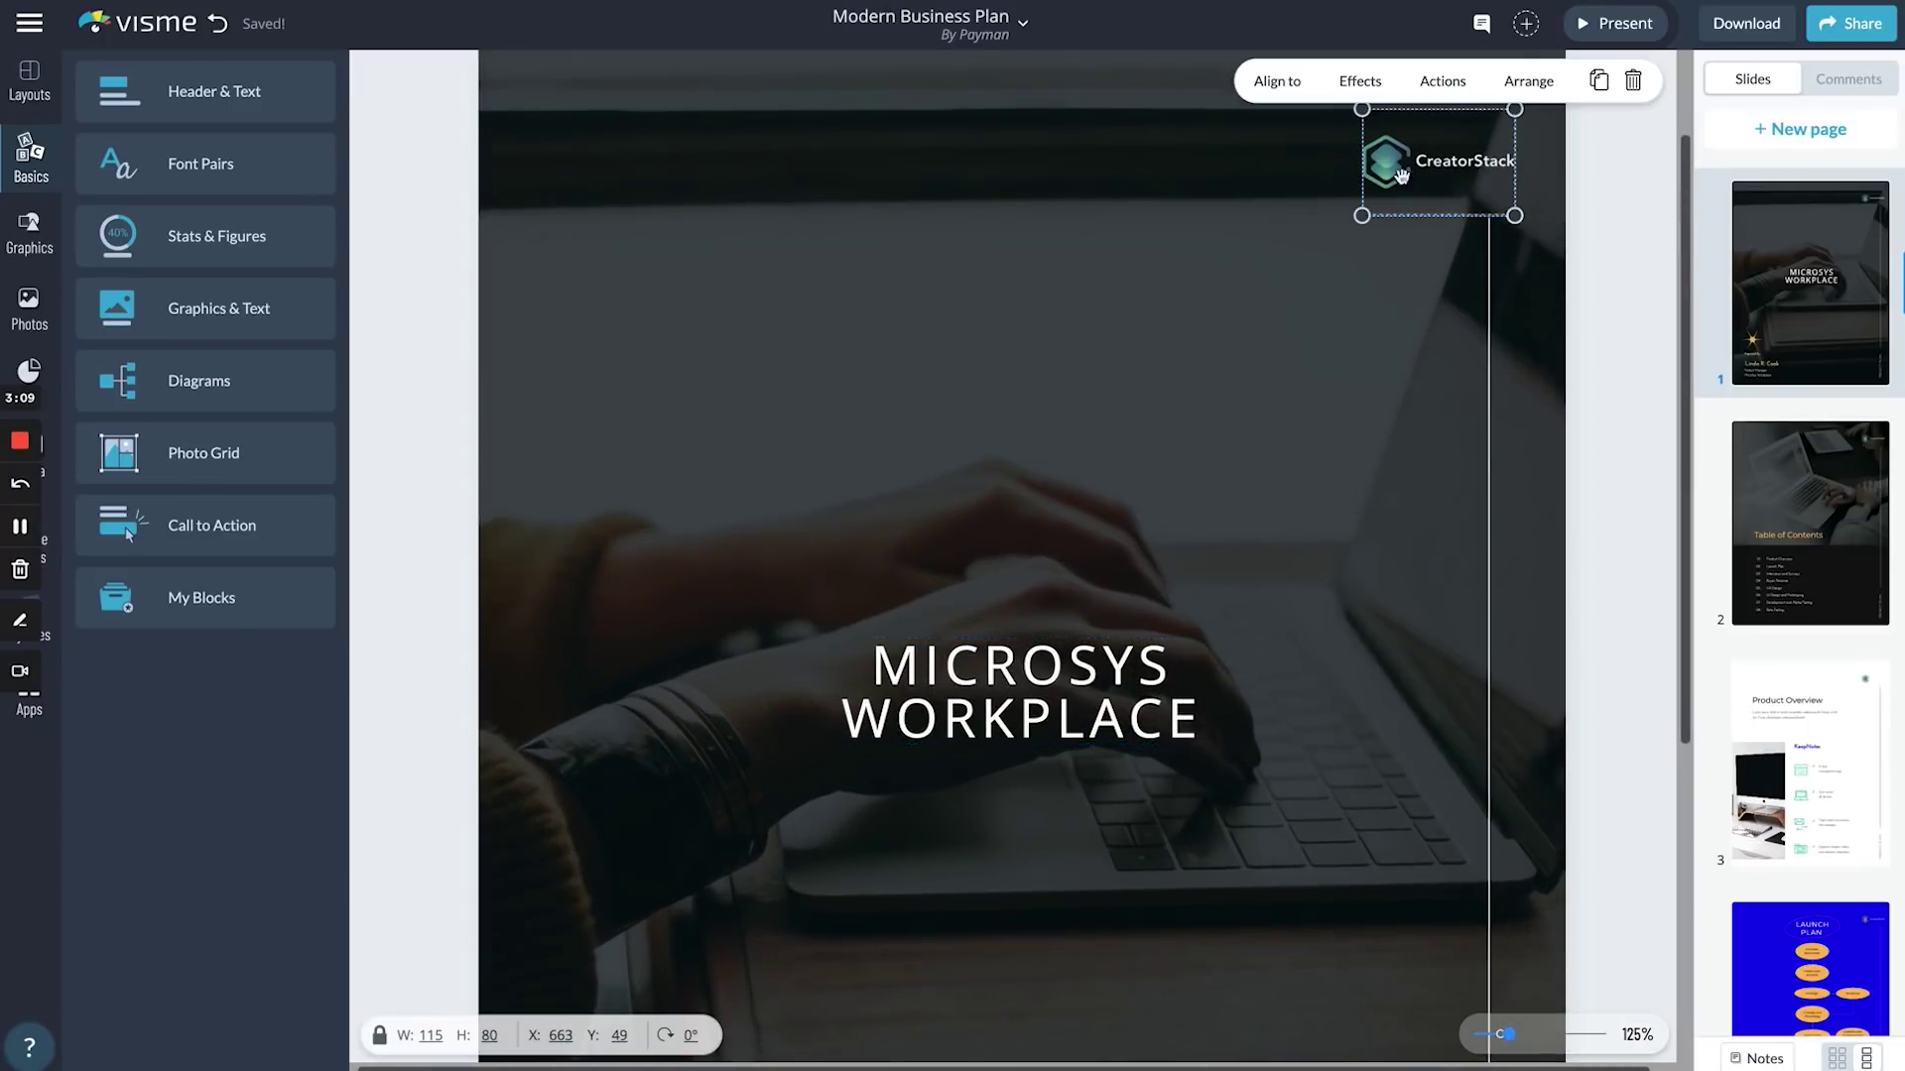
scroll(1252, 502, down, 5)
click(1822, 688)
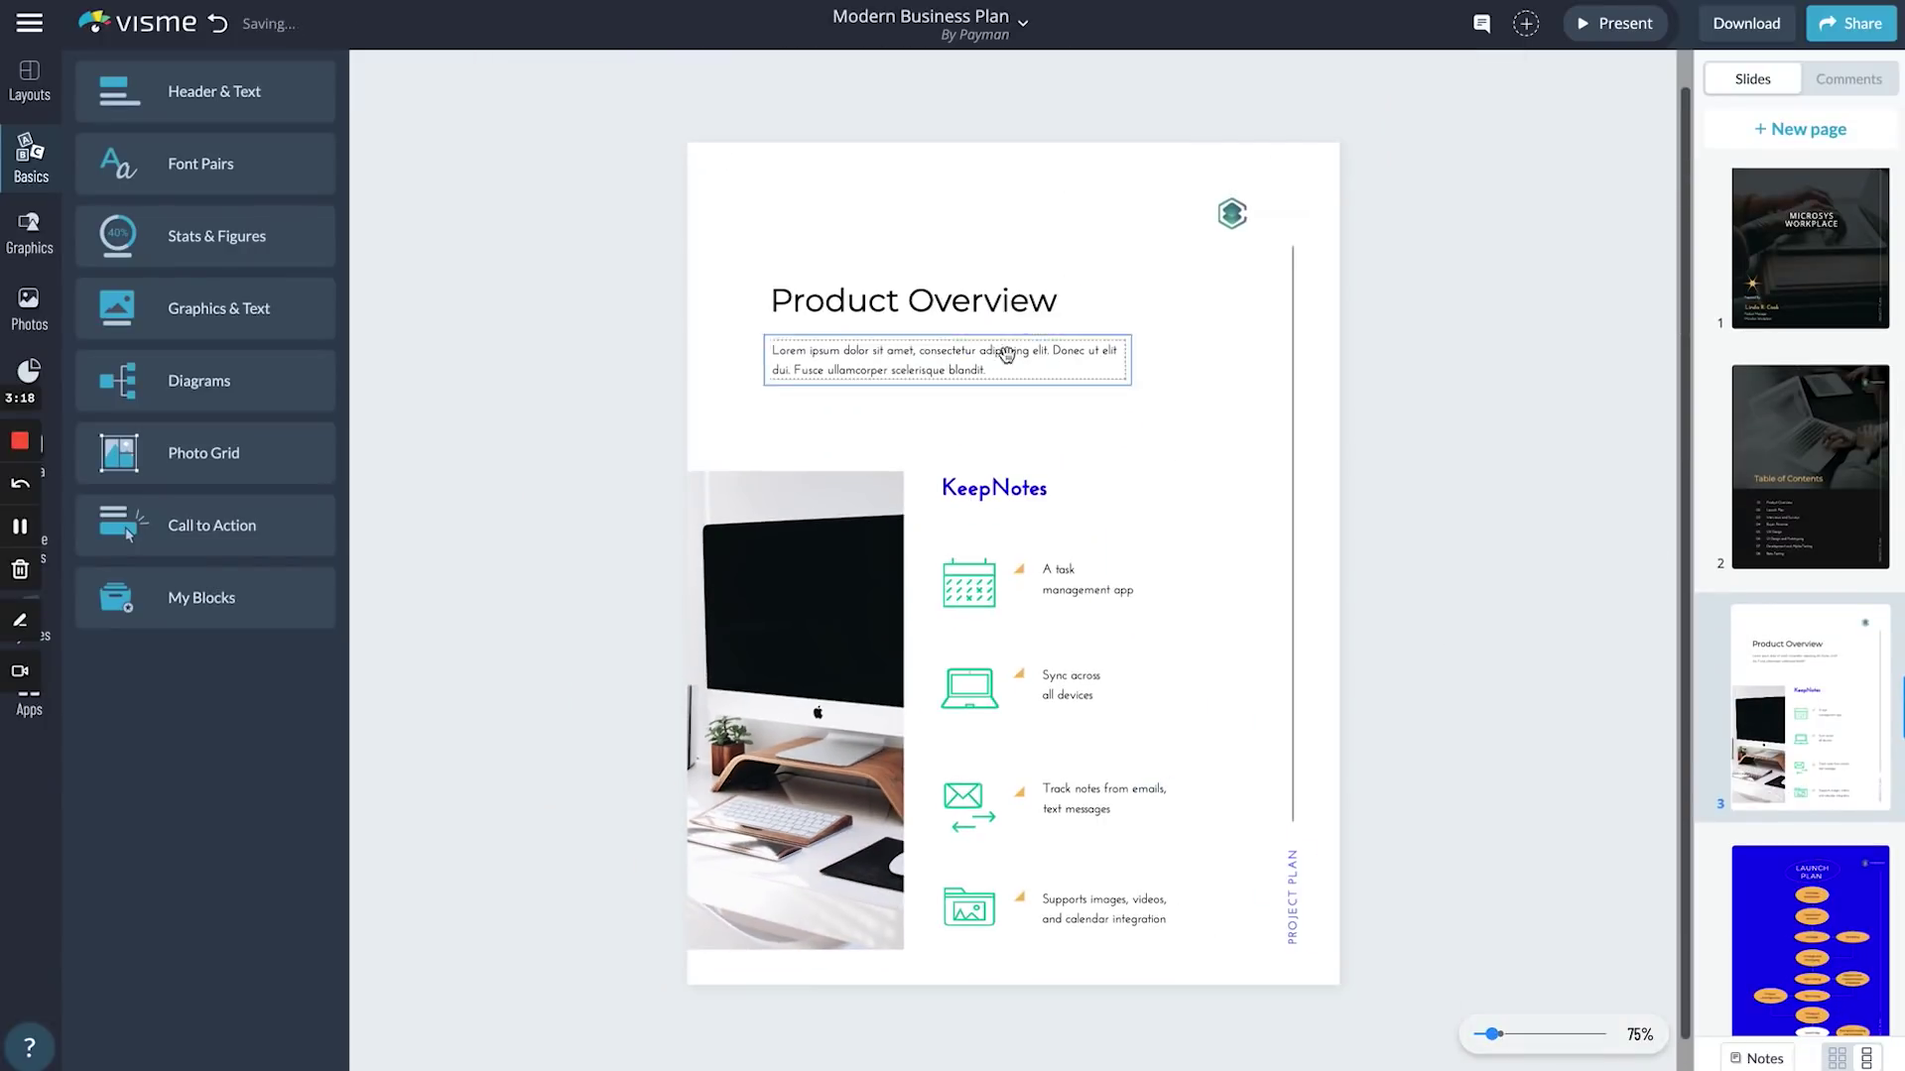
click(1811, 248)
double_click(1047, 536)
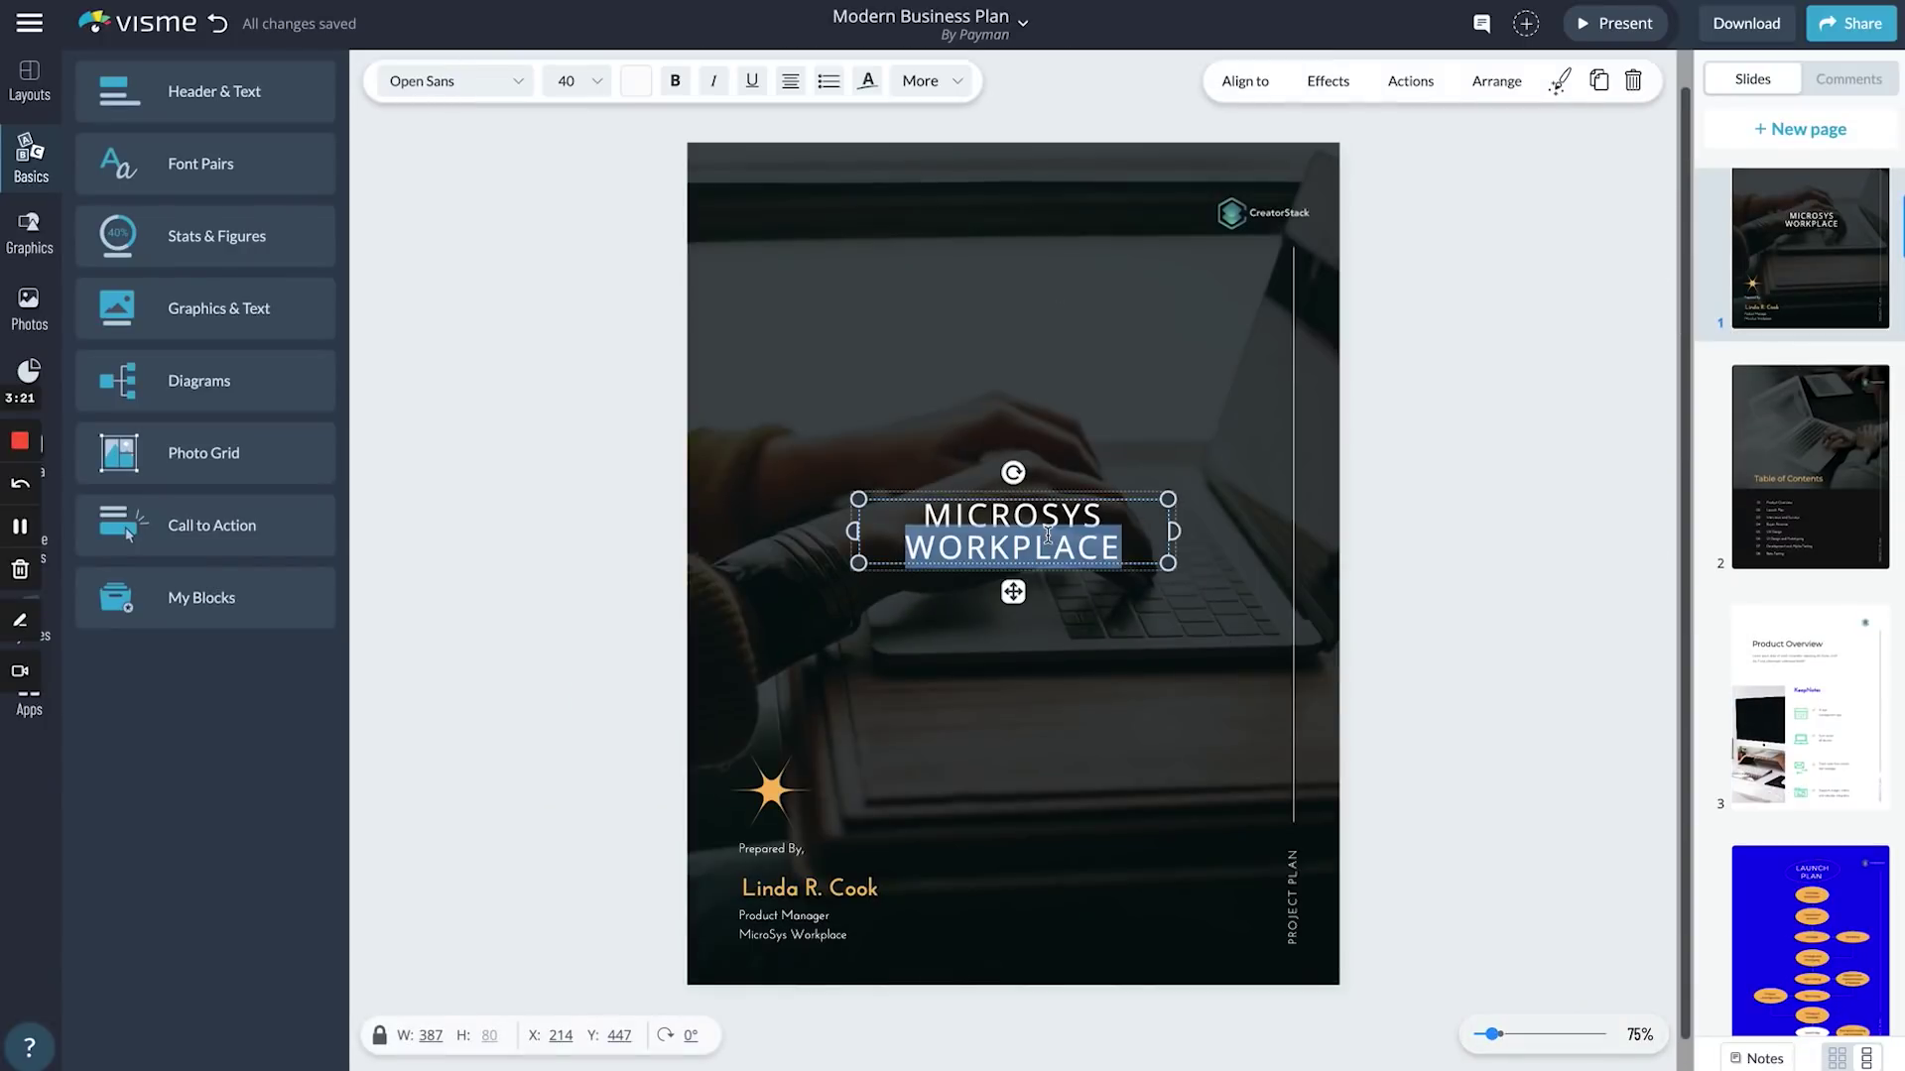
key(ctrl+a)
text(BUSINESS PLAN)
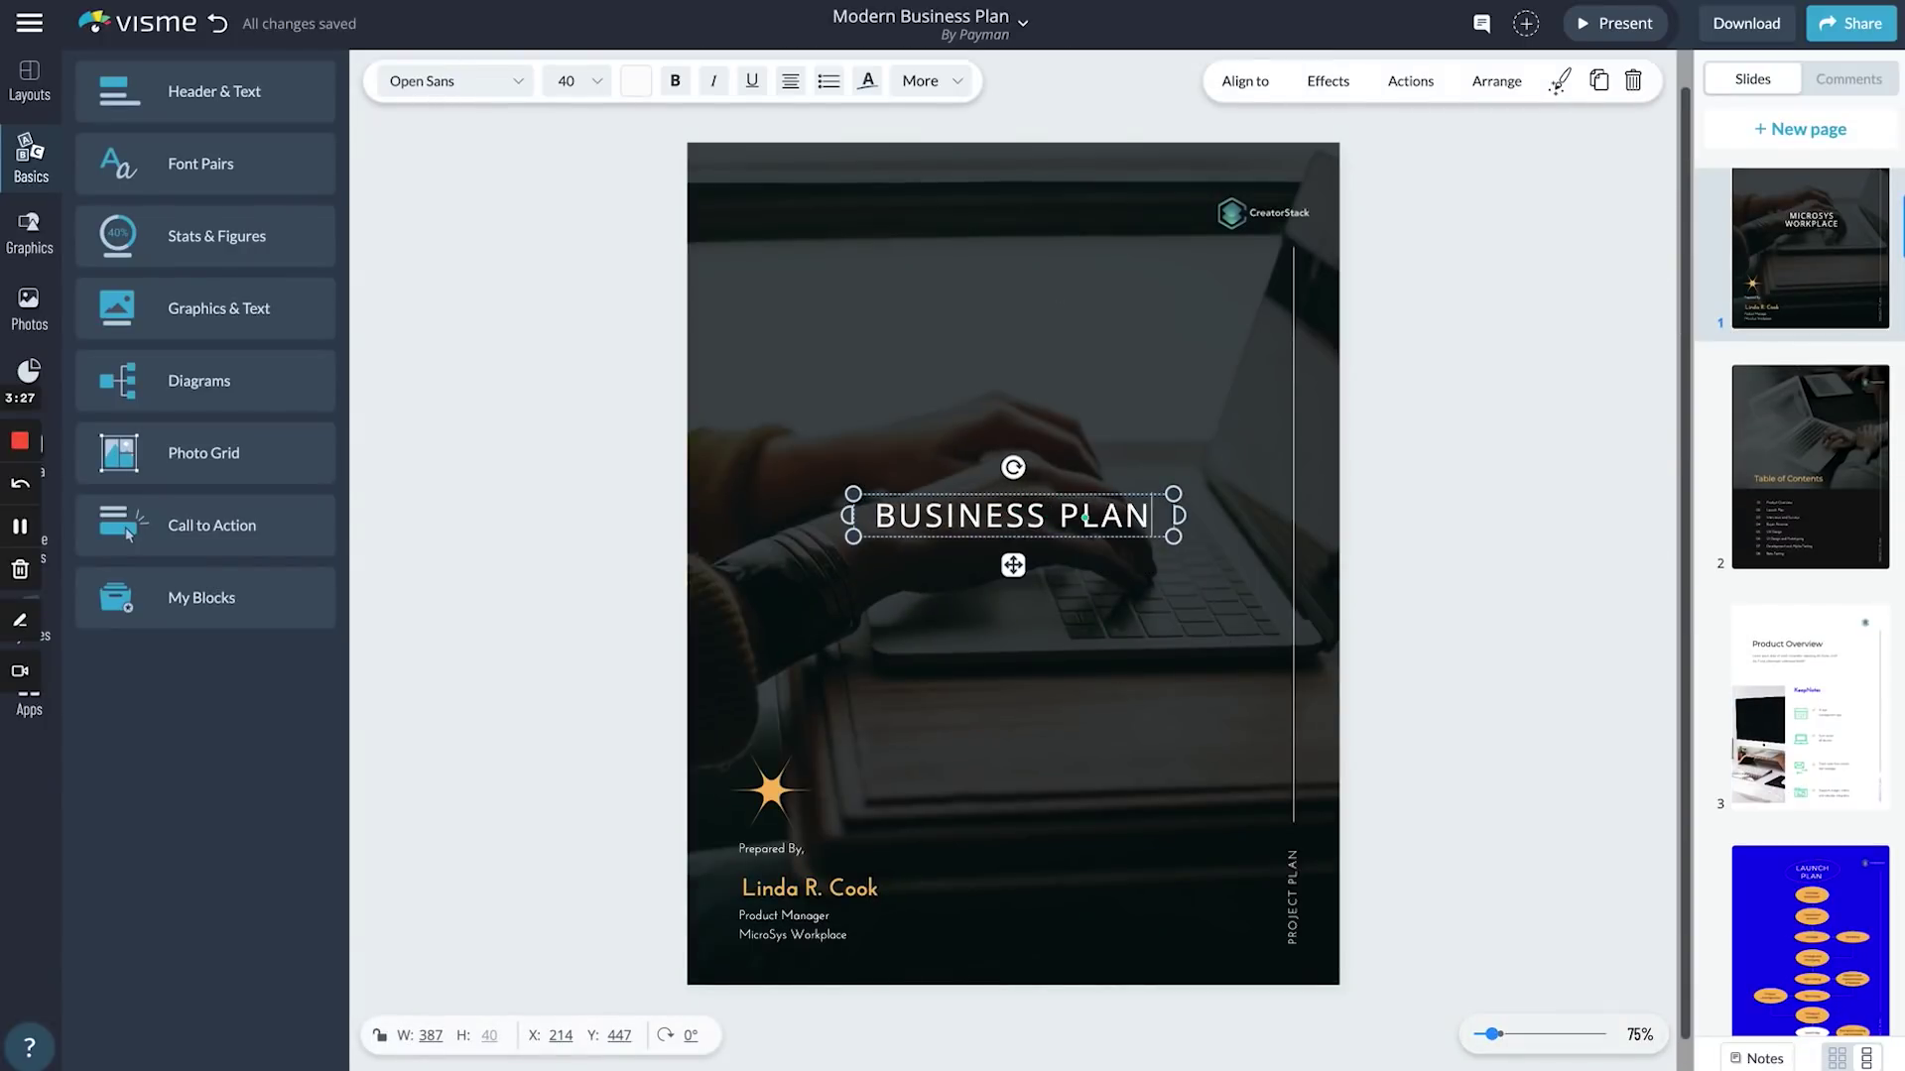
text( CREATOR STACK)
- Turn the UX Design slide's blue side panel green
scroll(1810, 595, down, 5)
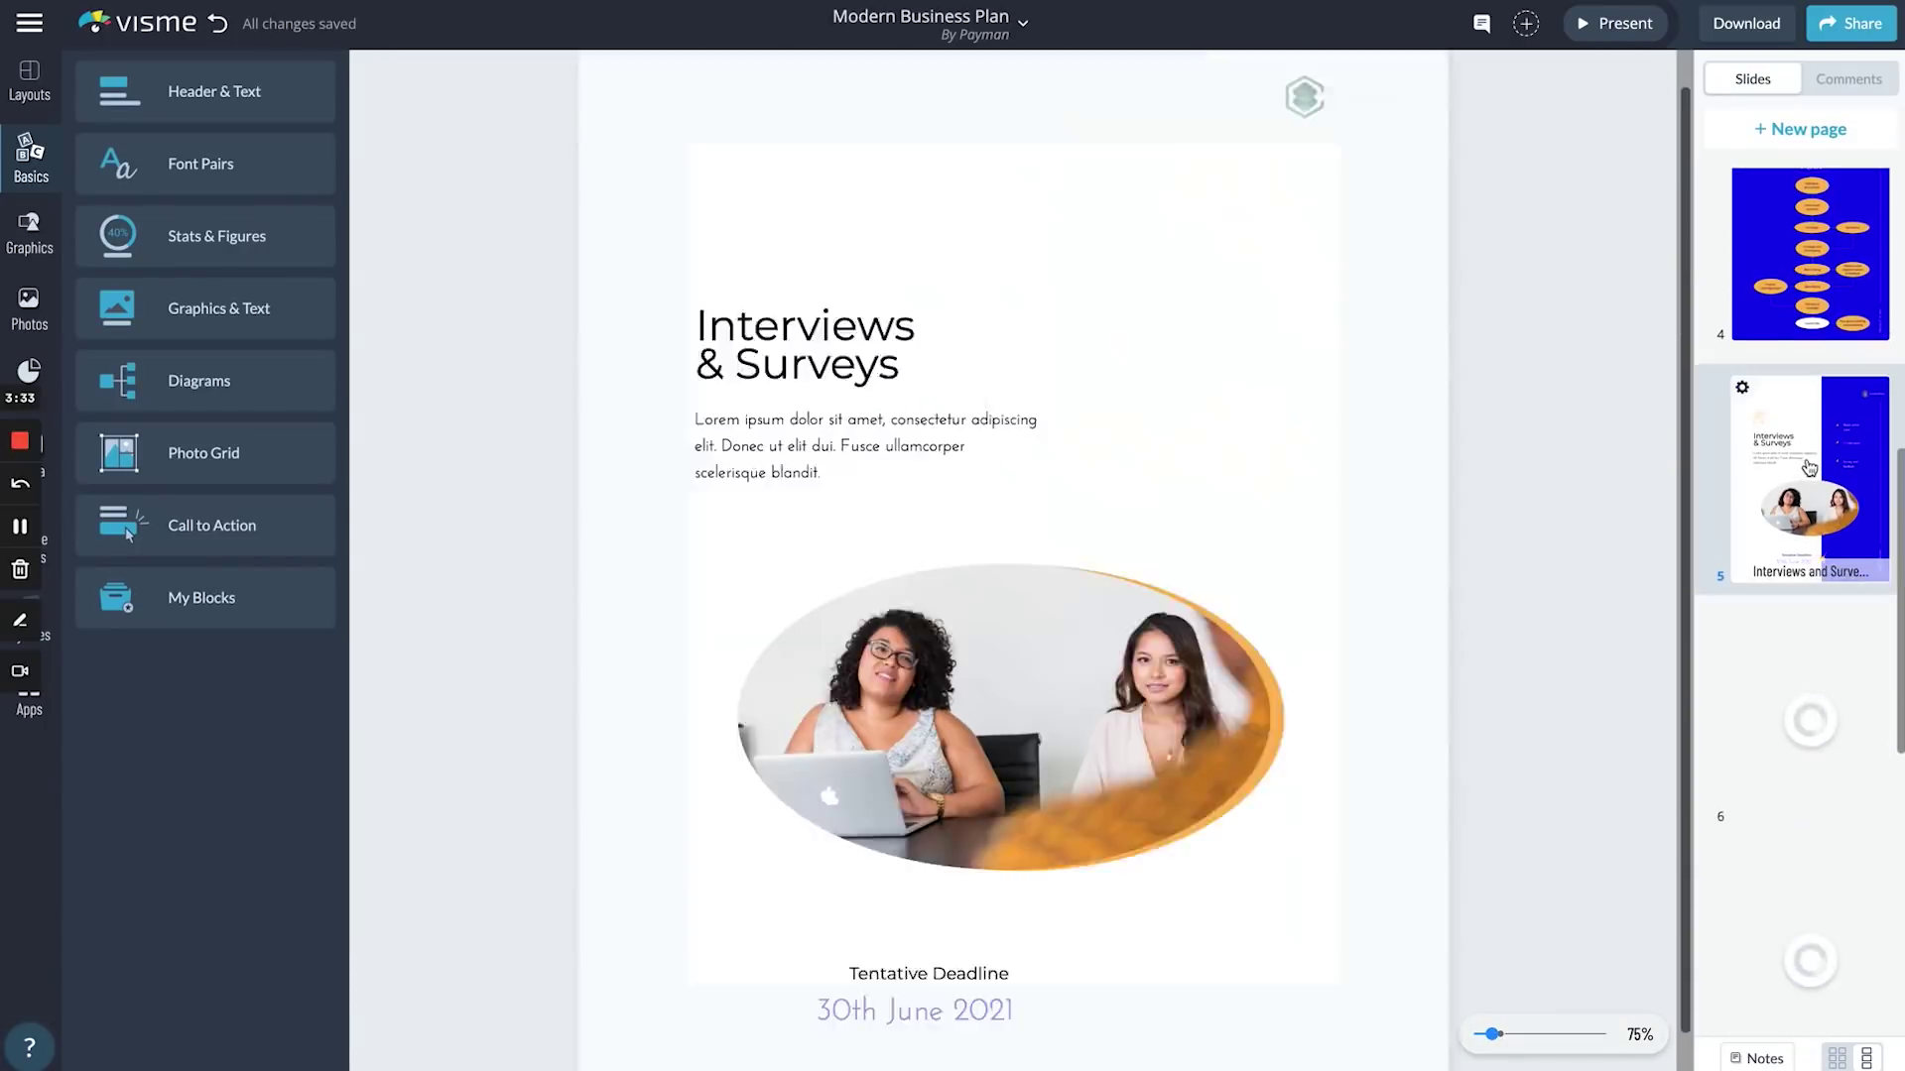
click(1833, 694)
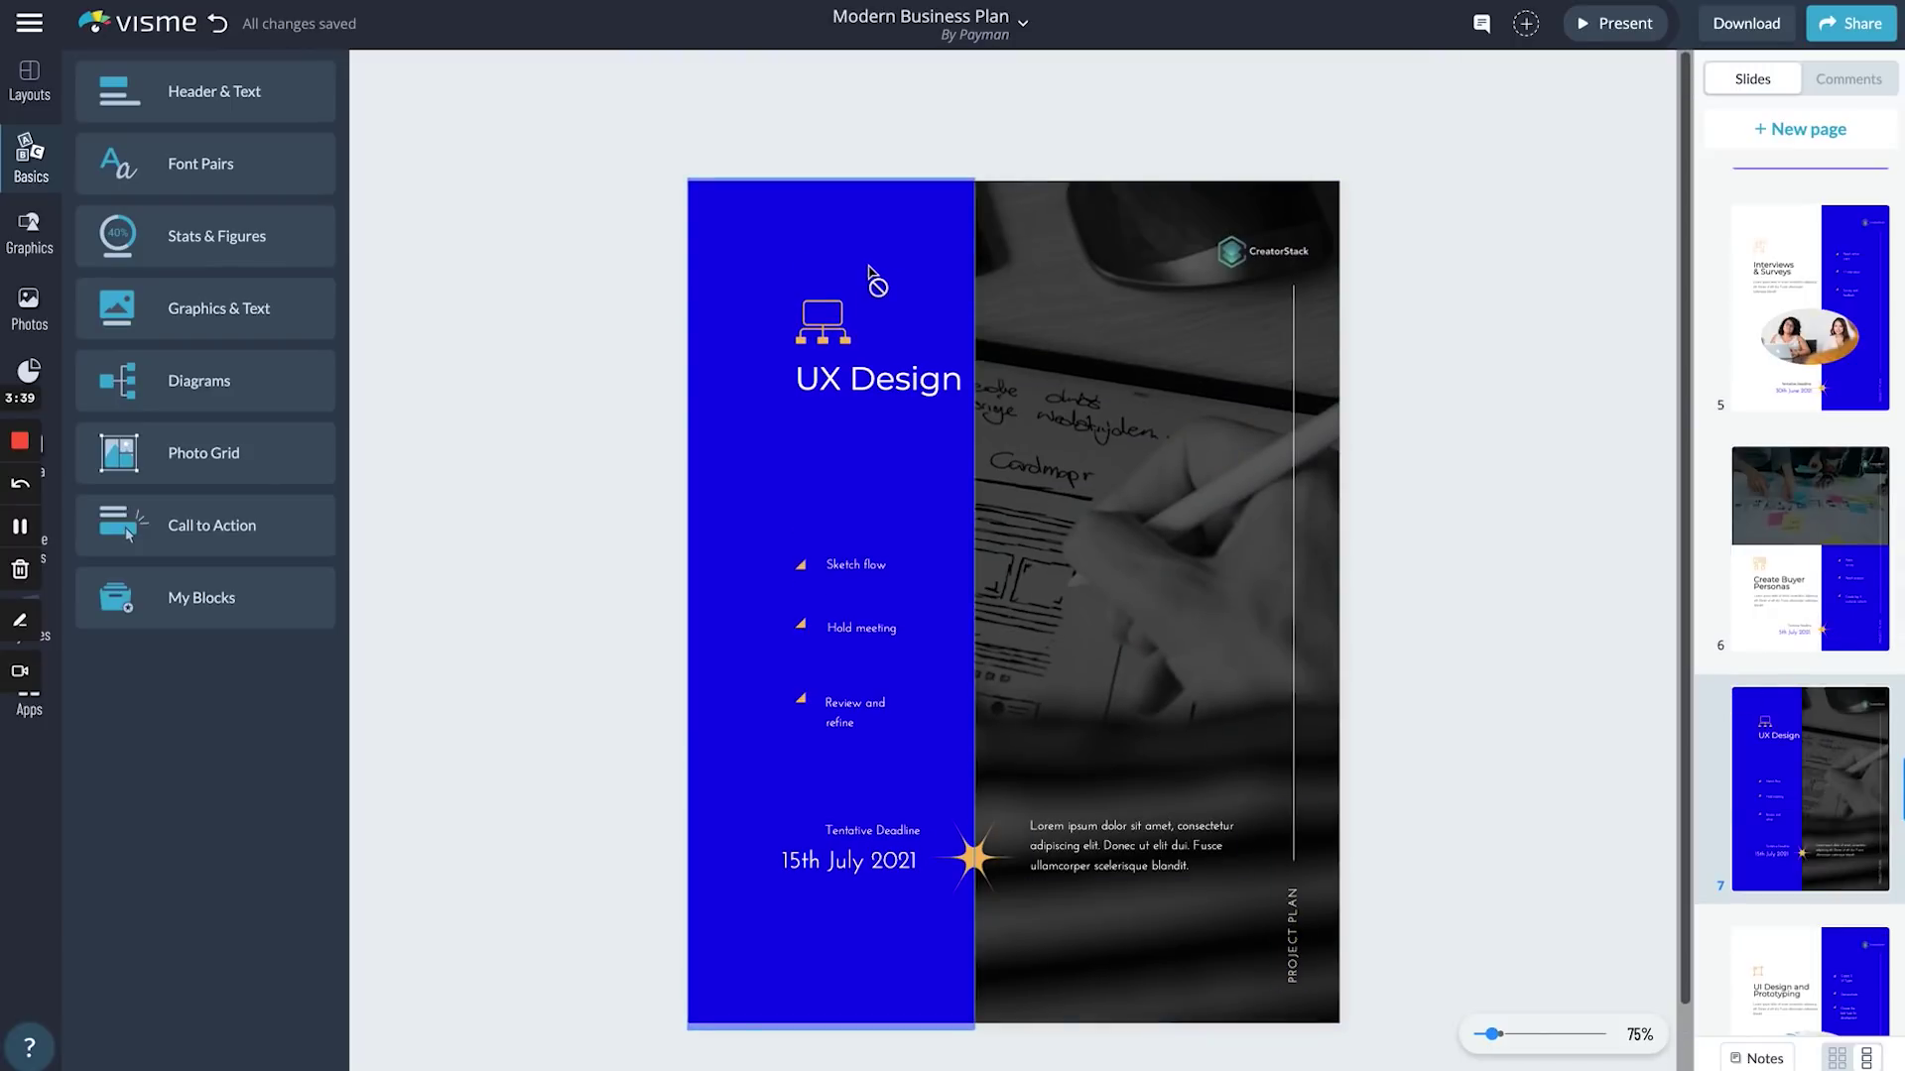
click(872, 281)
click(387, 82)
click(496, 291)
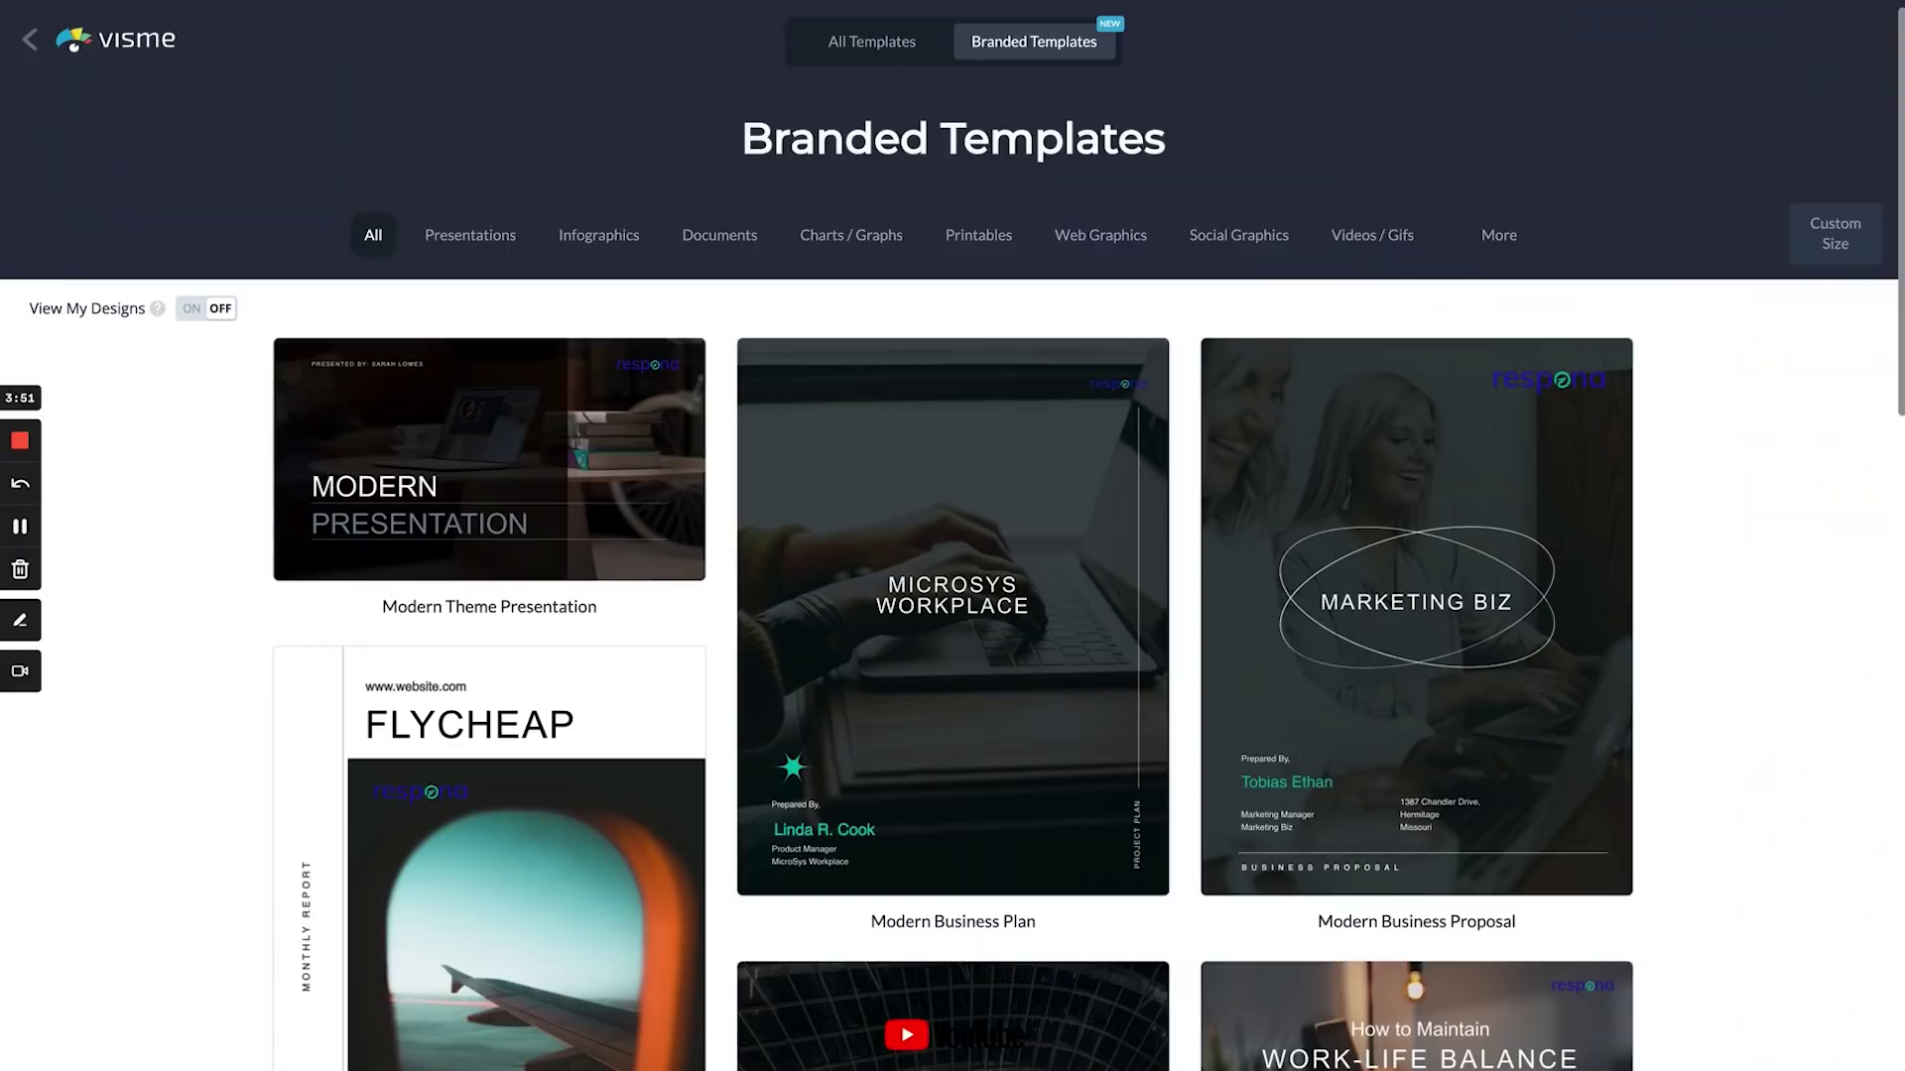
- In Modern Presentation, add an Introduction slide and a profile slide as slide 3
scroll(464, 384, down, 1)
click(465, 385)
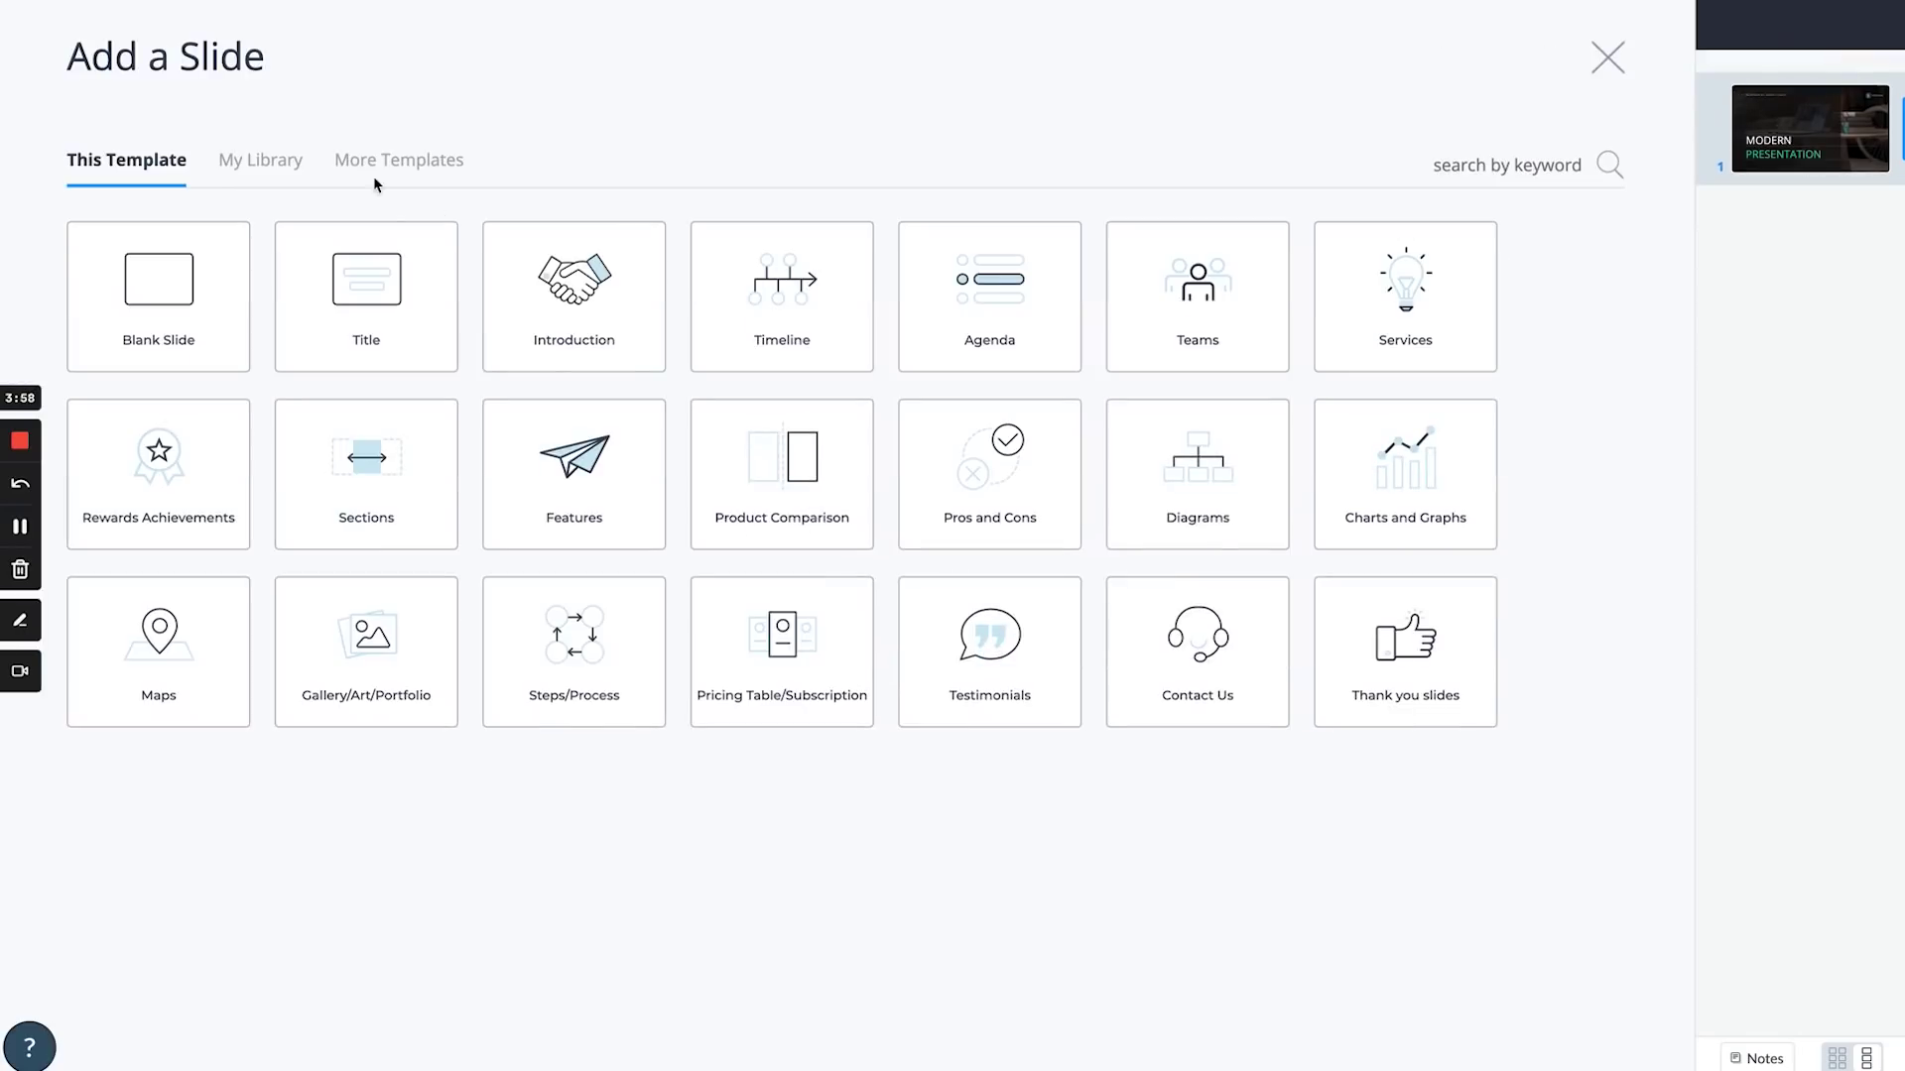
click(574, 298)
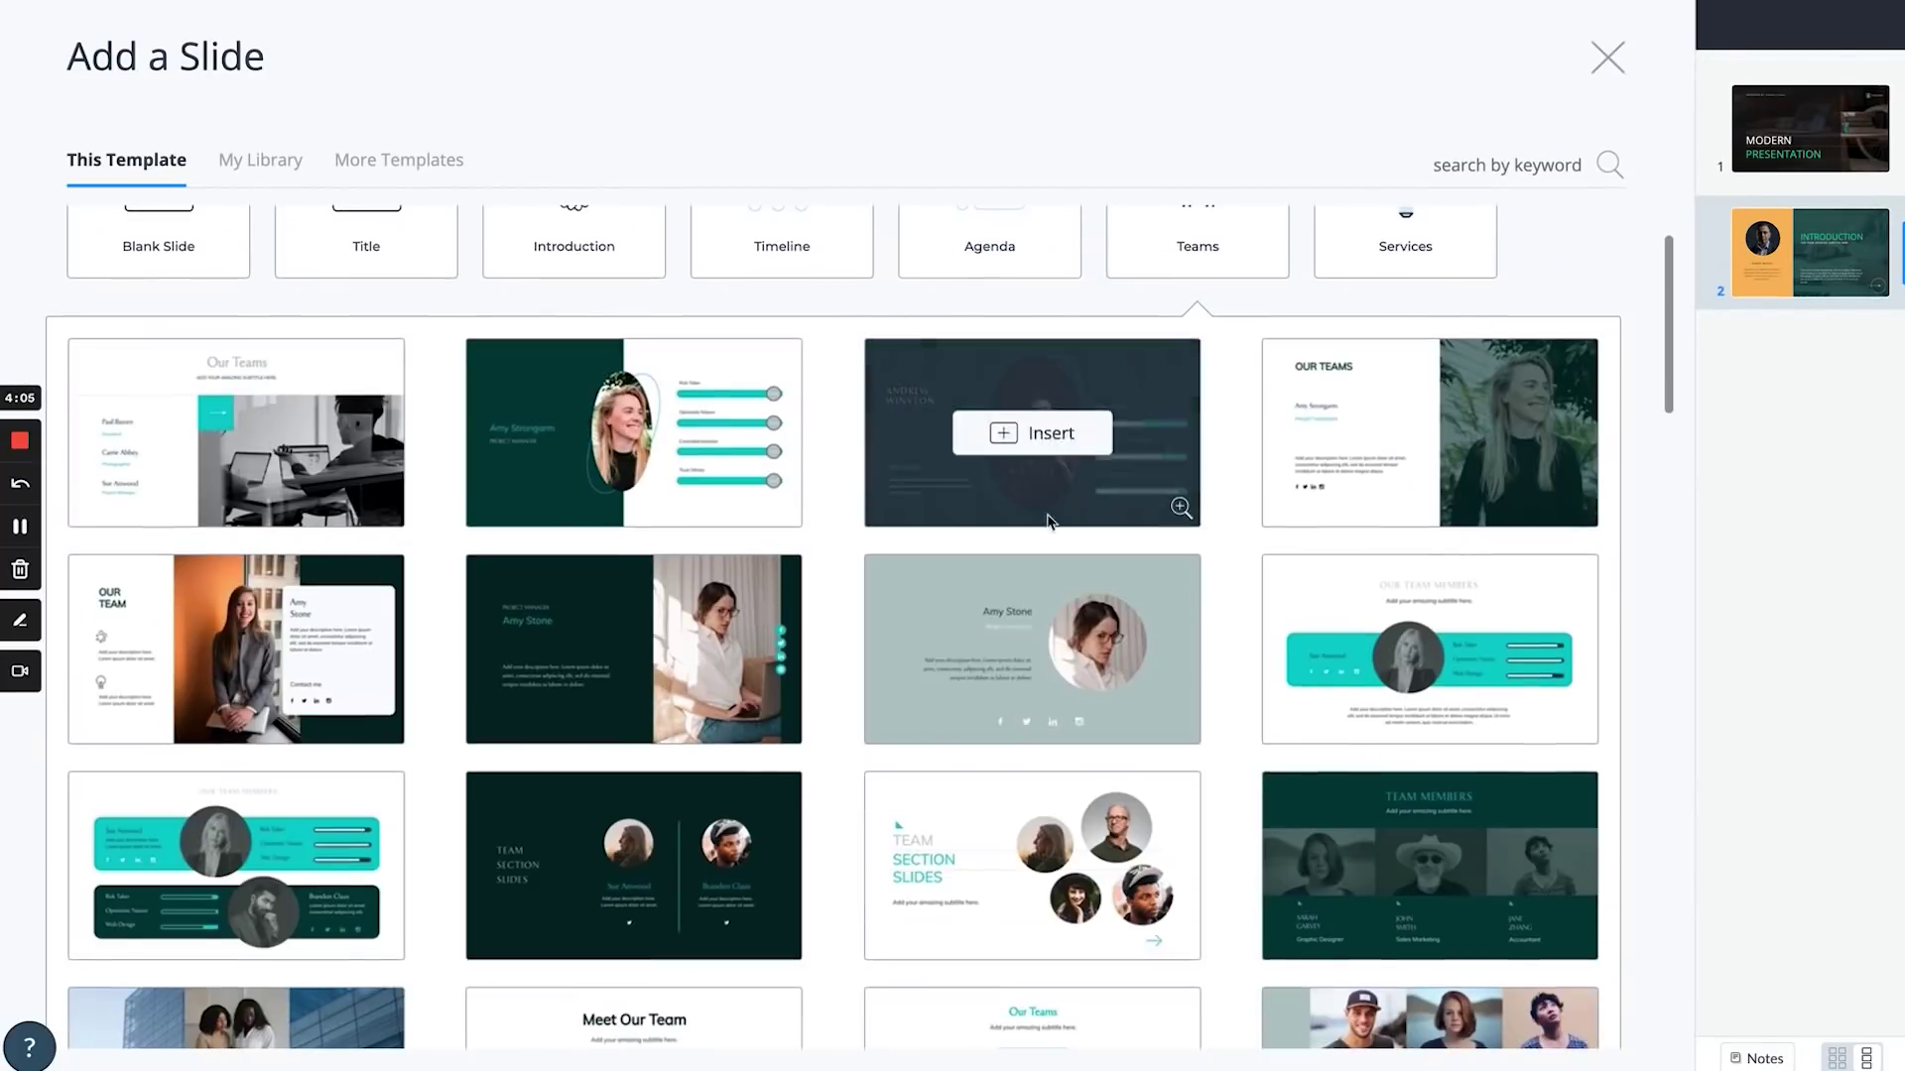
click(978, 429)
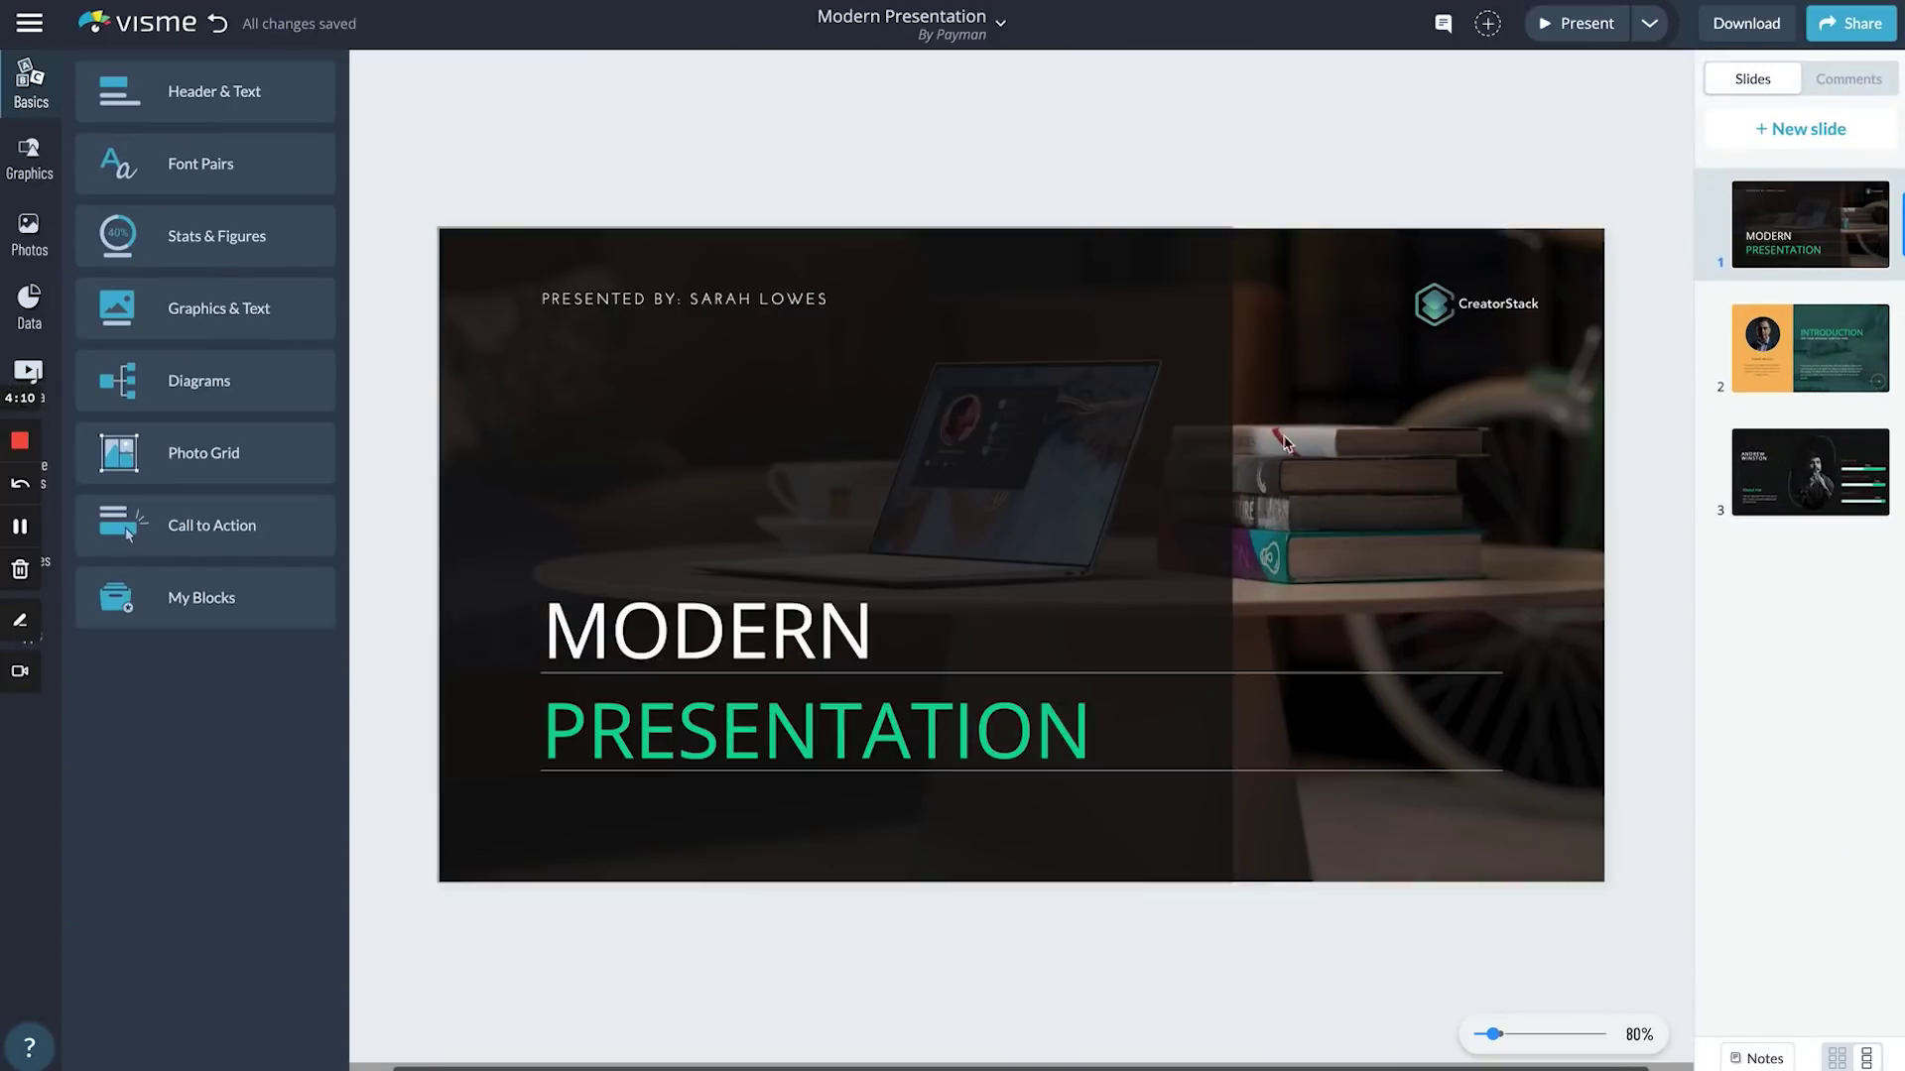
click(712, 715)
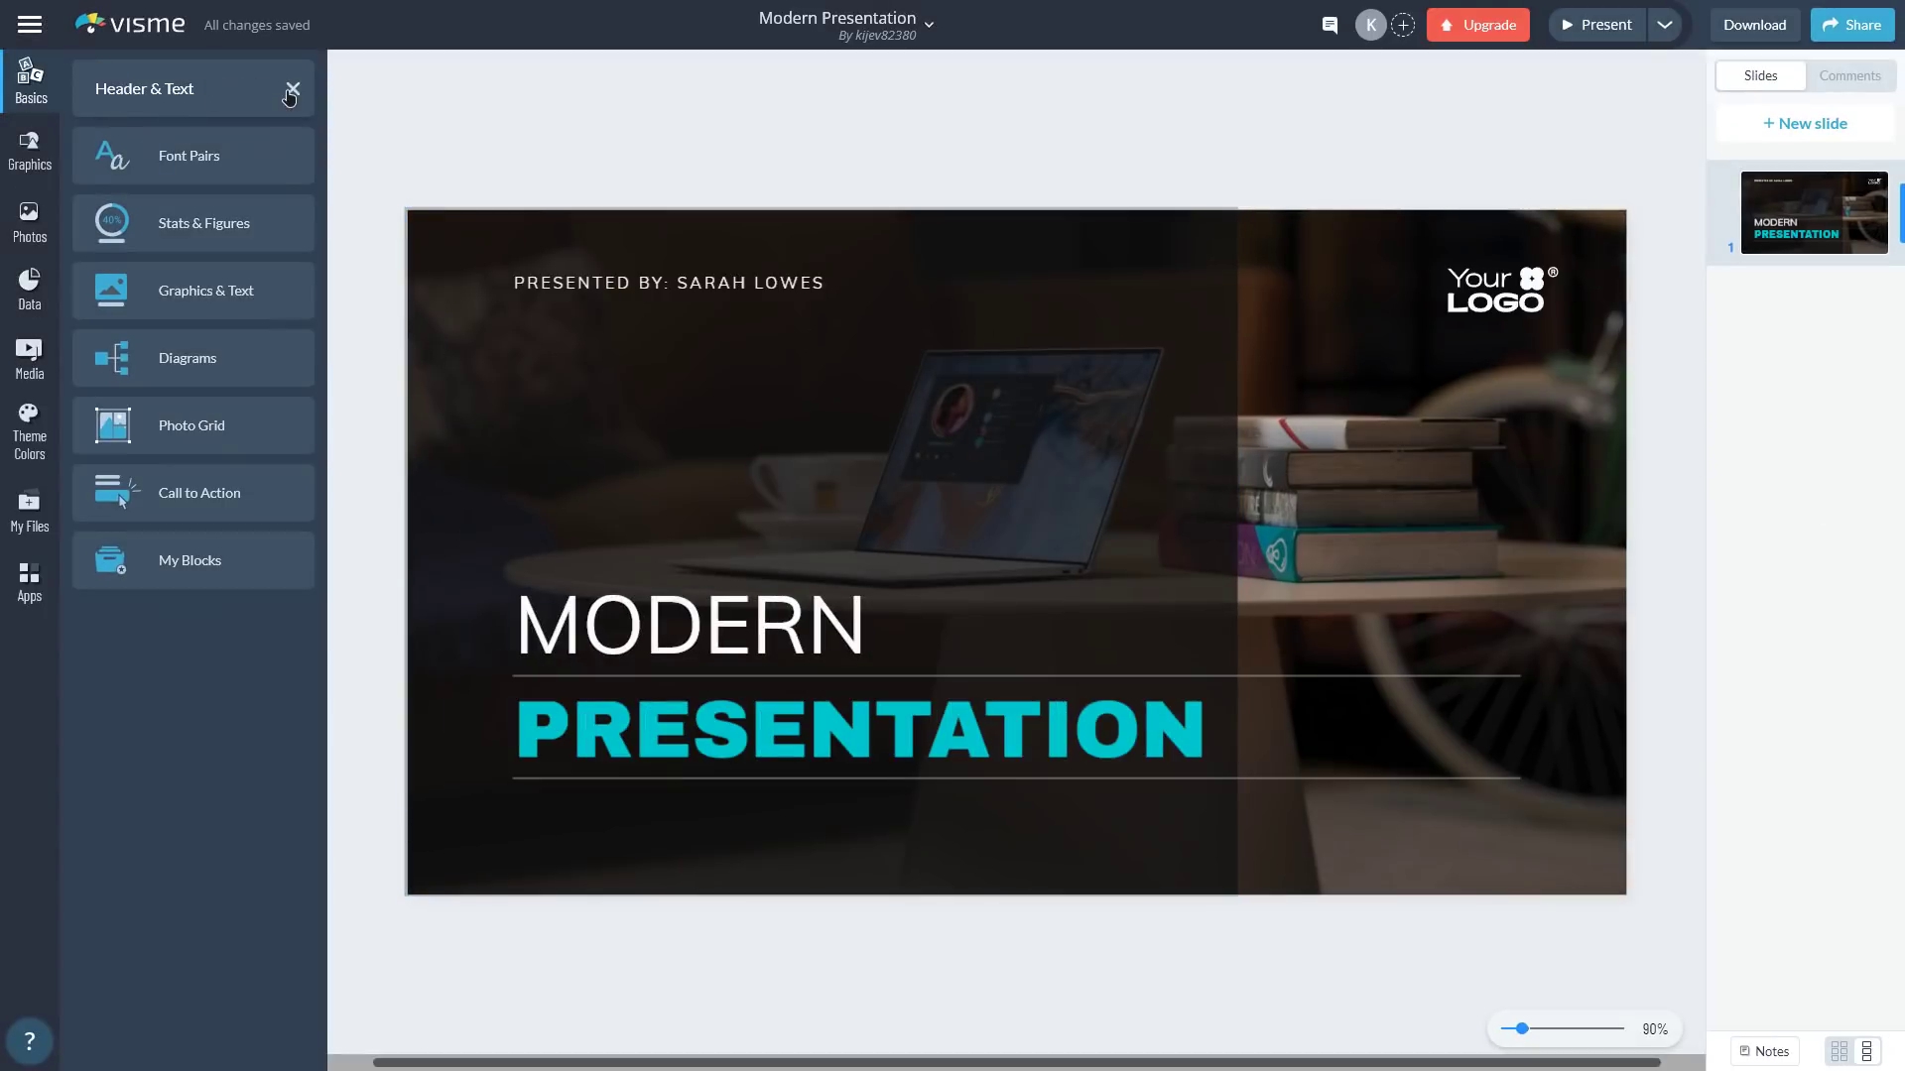
- Browse the Basics Header & Text and Font Pairs collections
scroll(230, 509, down, 4)
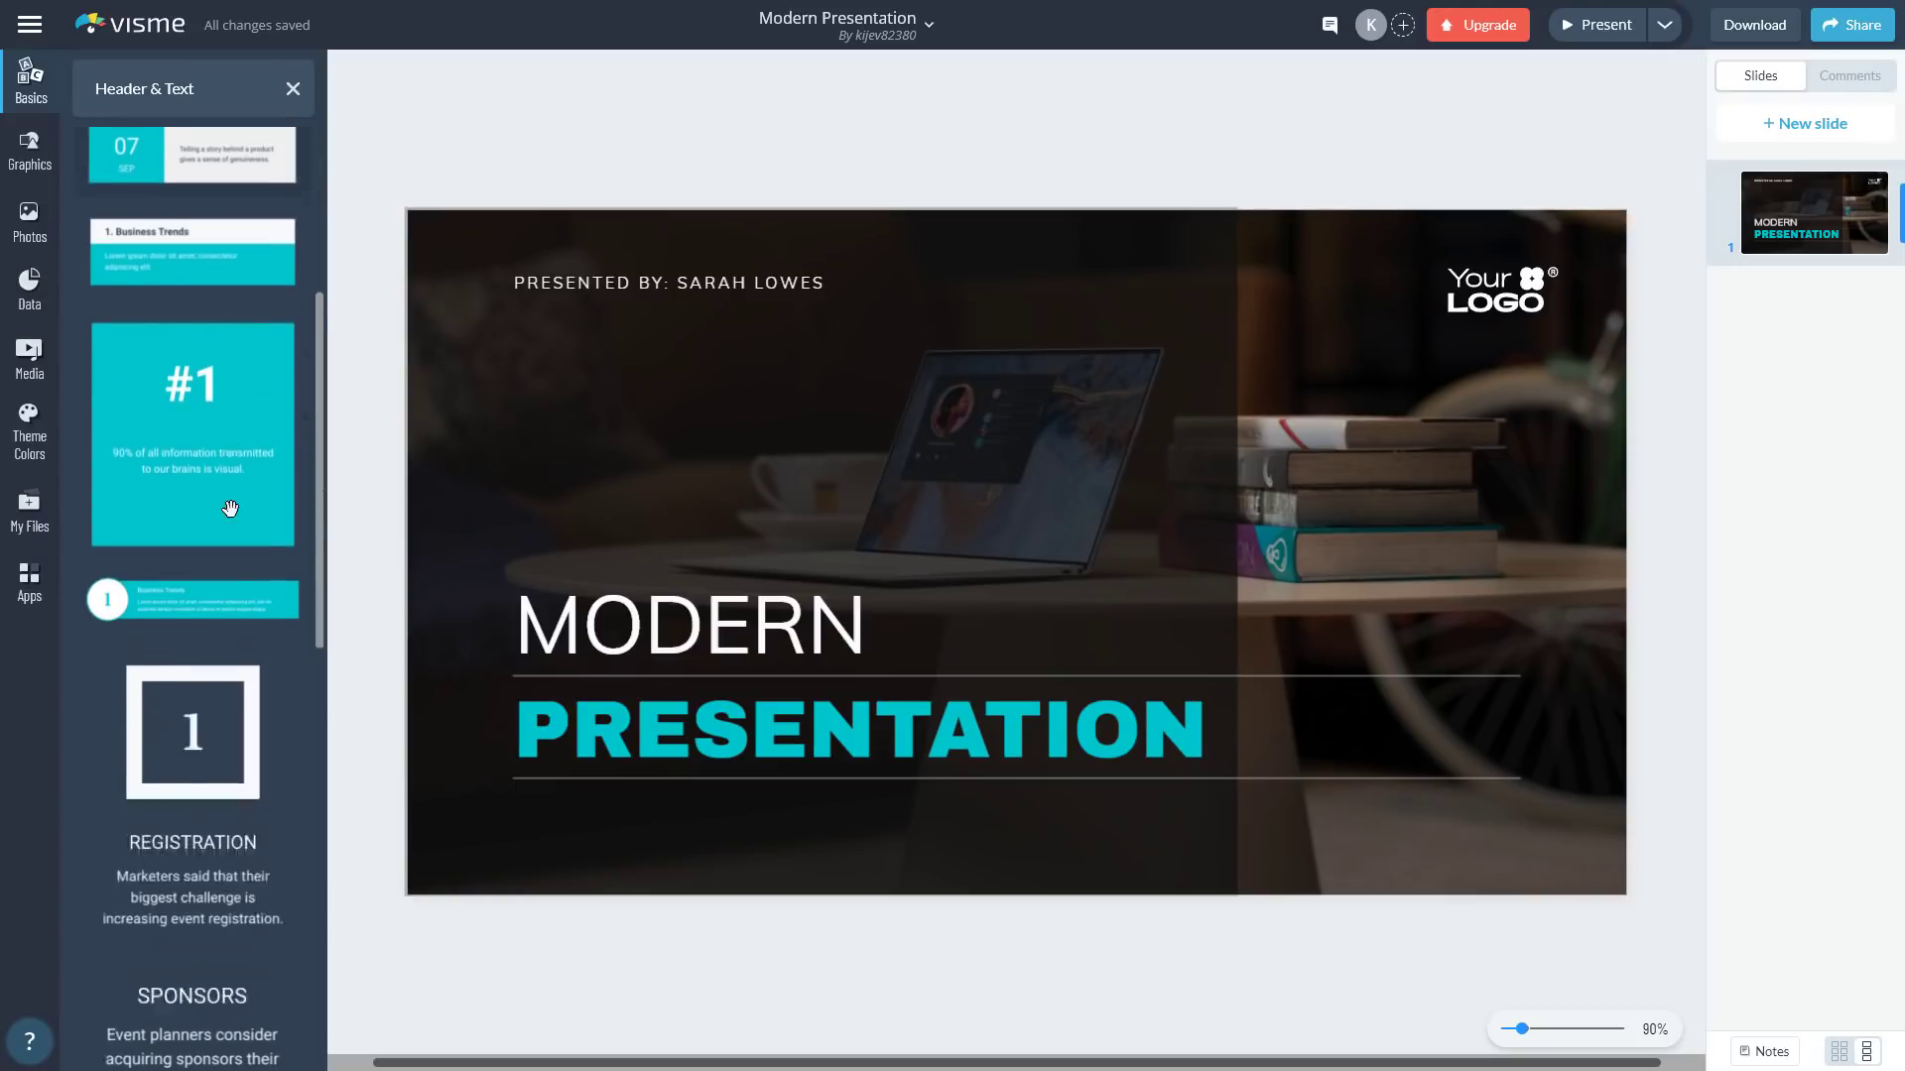
scroll(230, 509, down, 3)
scroll(230, 509, up, 10)
click(293, 88)
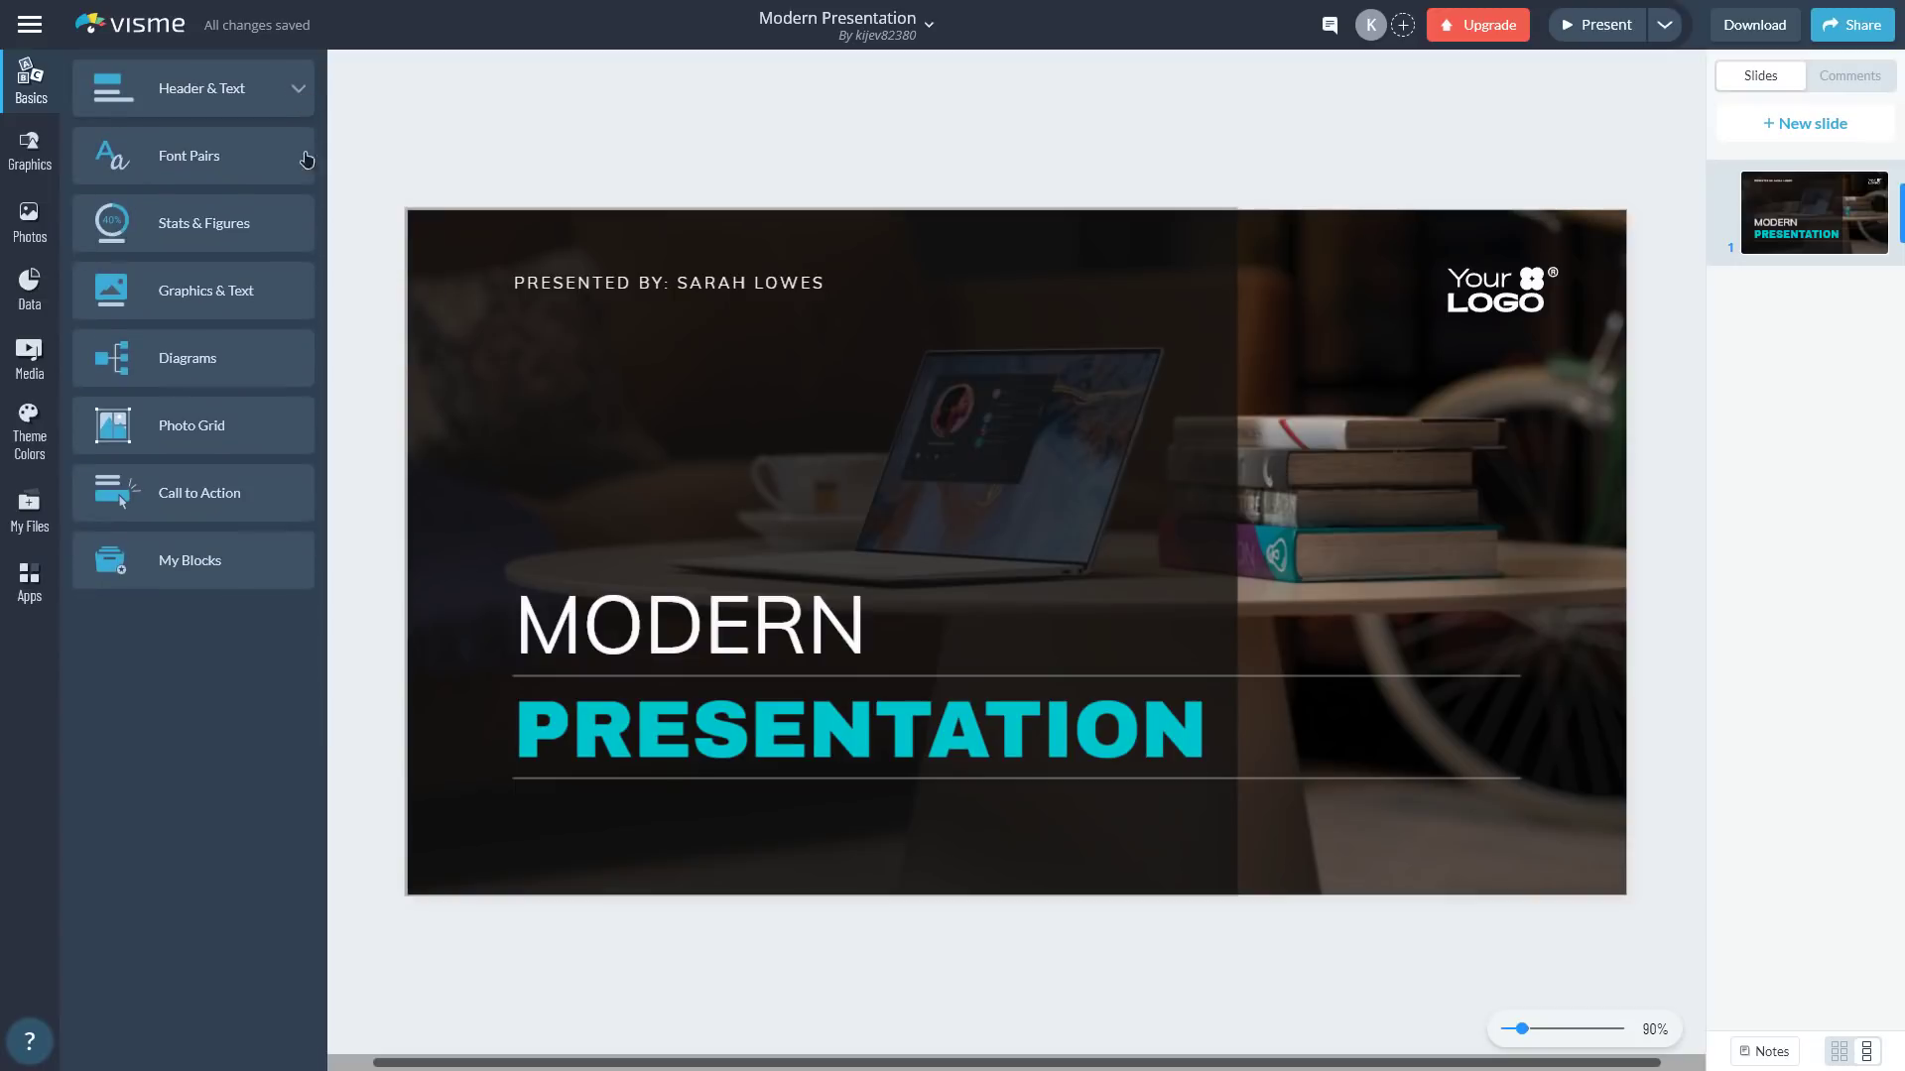
click(207, 167)
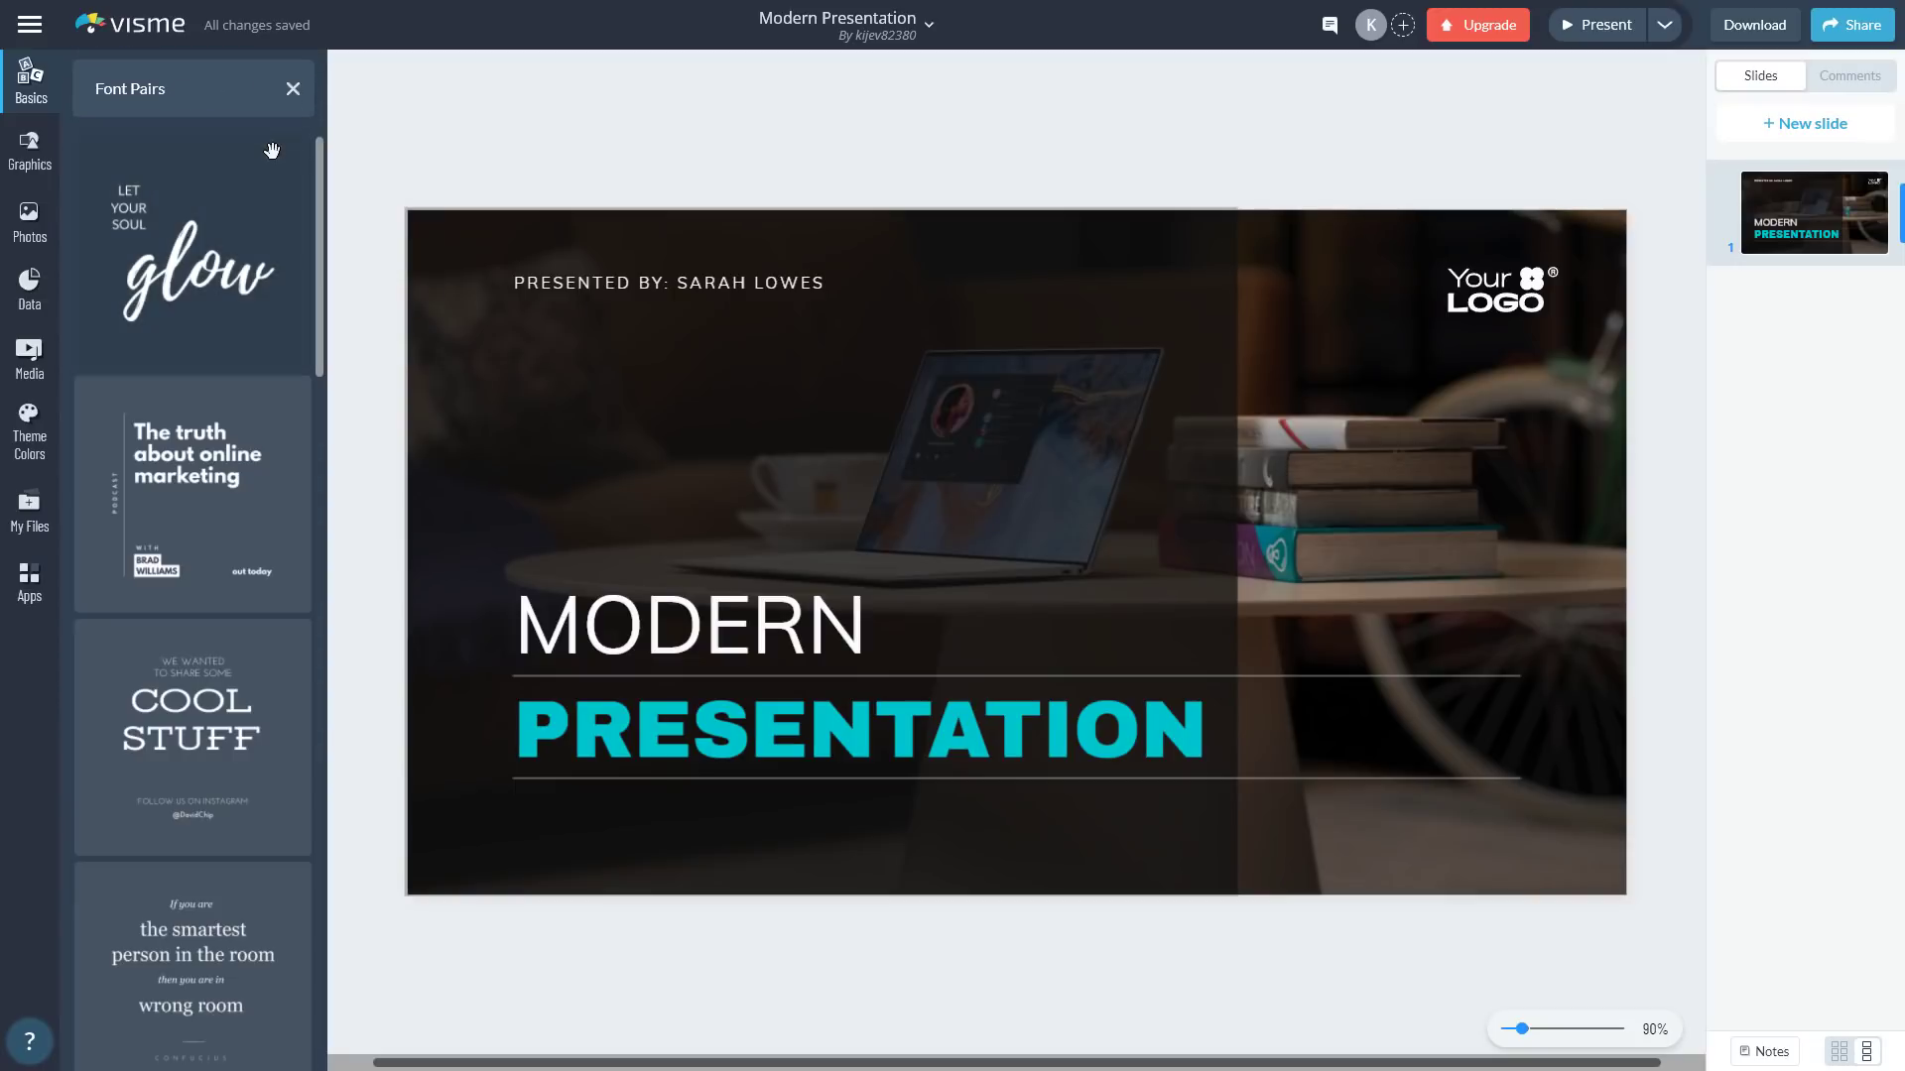
click(294, 90)
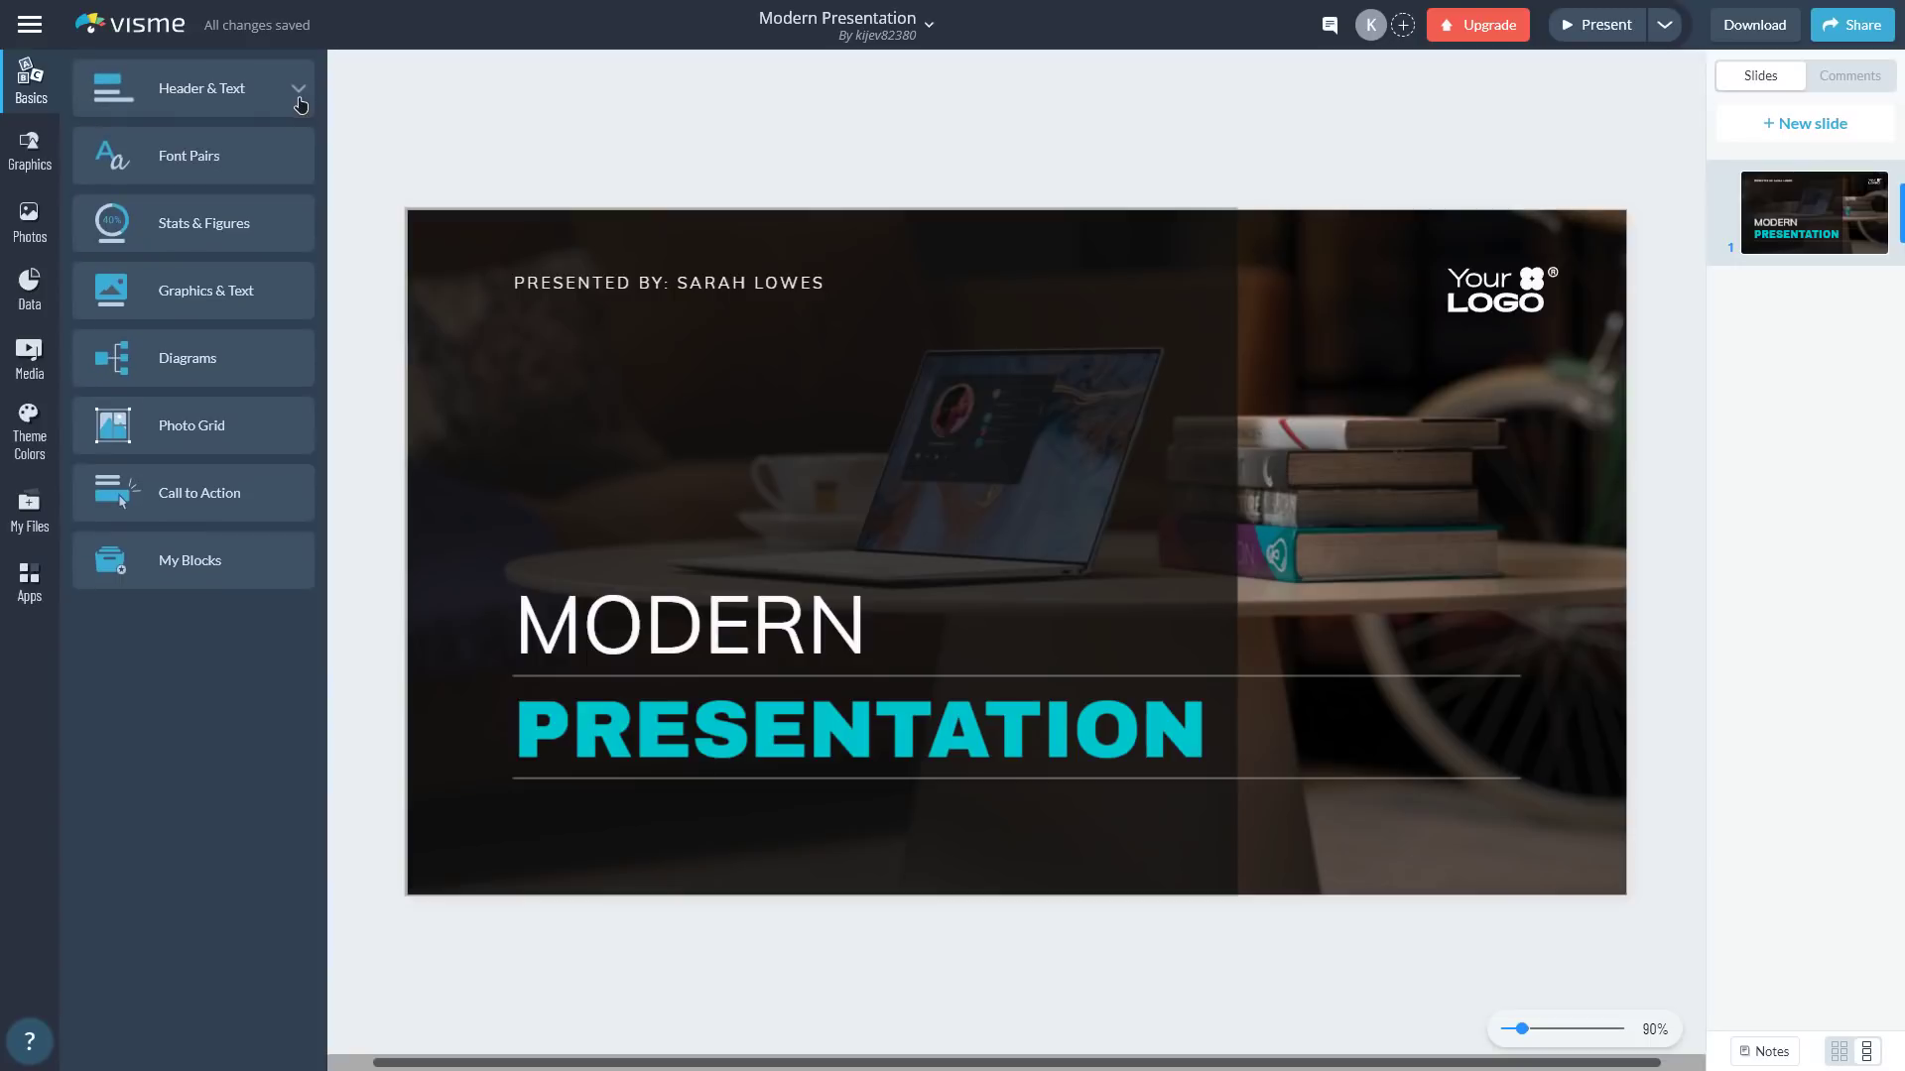
- Filter Graphics' Lines & Shapes by lines, circles and rectangles, then return to the categories
click(47, 161)
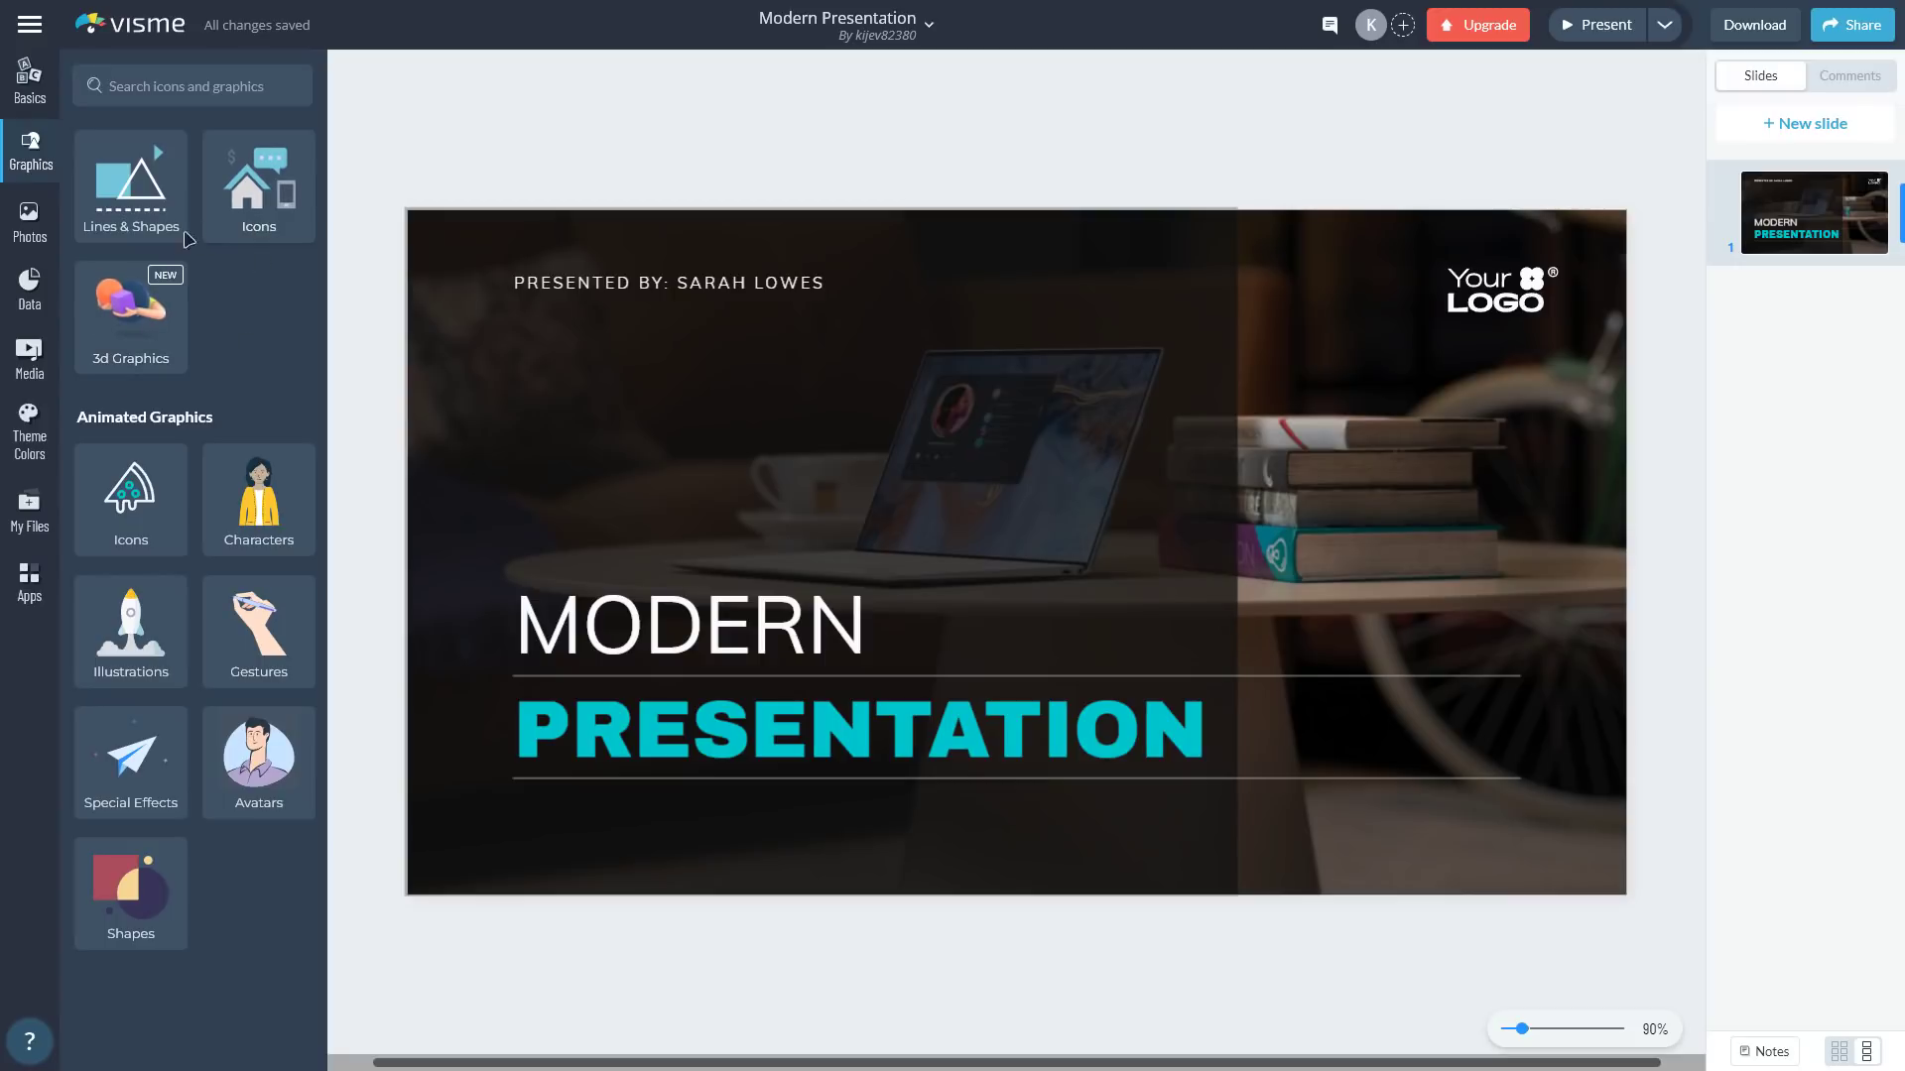
click(114, 202)
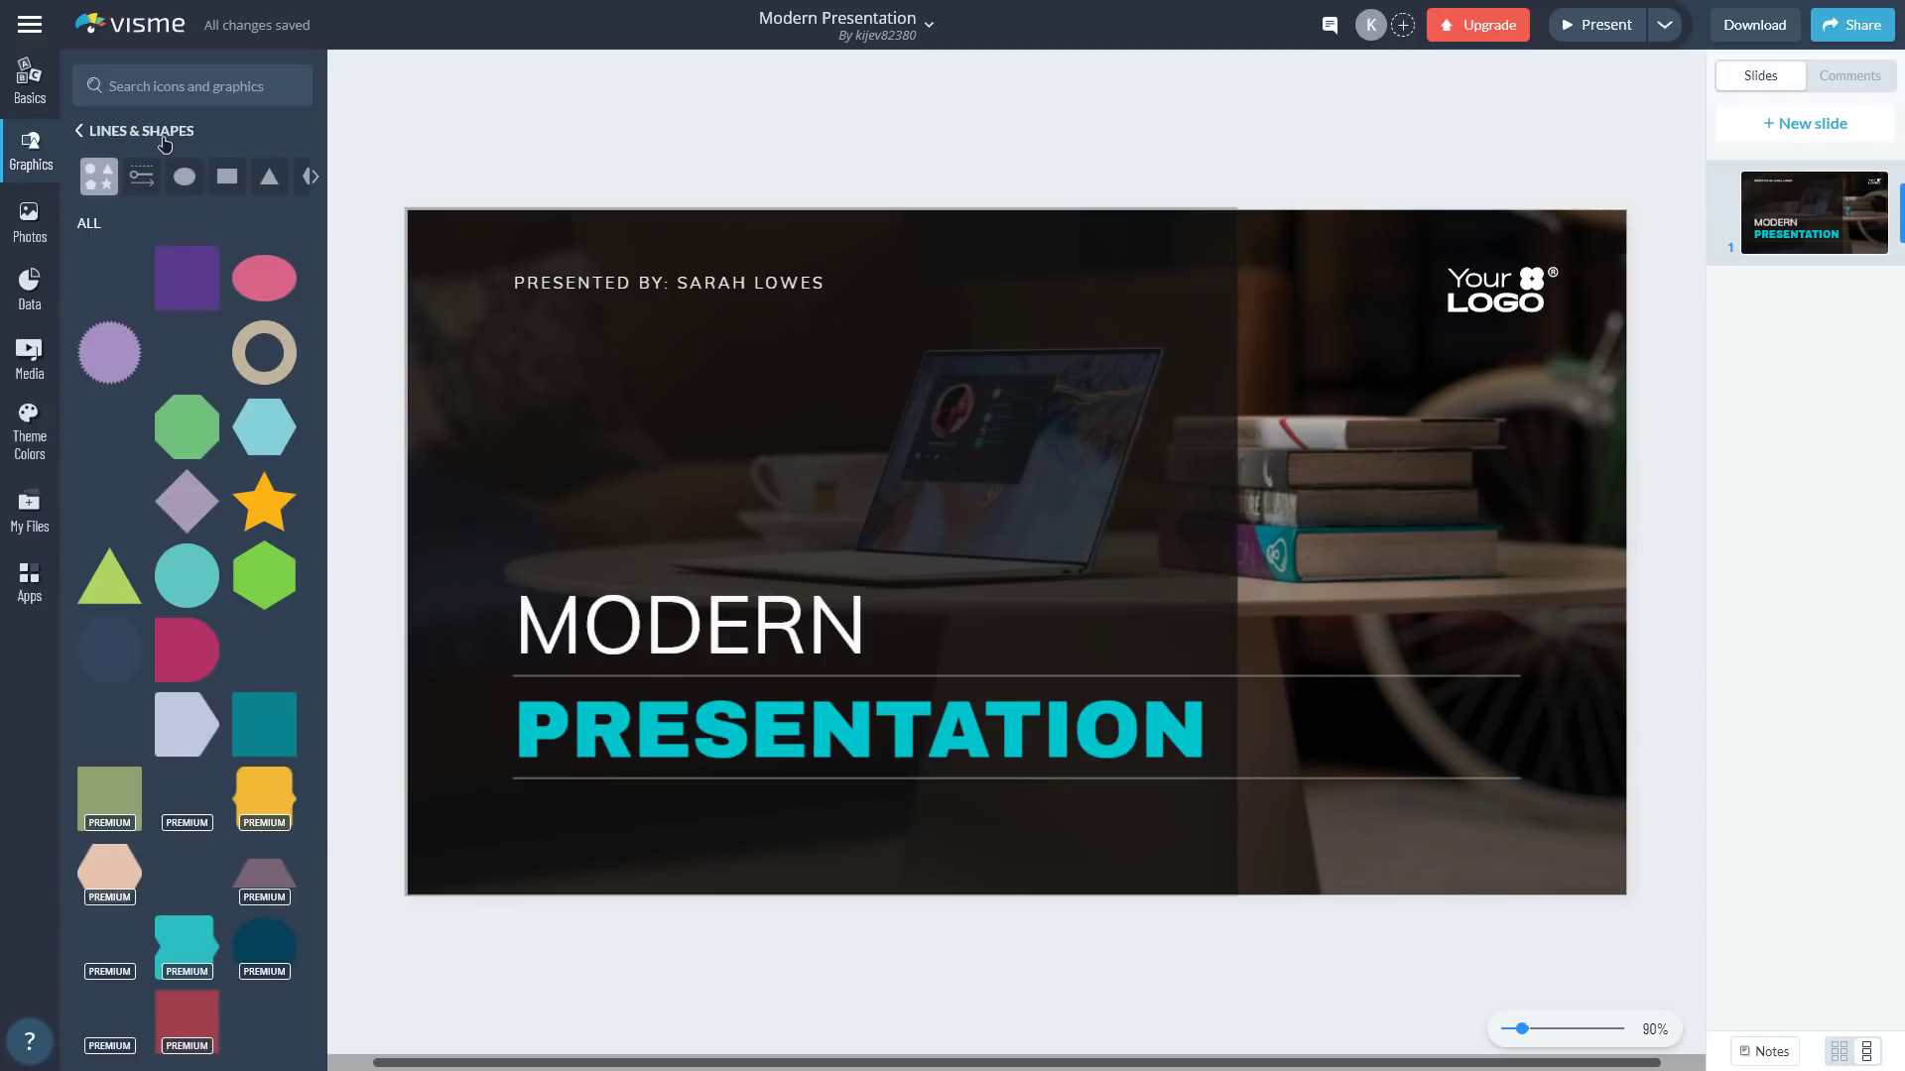
click(140, 177)
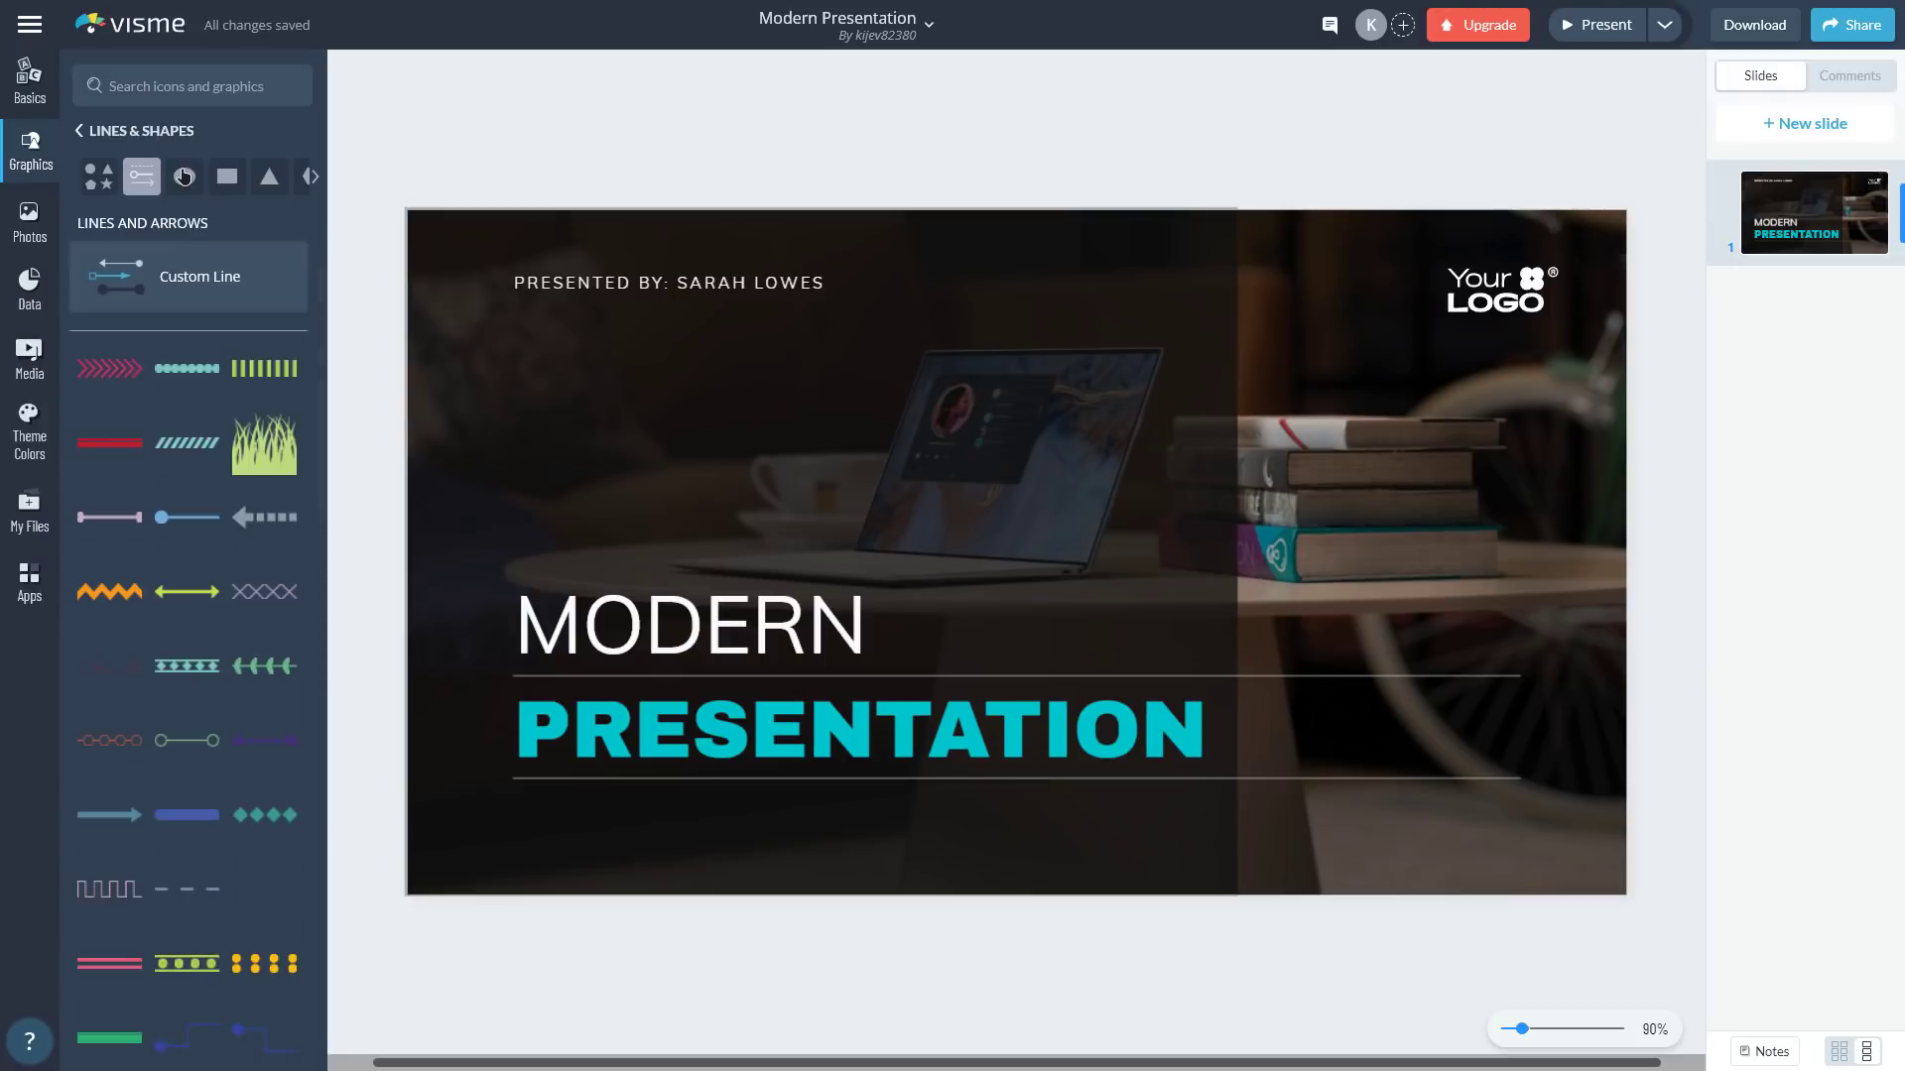
click(184, 177)
click(228, 177)
click(80, 132)
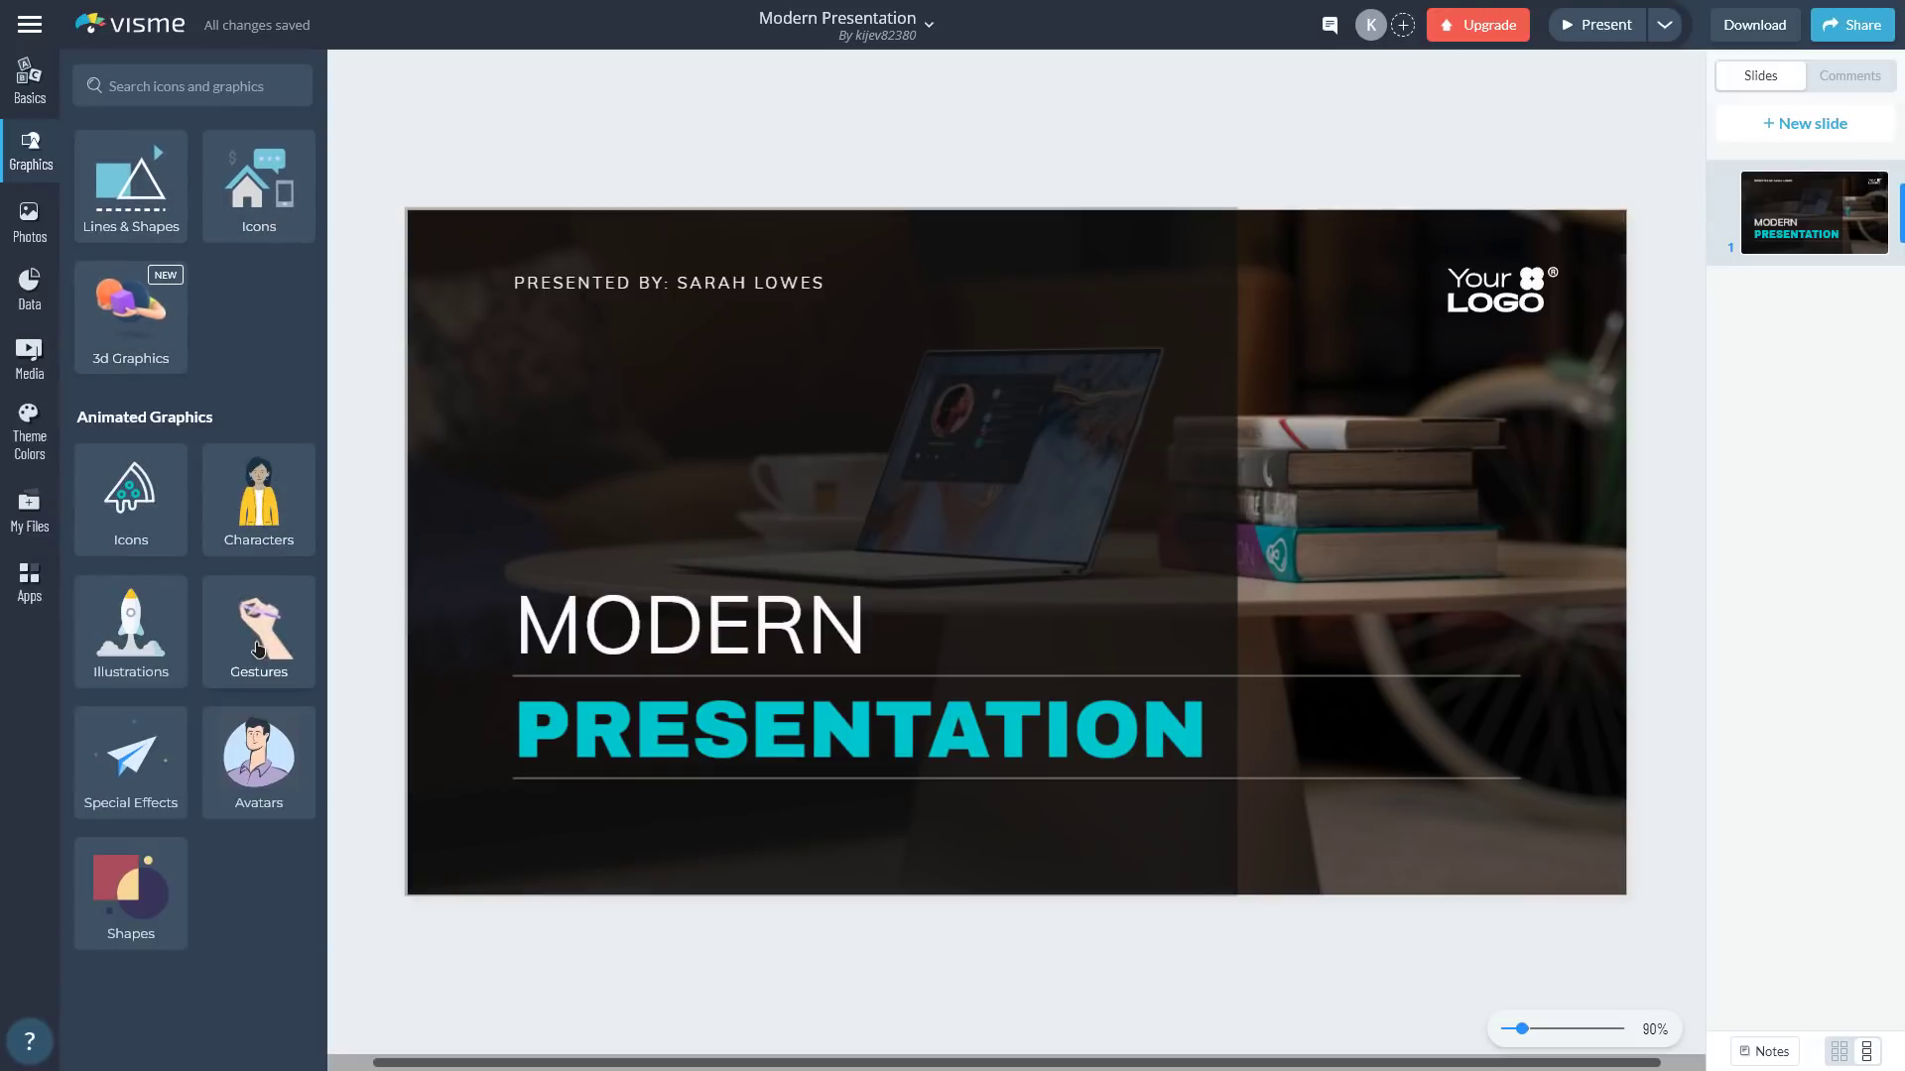
- Browse the GIF, Mockup and Cutout collections, ending on the stock Photo grid
click(44, 236)
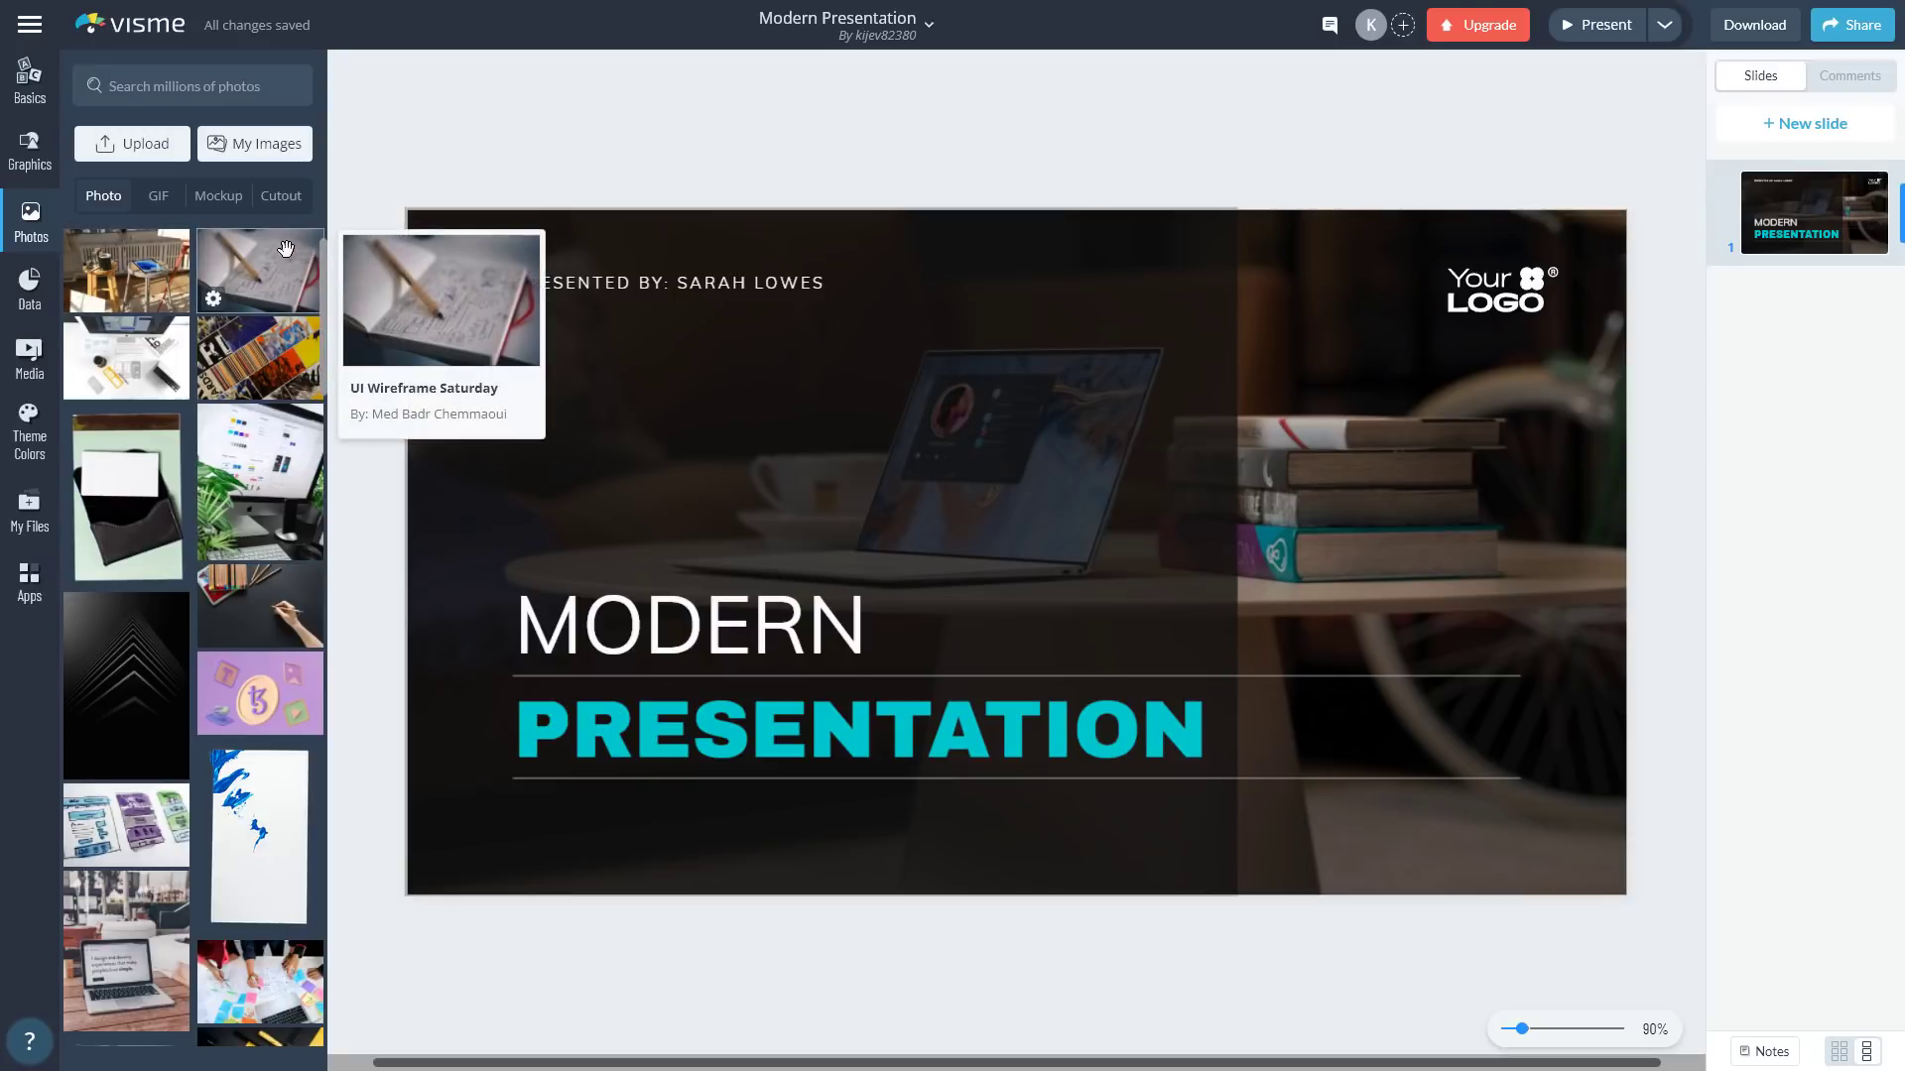
click(158, 195)
click(212, 197)
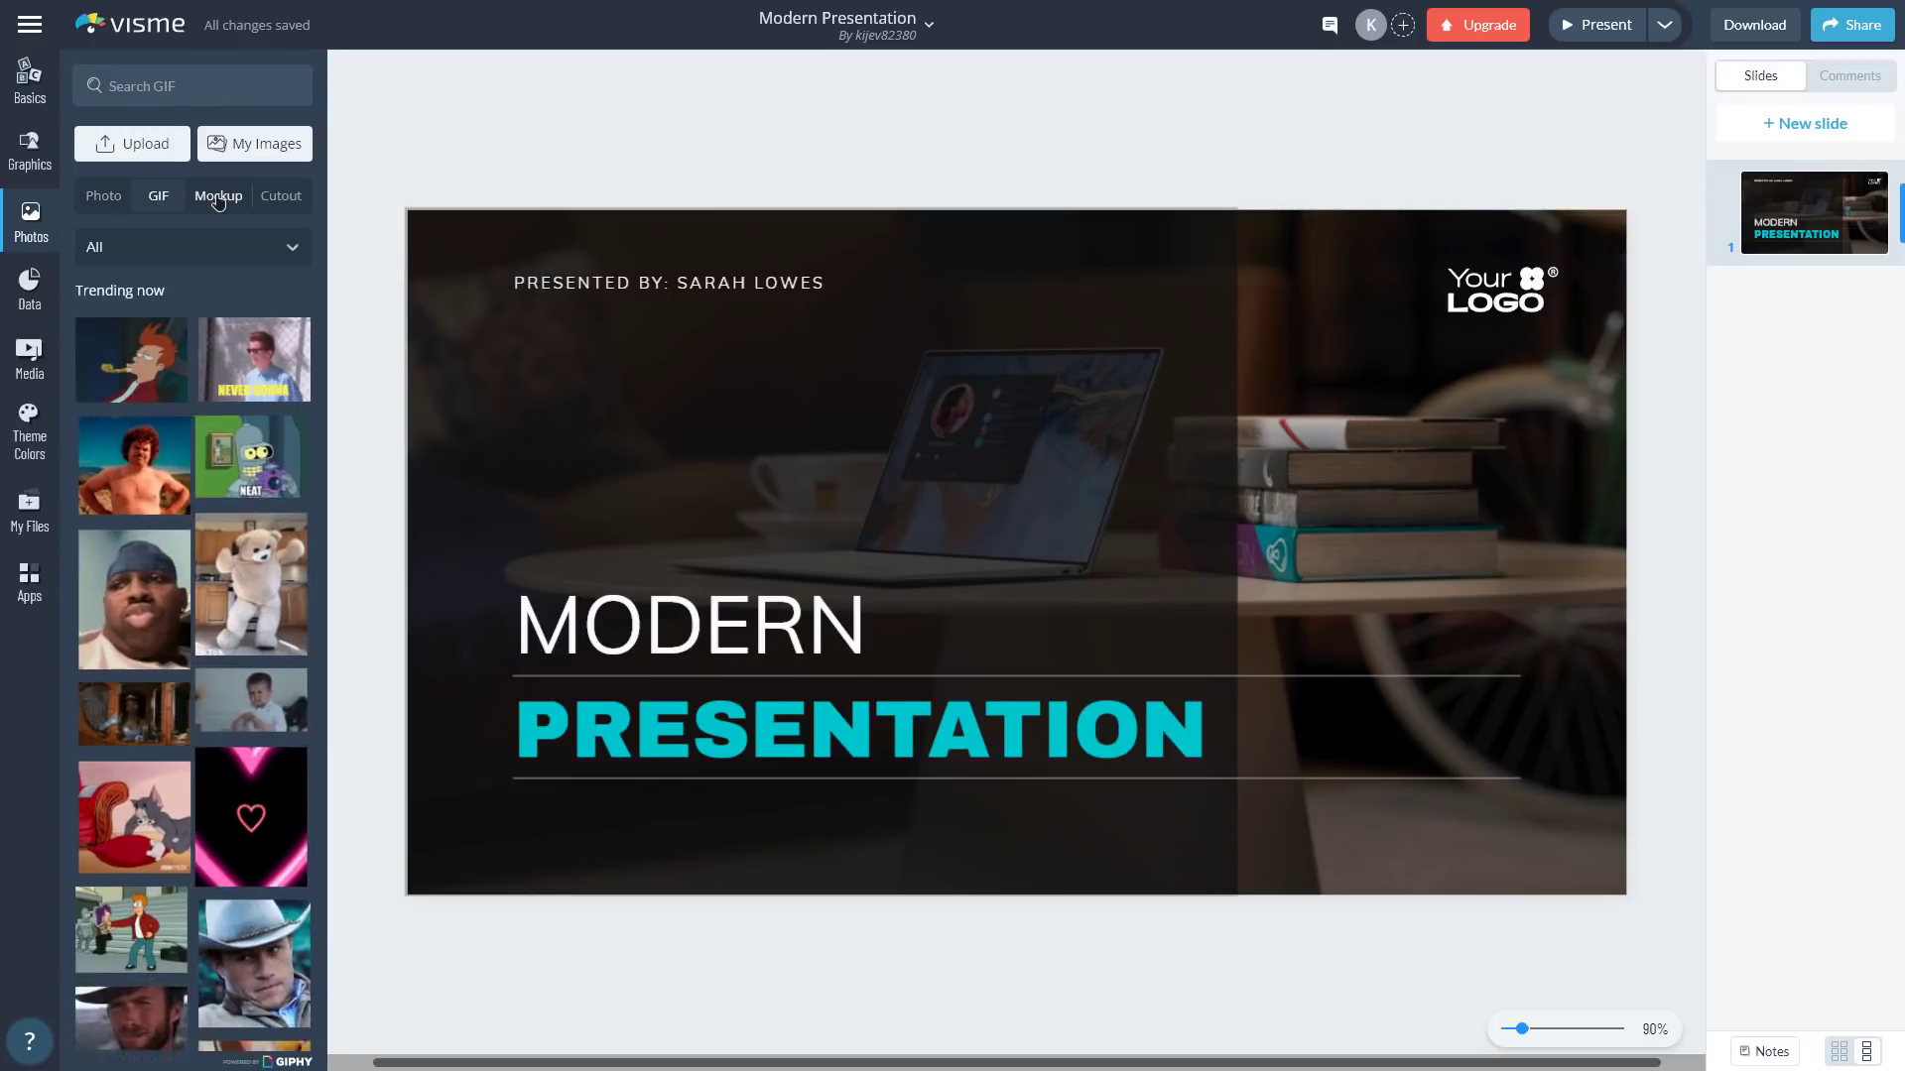
click(279, 198)
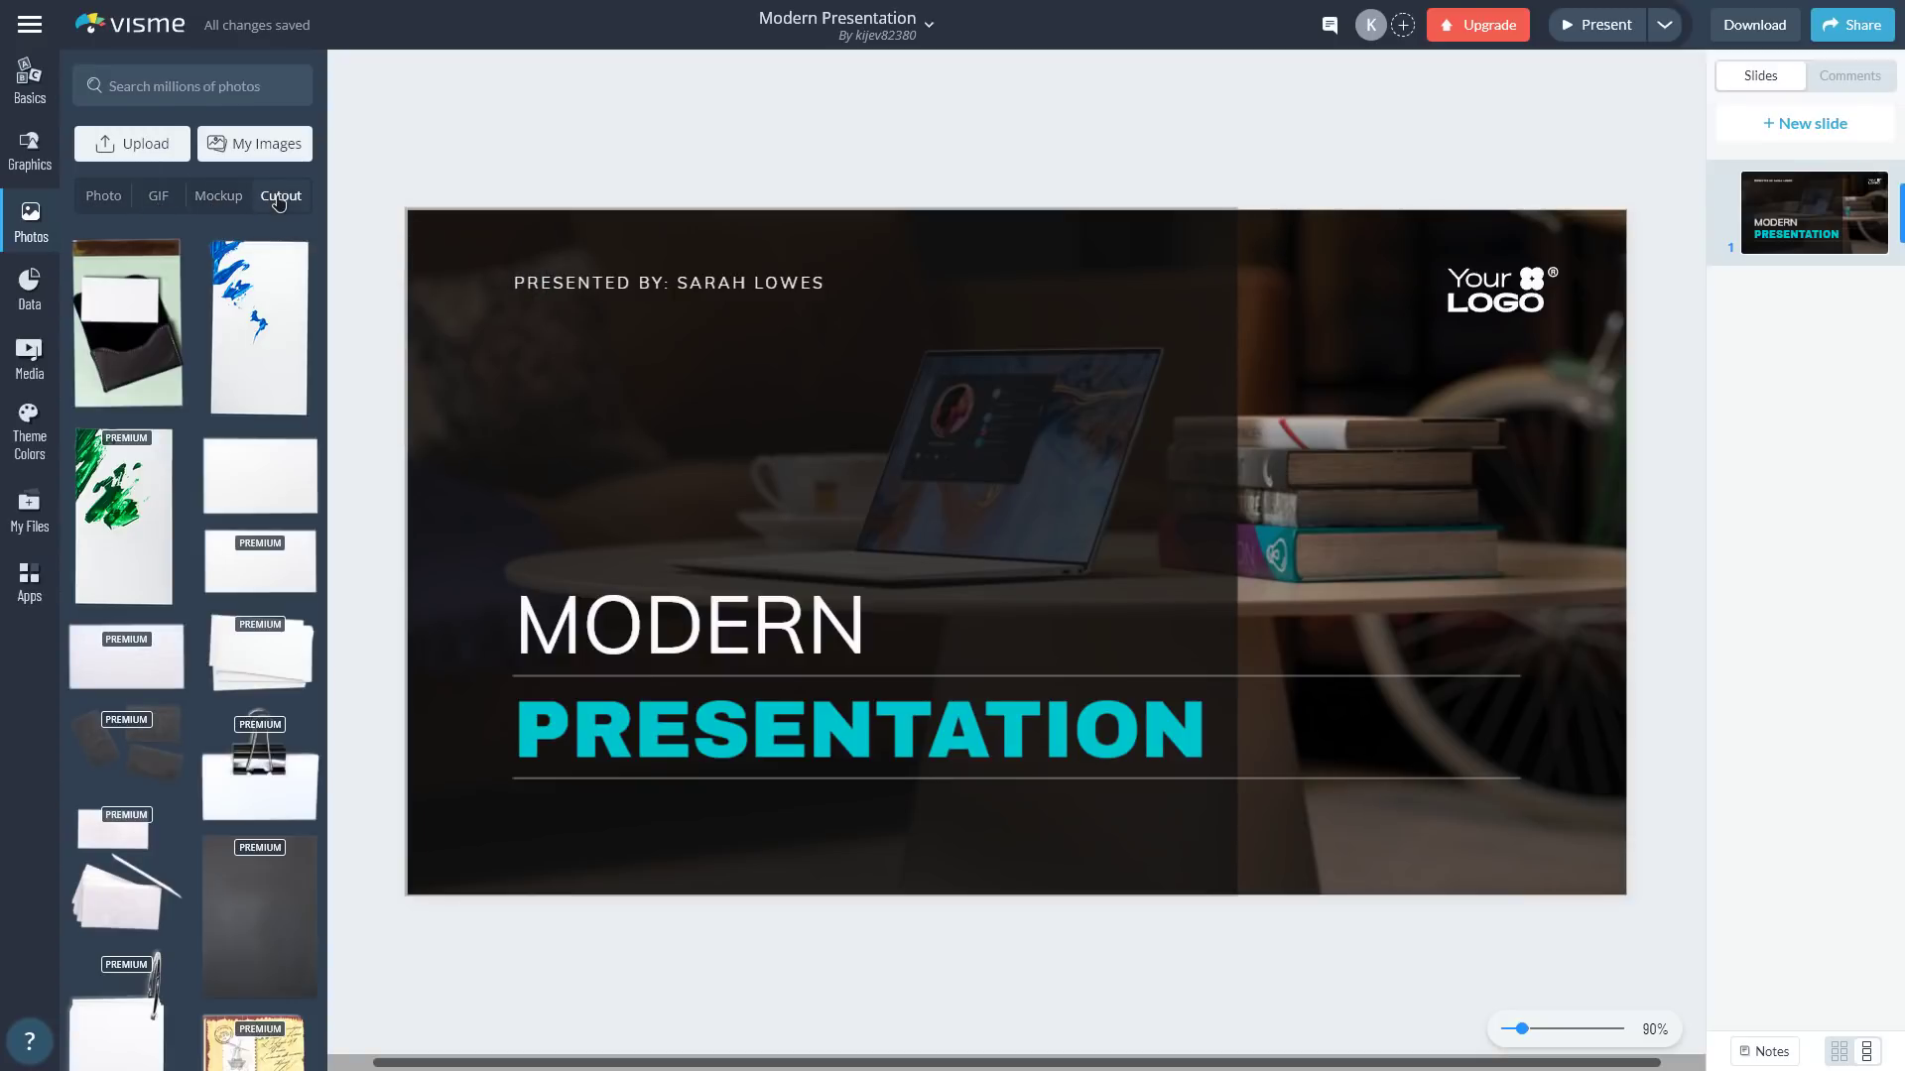
scroll(205, 466, down, 8)
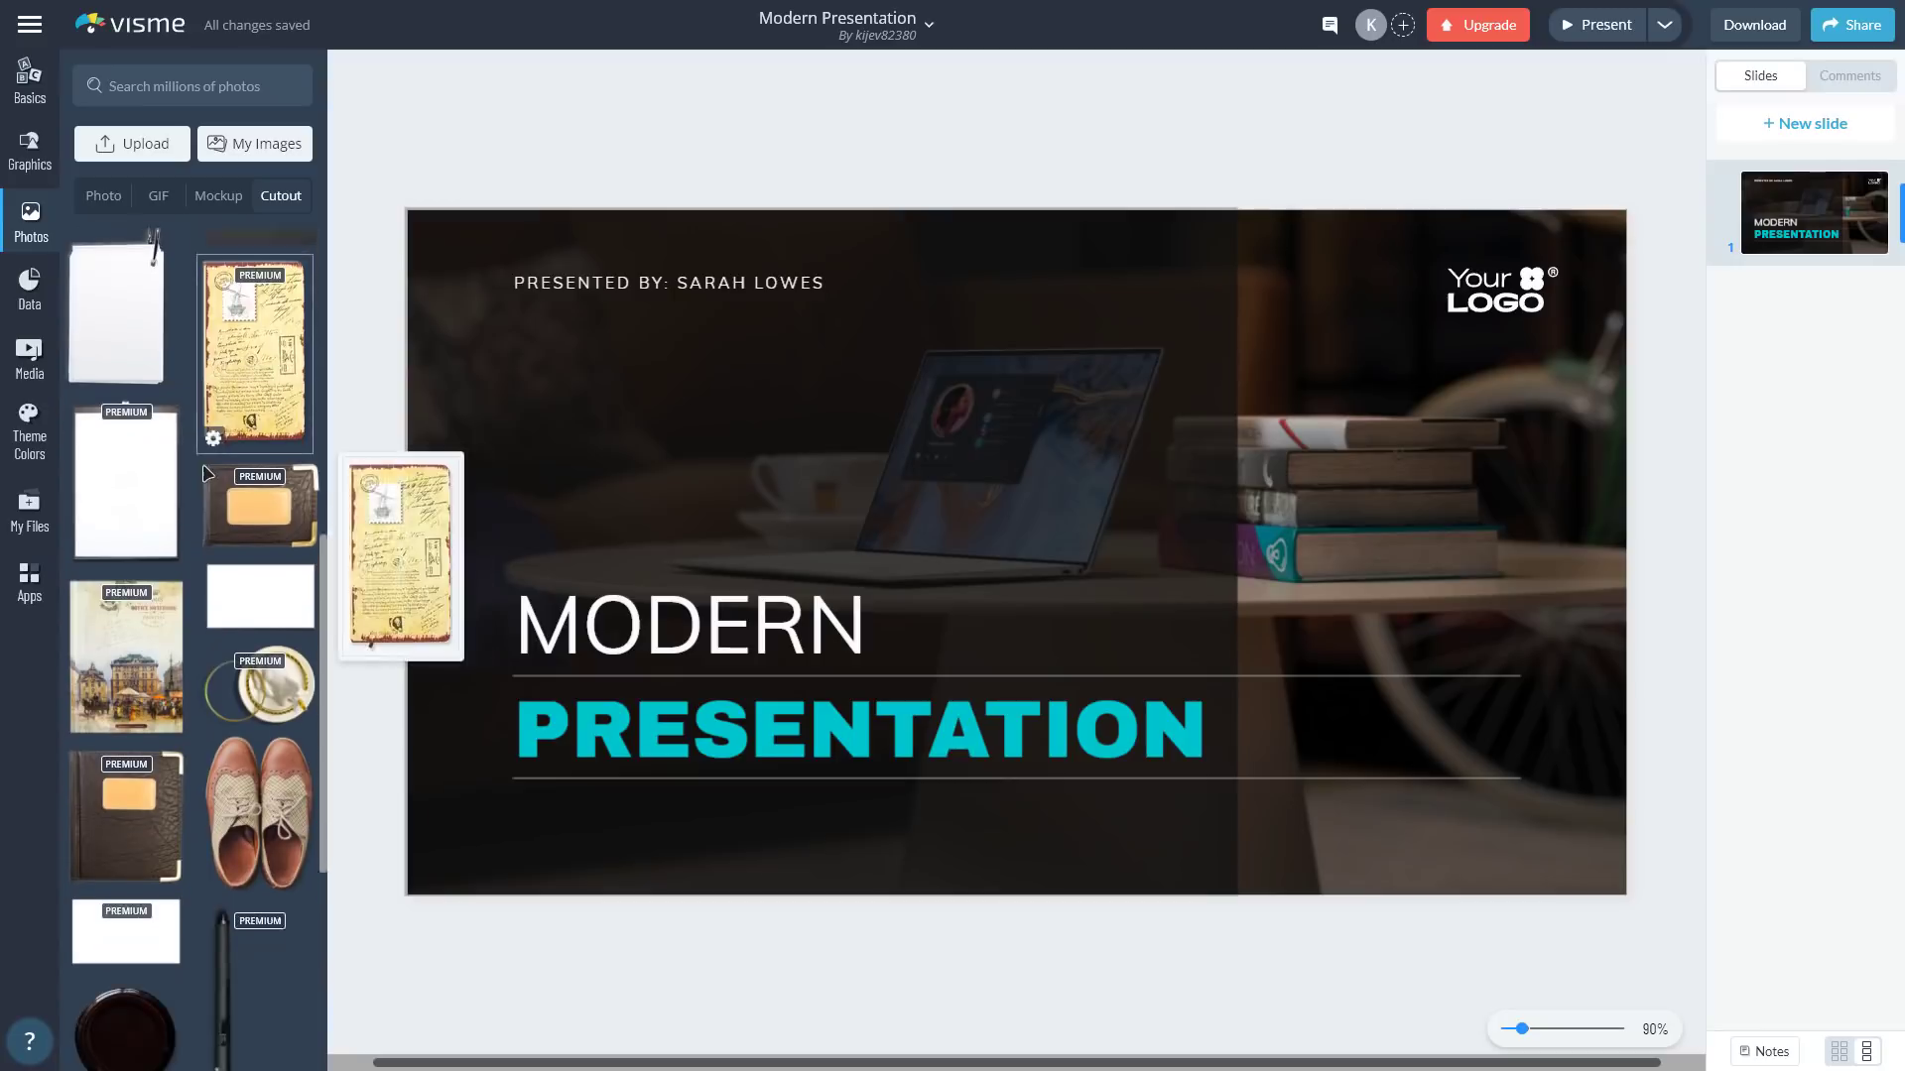
scroll(205, 466, up, 8)
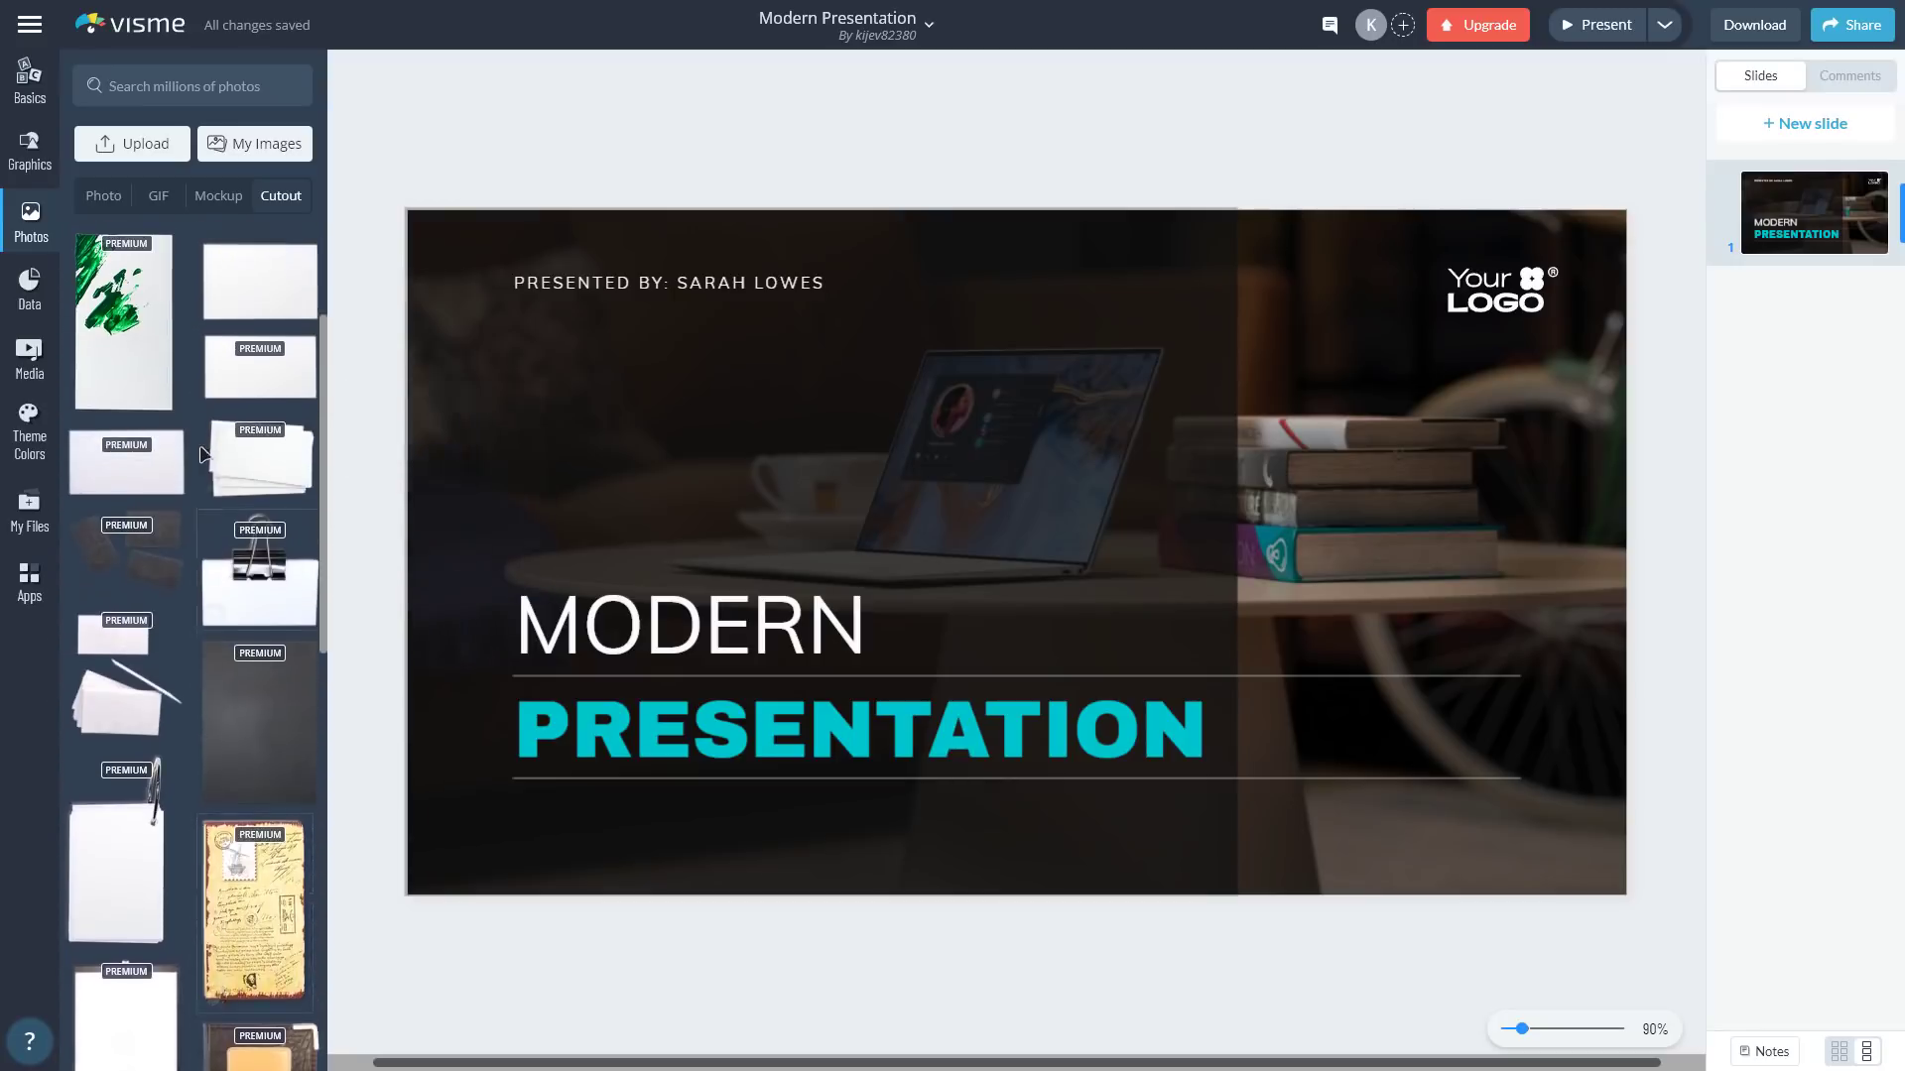
click(217, 199)
click(159, 198)
click(104, 198)
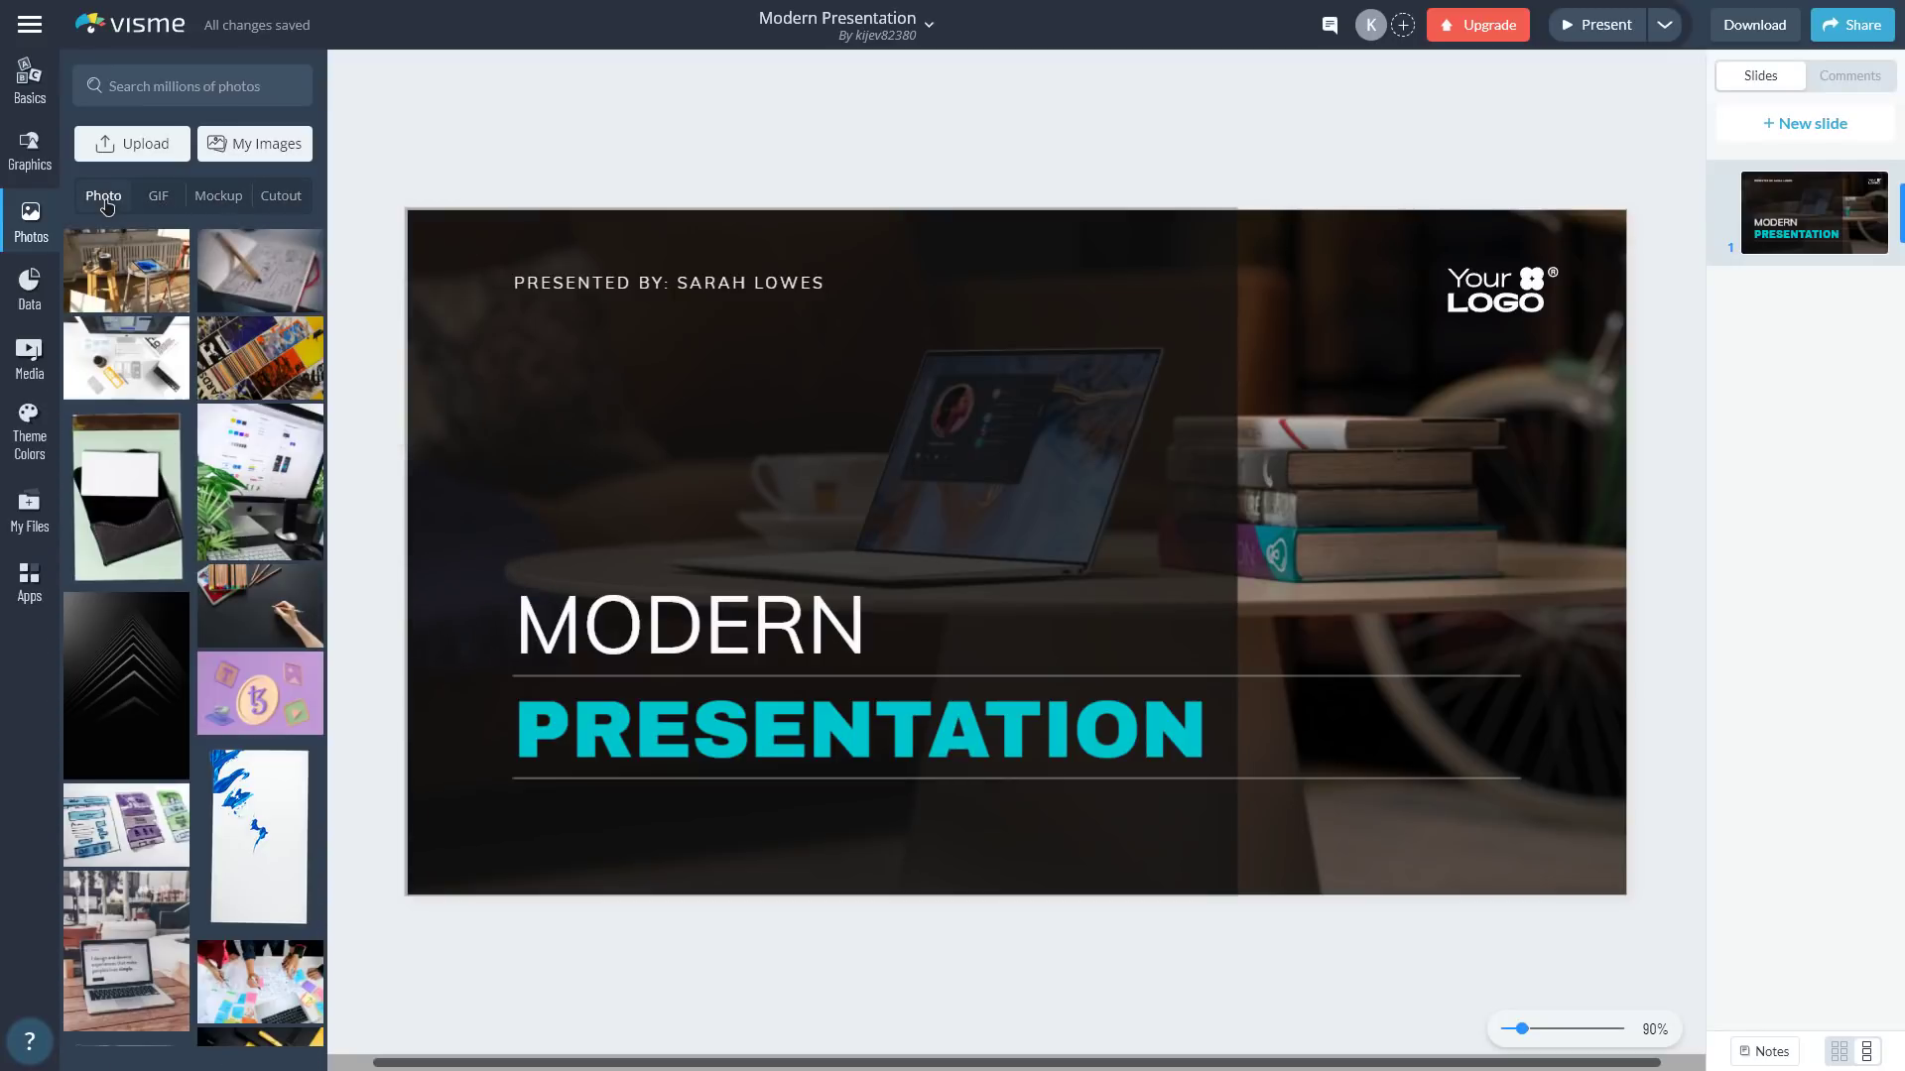
- Browse the Data panel's Charts & Graphs and Diagrams galleries
click(31, 286)
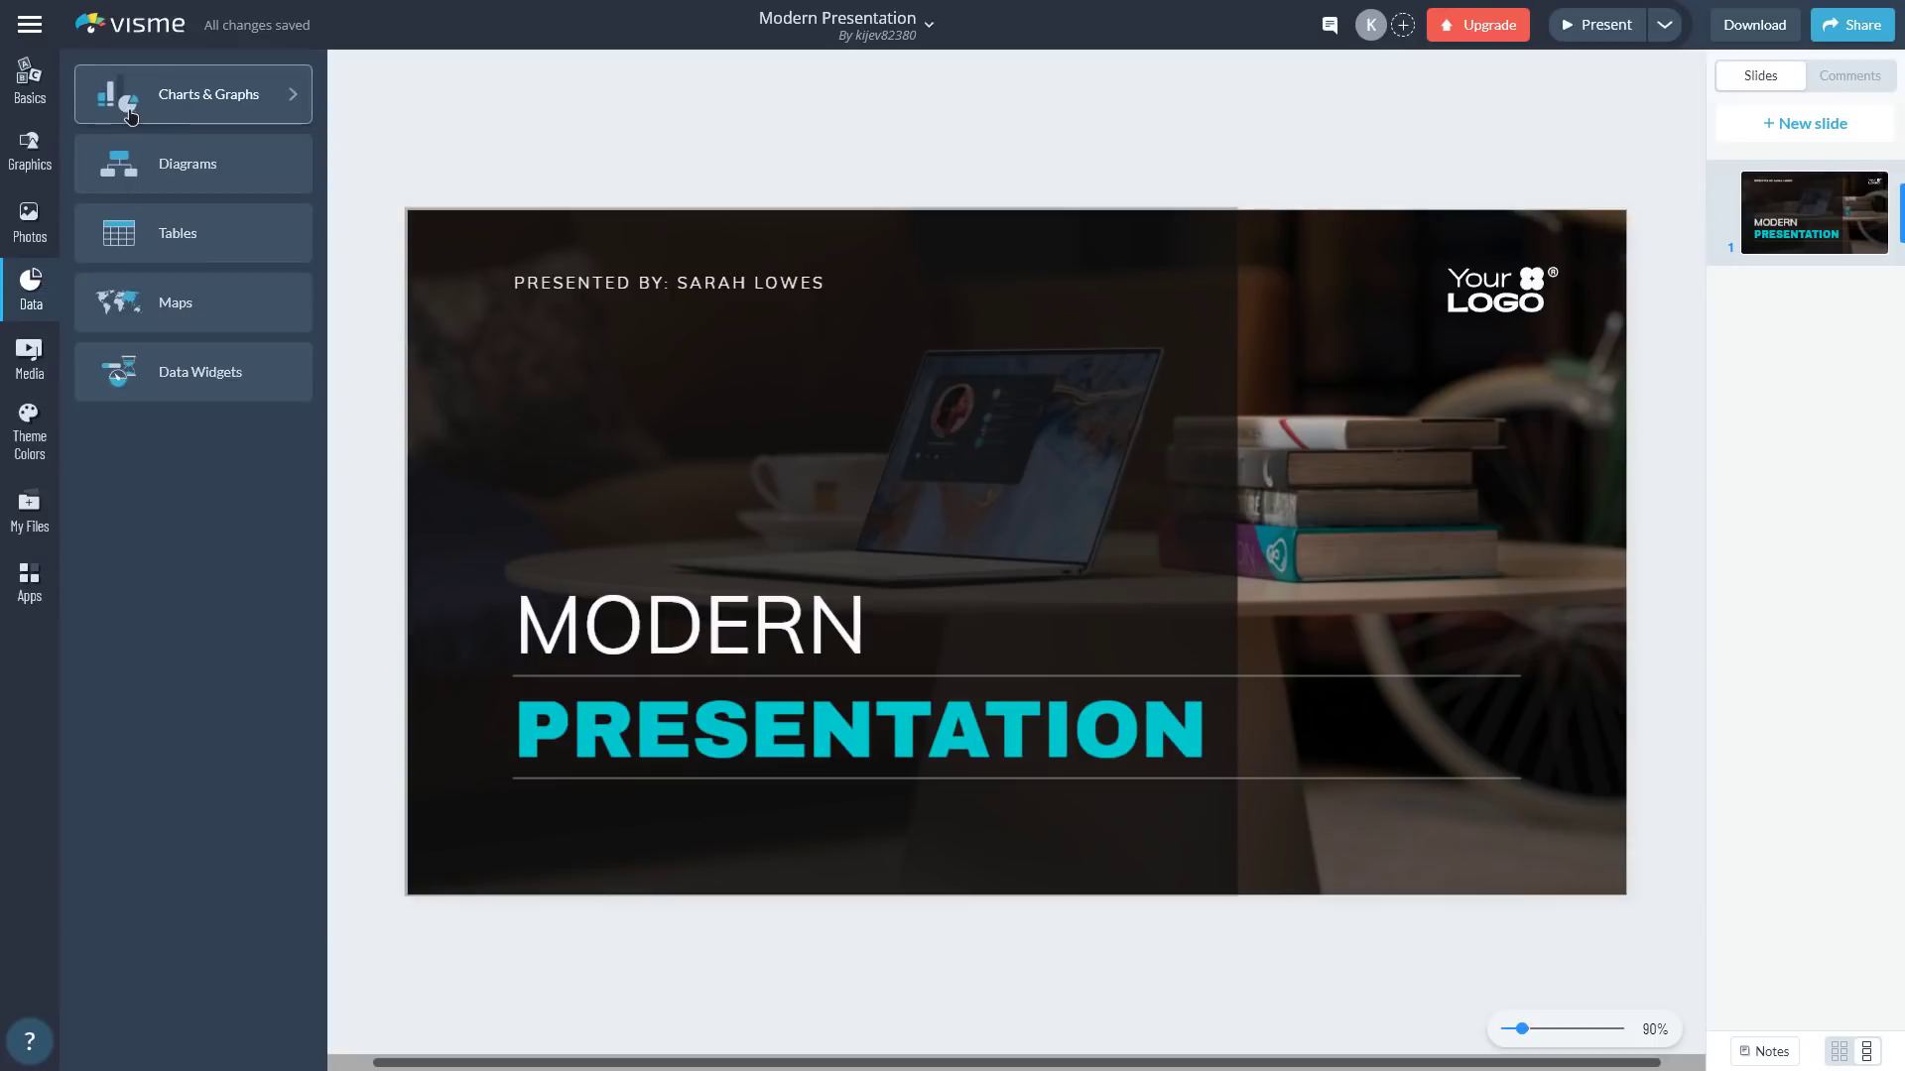
click(268, 109)
scroll(240, 410, down, 6)
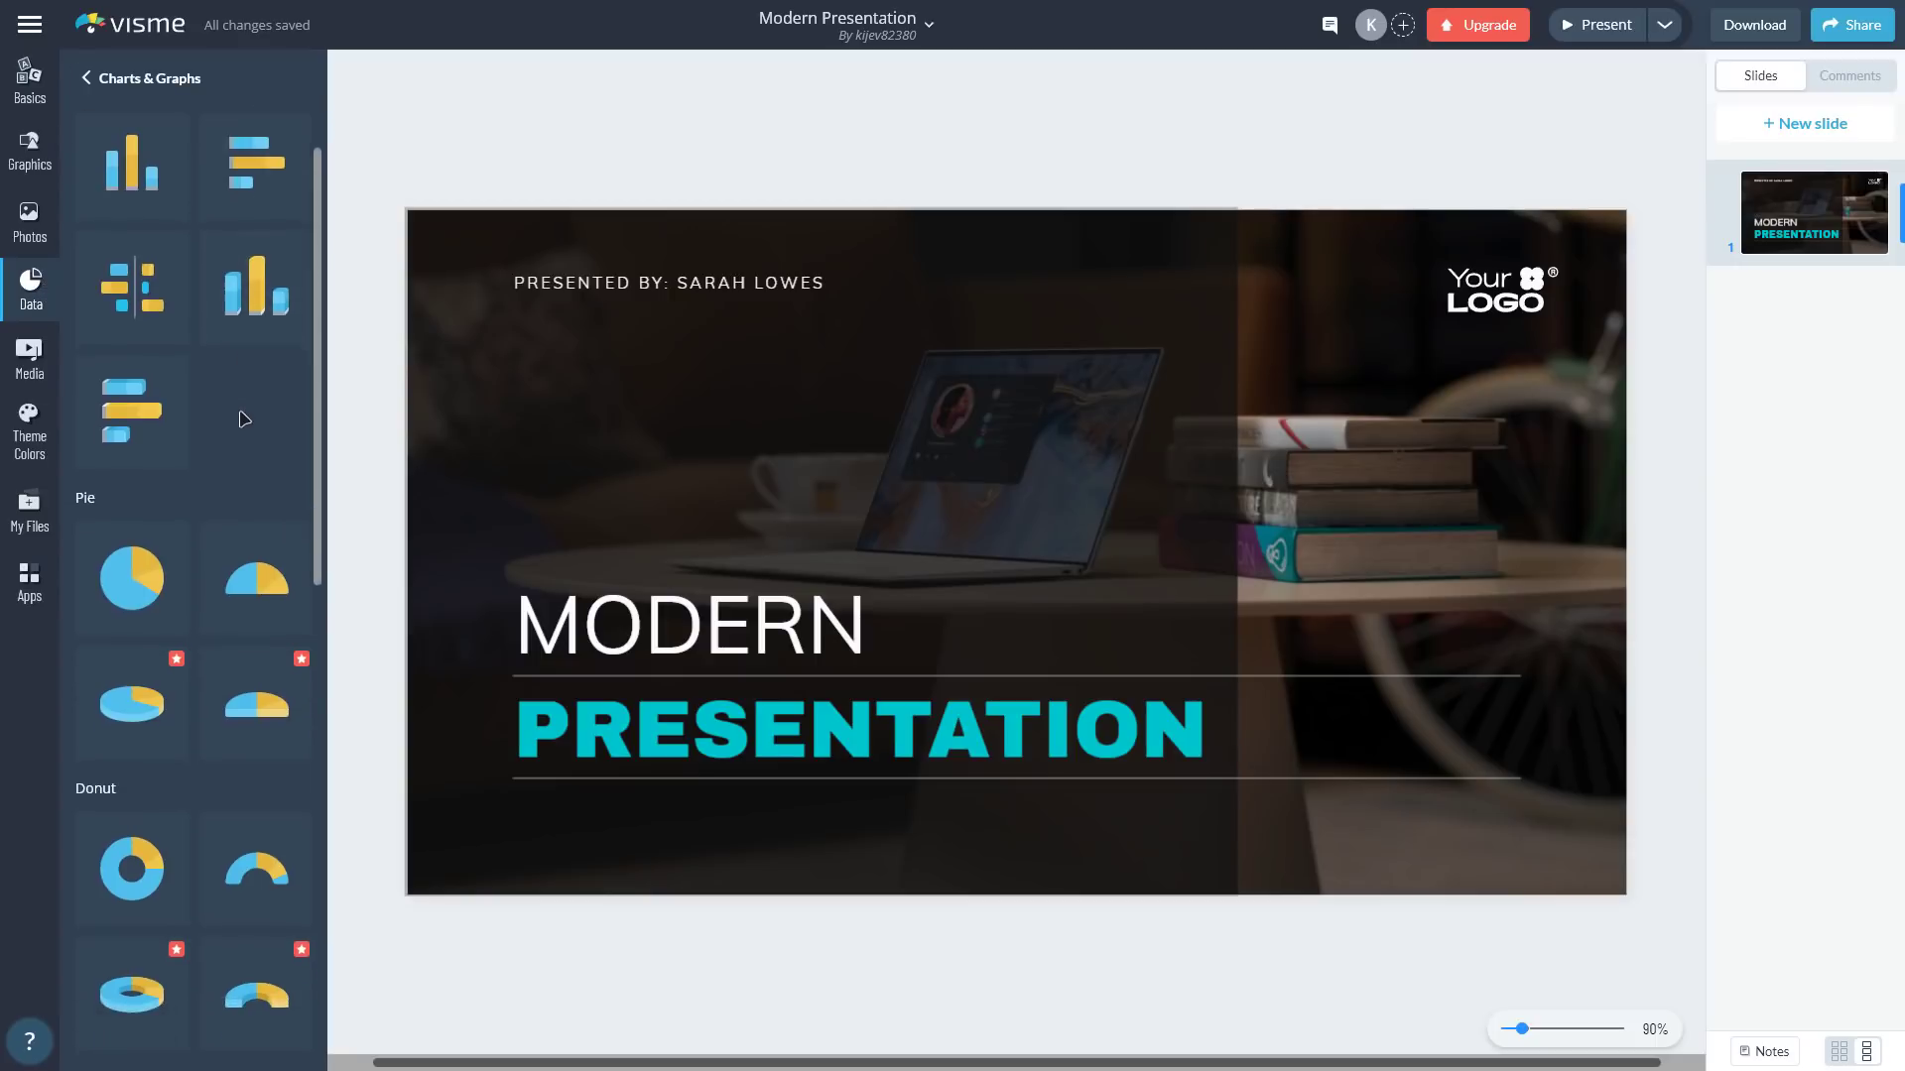
scroll(240, 411, down, 6)
scroll(240, 411, up, 8)
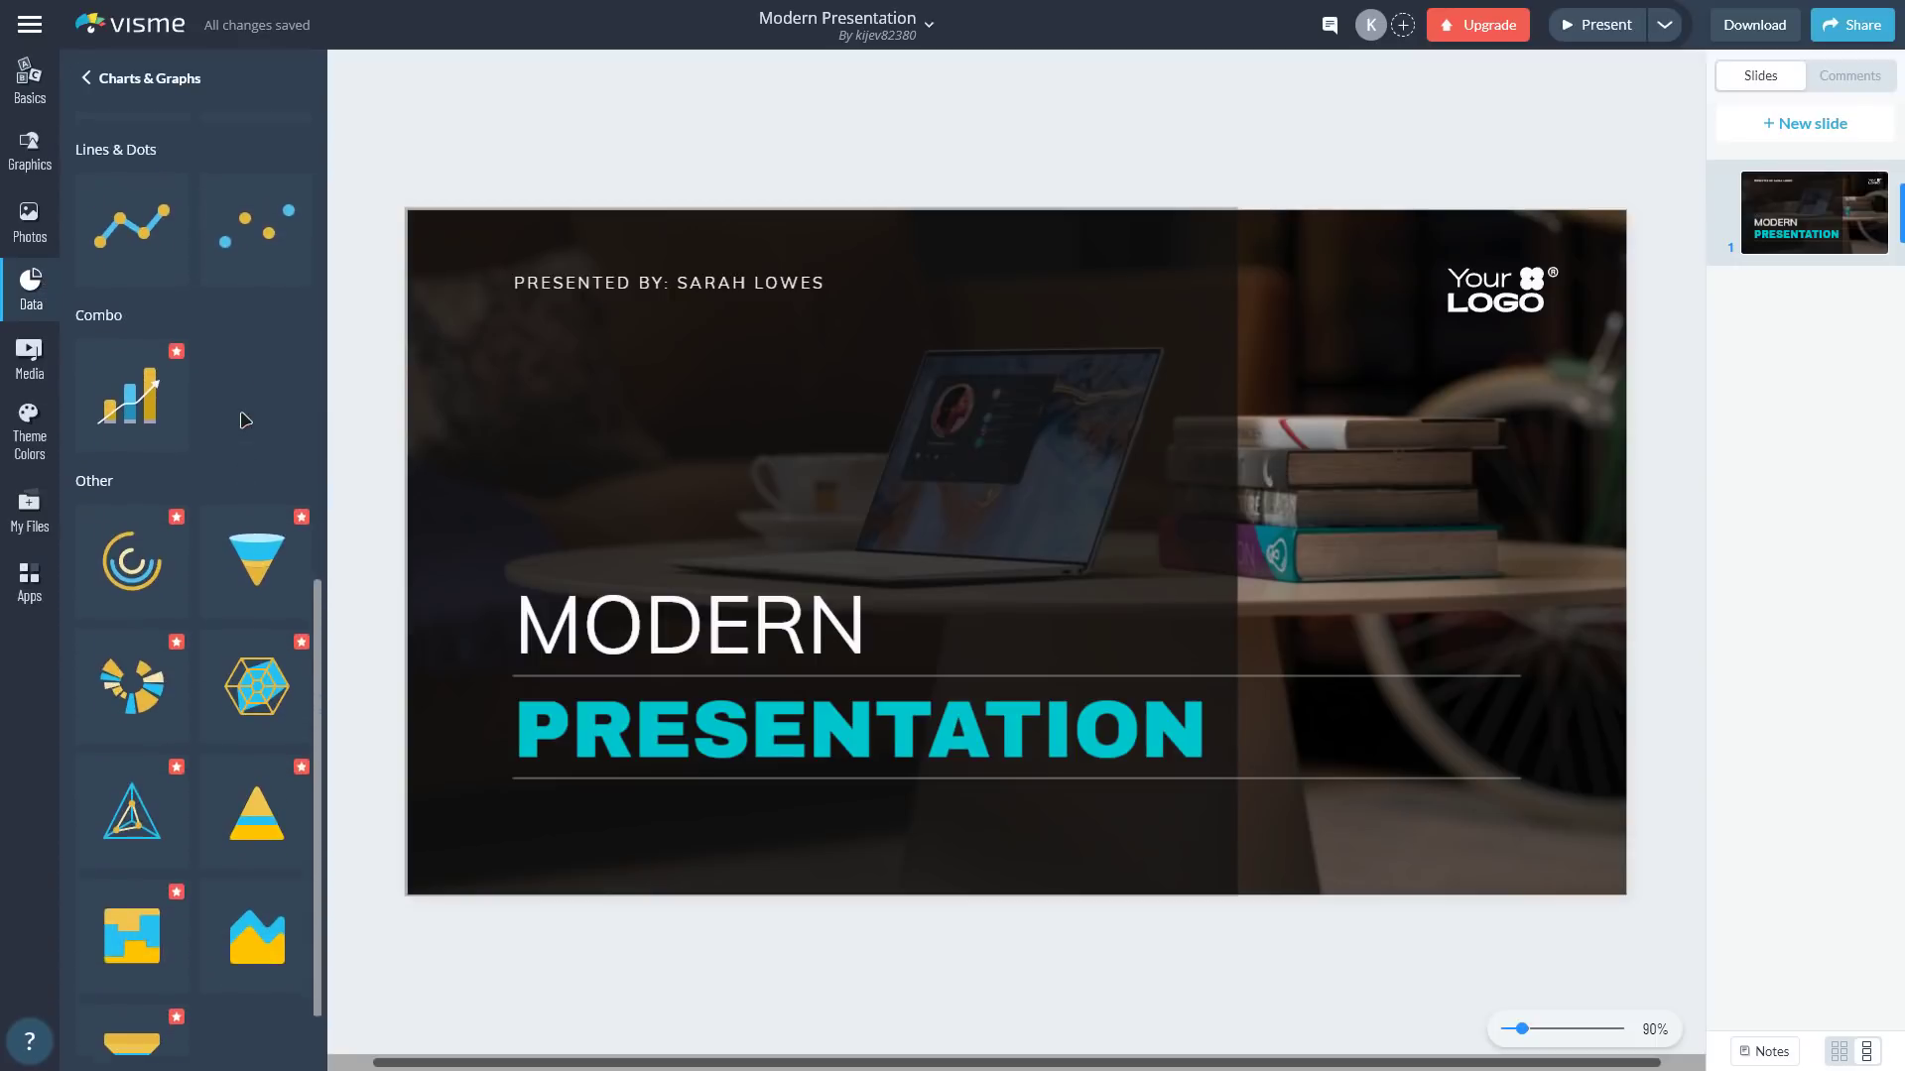
scroll(240, 410, up, 3)
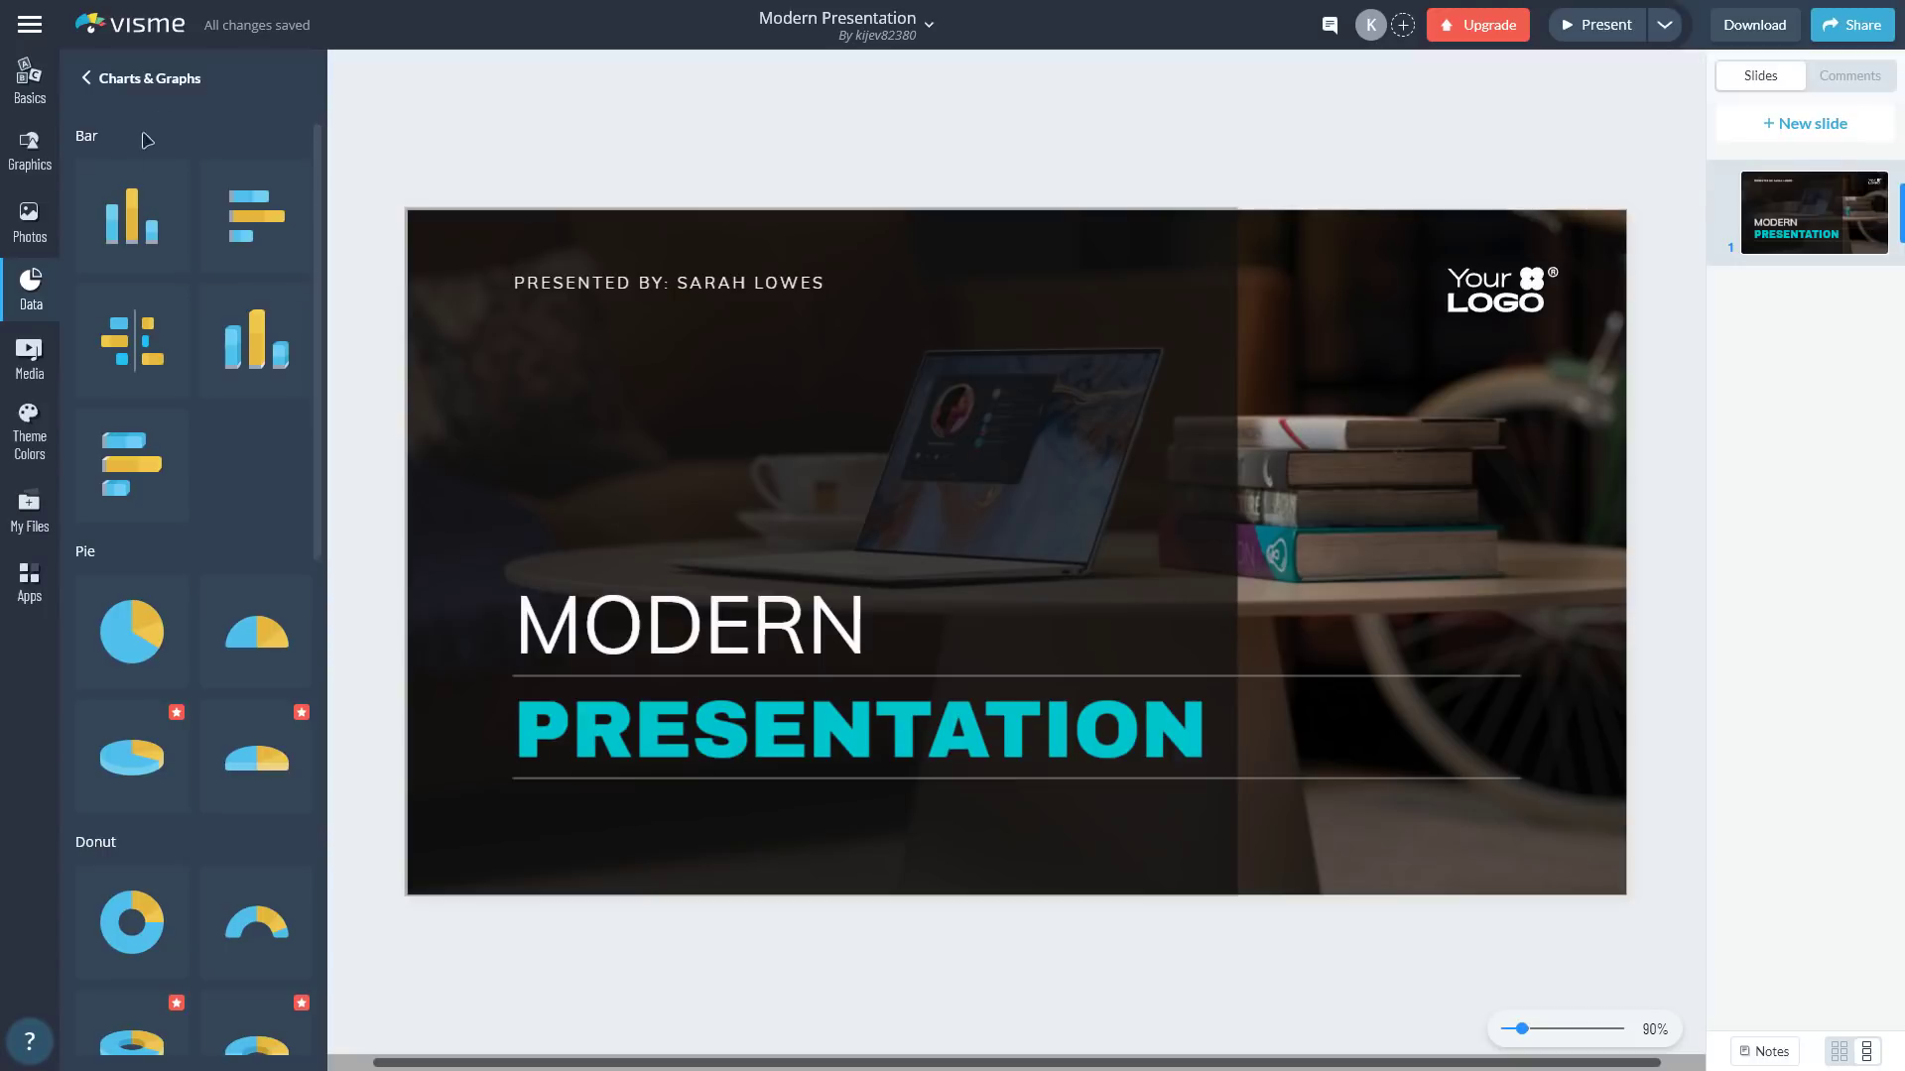
click(89, 78)
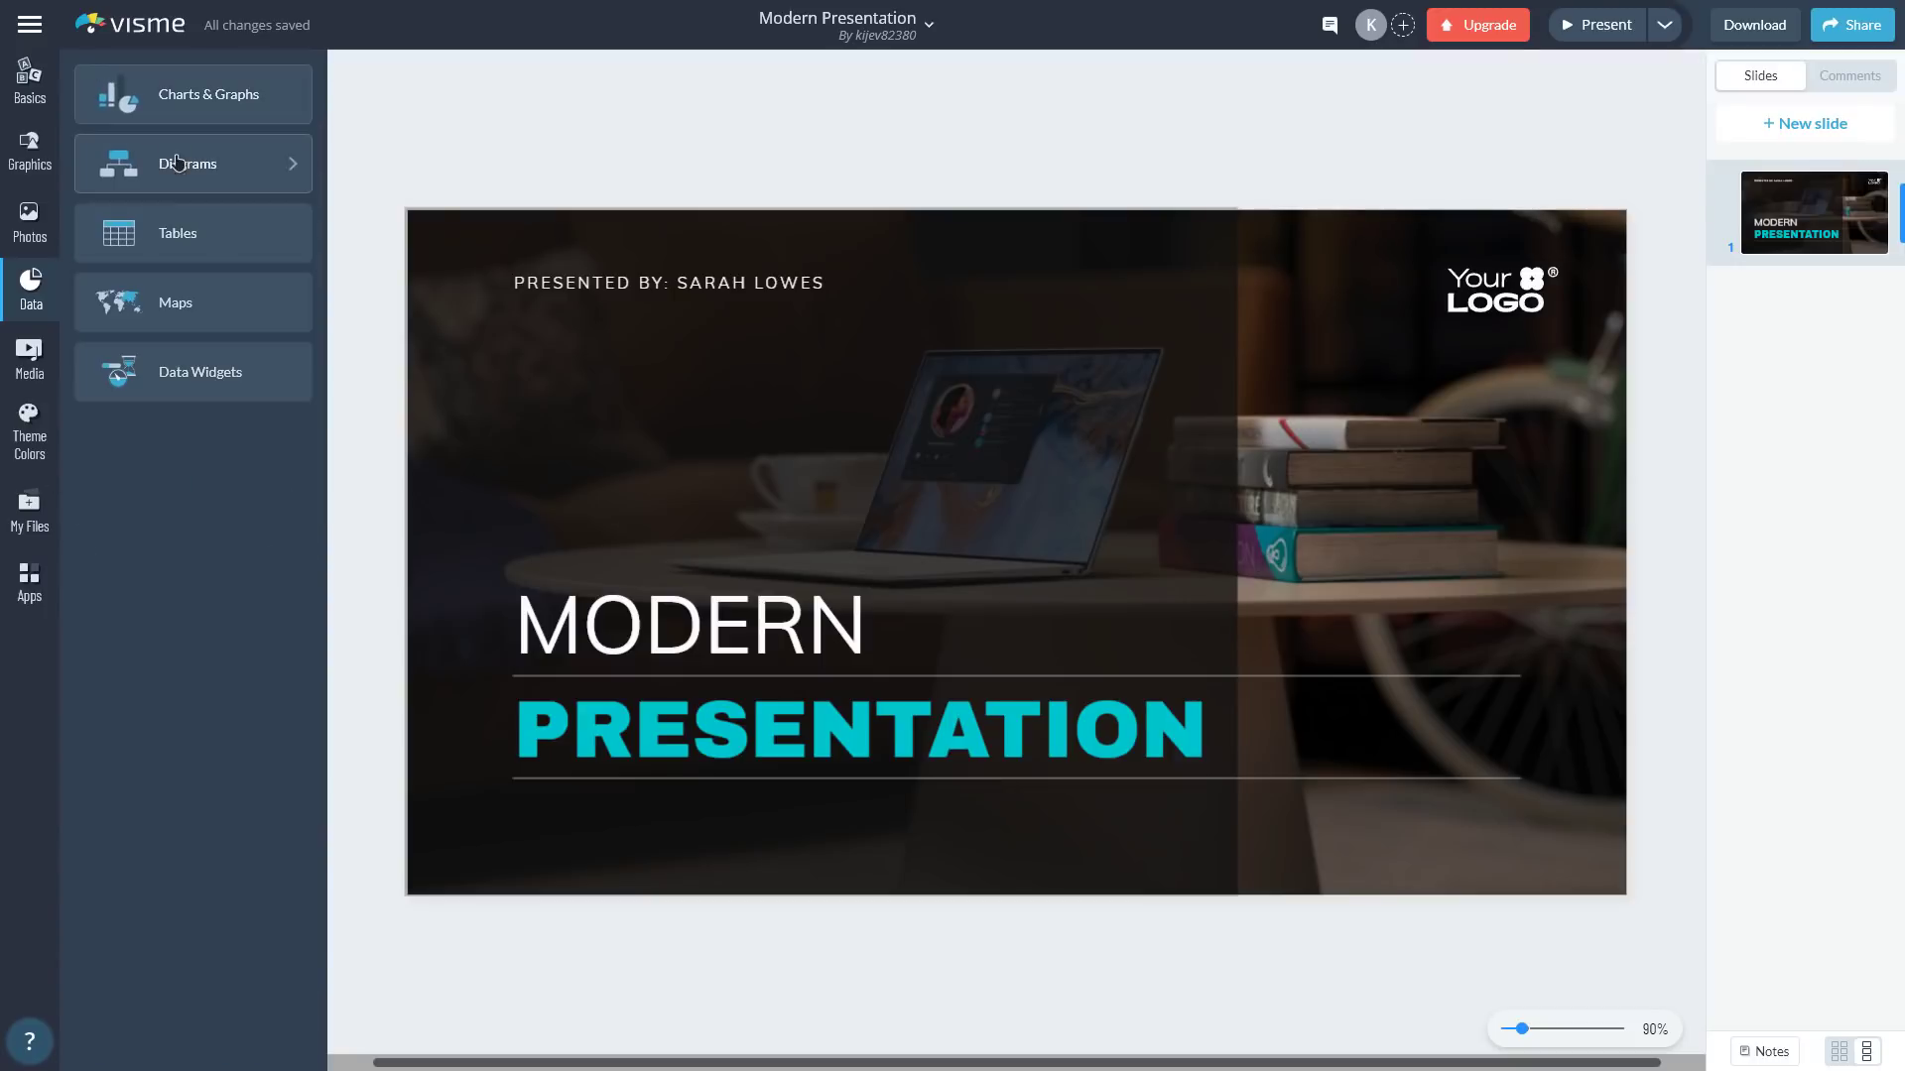
click(281, 171)
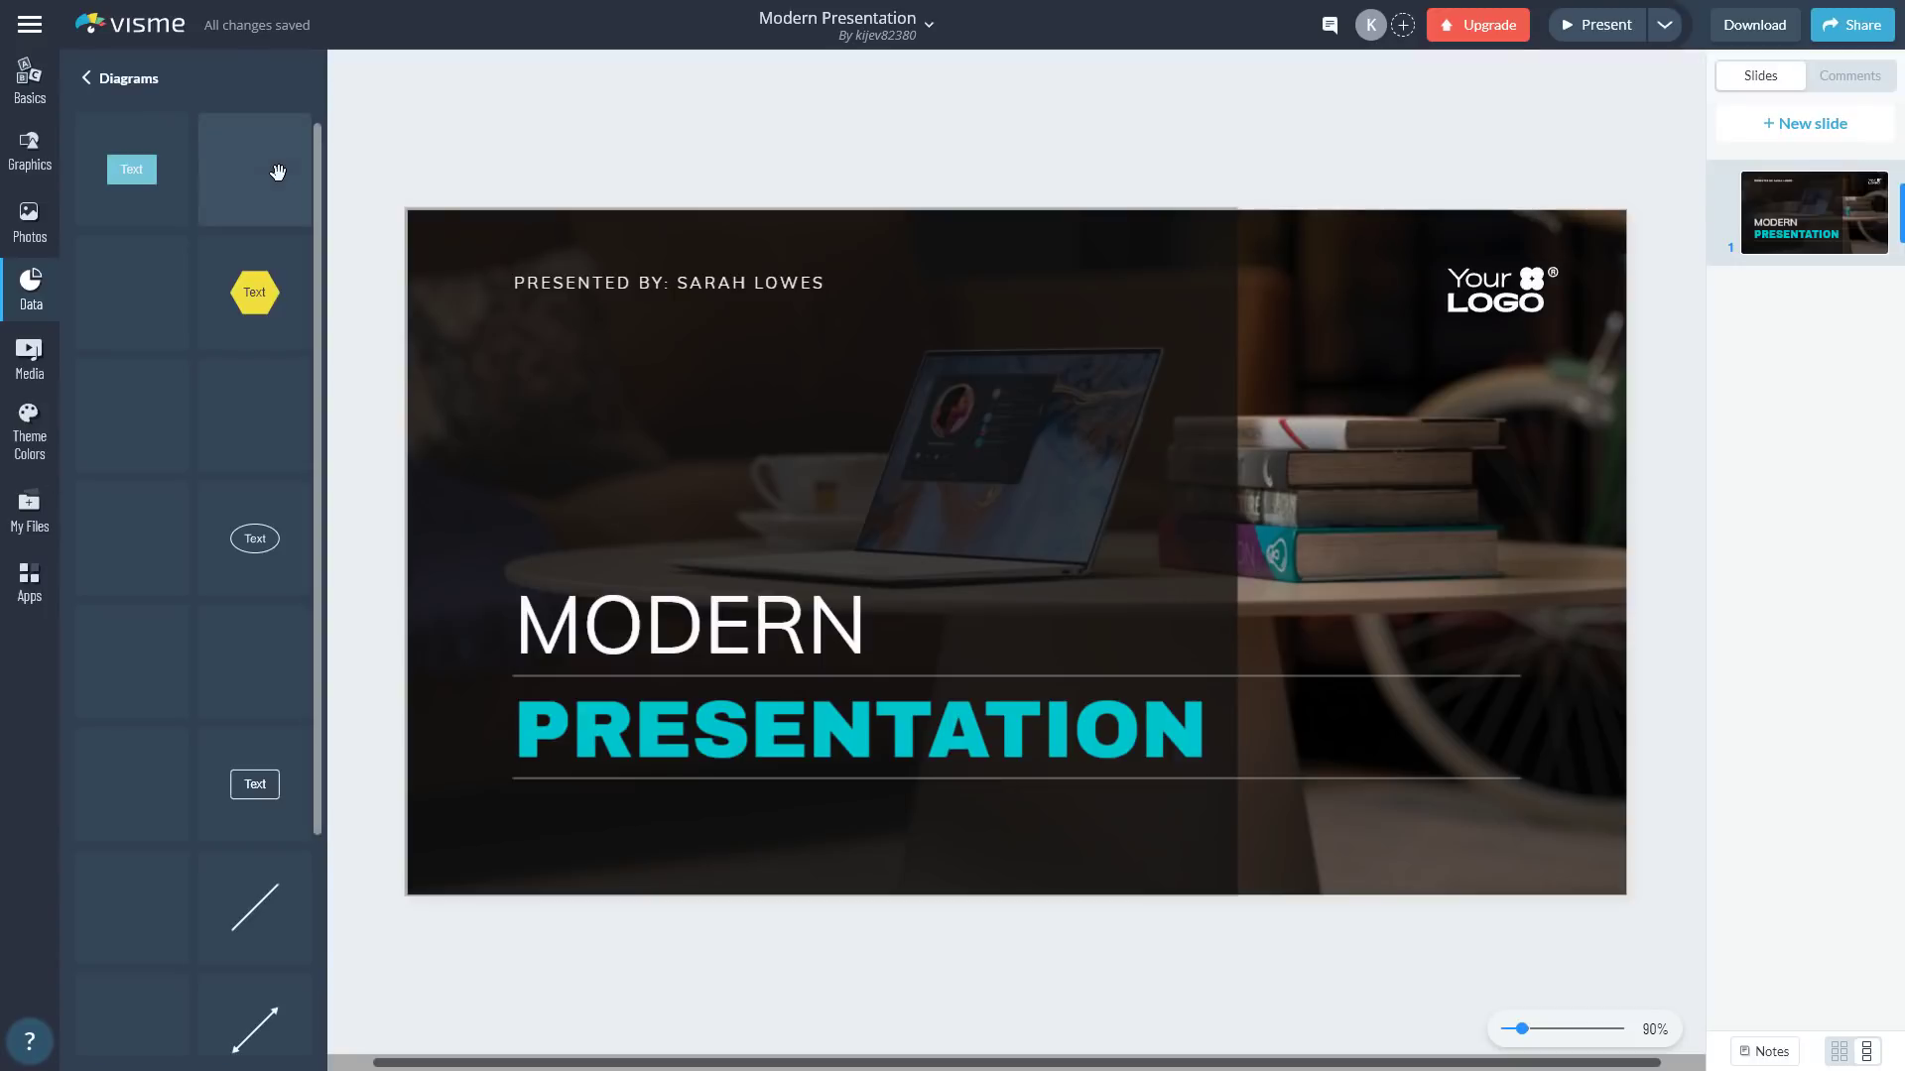
scroll(268, 372, down, 3)
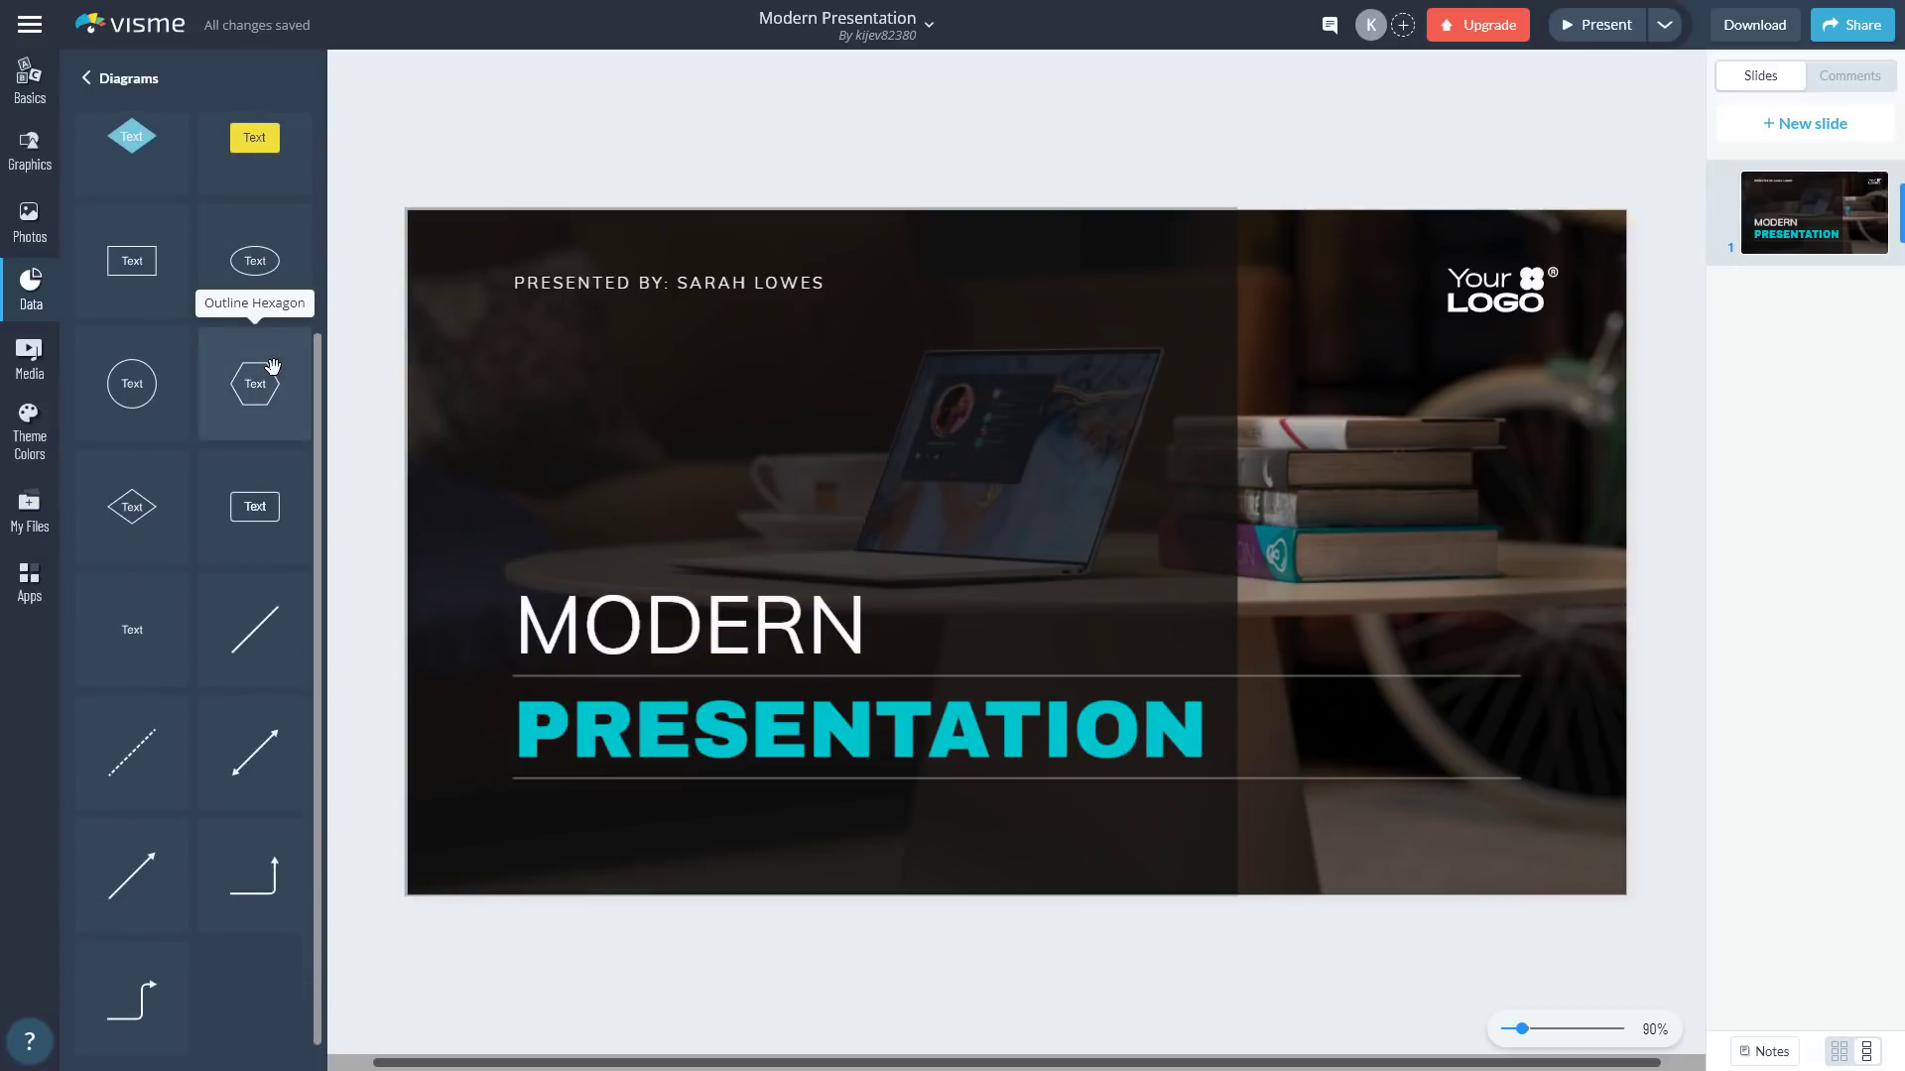
scroll(260, 375, up, 3)
click(92, 78)
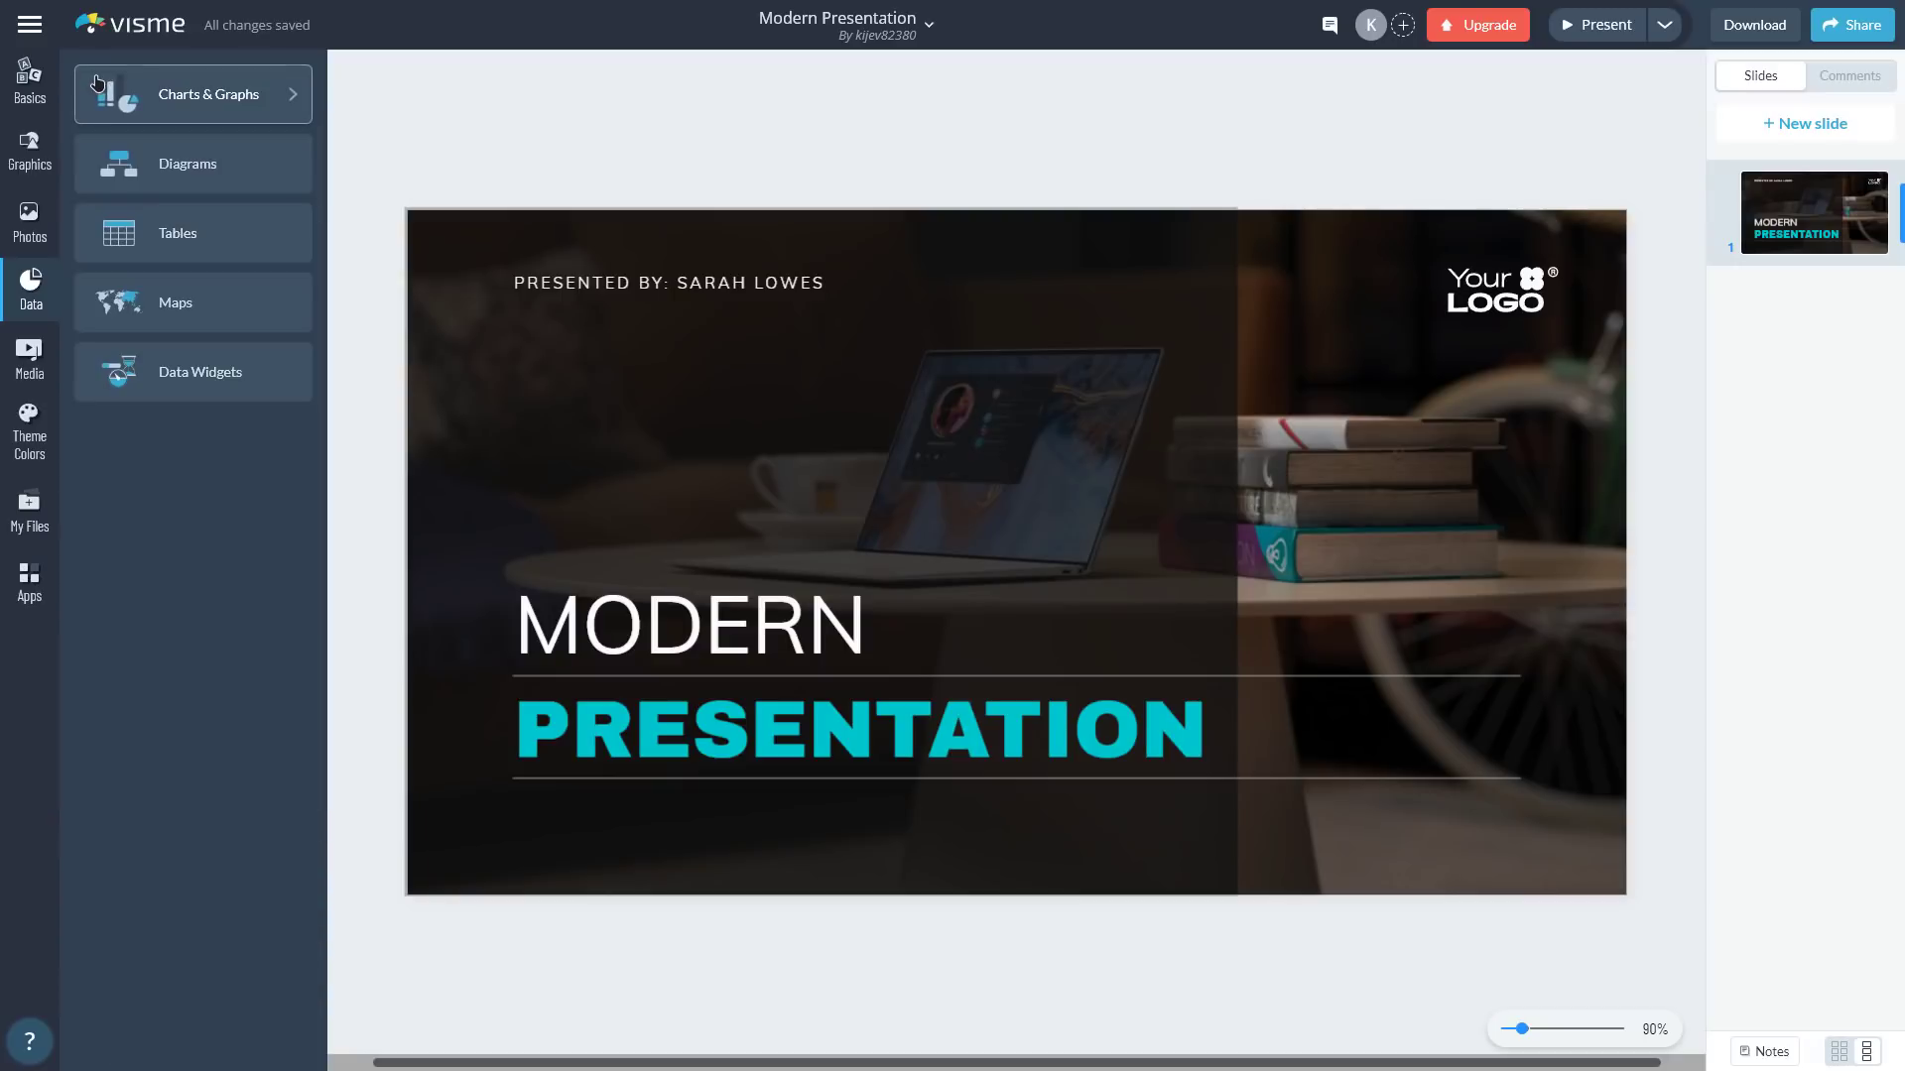
- Browse the Tables and Data Widgets galleries, then switch to the Media panel
click(264, 259)
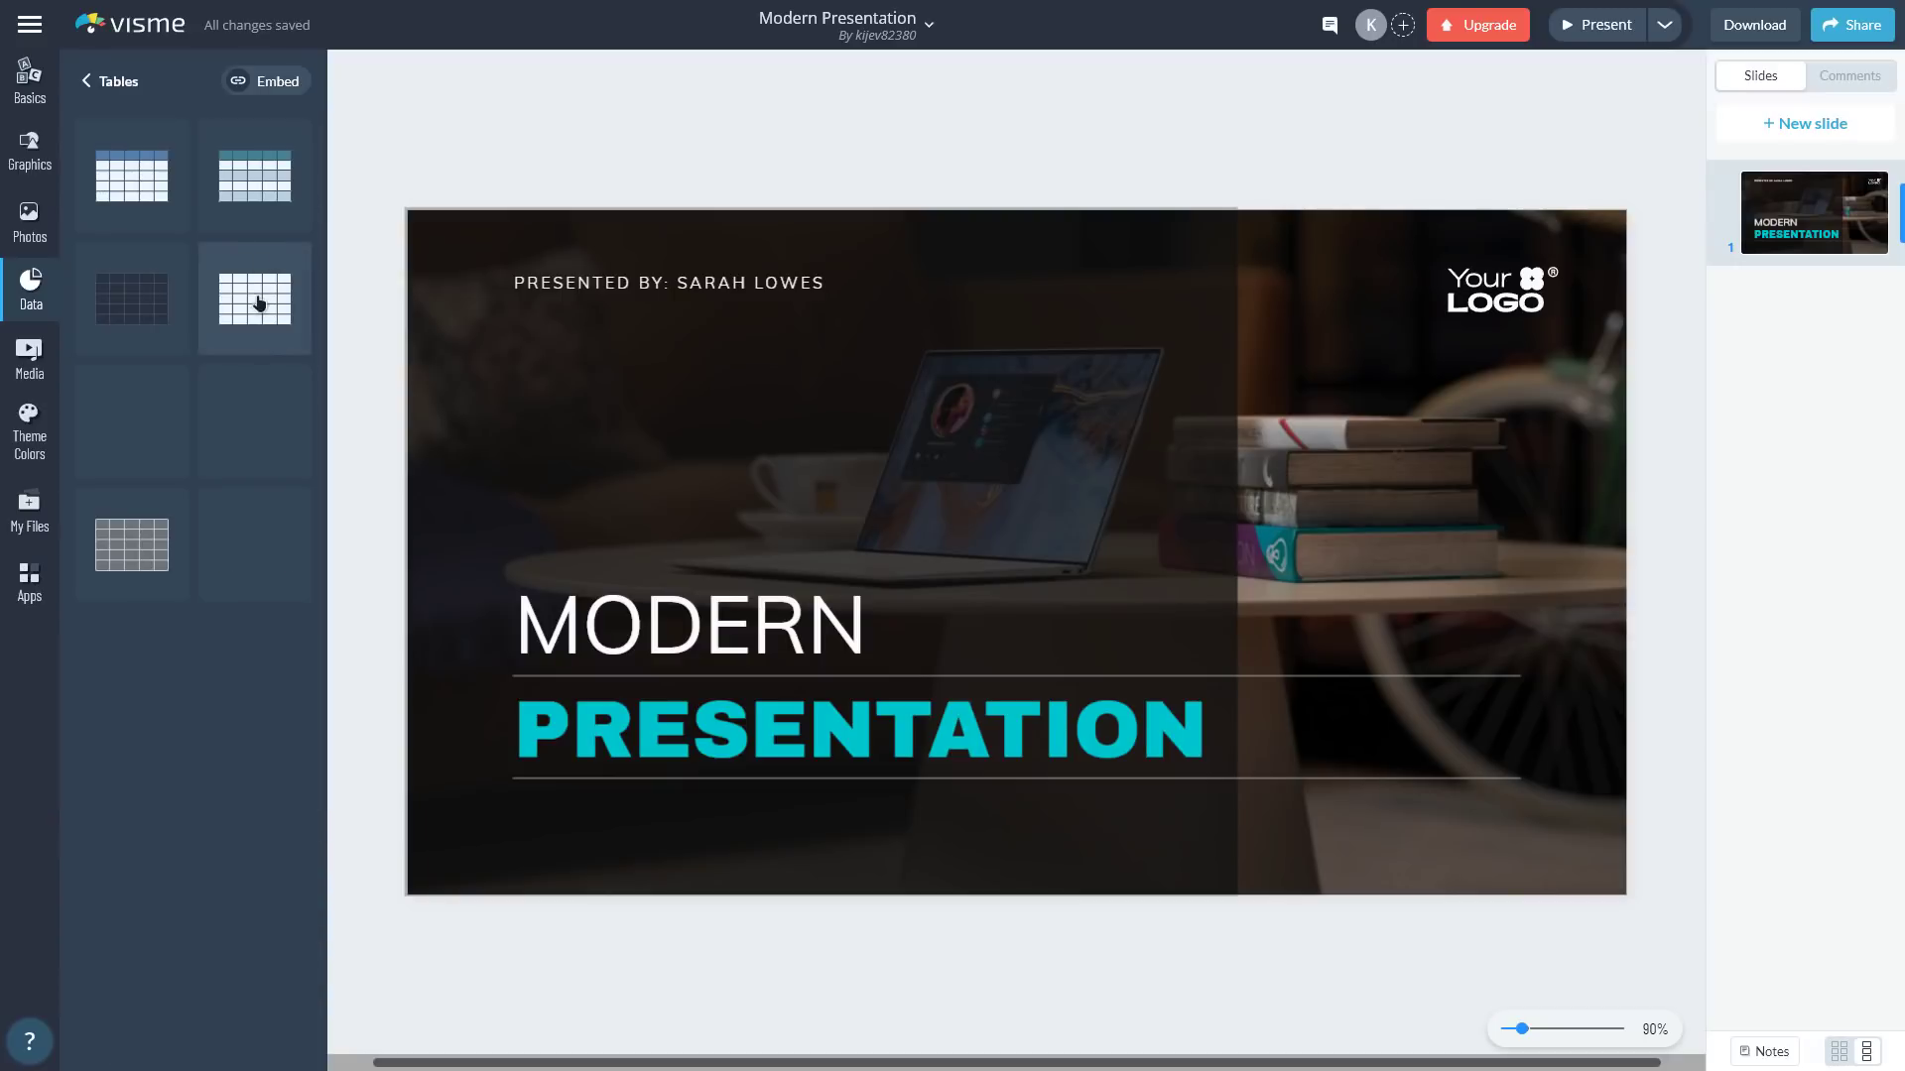
click(93, 82)
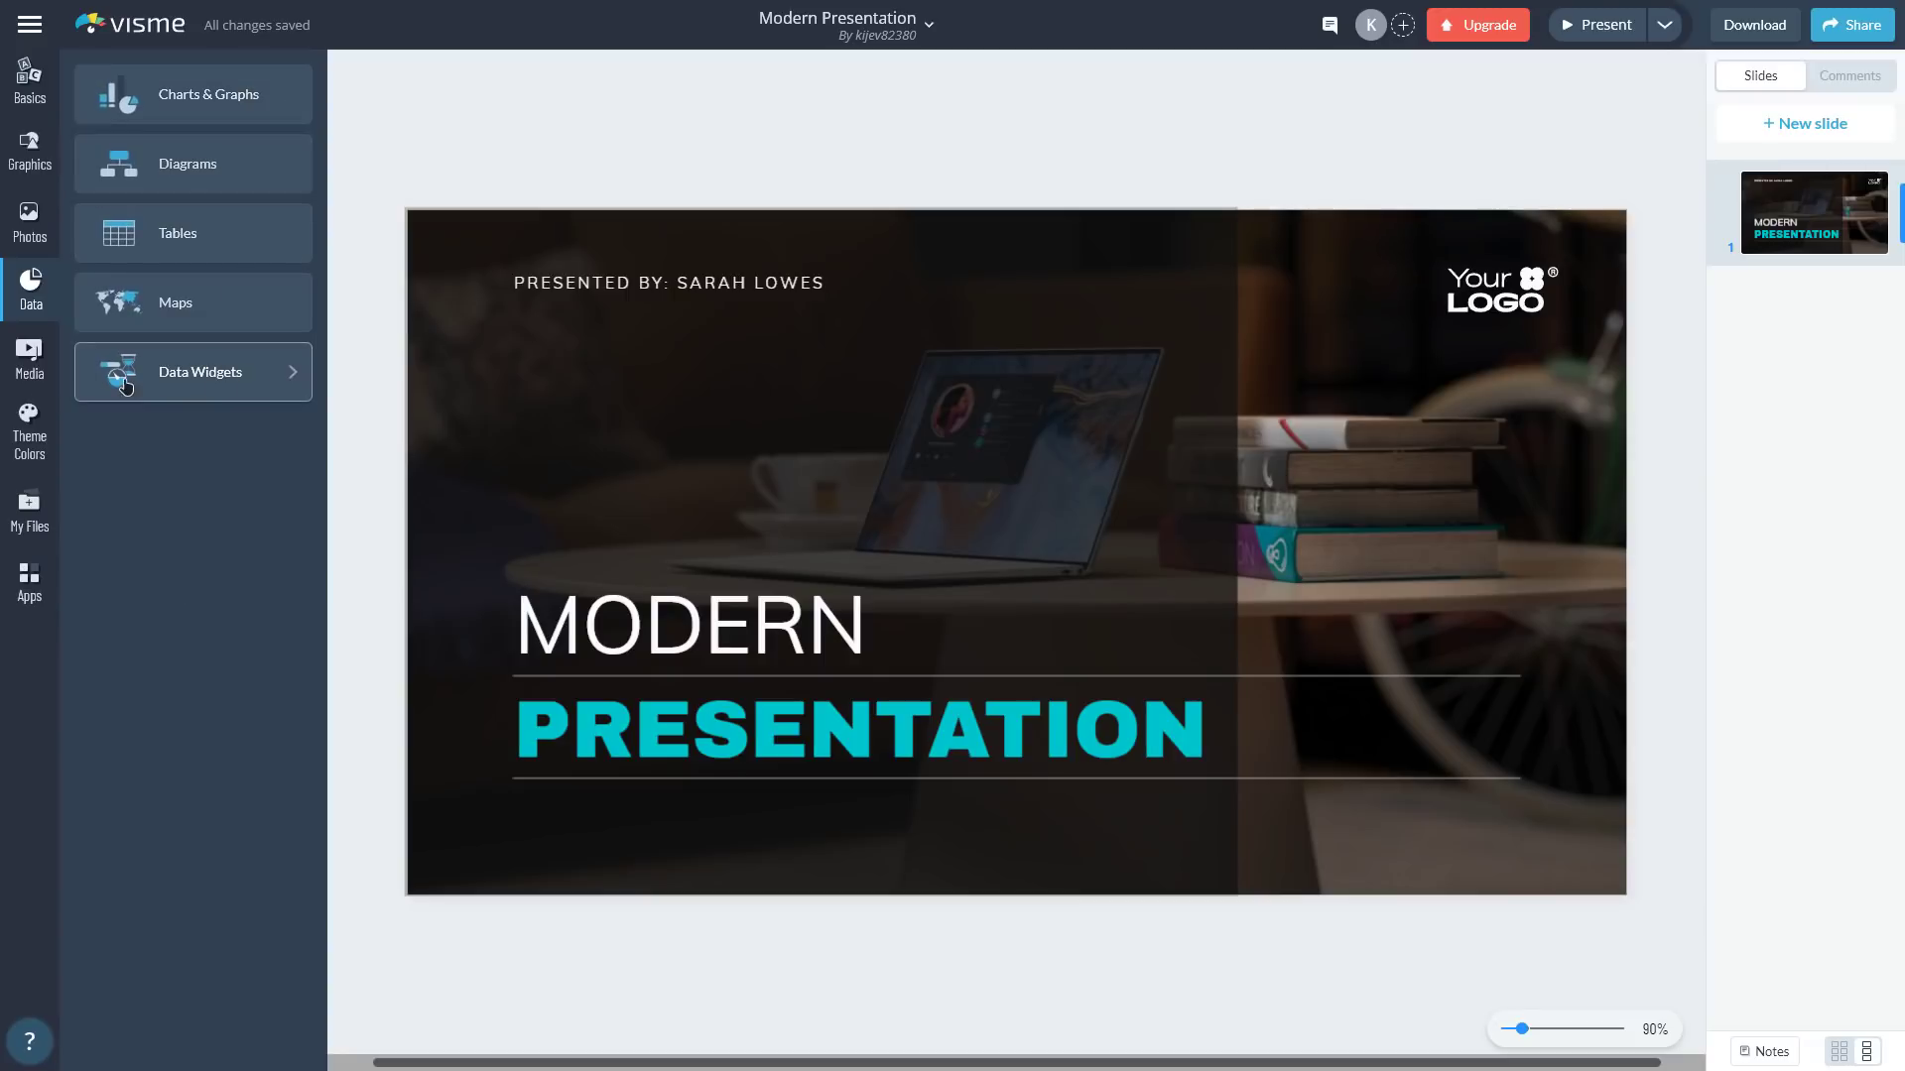
click(242, 392)
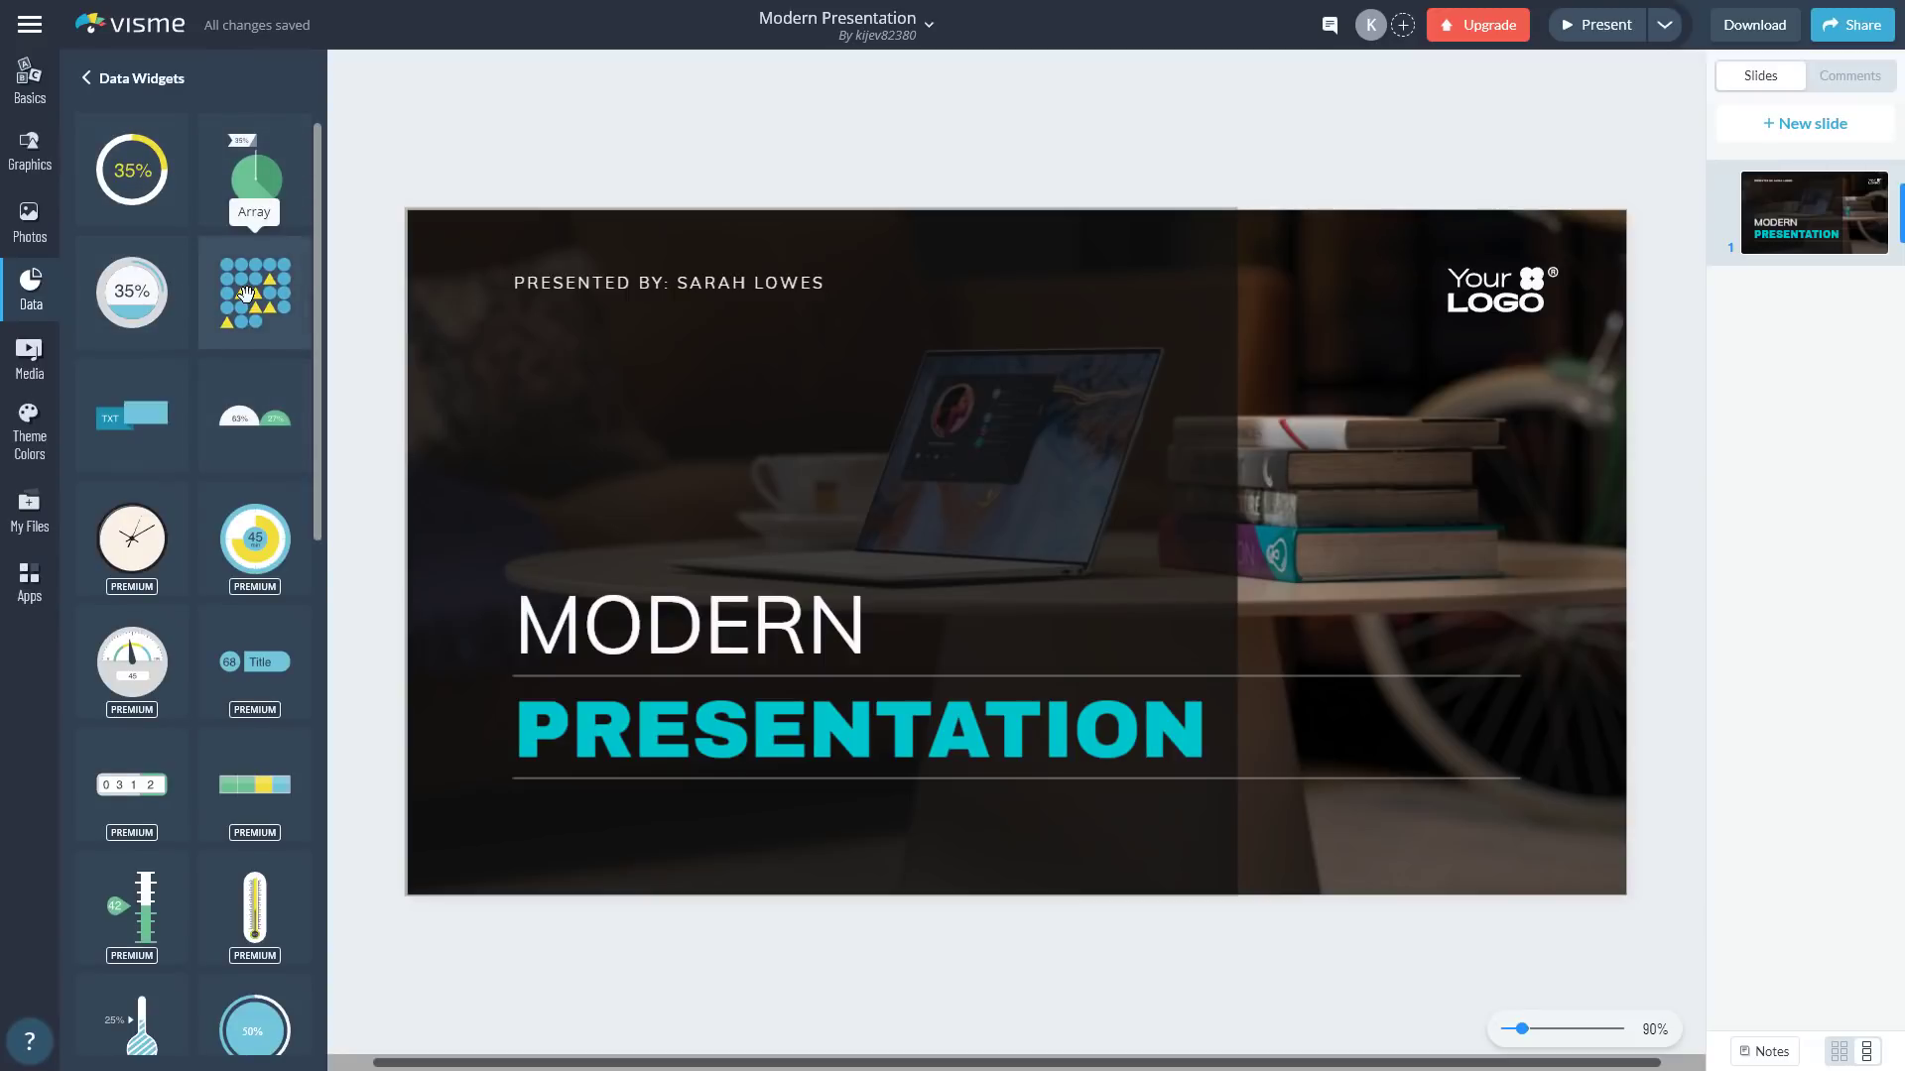
scroll(246, 294, down, 10)
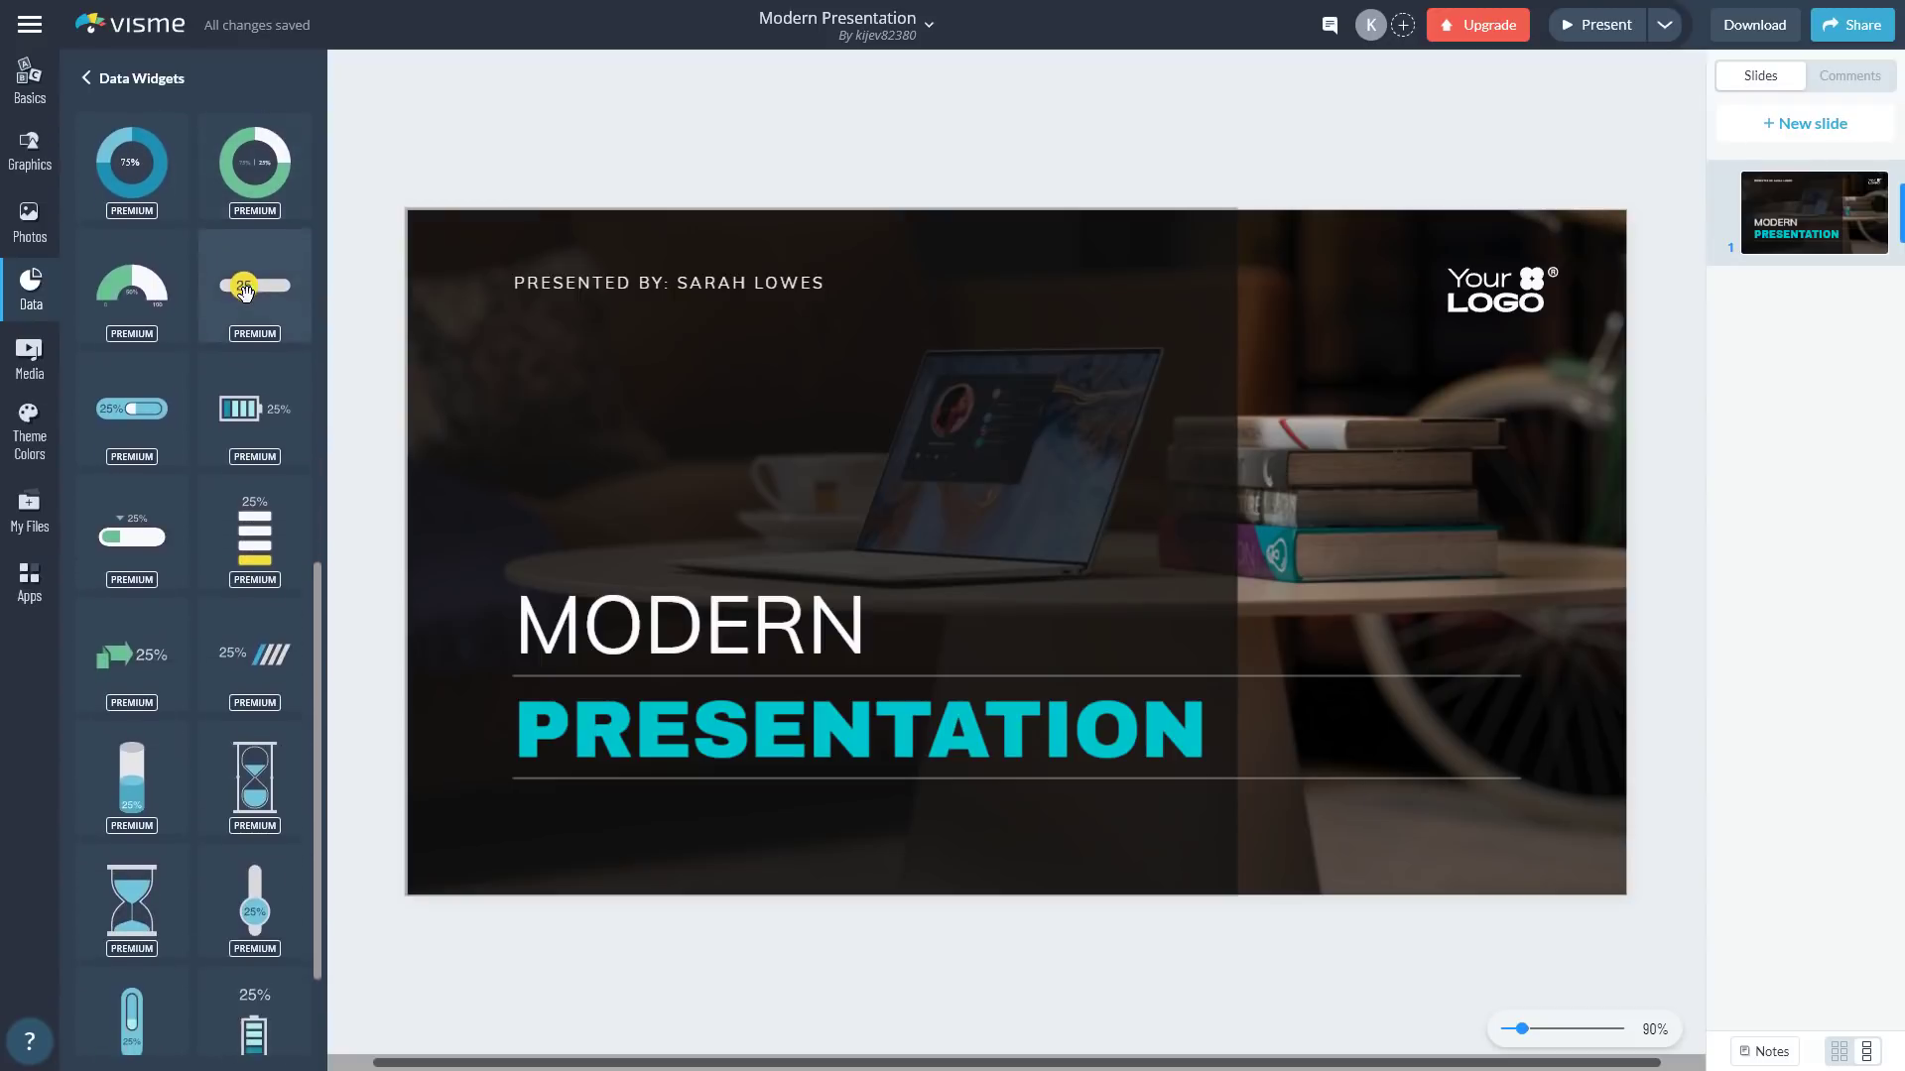
scroll(245, 290, up, 8)
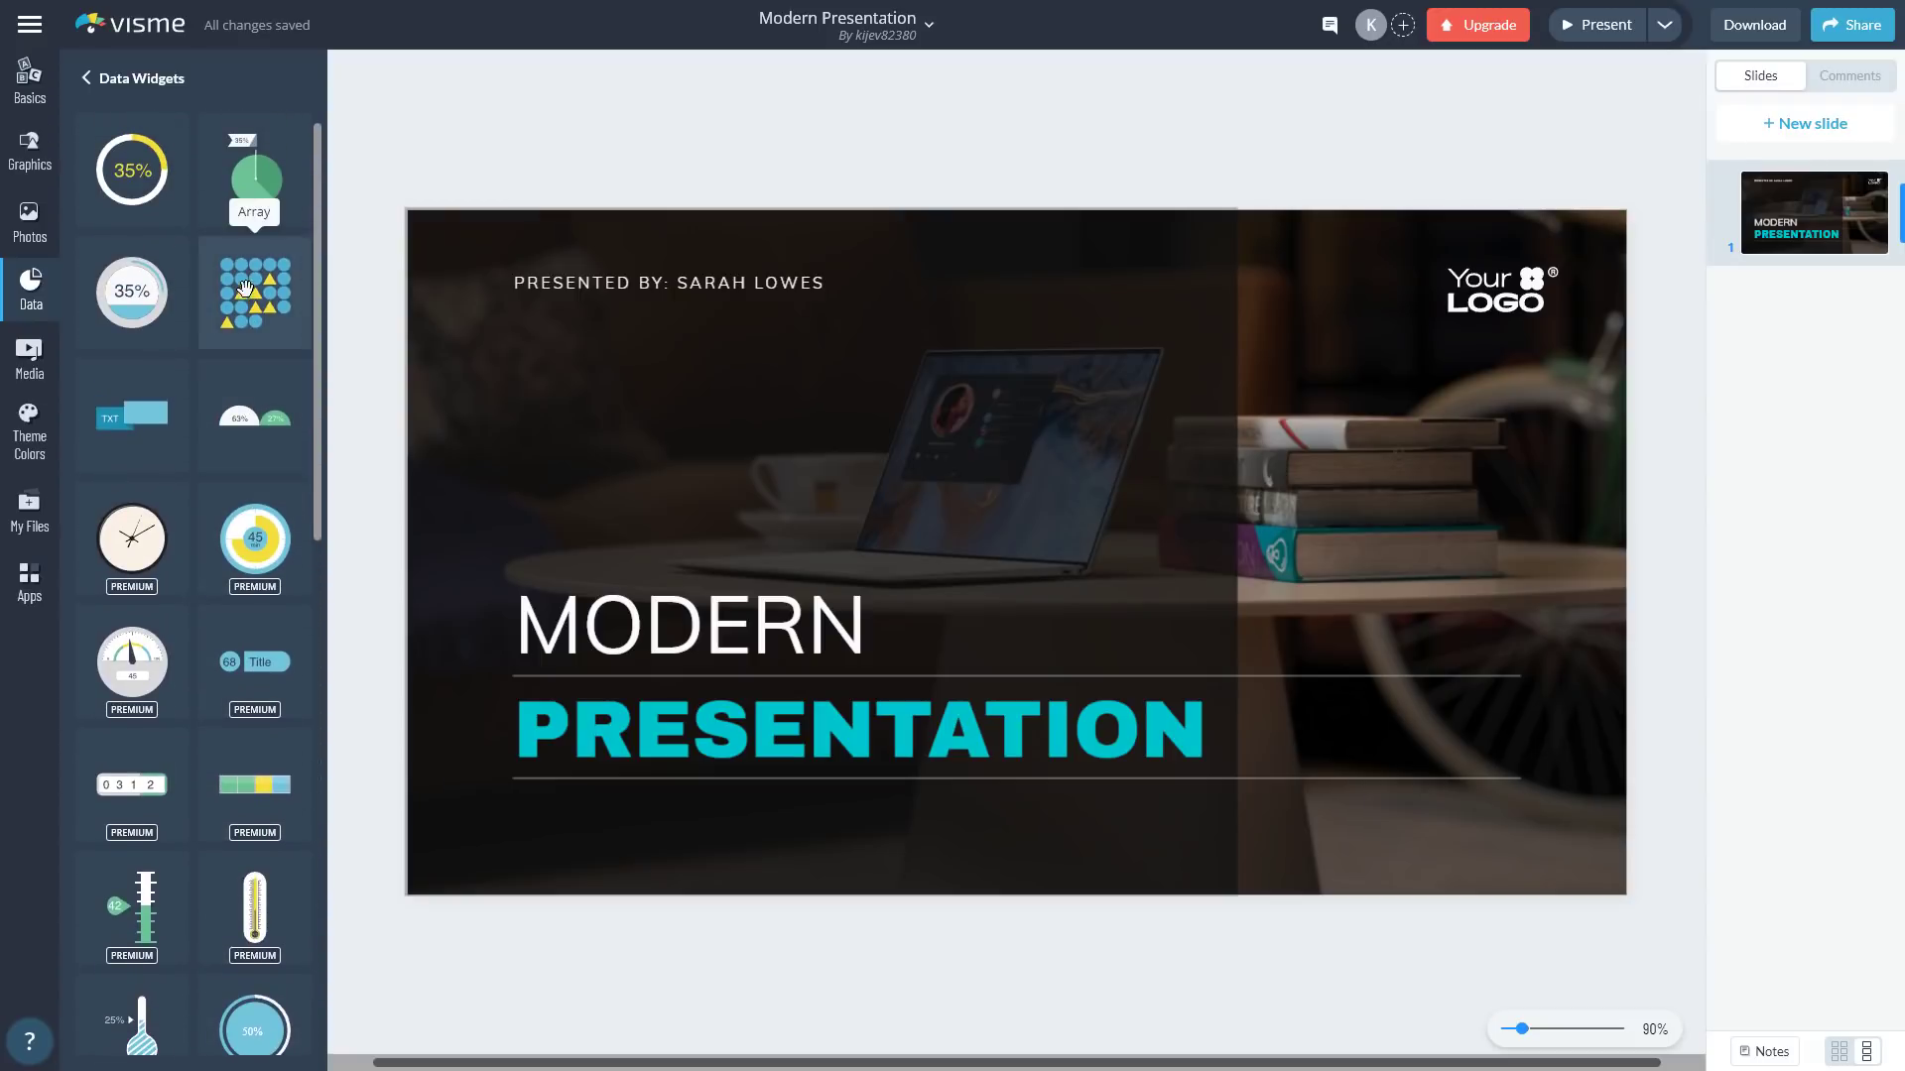
click(87, 78)
click(41, 362)
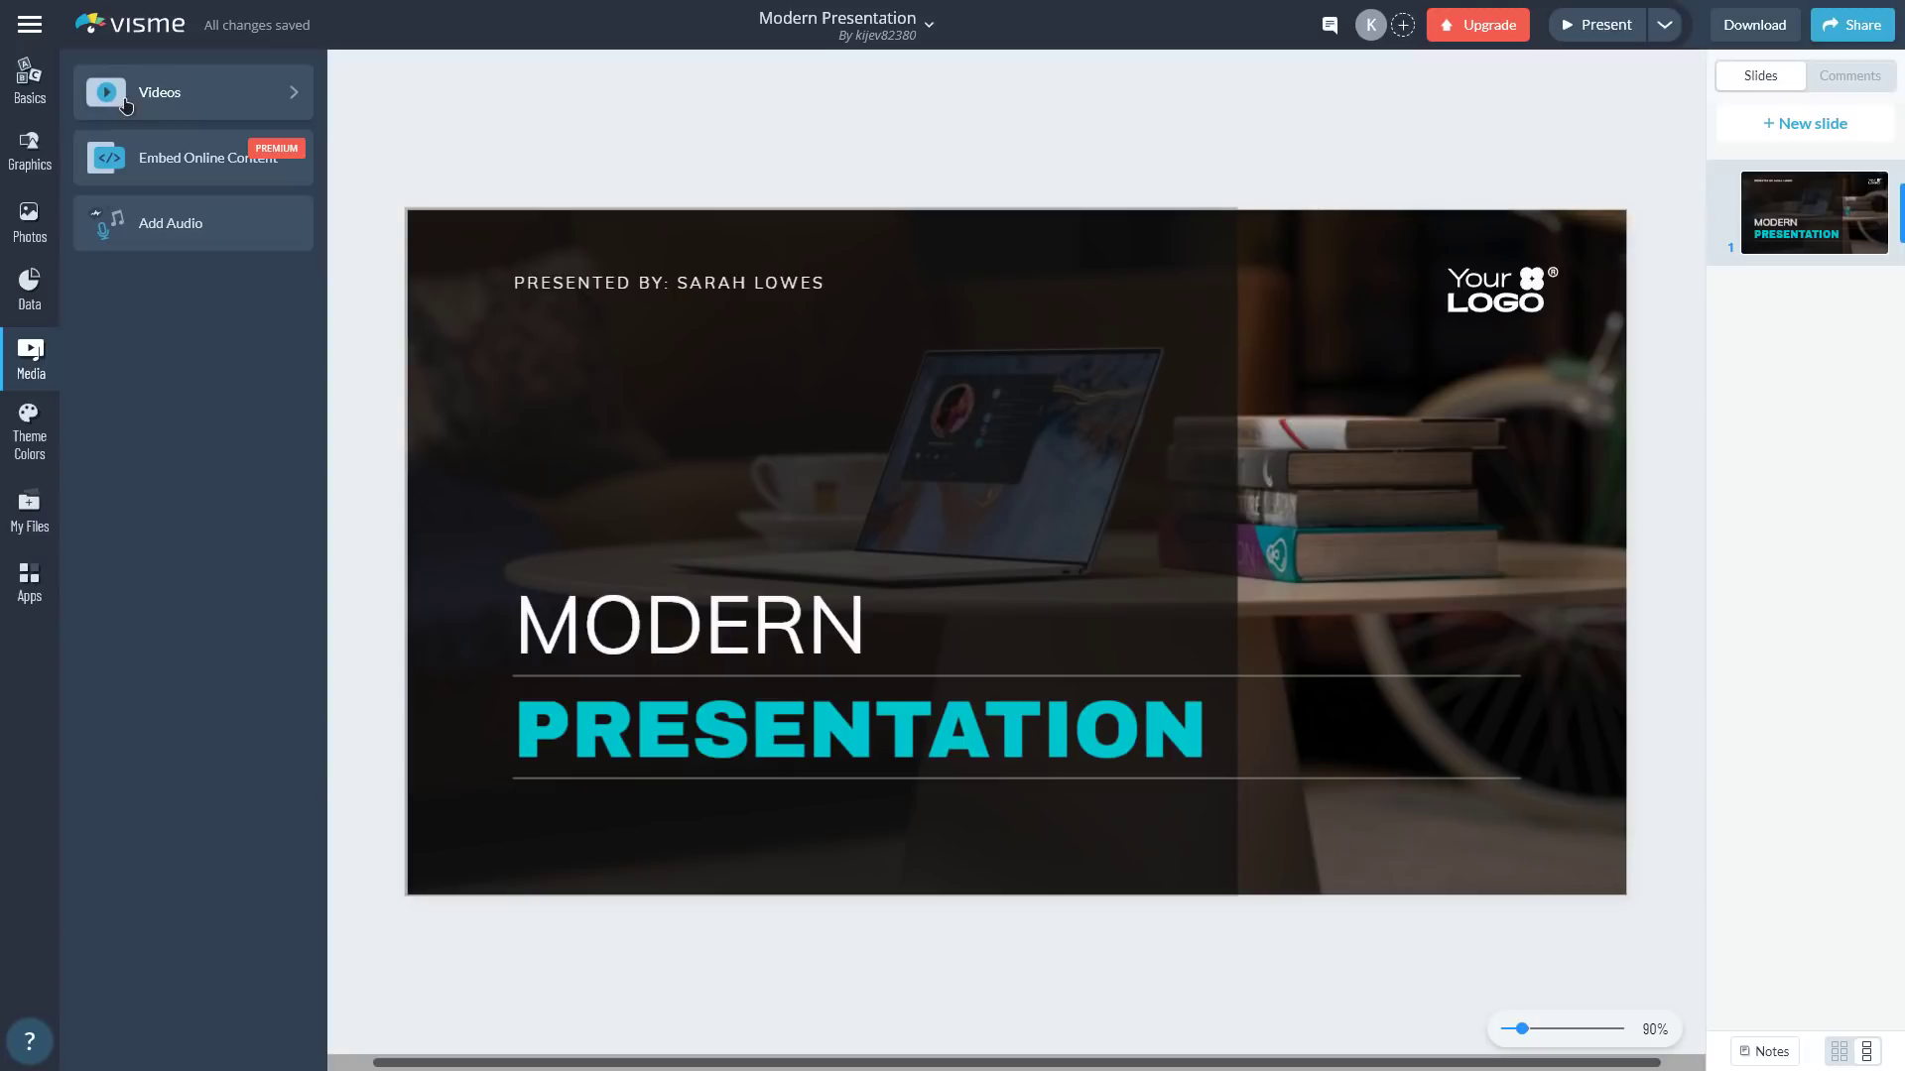
- Browse the Videos Stock, My Videos and Embed tabs, then bring up the 10000-track audio library
click(282, 92)
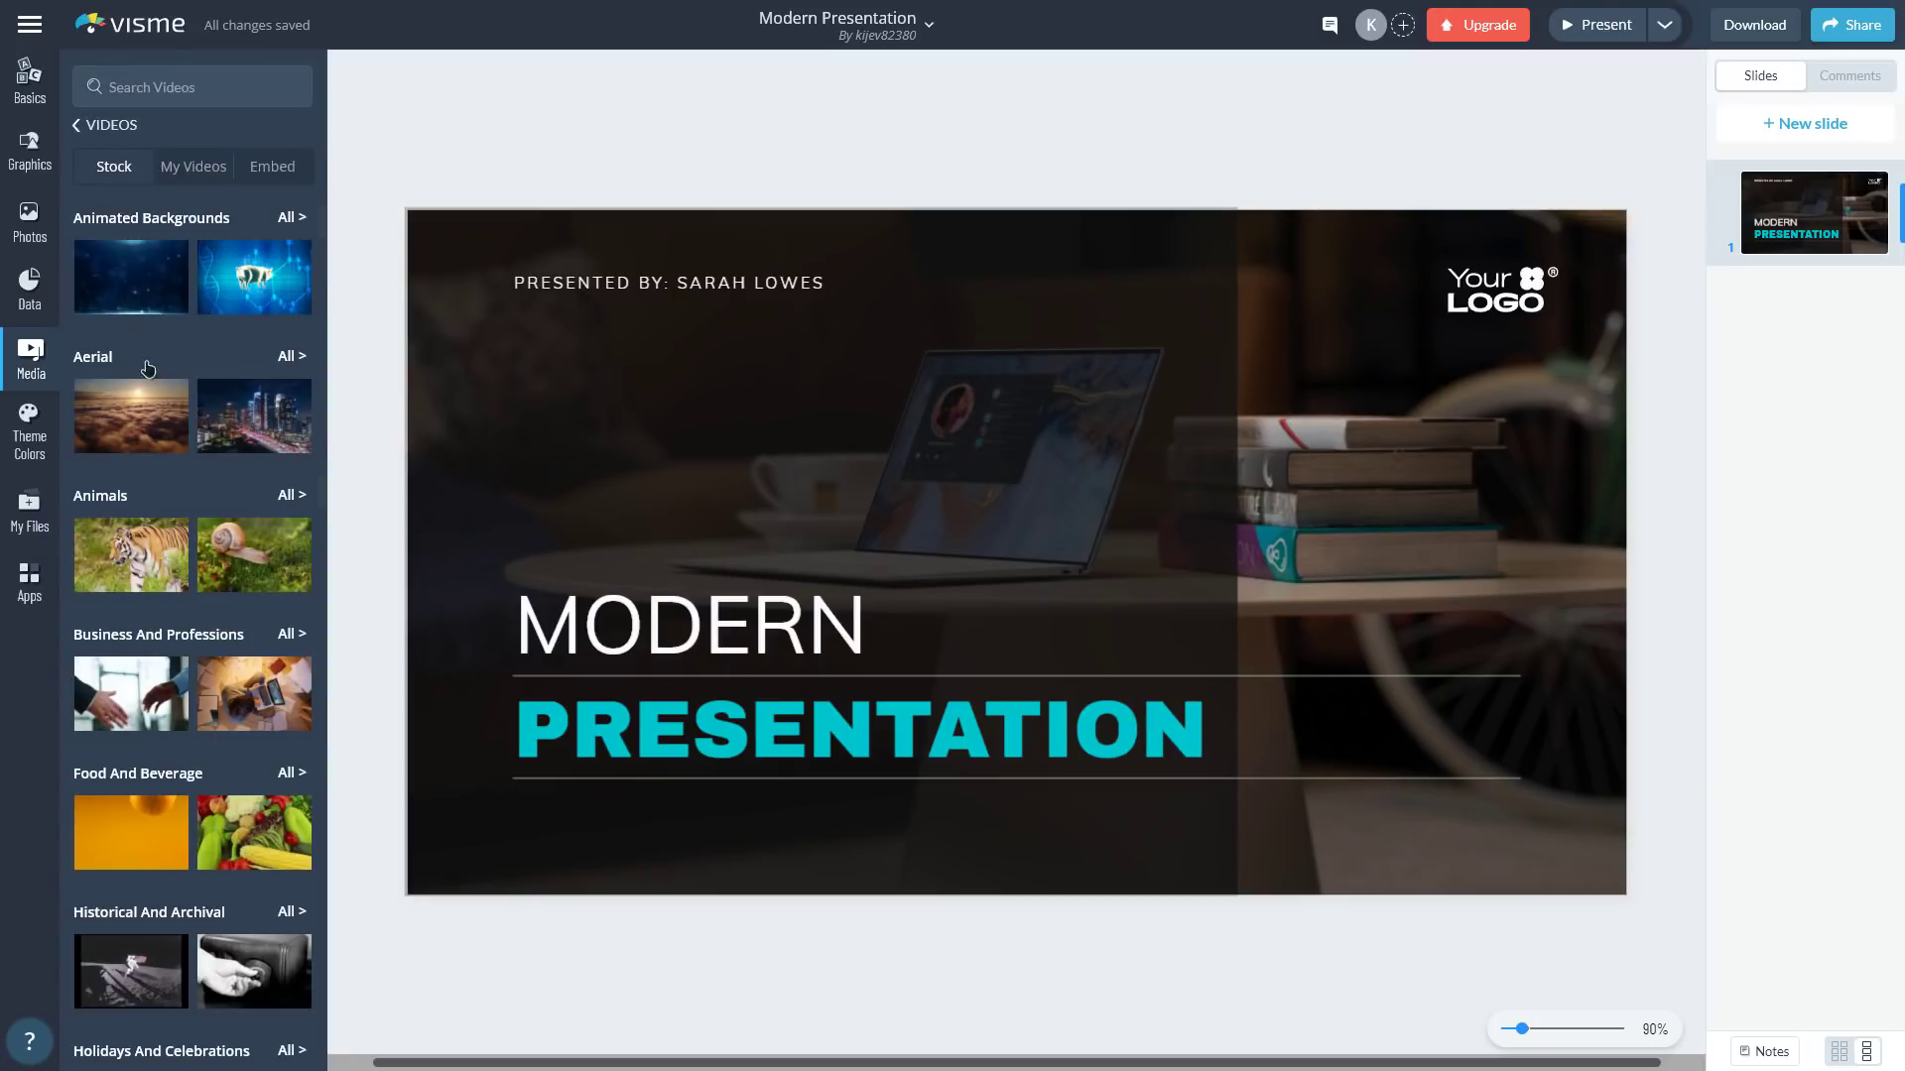
click(96, 132)
click(163, 236)
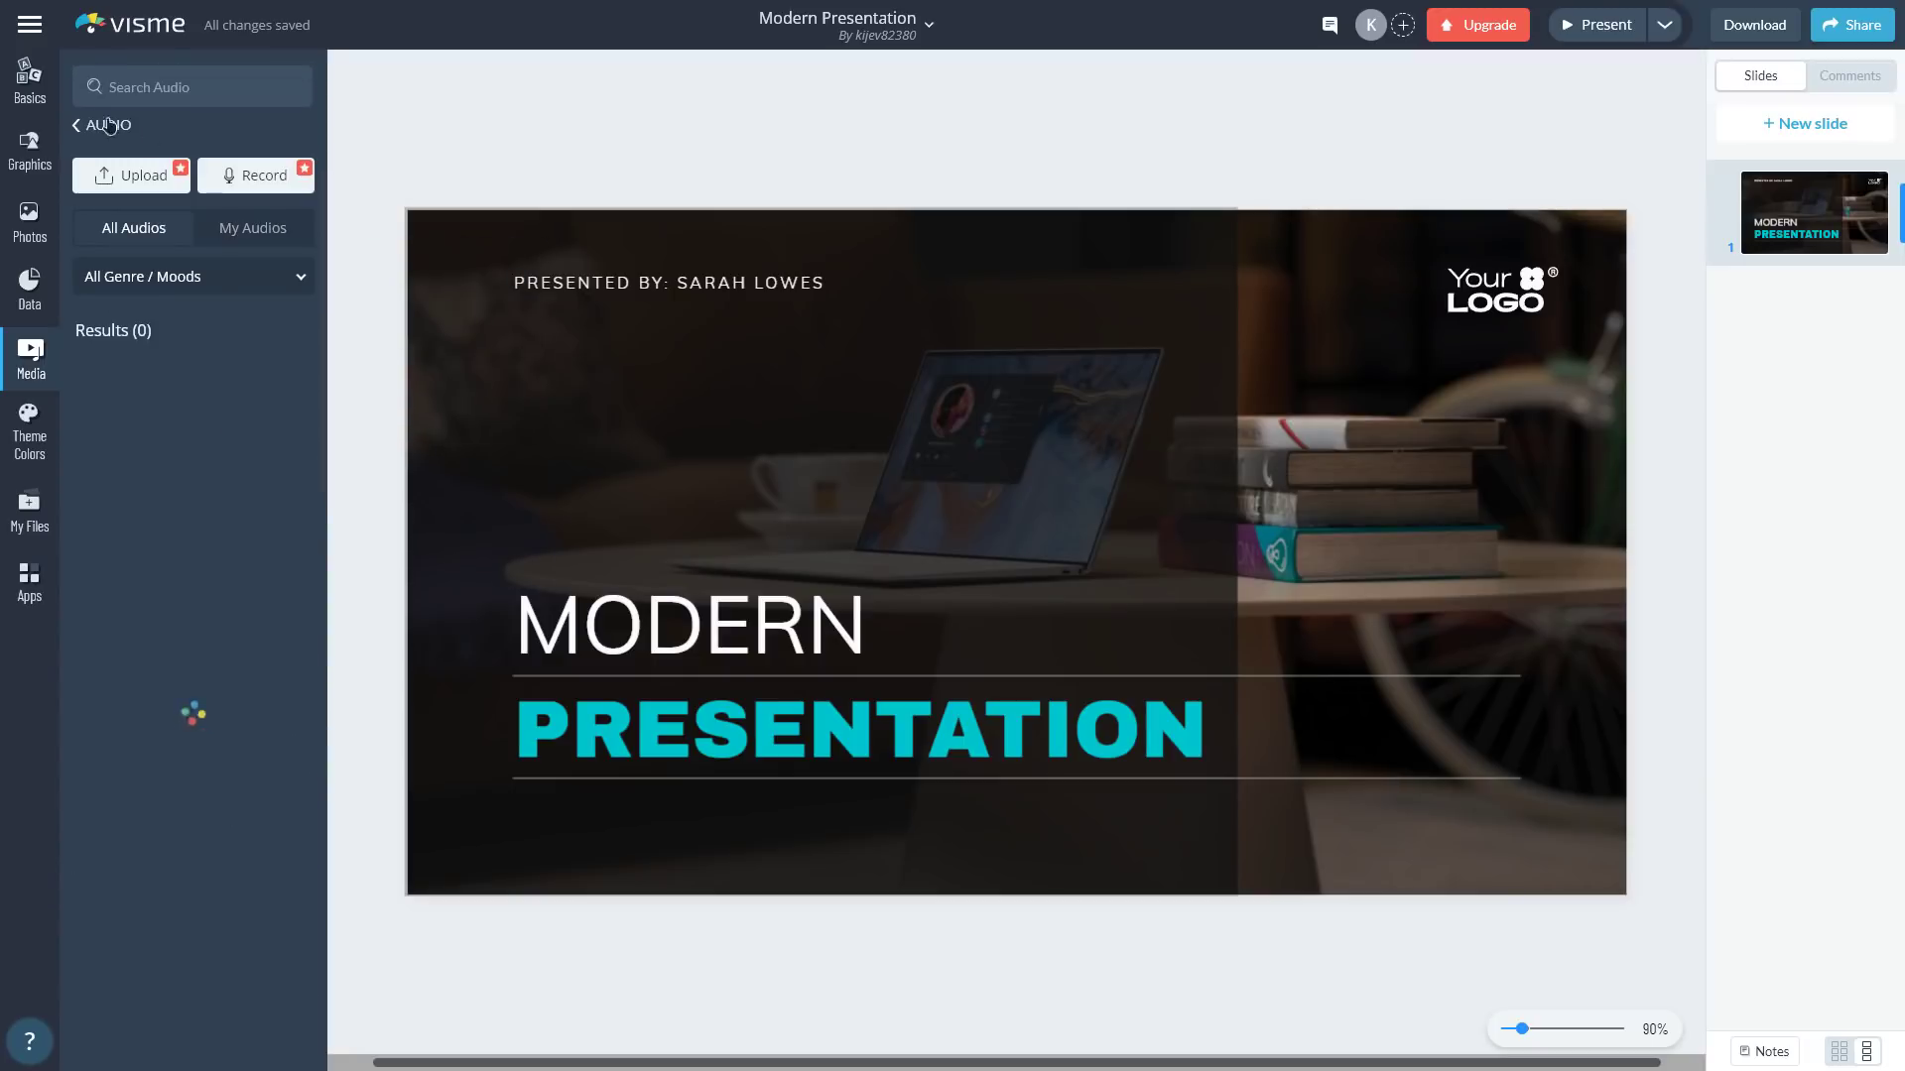
click(87, 127)
click(213, 92)
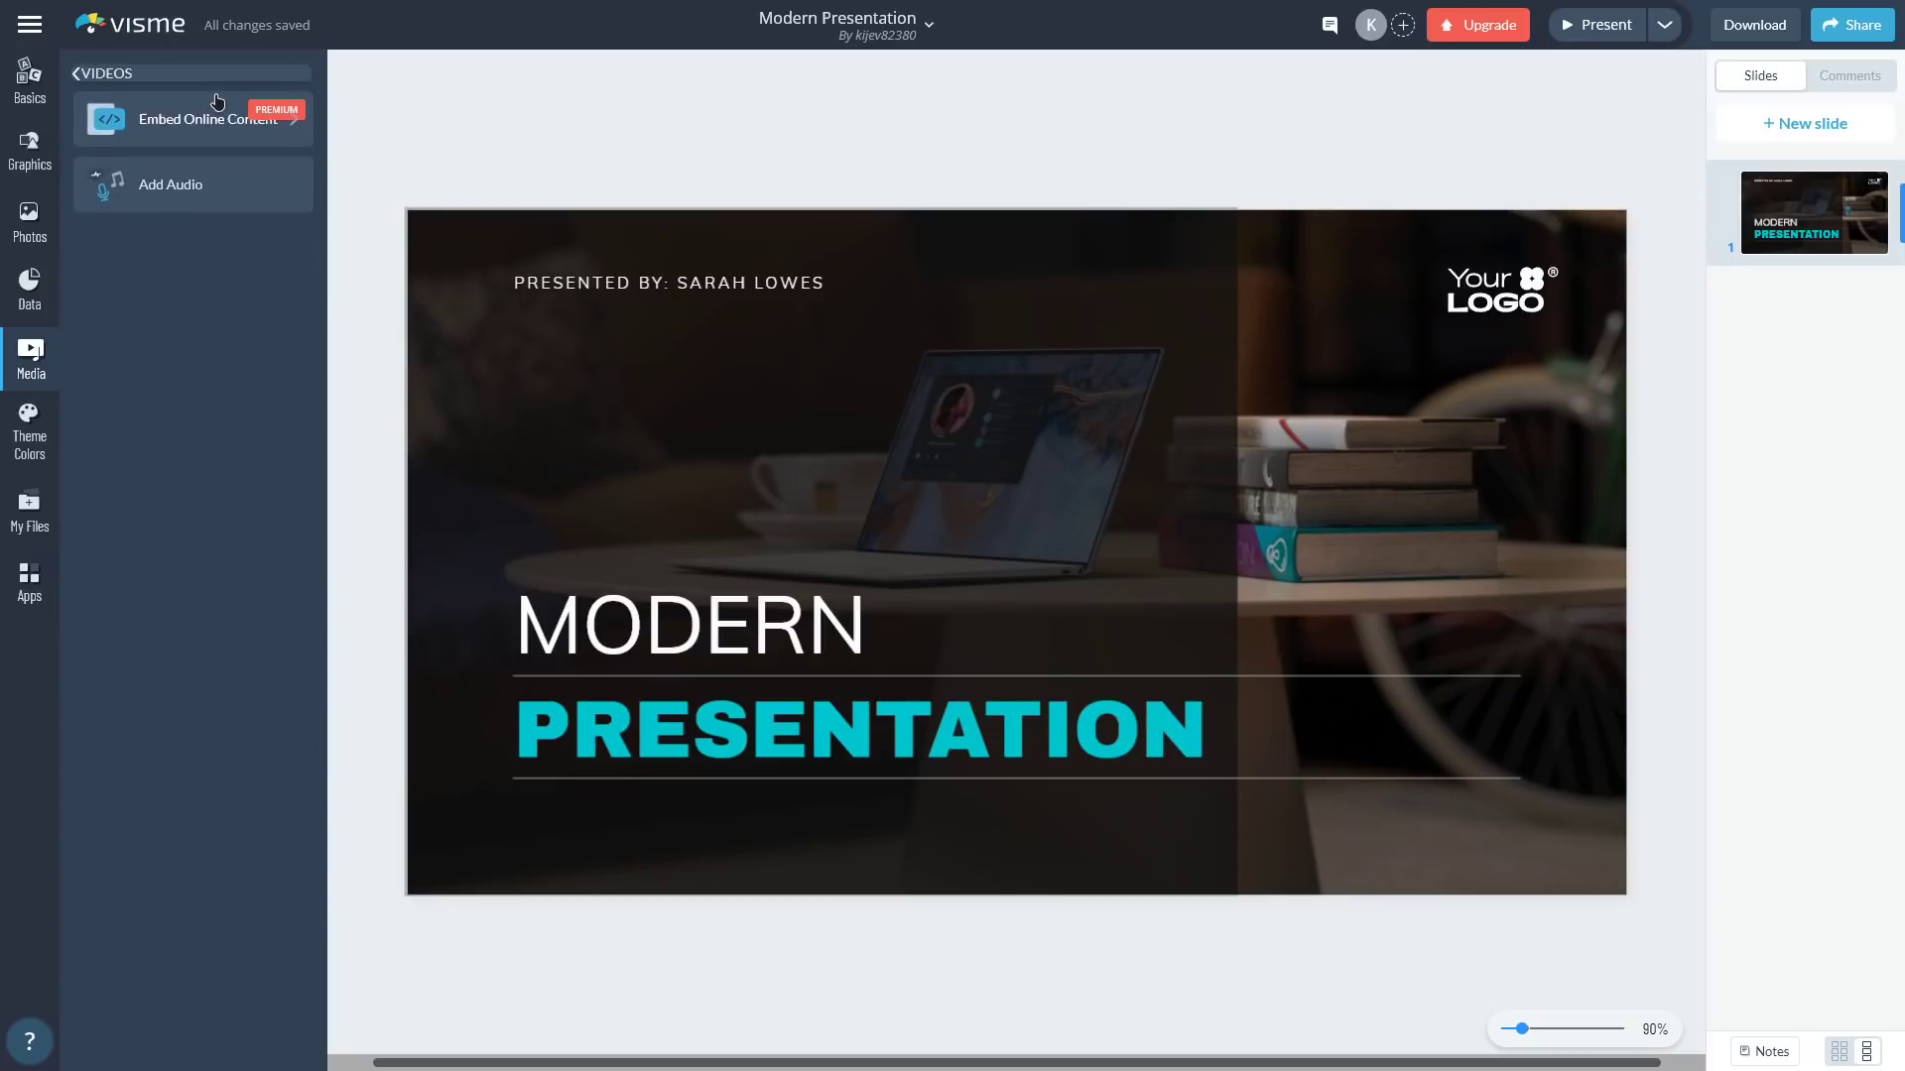
click(199, 167)
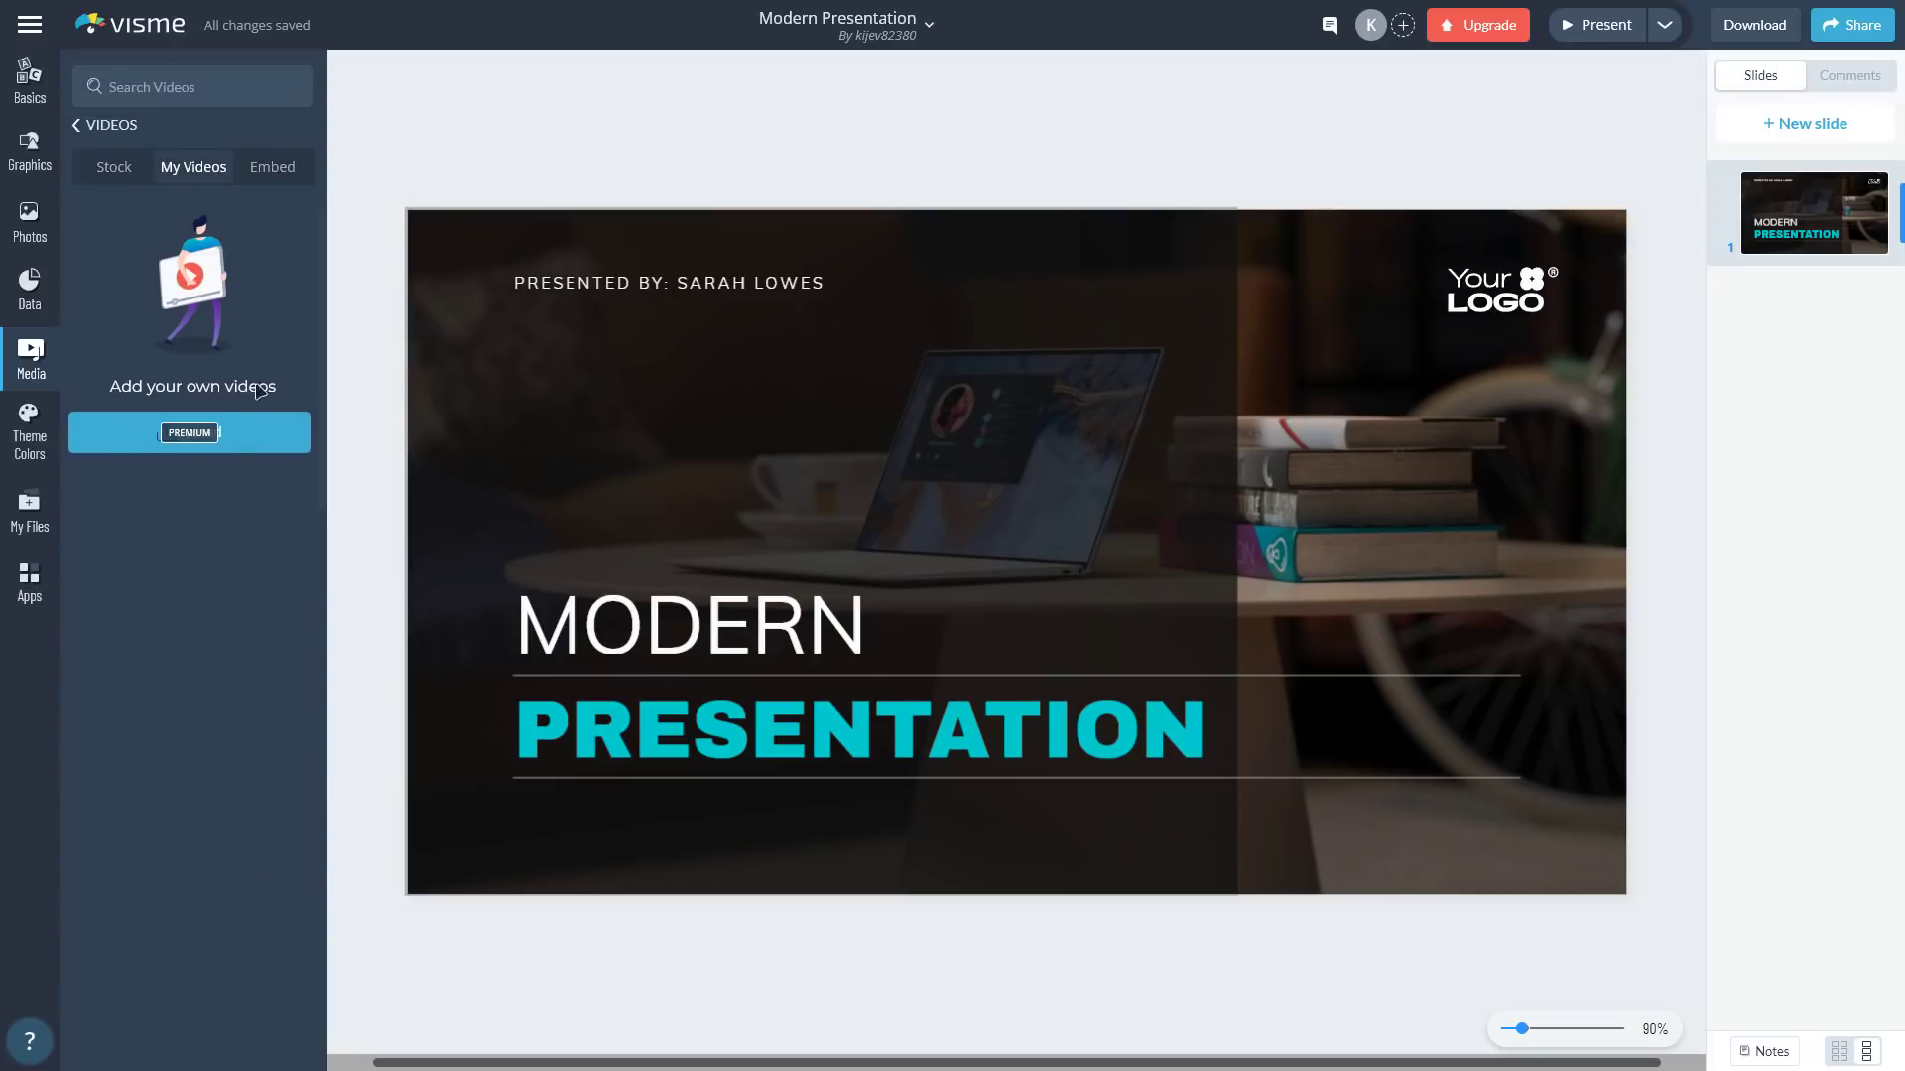
click(274, 169)
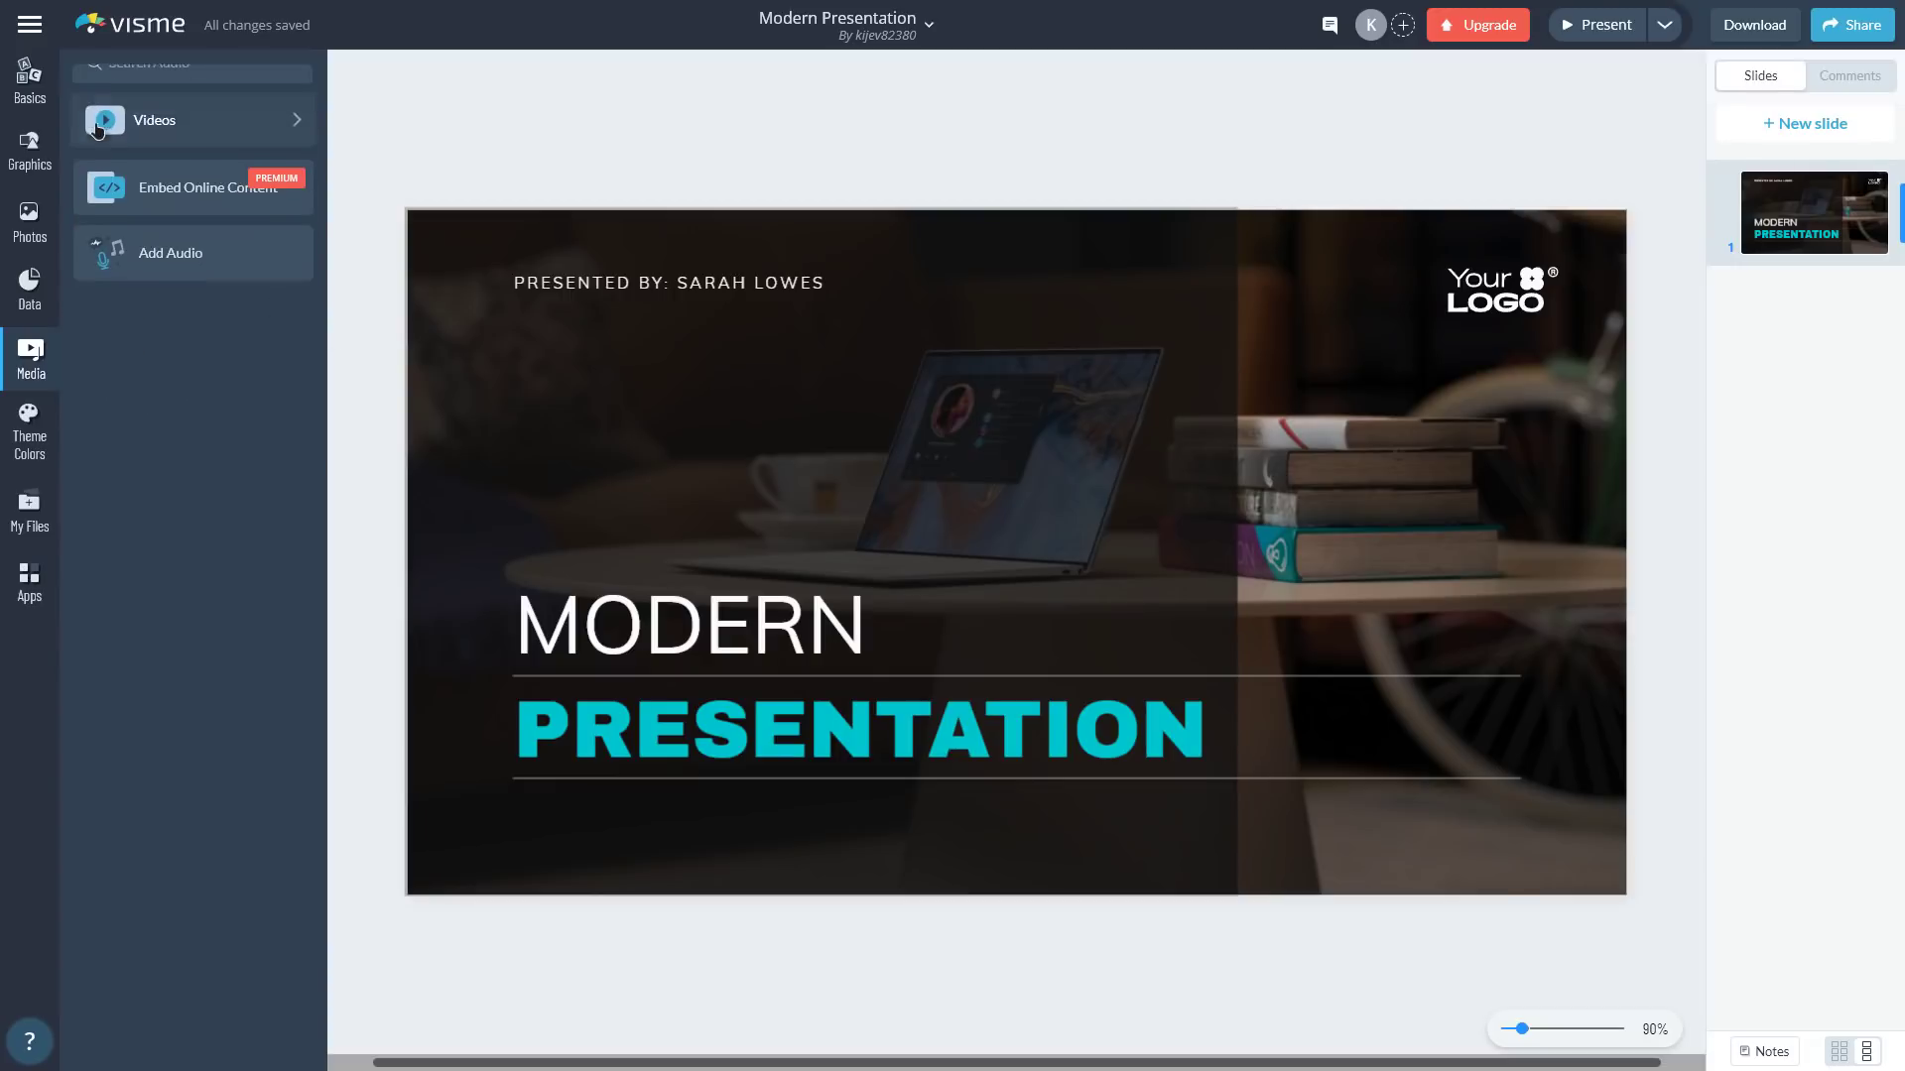
click(214, 241)
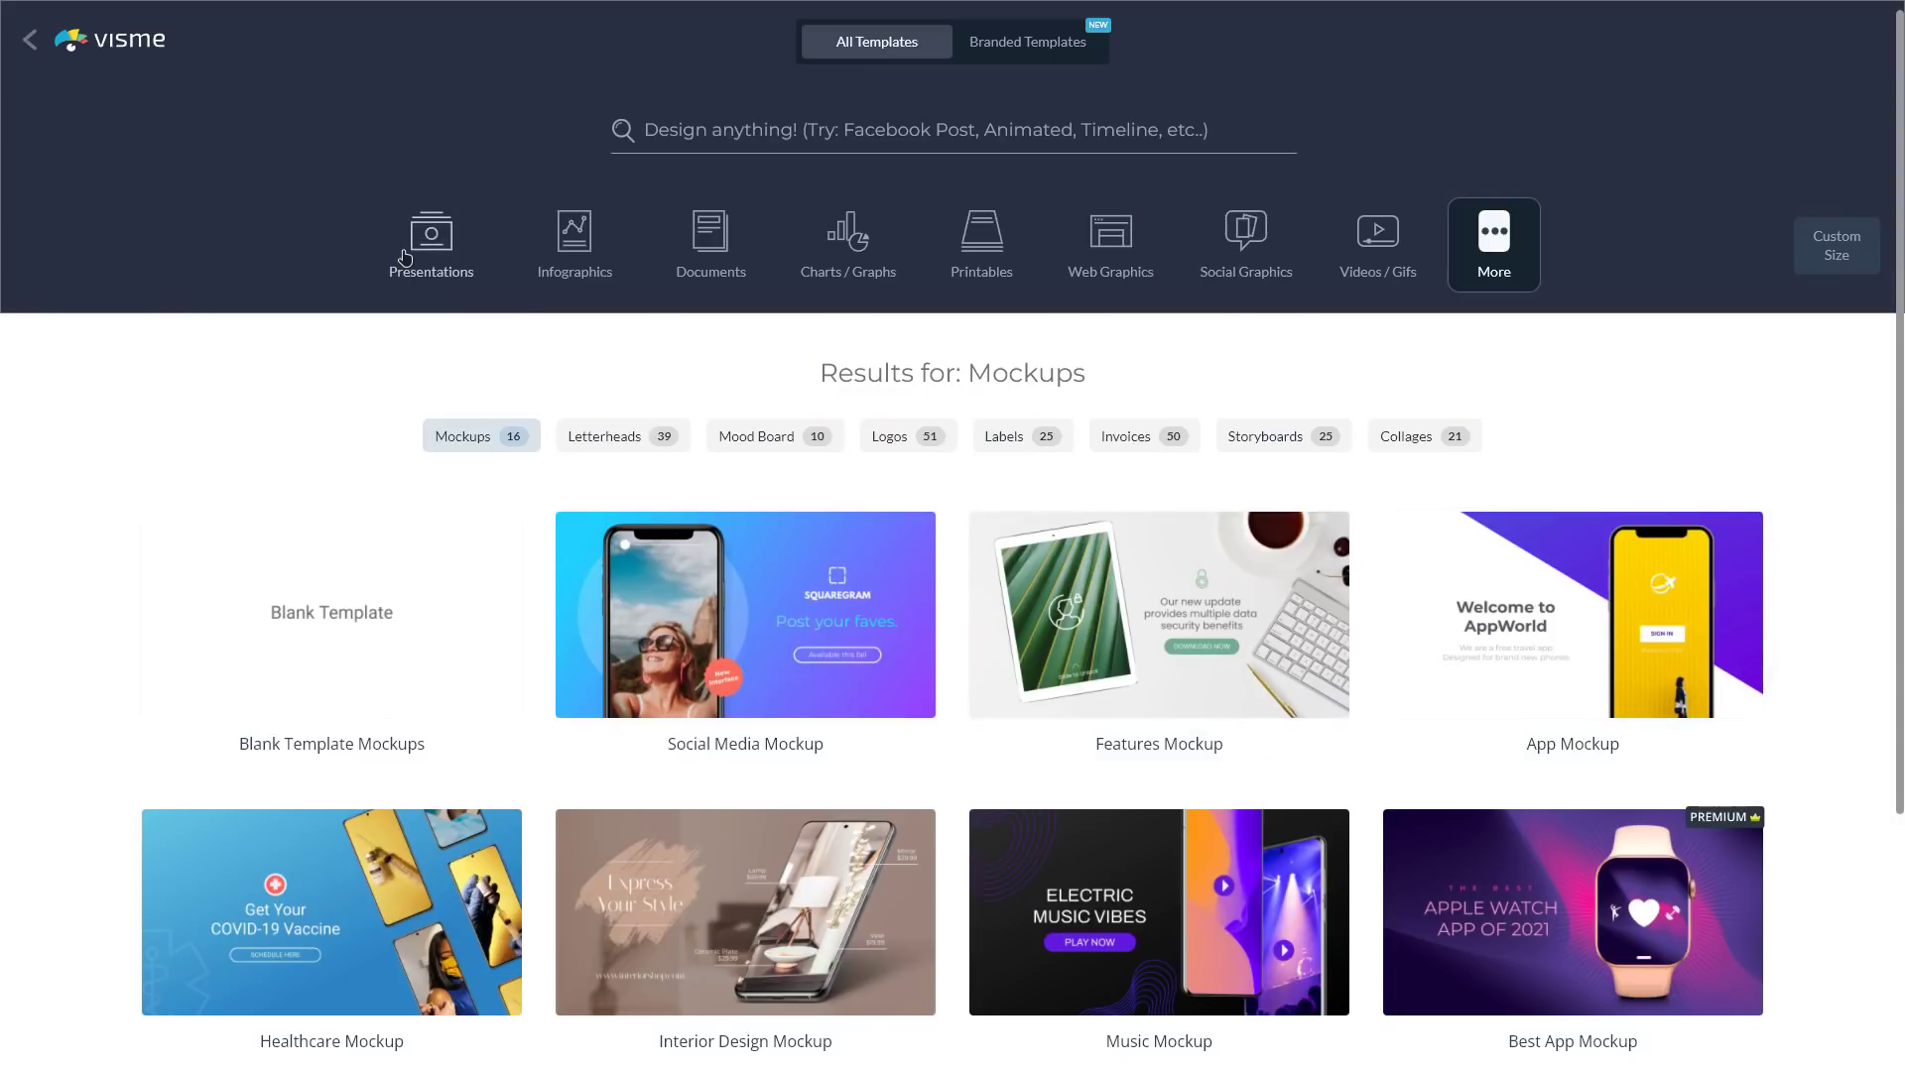
- View Branded Templates in the Presentations gallery, then go back to the projects dashboard
click(421, 253)
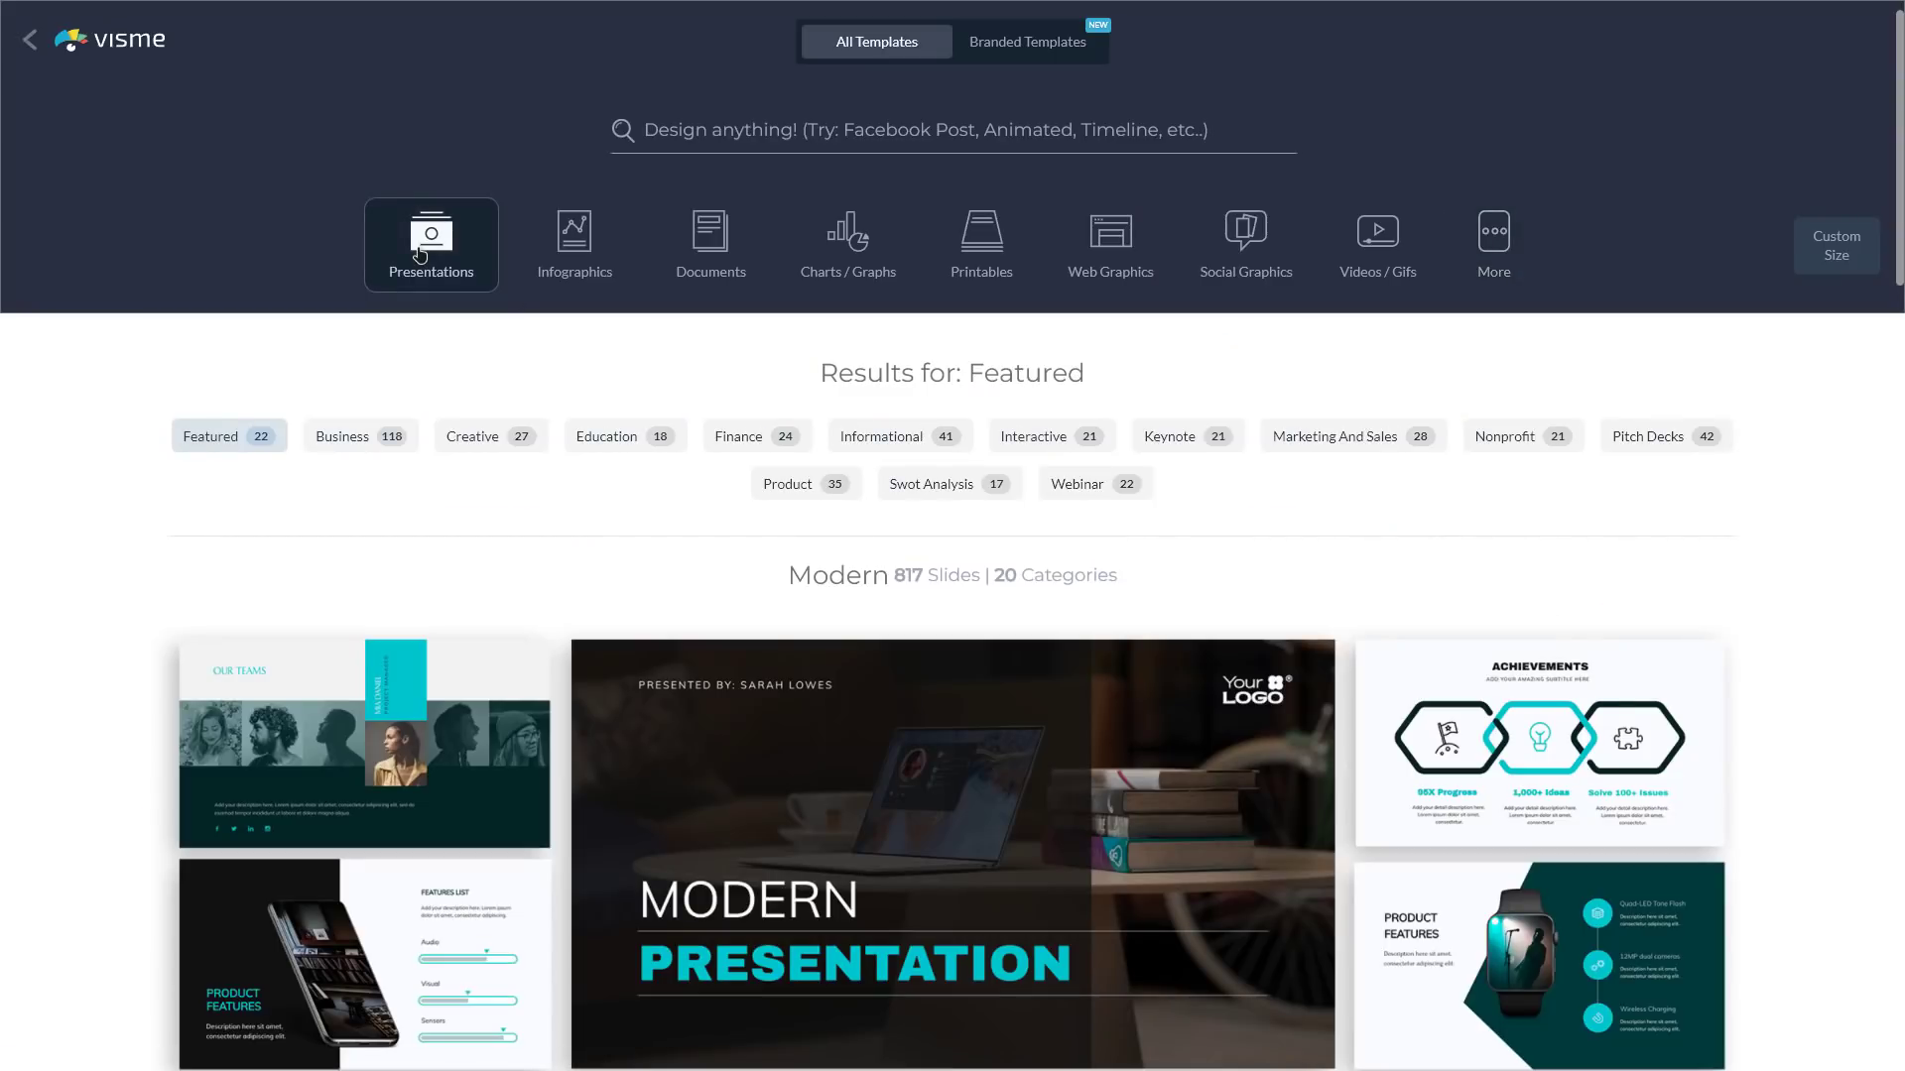
click(1069, 54)
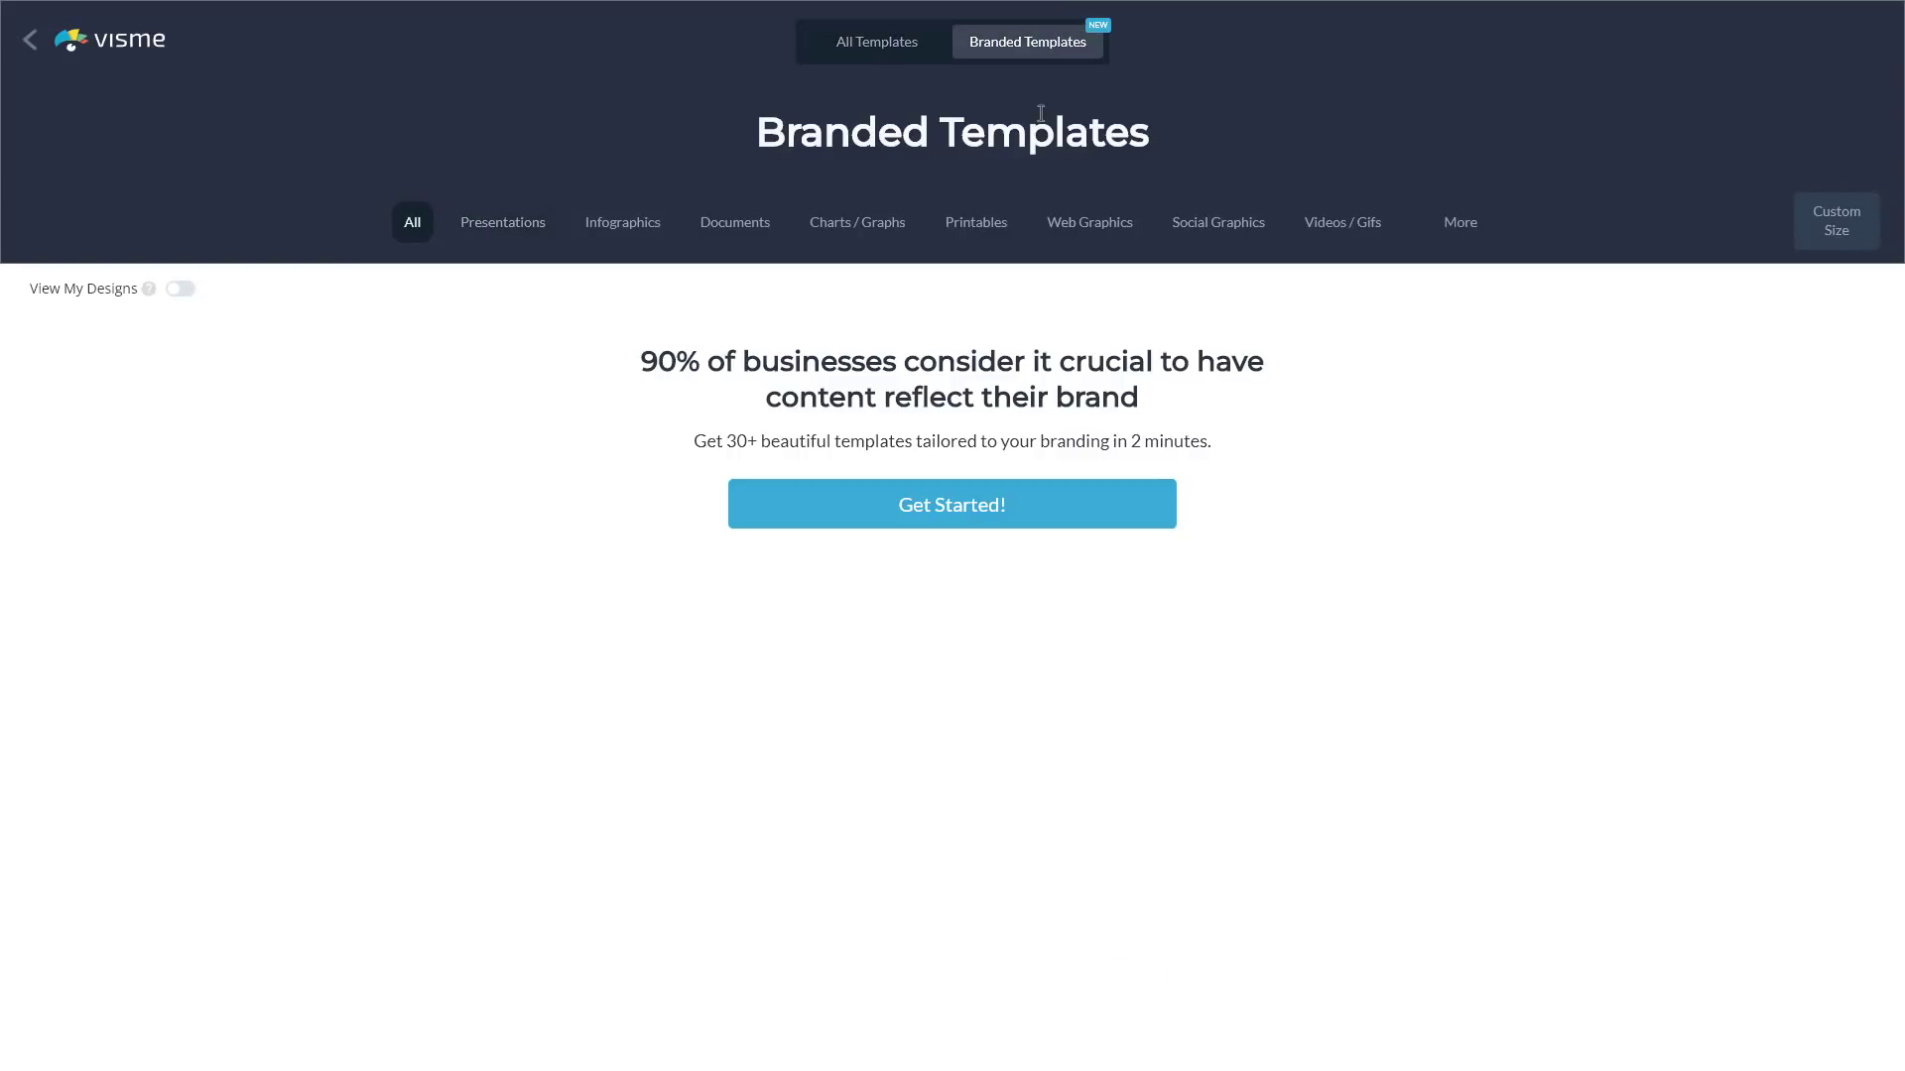
click(29, 40)
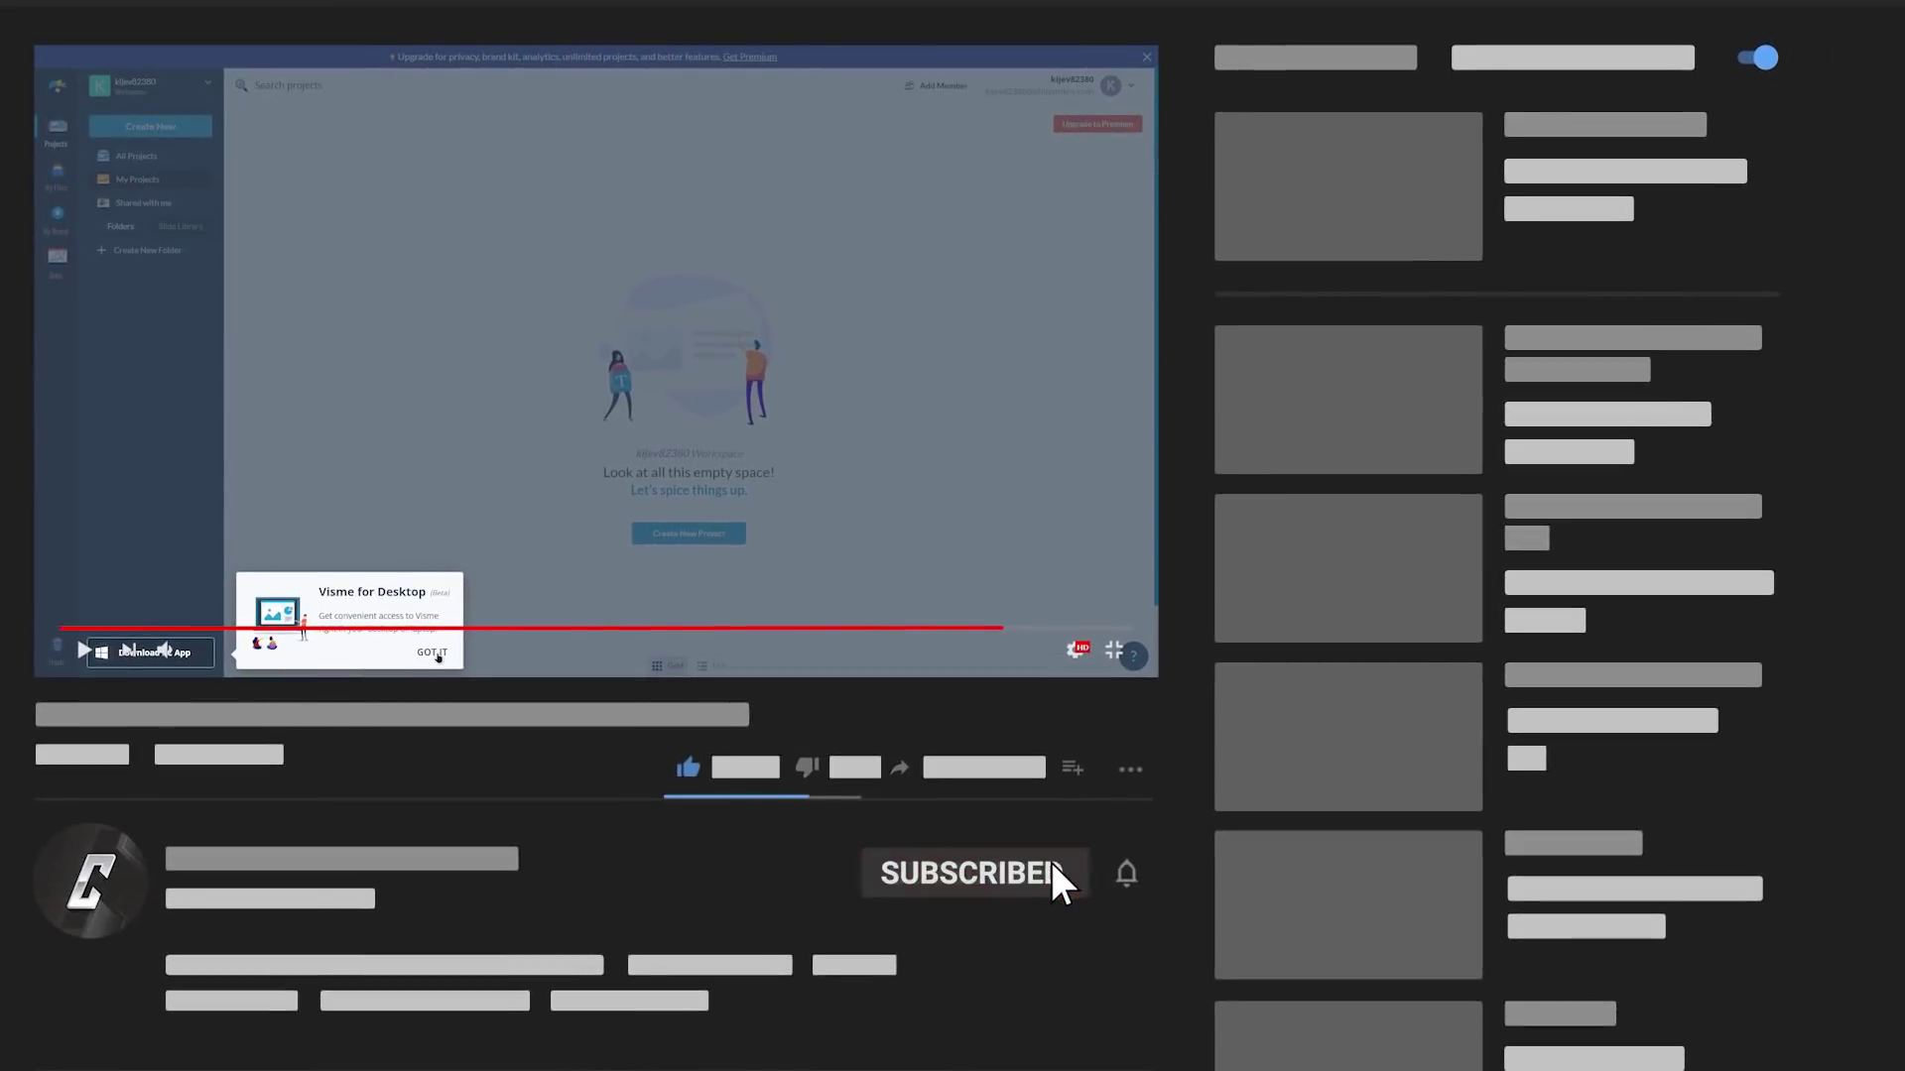
- Dismiss the Visme for Desktop popup and go to My Brand's Brand Assets
click(438, 657)
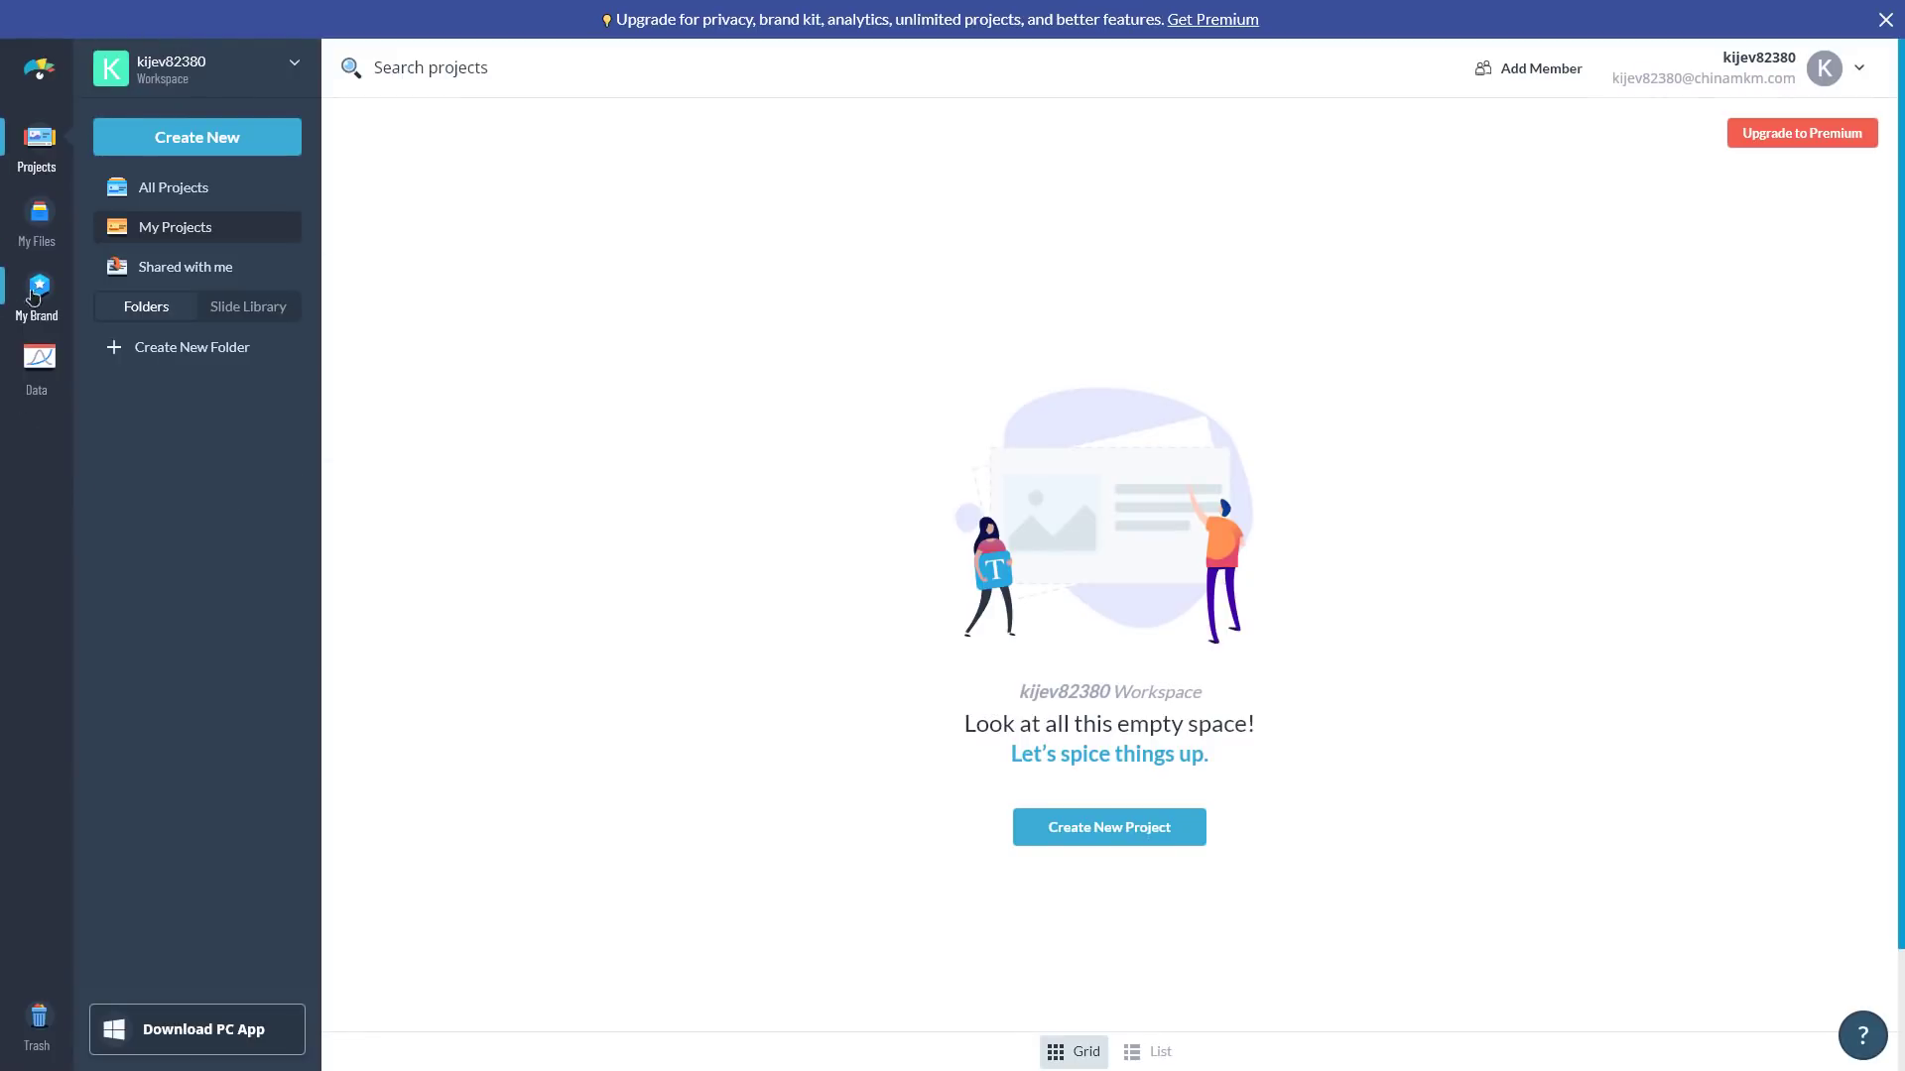
click(32, 313)
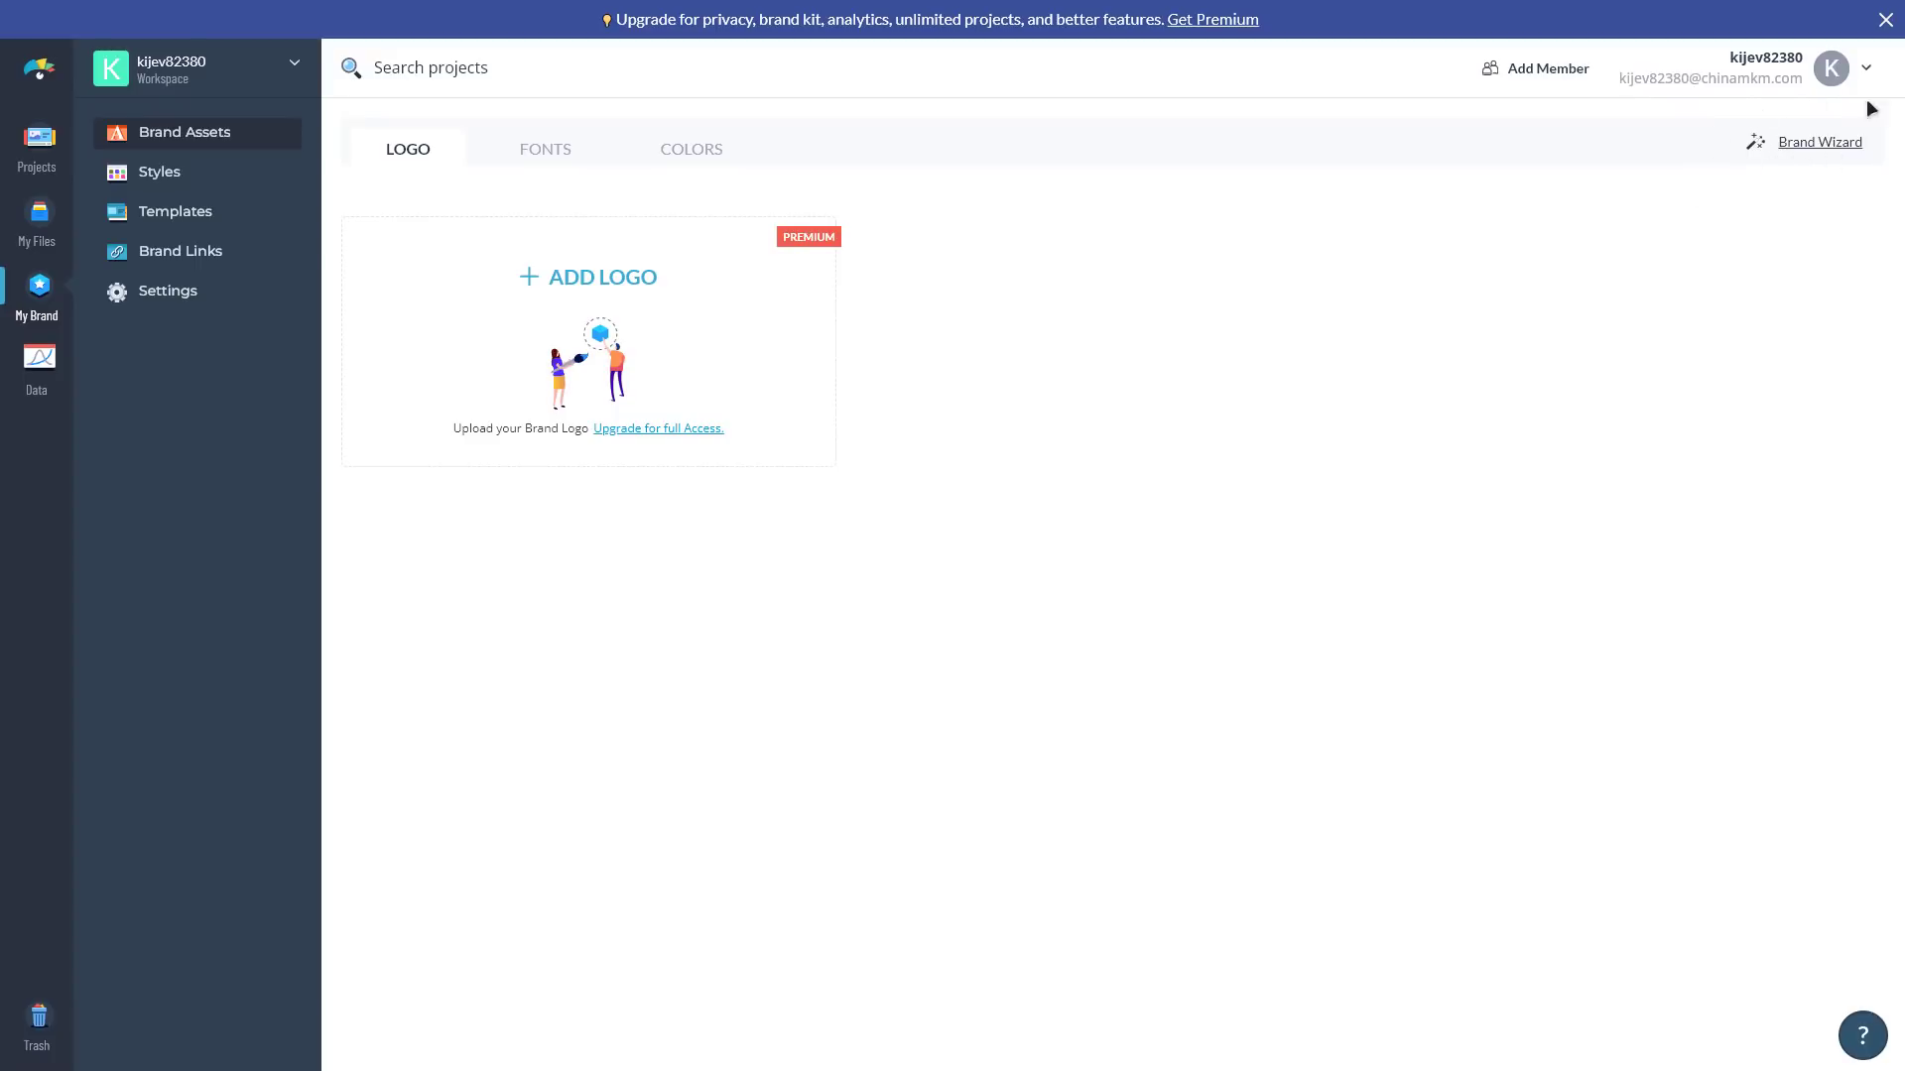
click(1851, 149)
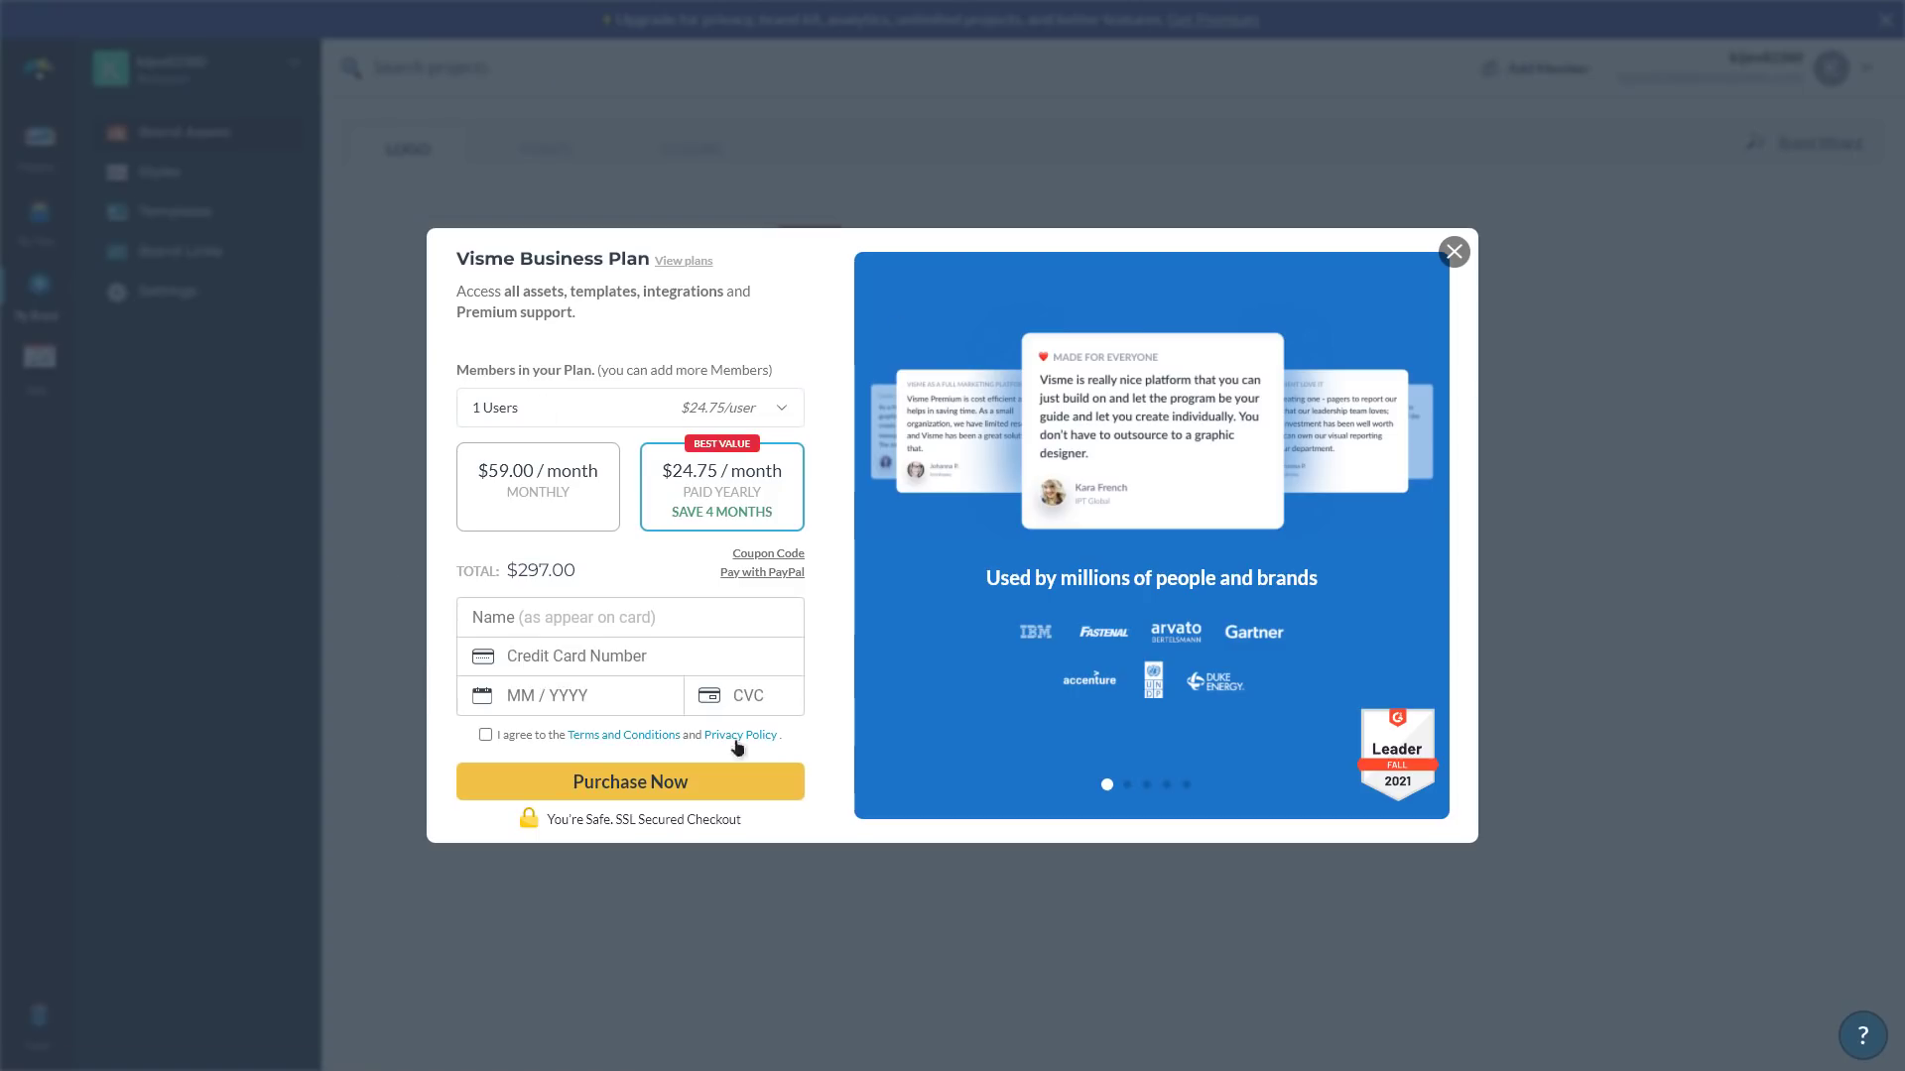
click(1127, 790)
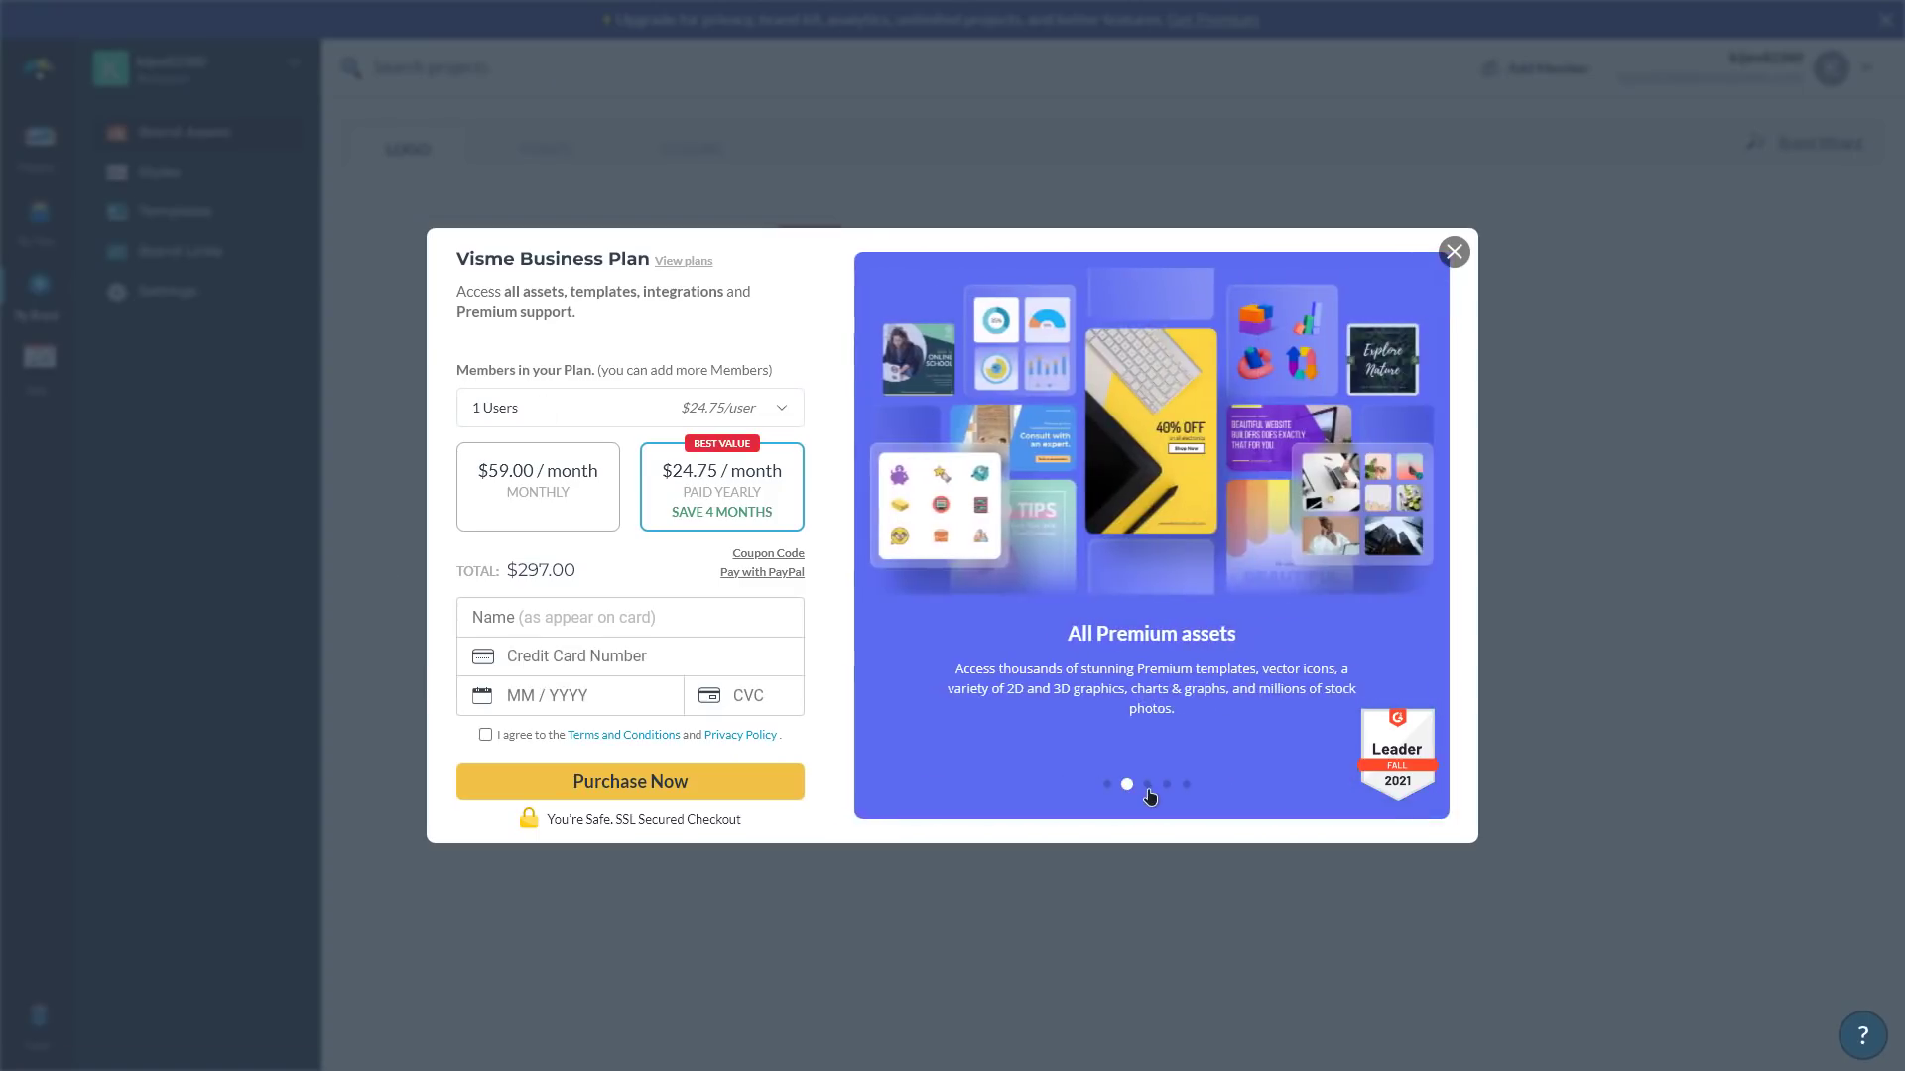
click(1147, 789)
click(1168, 791)
click(1186, 786)
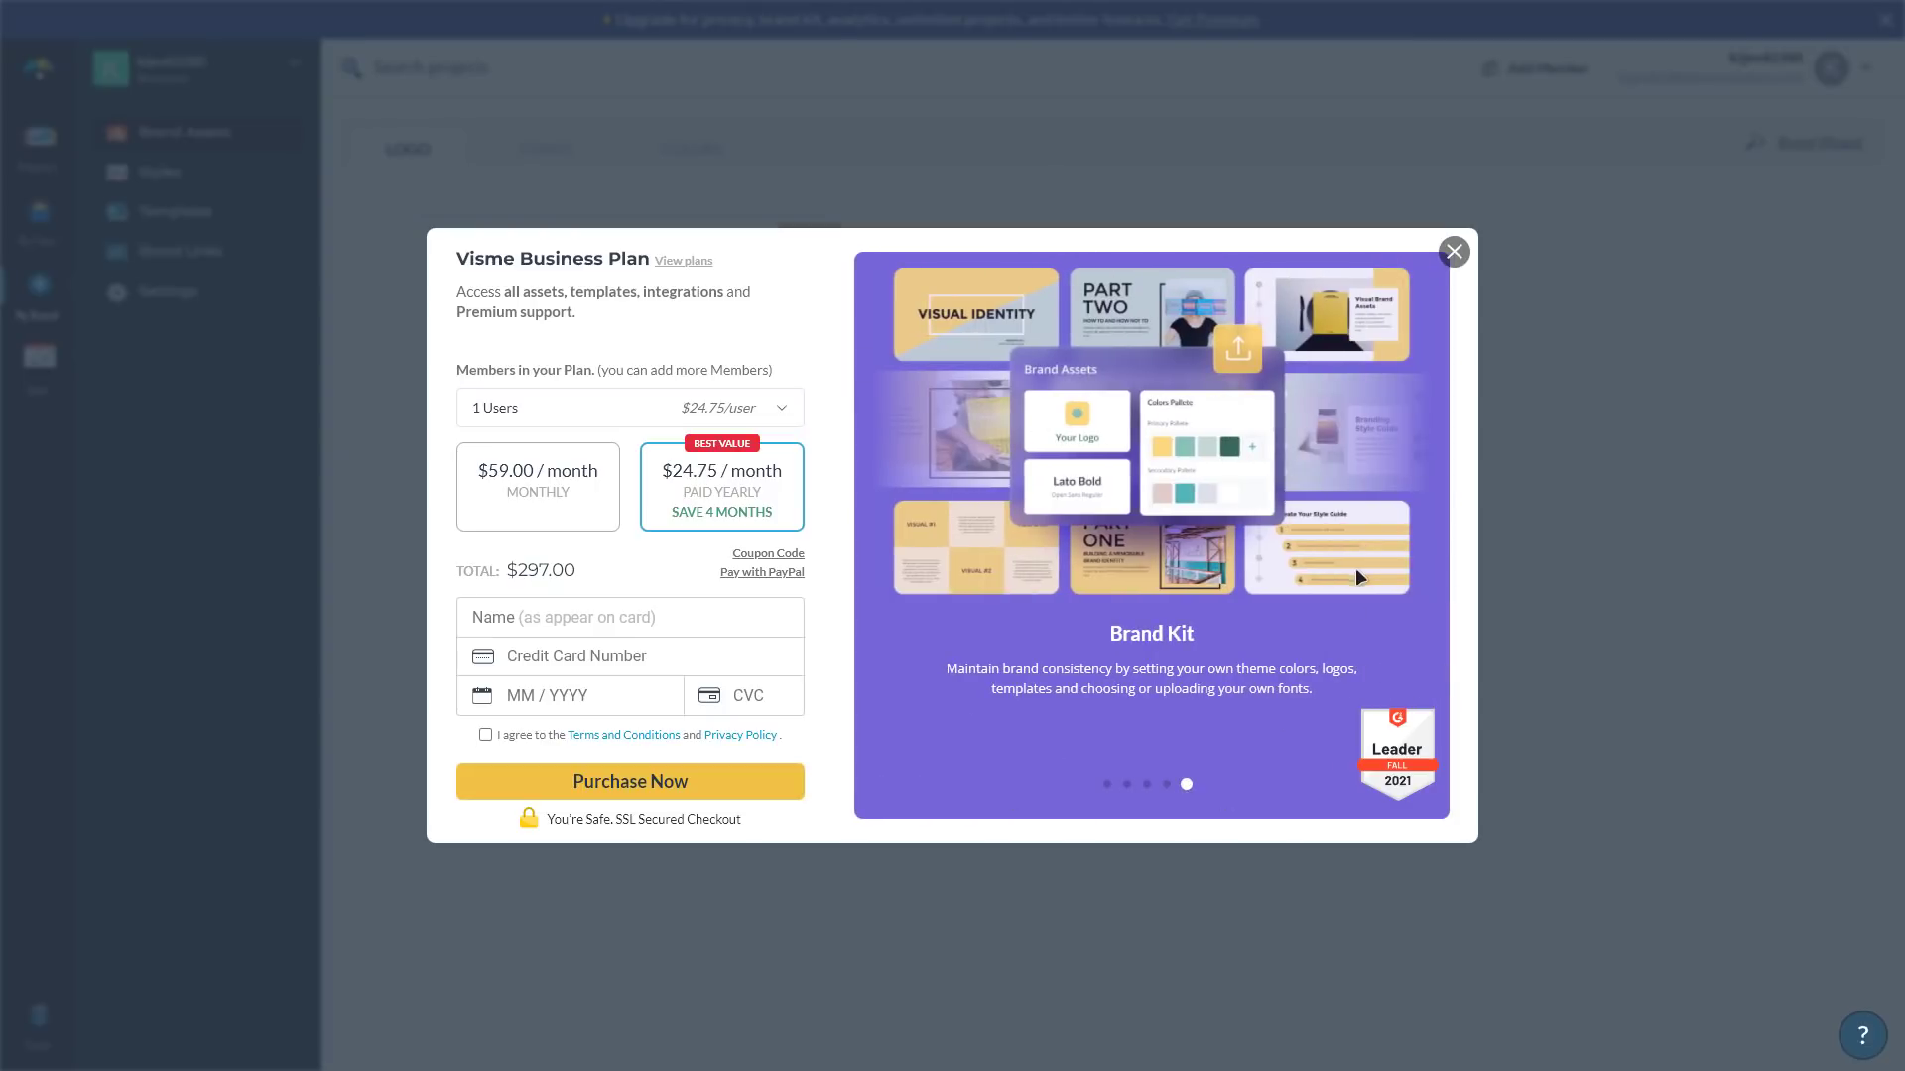
click(1454, 251)
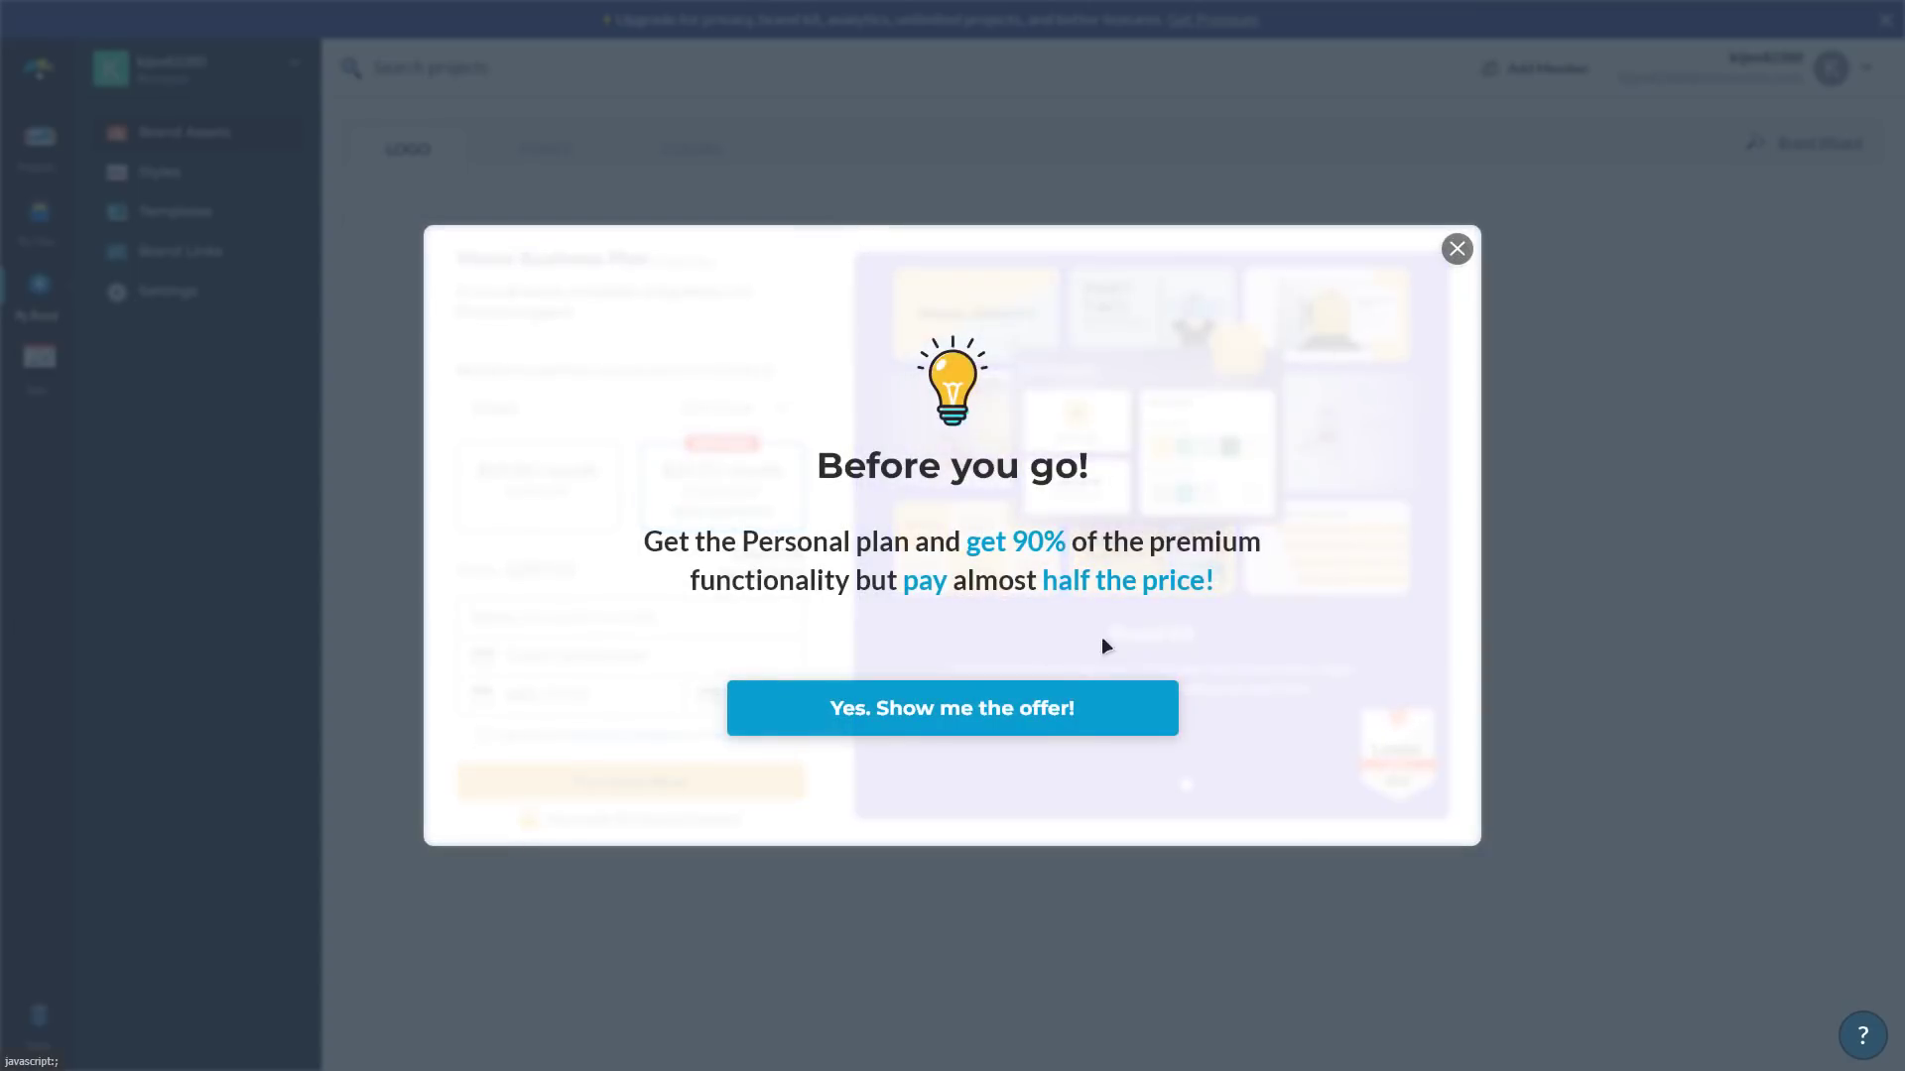
click(1456, 250)
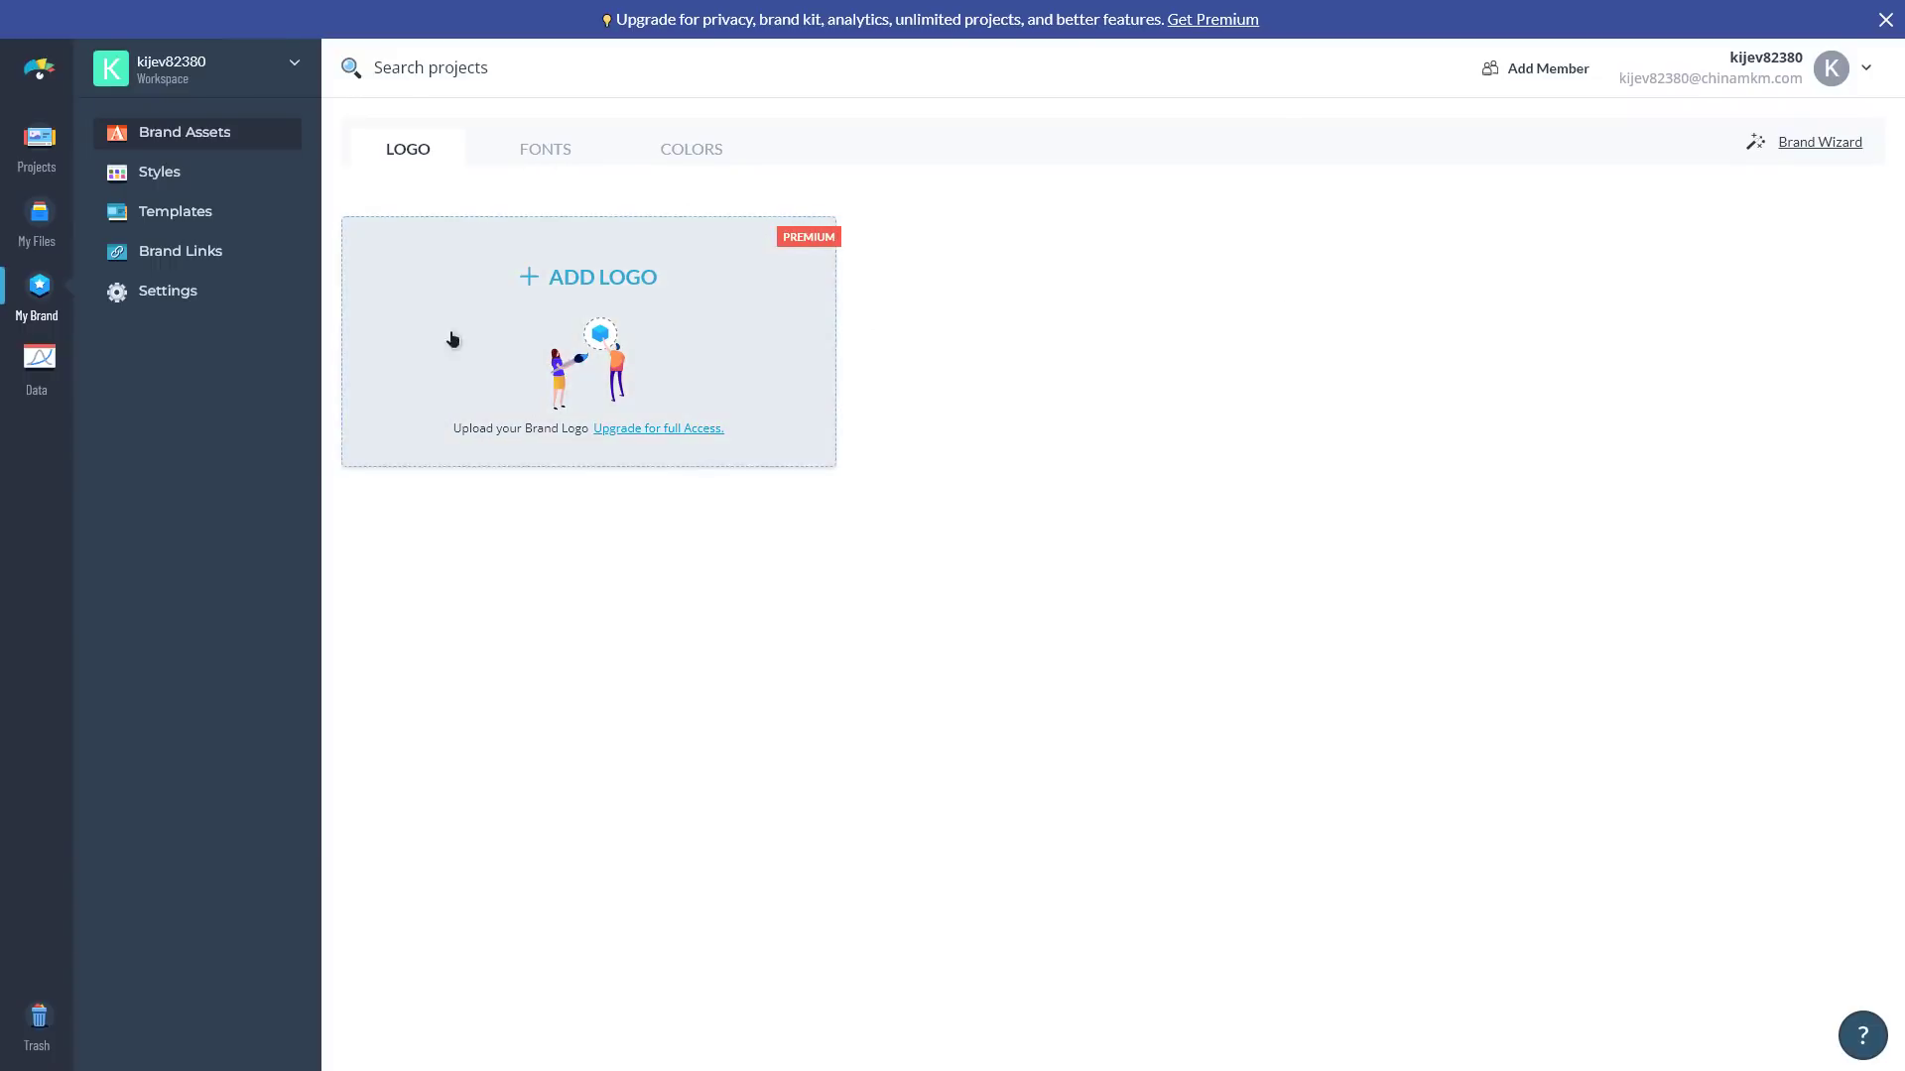
- After reviewing Fonts and Colors, set the publish page background to a custom light teal
click(536, 159)
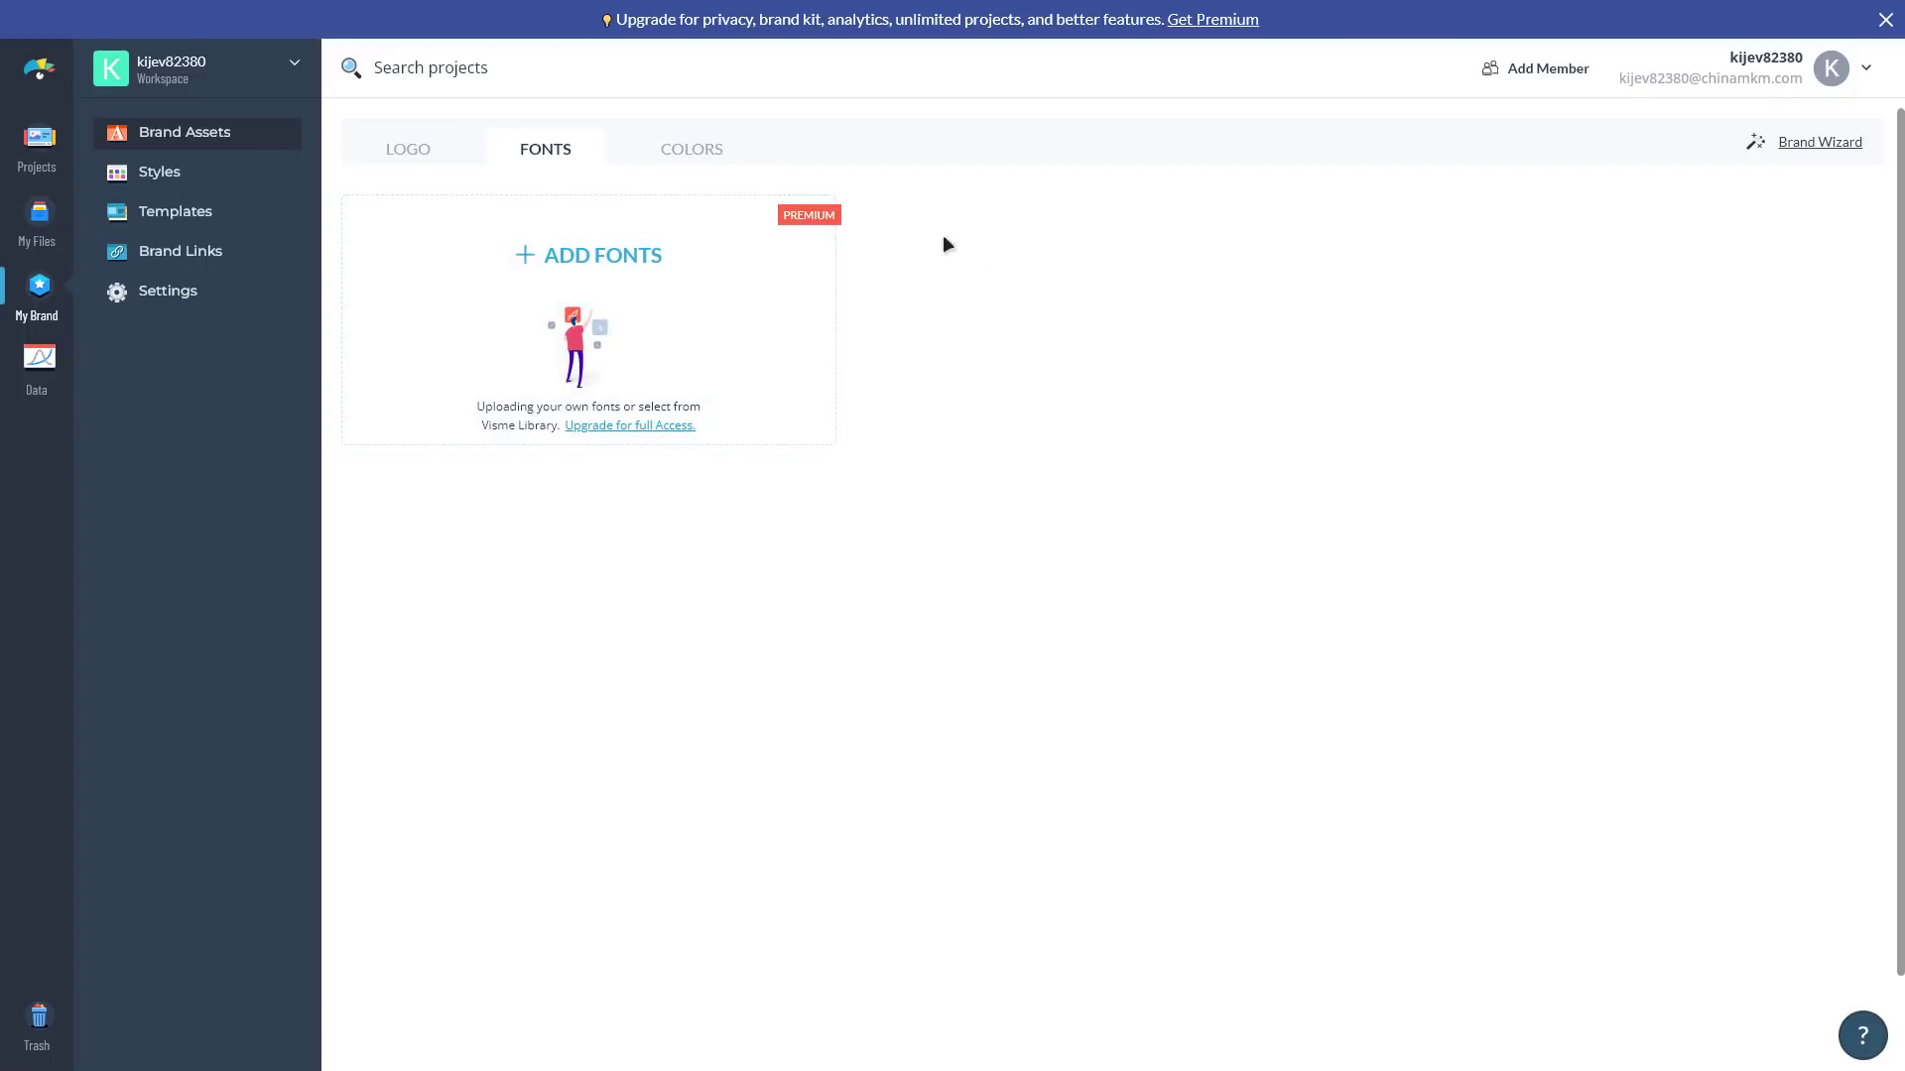
click(709, 162)
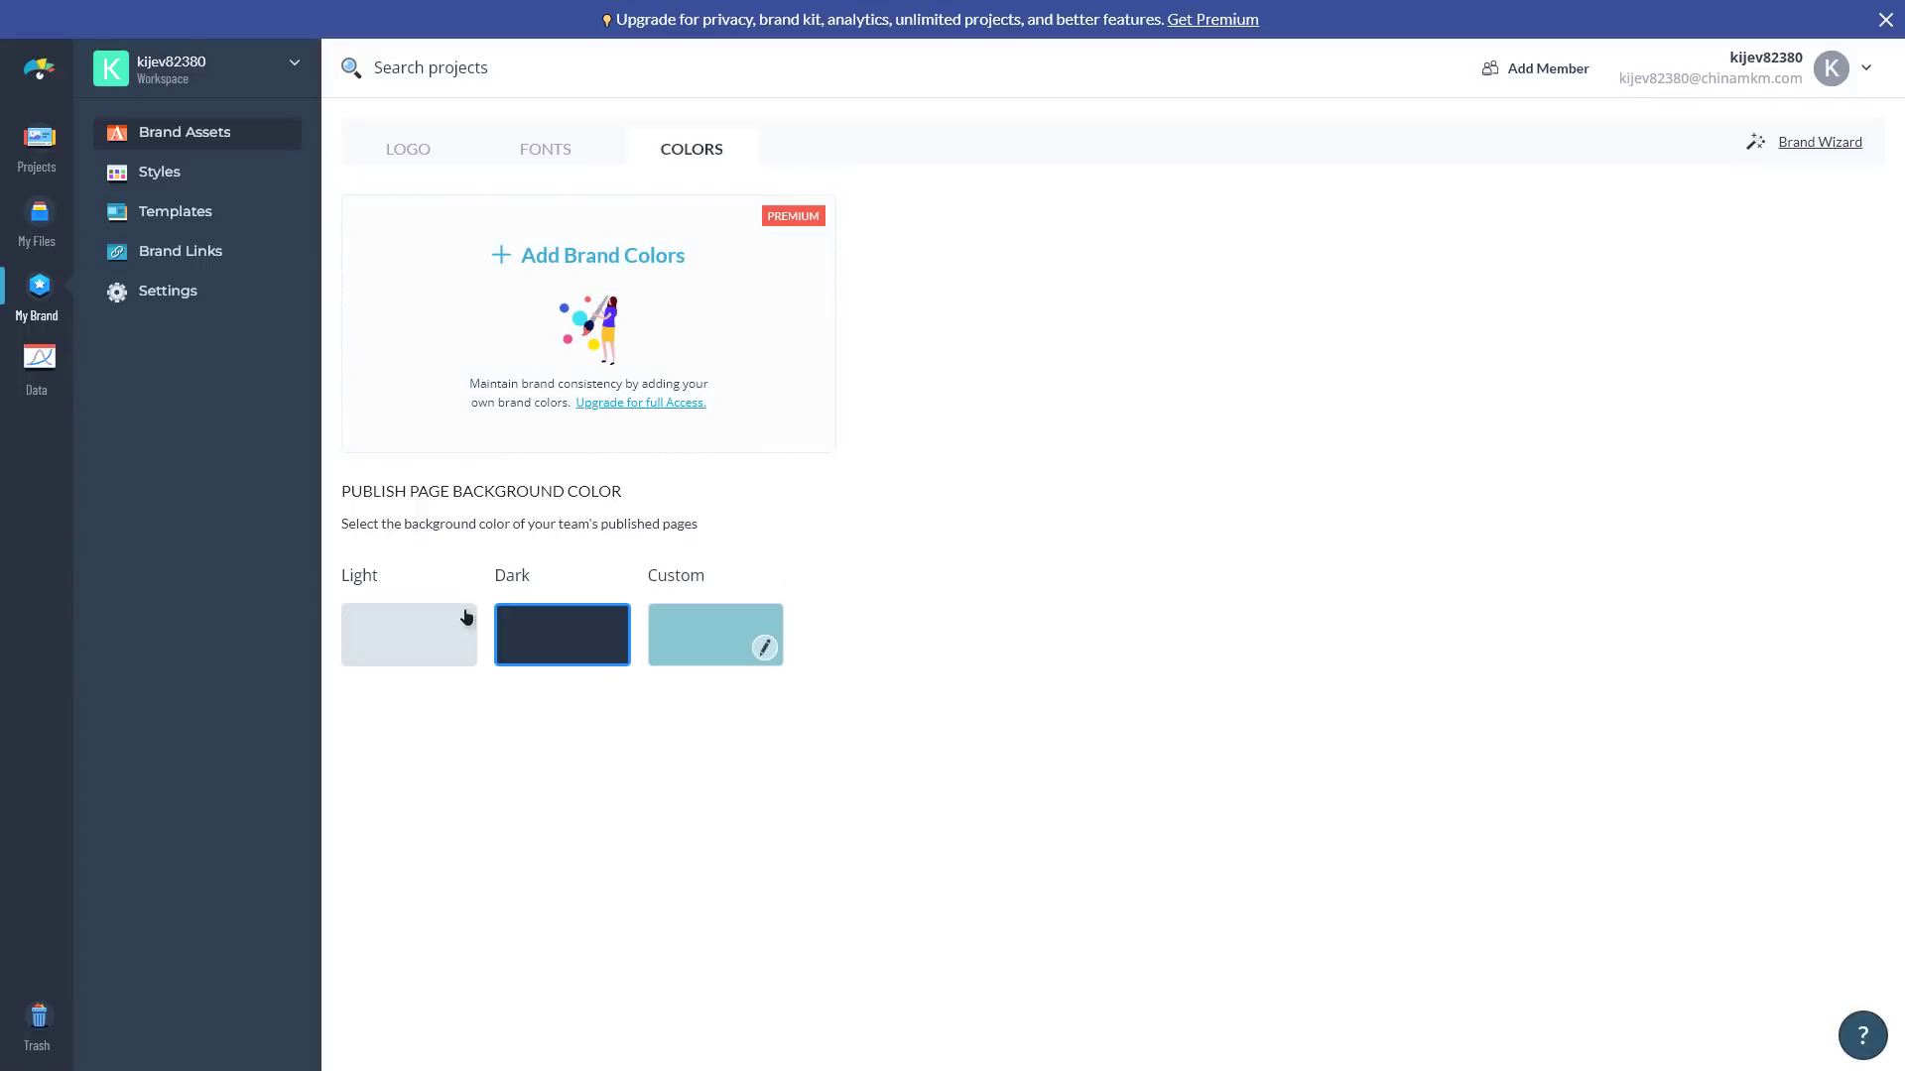
click(397, 657)
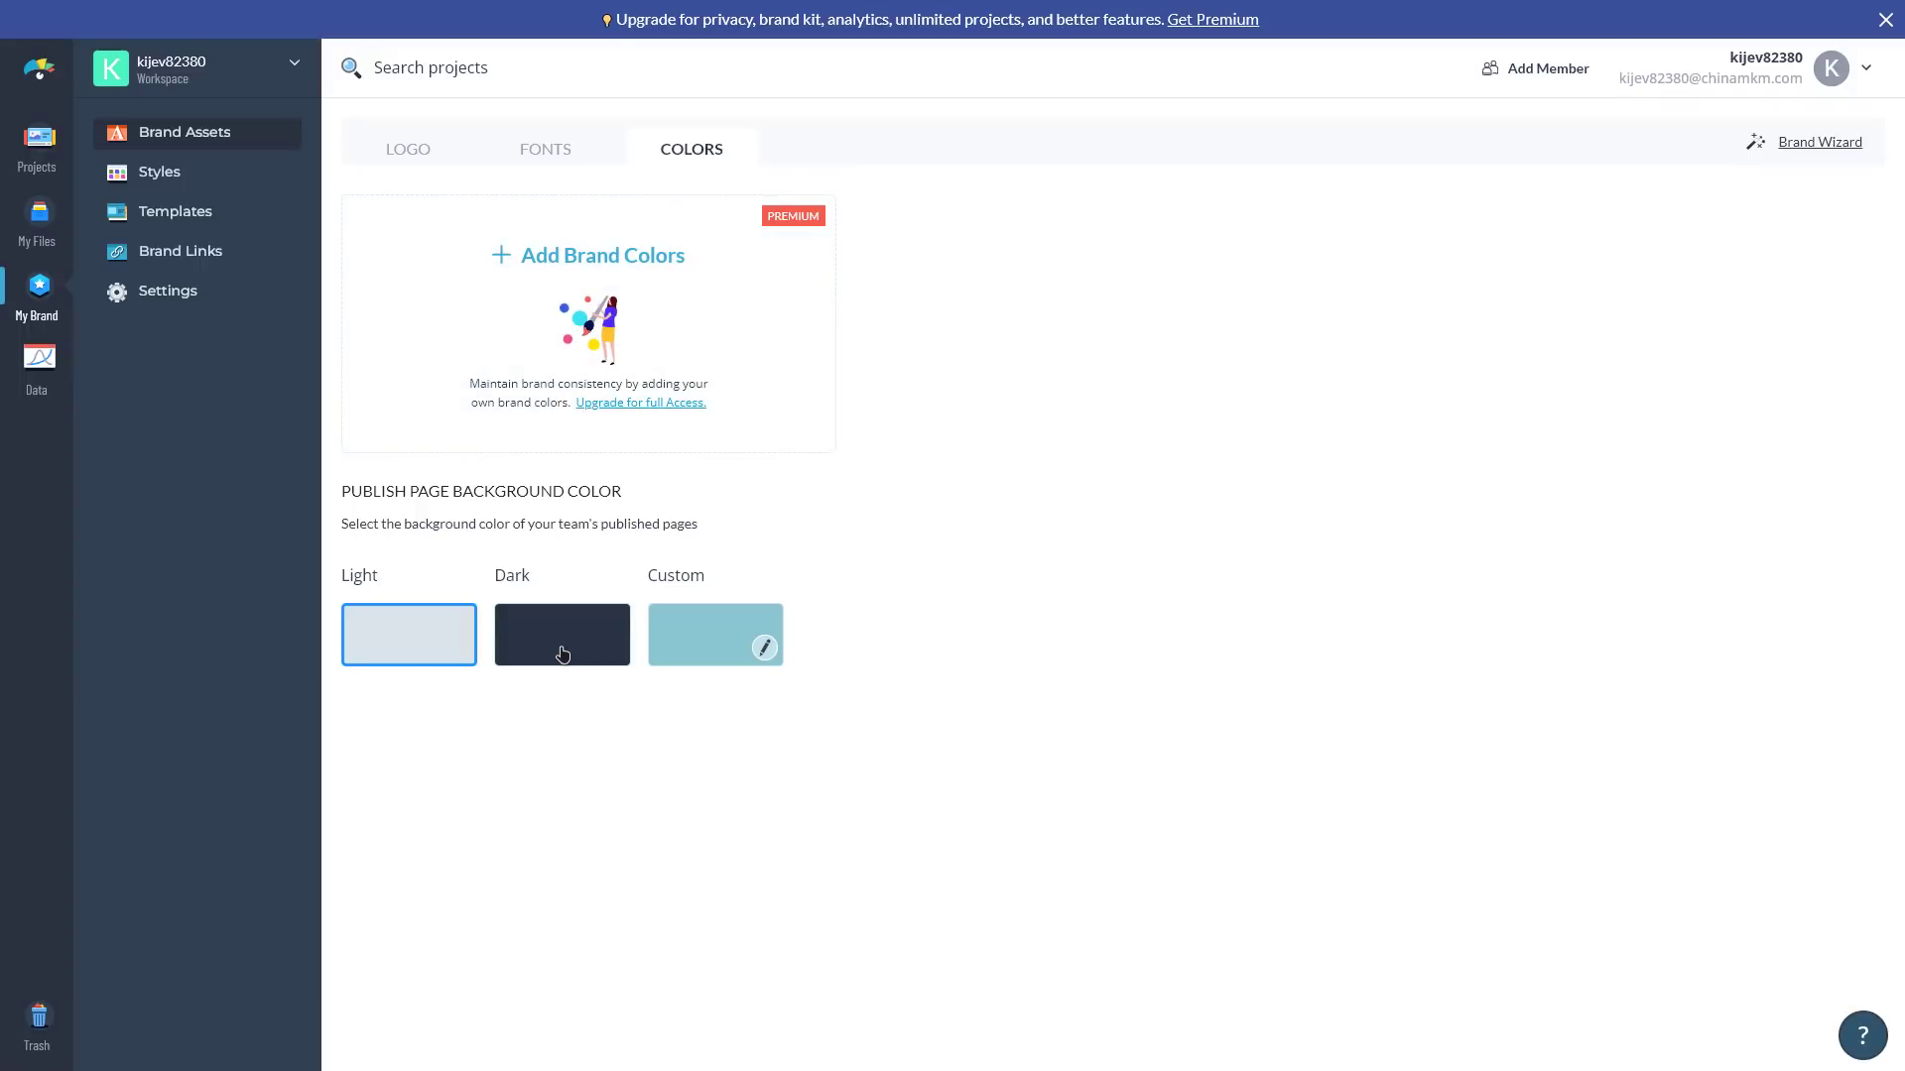
click(563, 654)
click(712, 640)
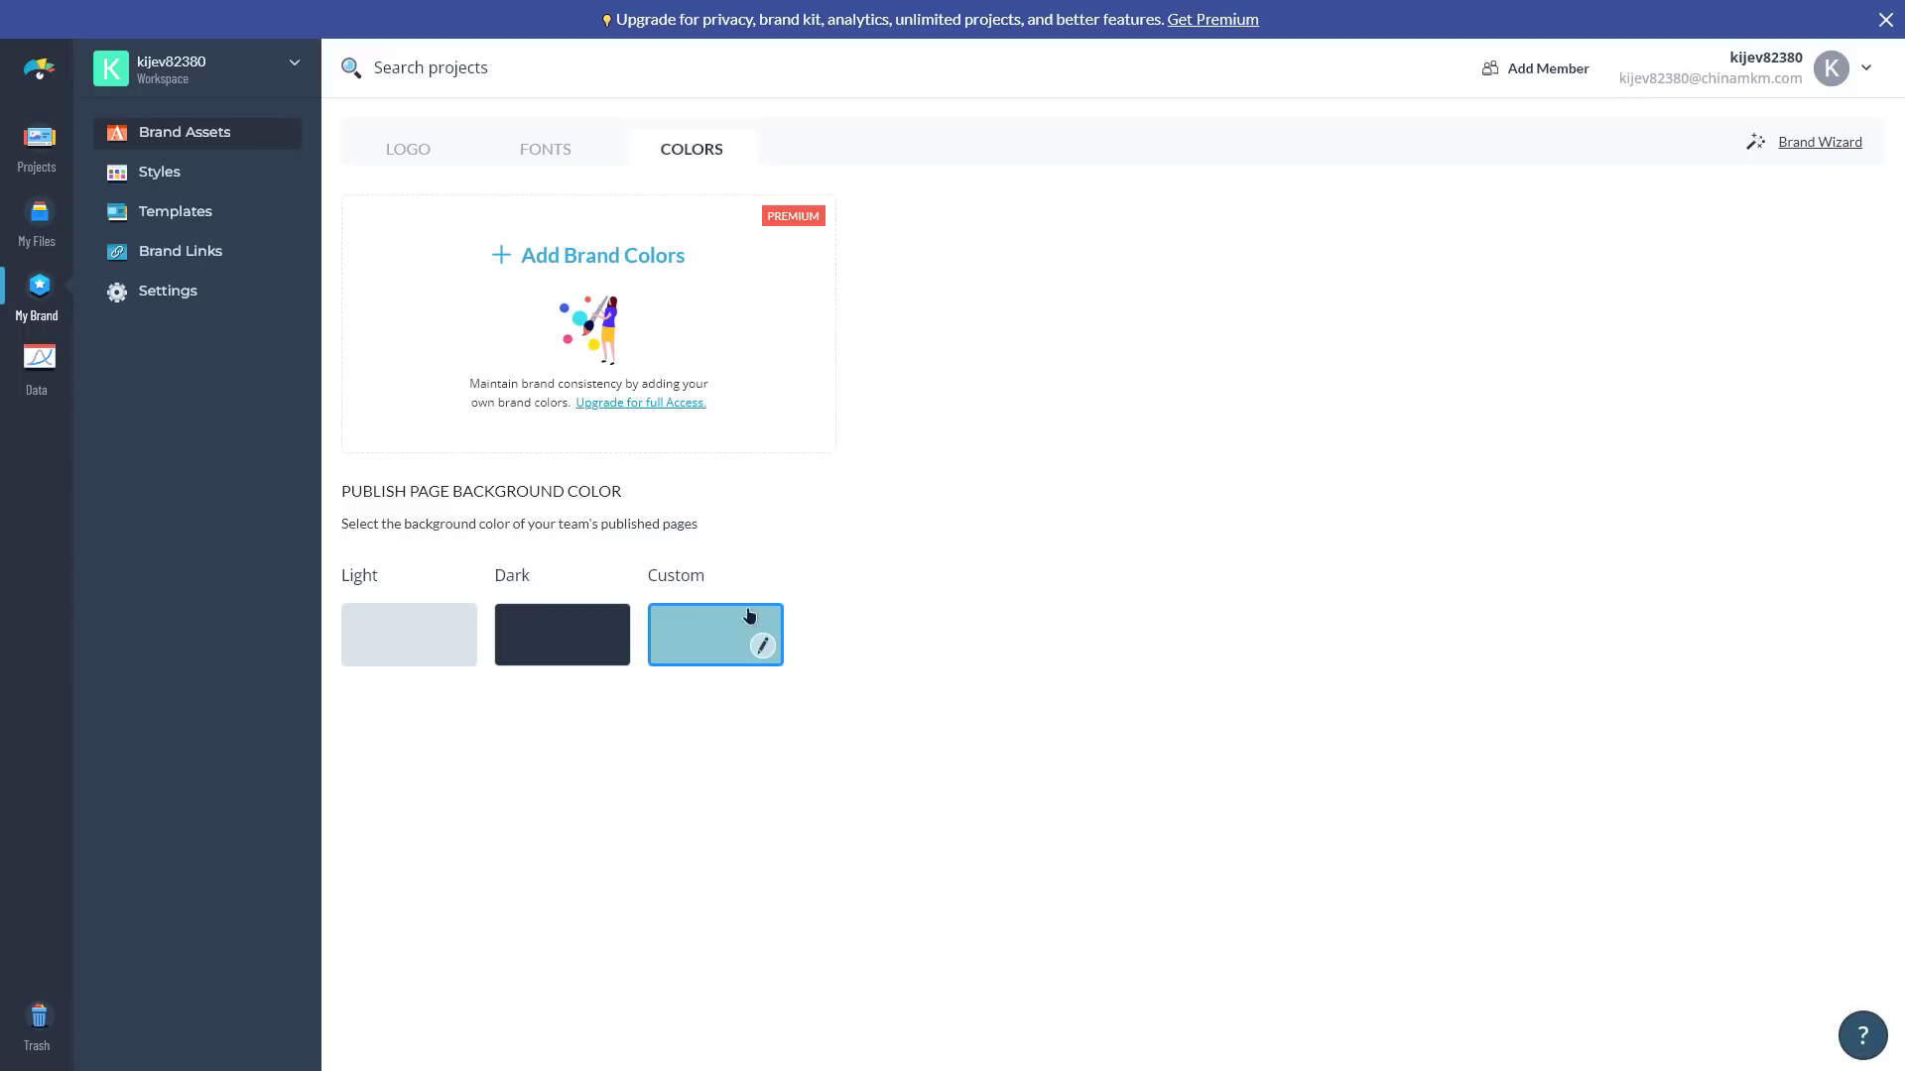
click(761, 646)
mouse_move(773, 368)
mouse_down()
mouse_move(788, 322)
mouse_move(747, 359)
mouse_move(781, 355)
mouse_move(729, 417)
mouse_move(756, 363)
mouse_up()
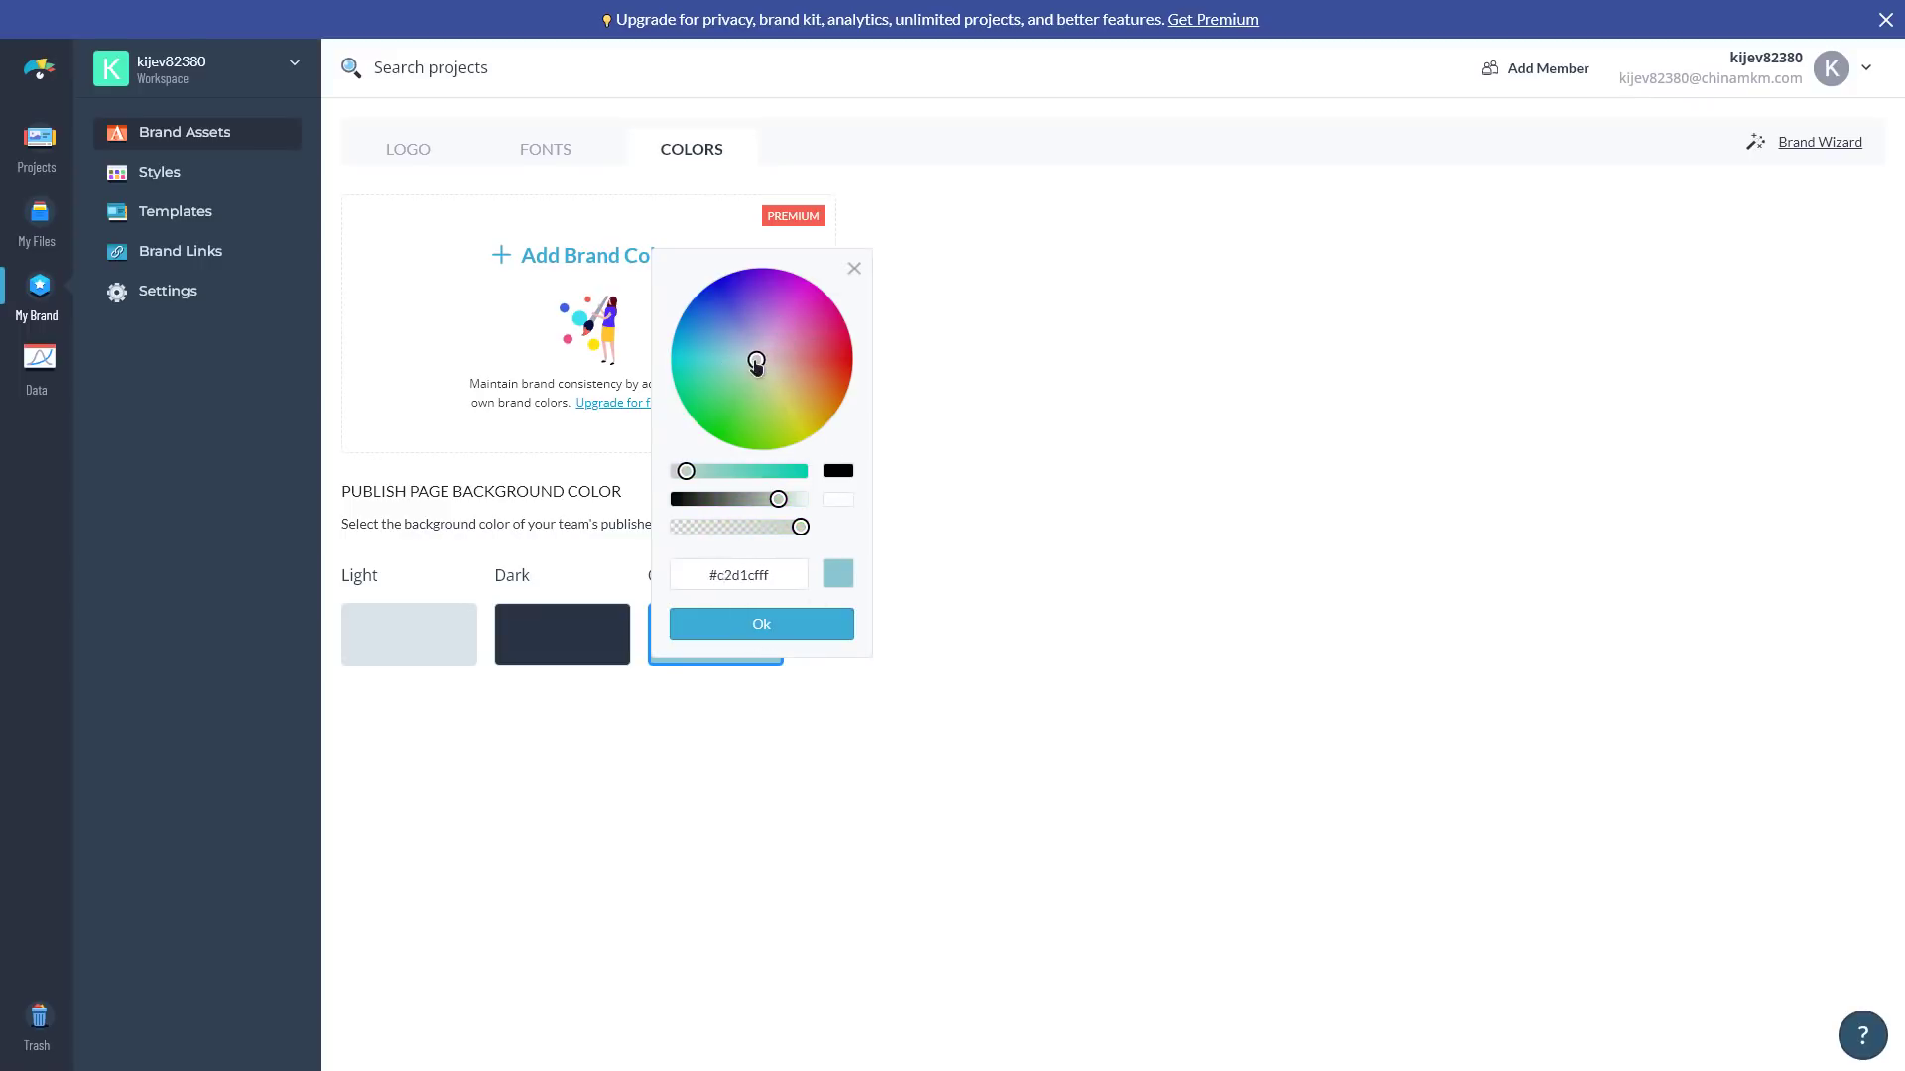
click(854, 271)
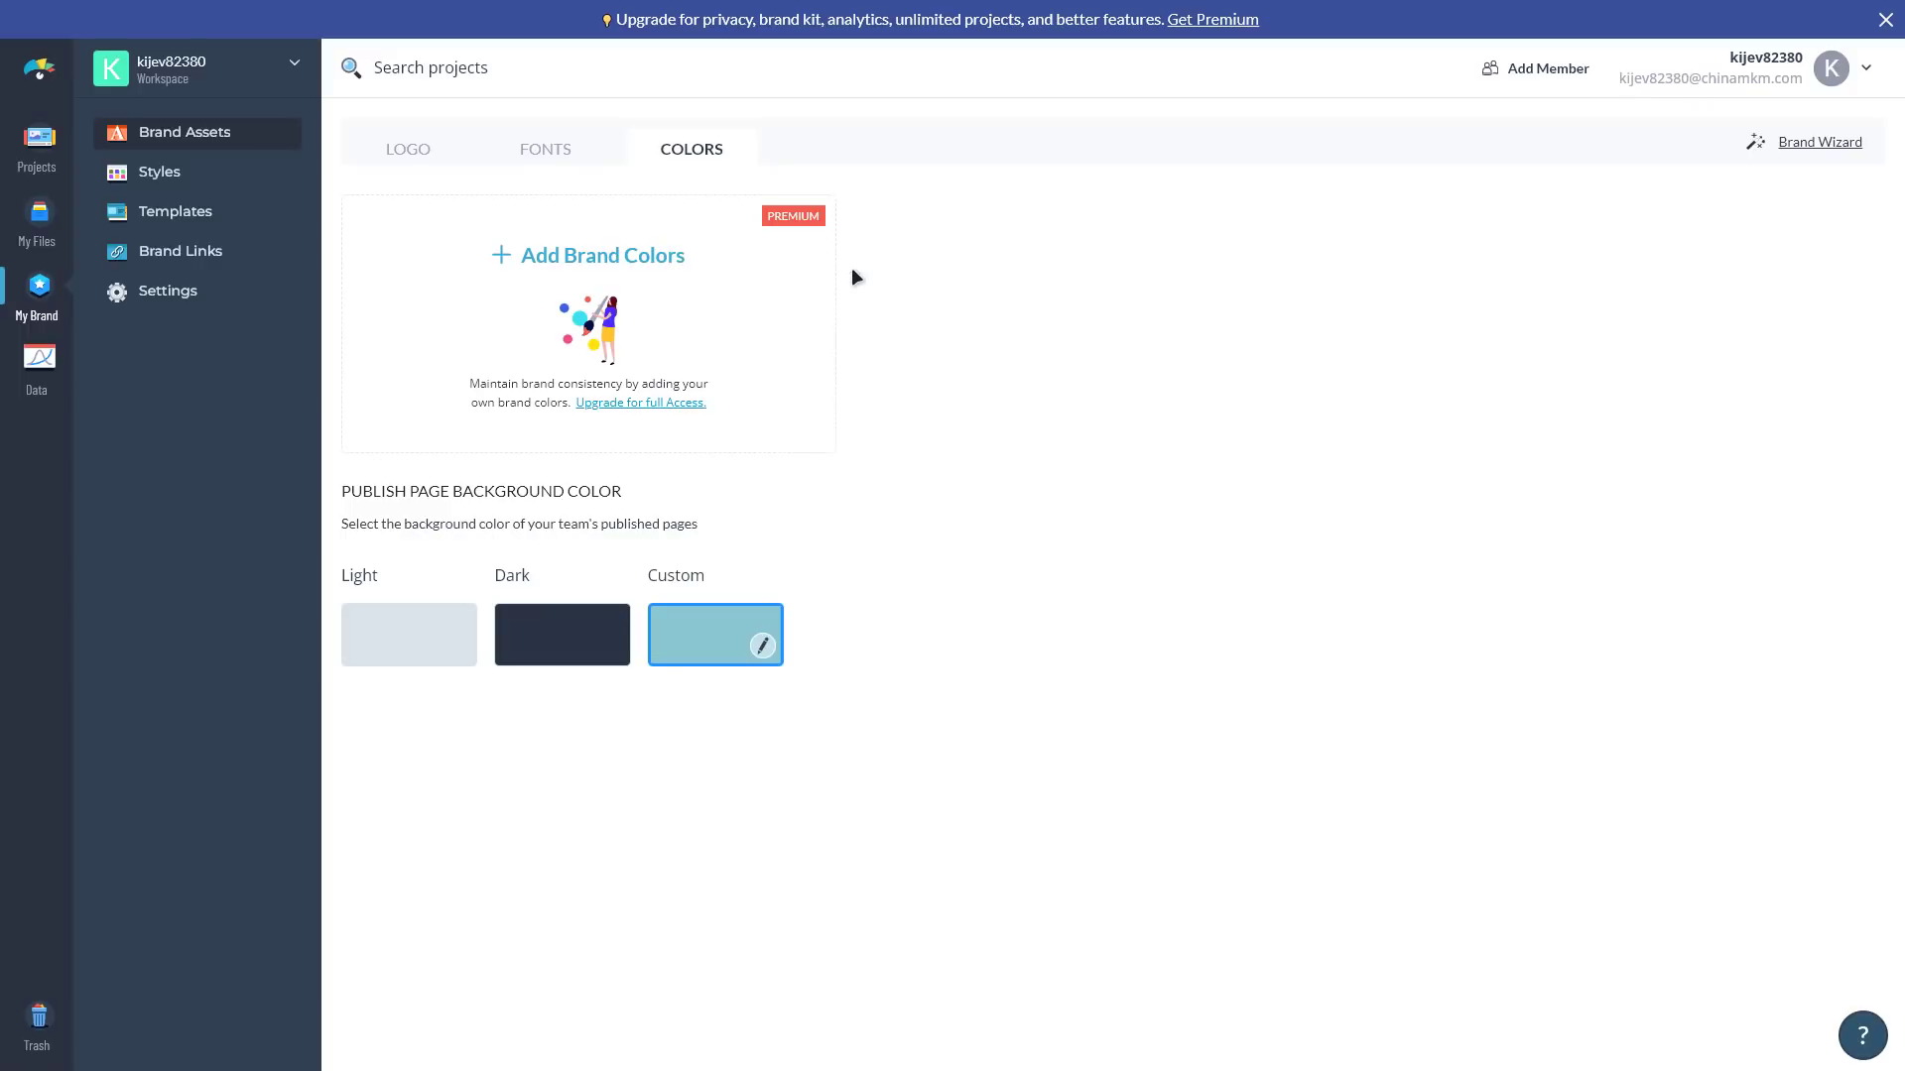
- Preview the brand Styles, then view the empty My Templates page
click(176, 178)
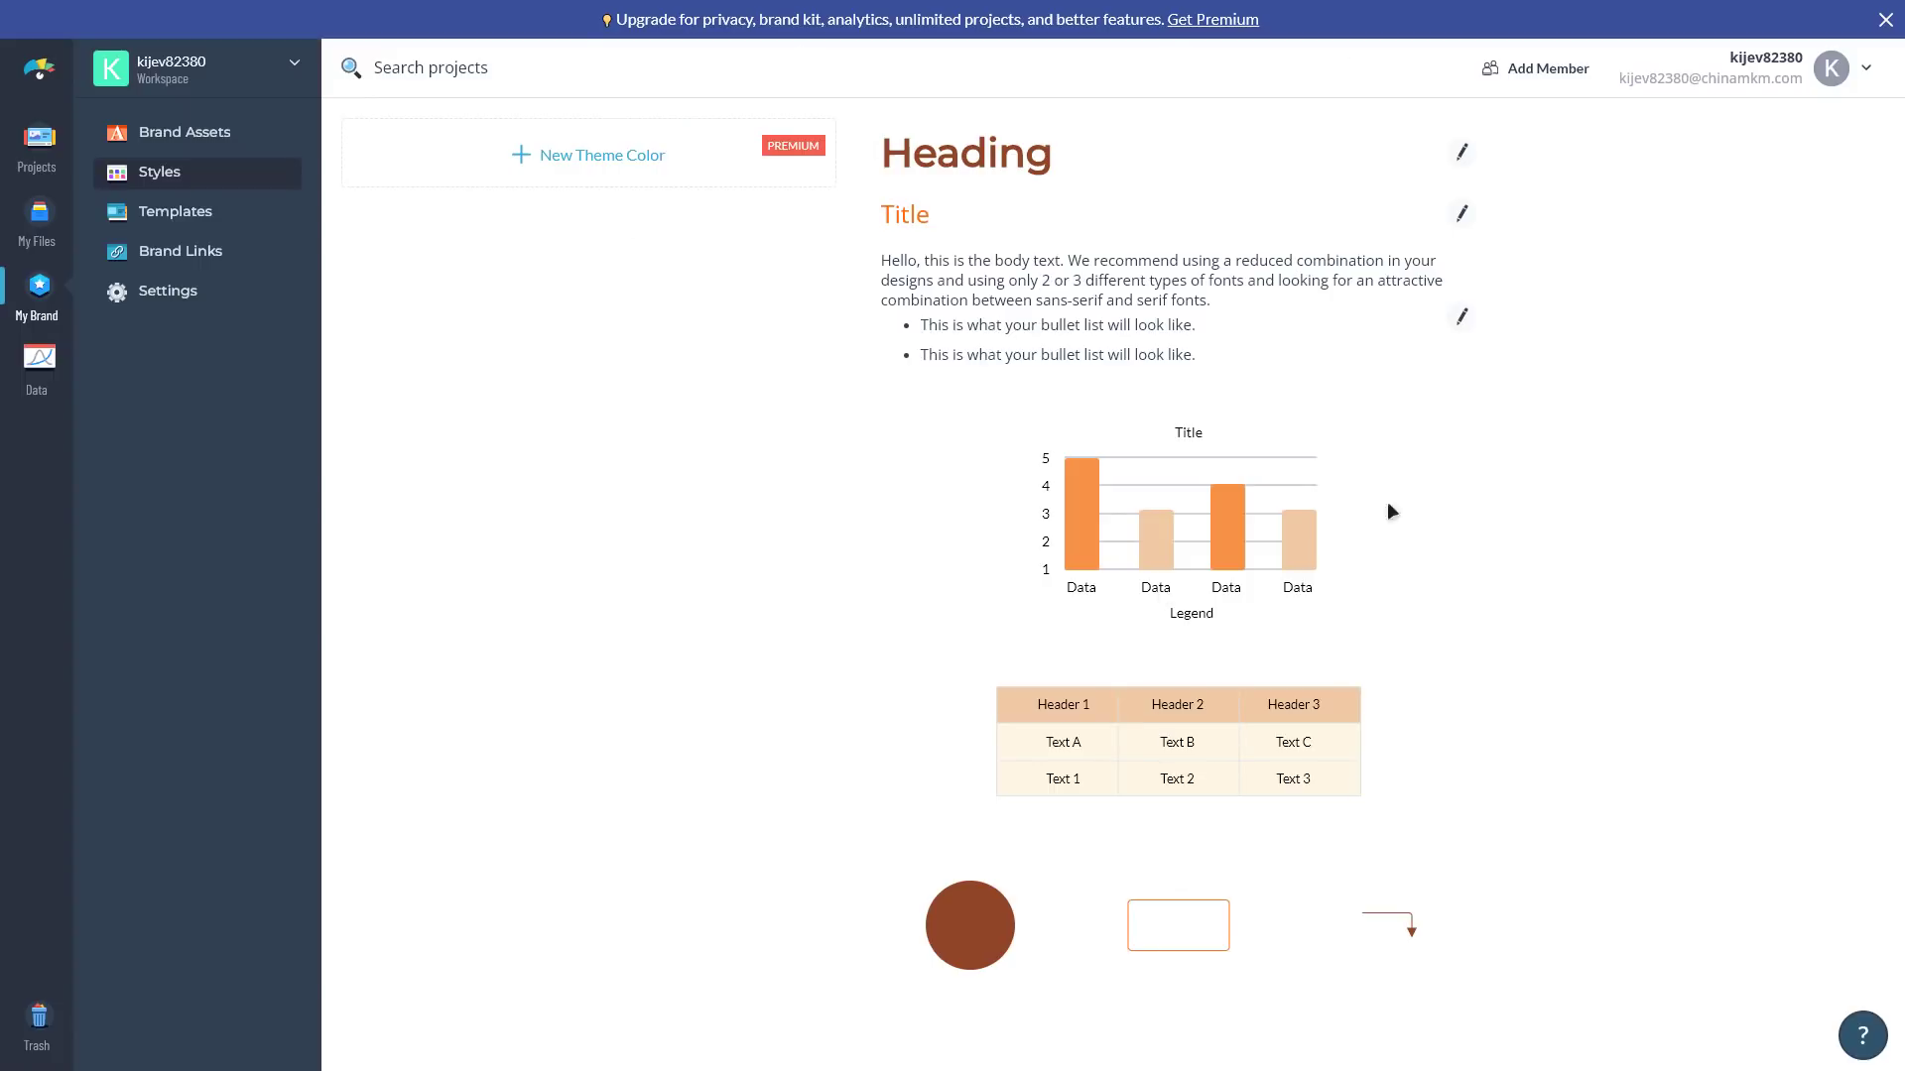
click(175, 212)
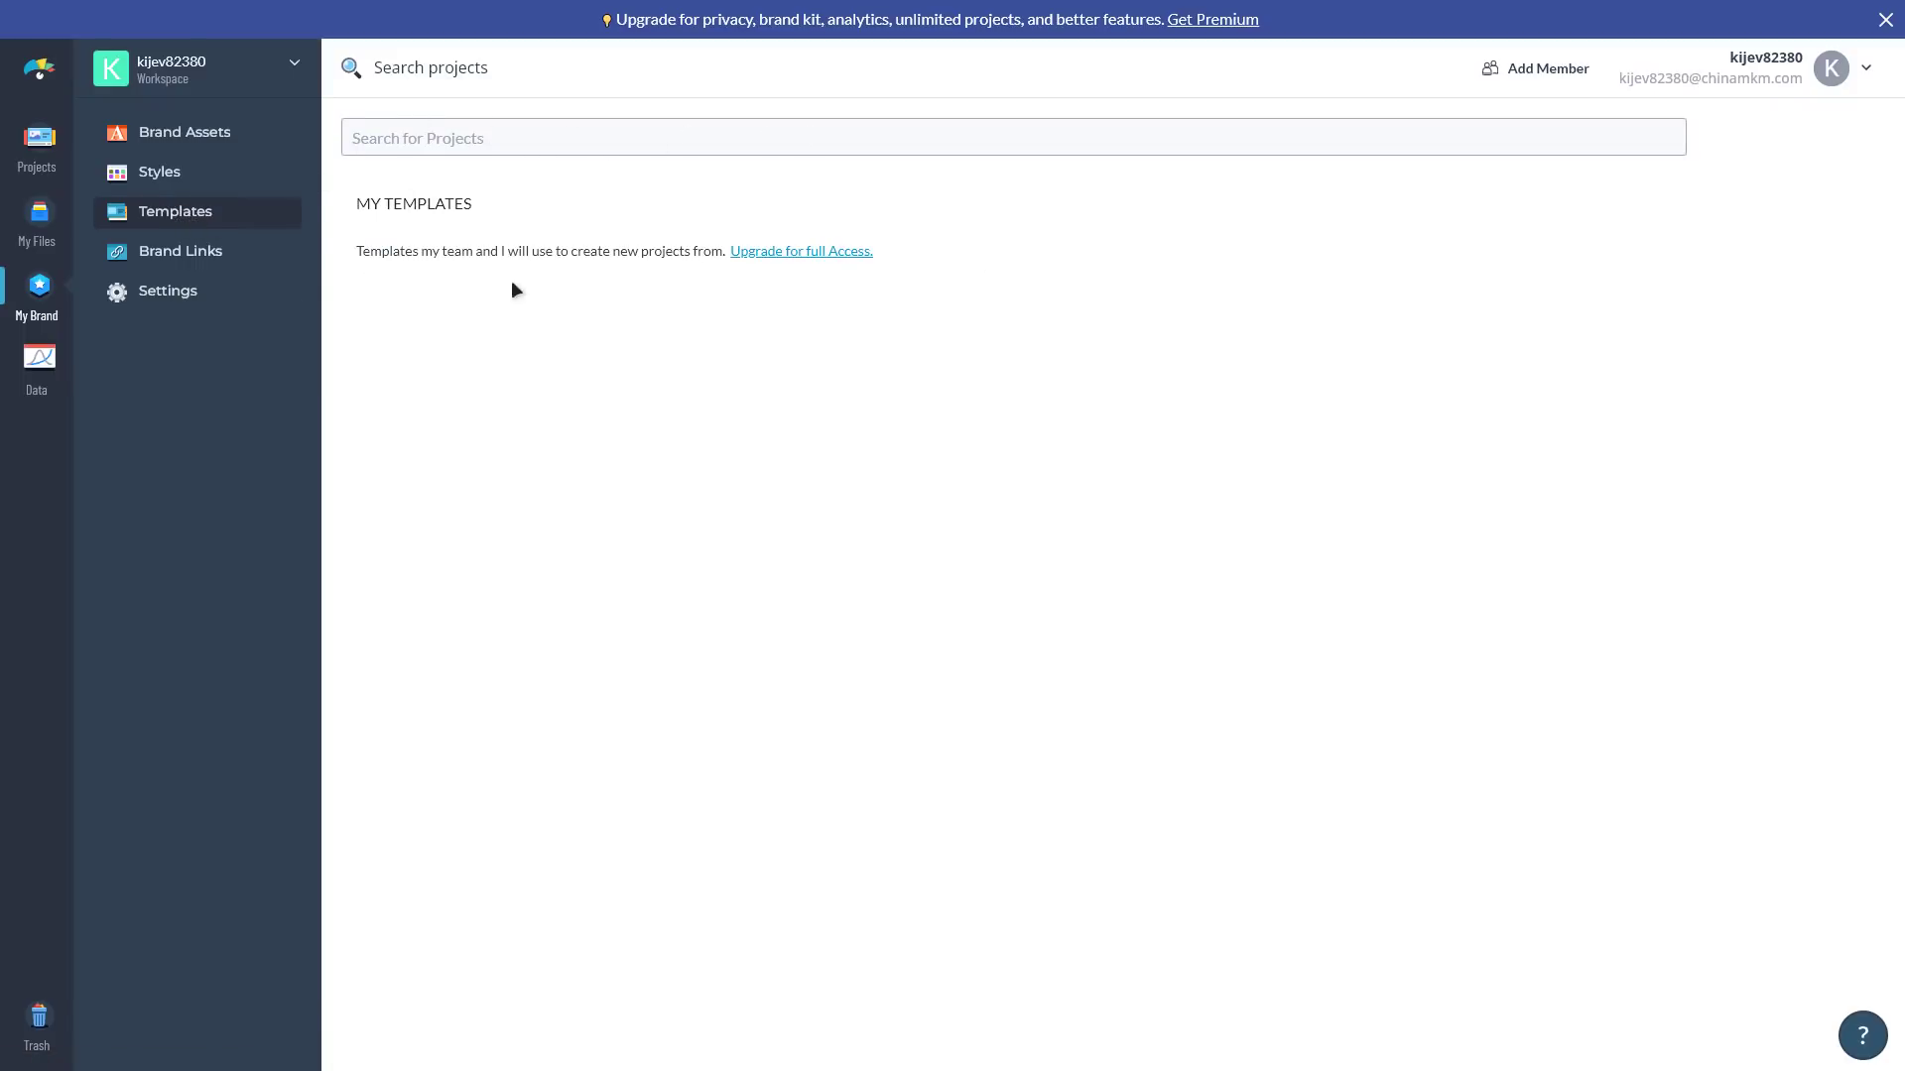
- Review the company's default links listed under My Brand's Brand Links
click(150, 260)
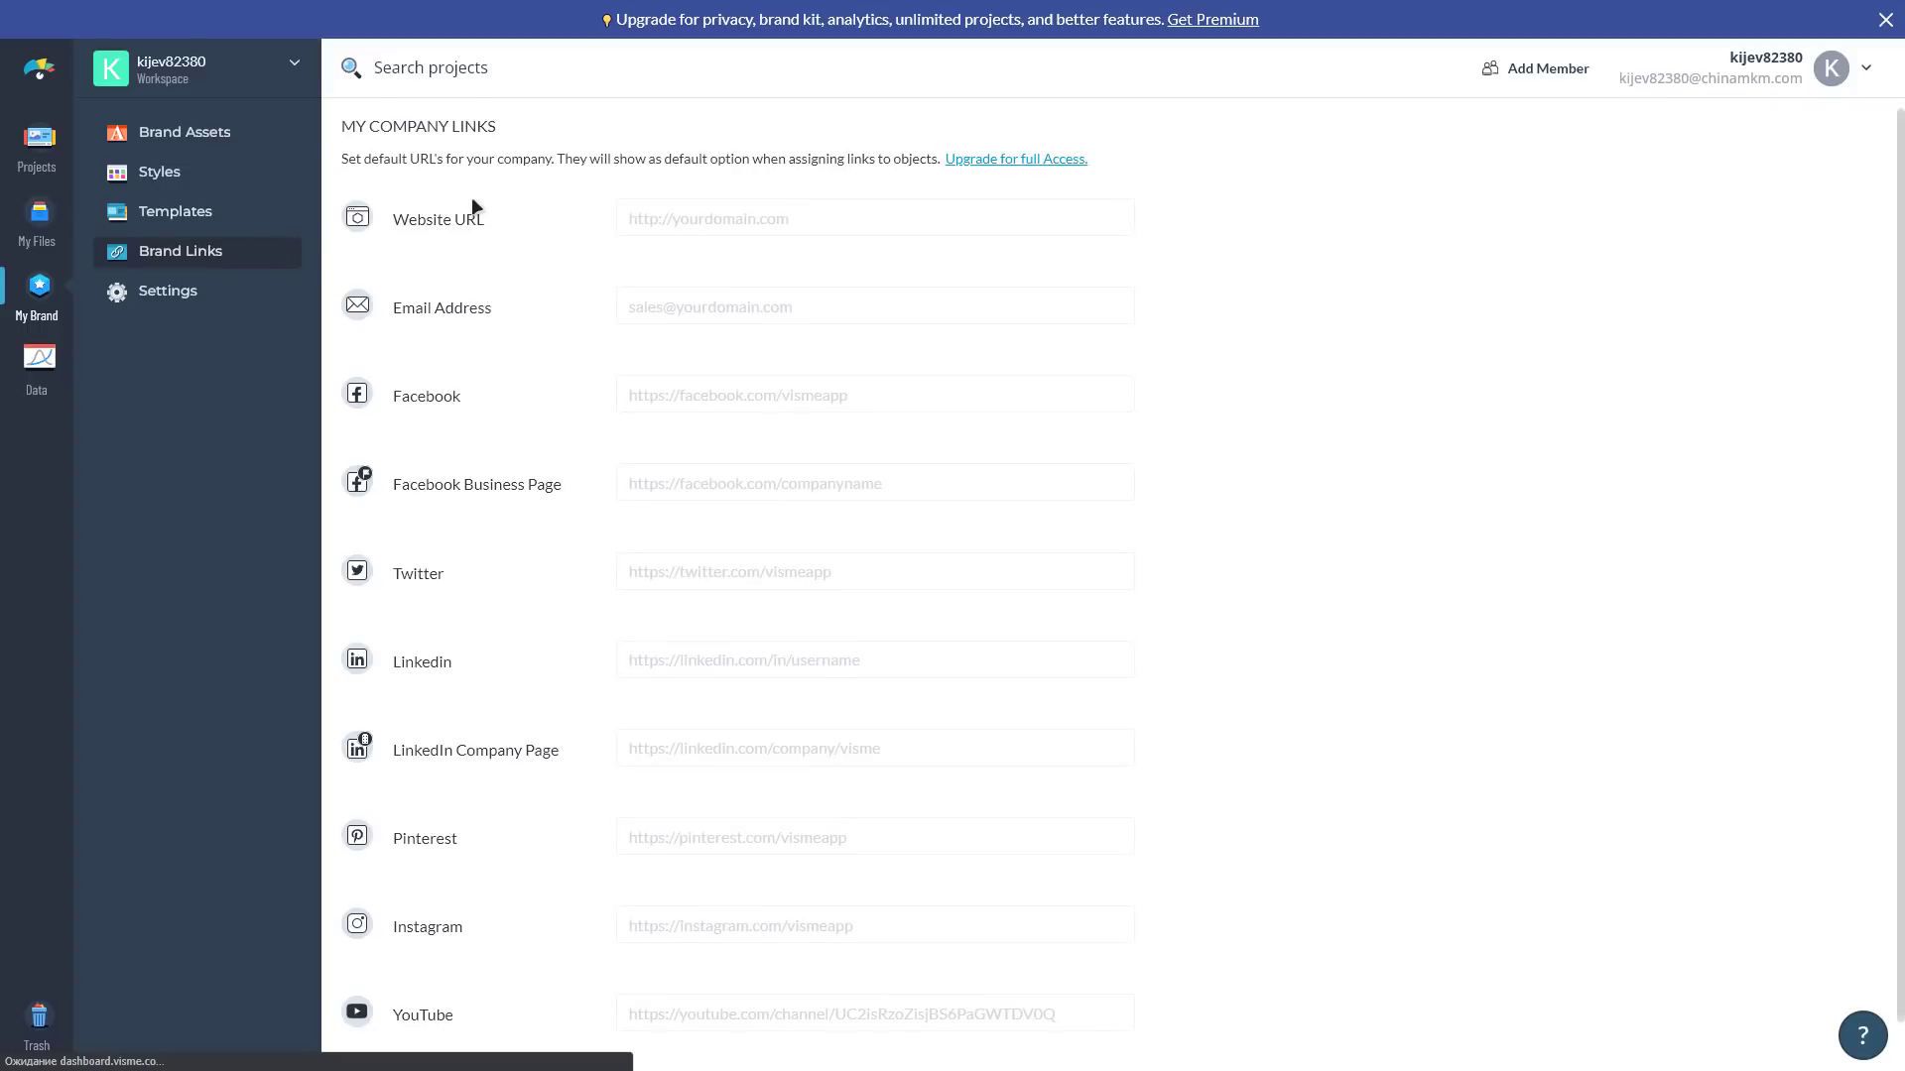
scroll(556, 425, down, 1)
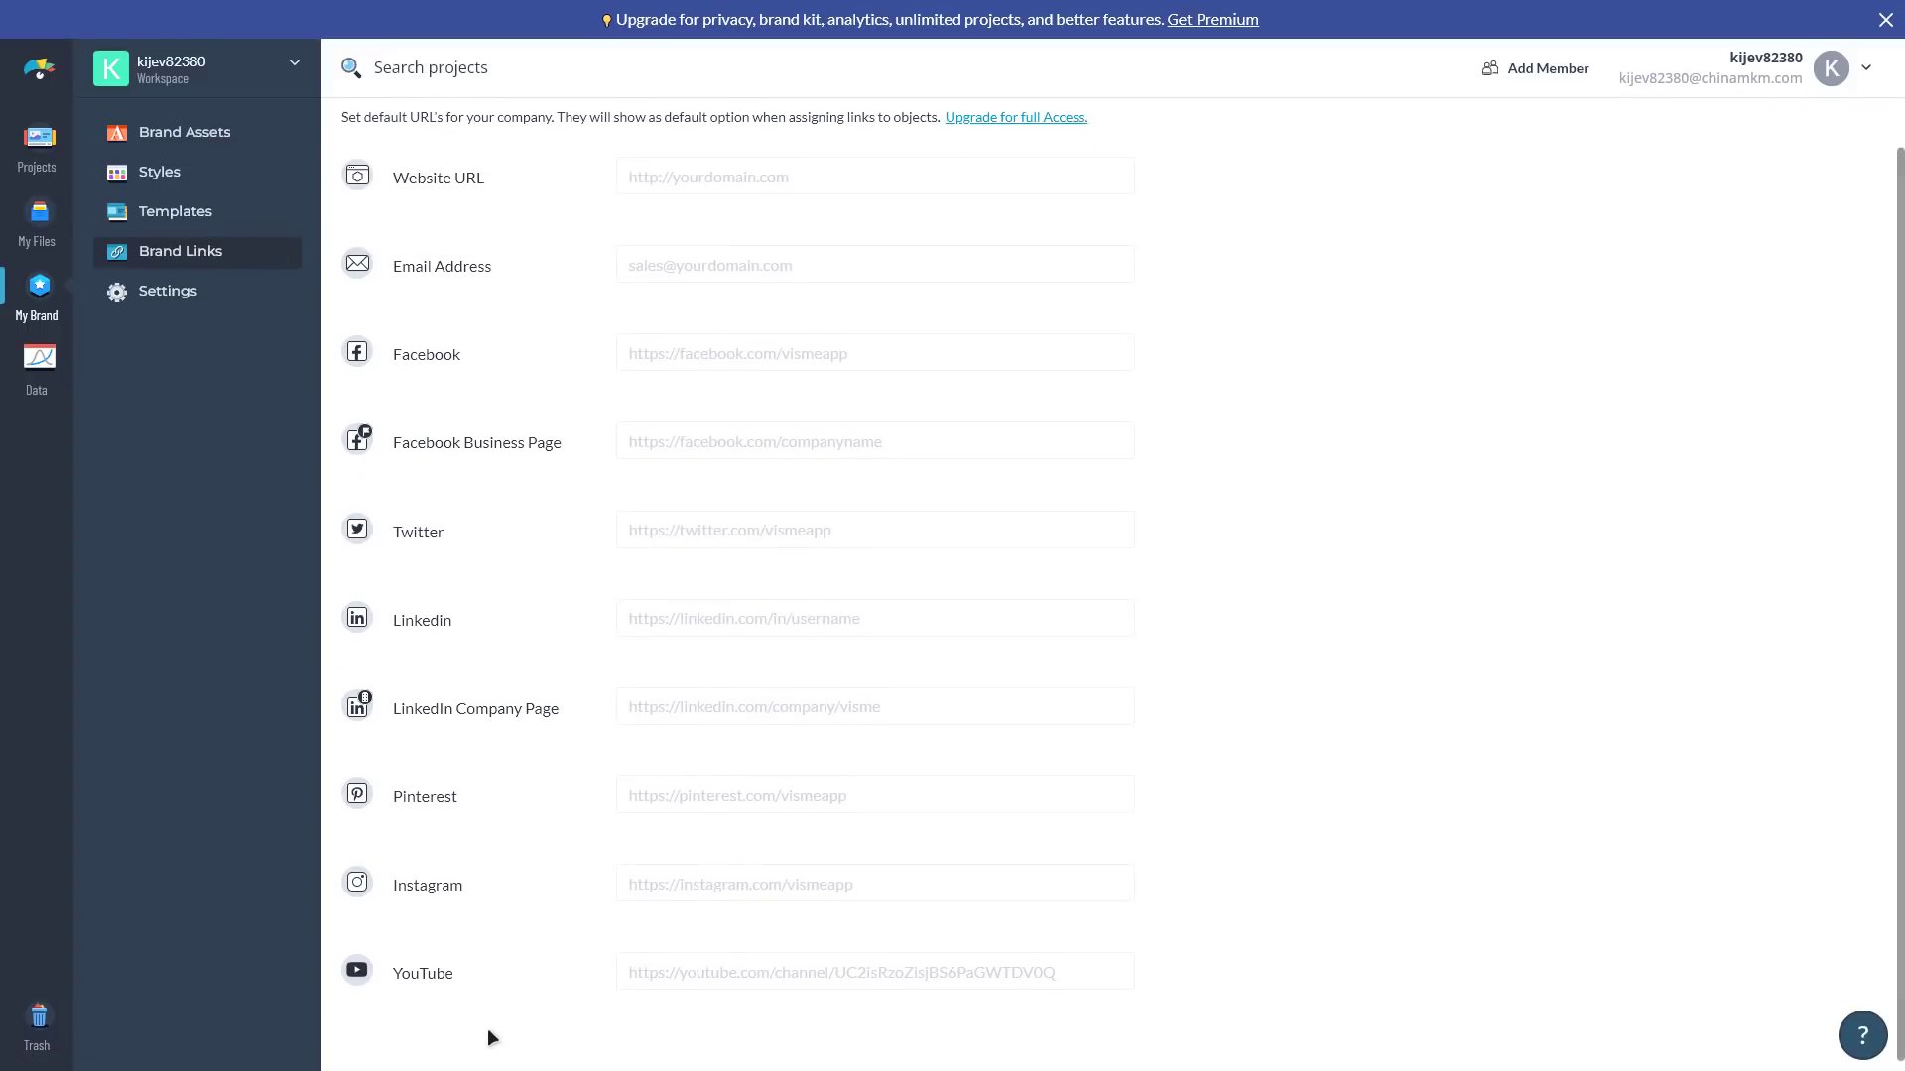
scroll(496, 446, up, 1)
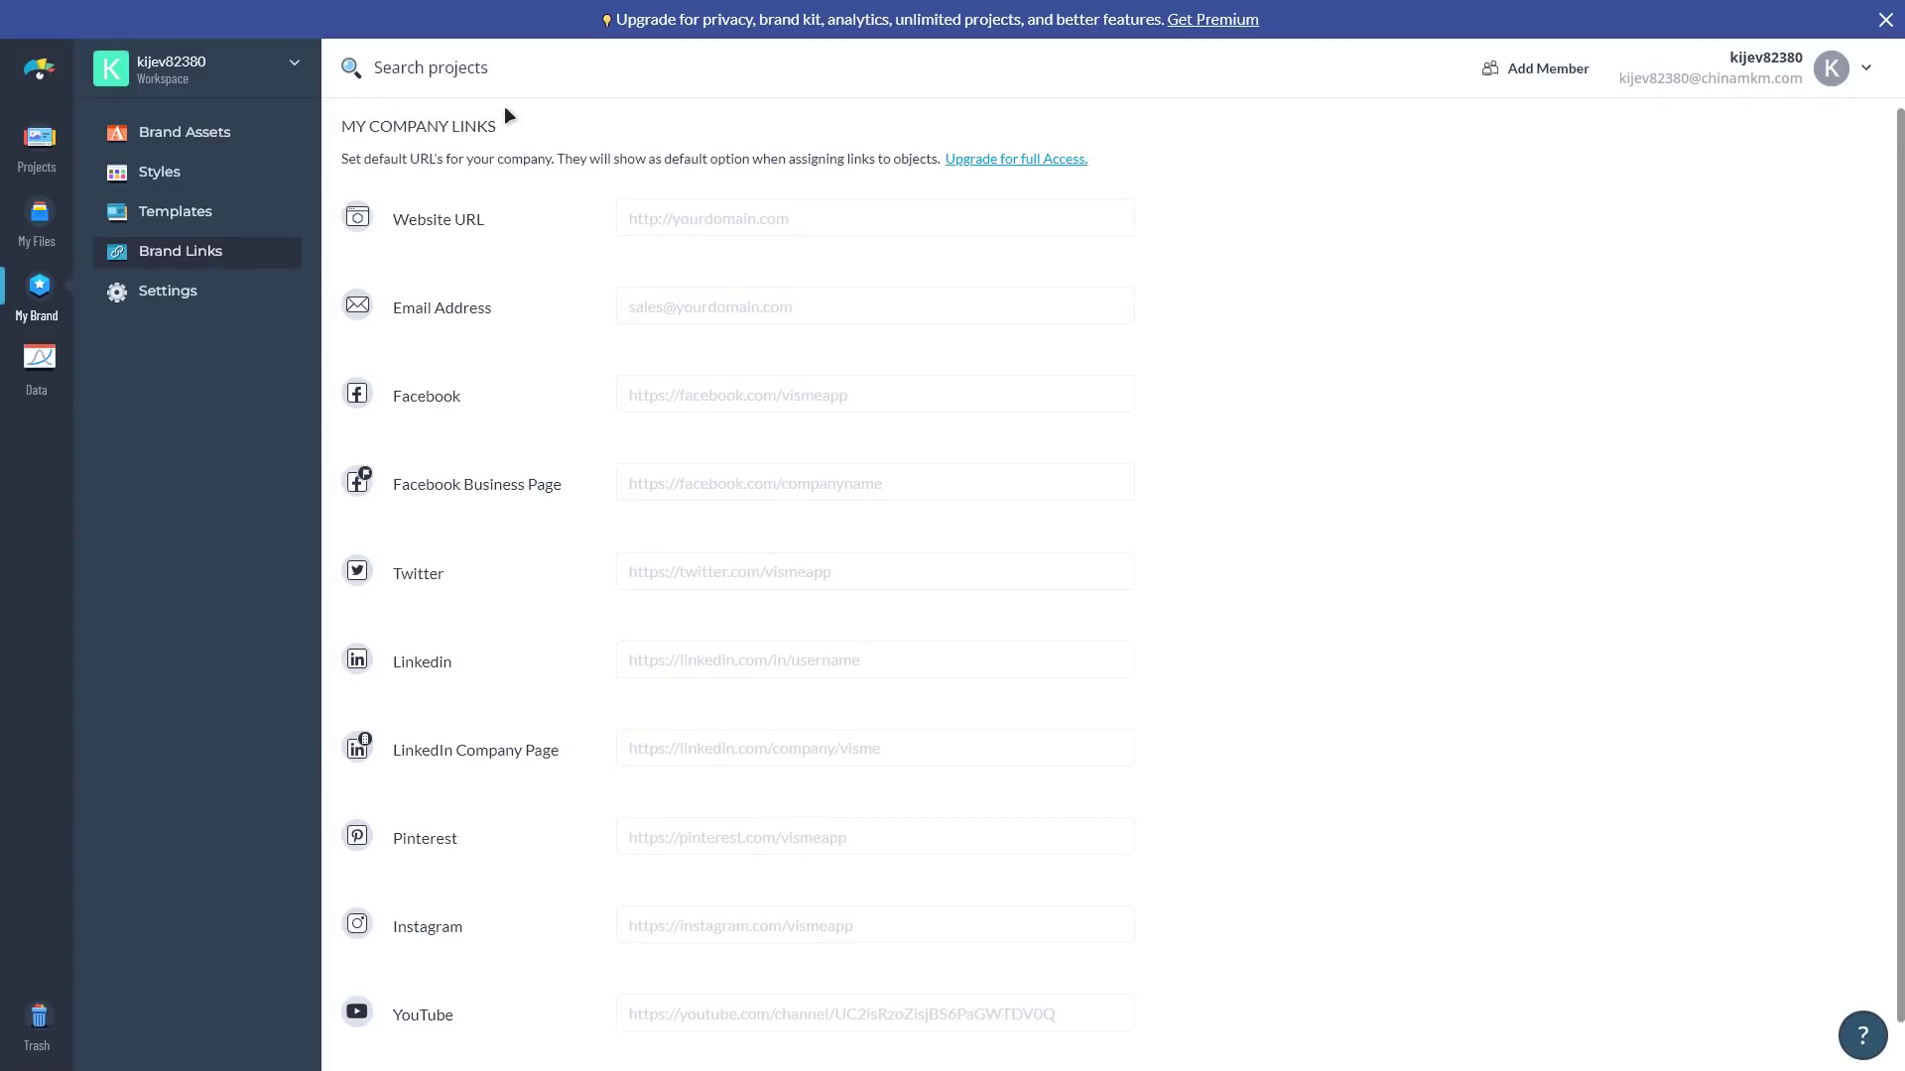
- Browse the team settings cards such as Font Access, Templates Access and Theme Colors
click(197, 295)
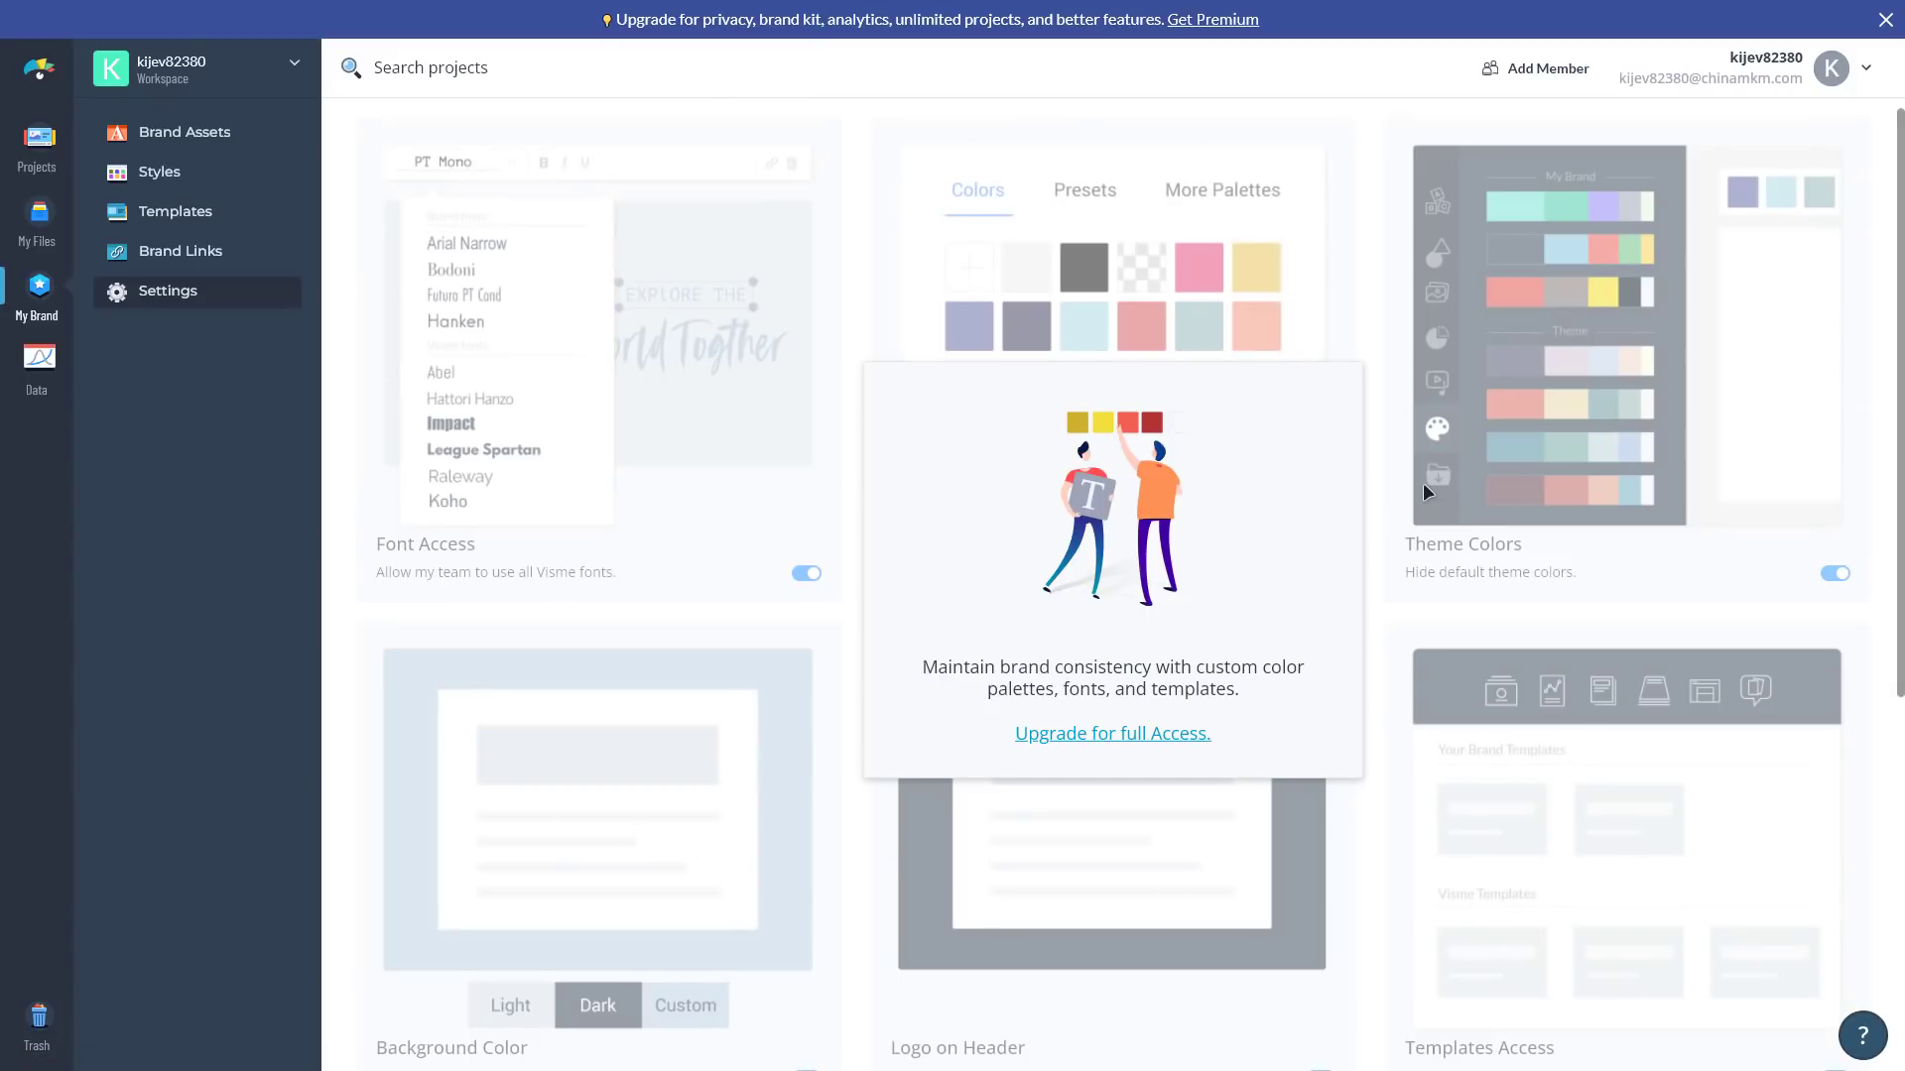
scroll(1425, 491, down, 6)
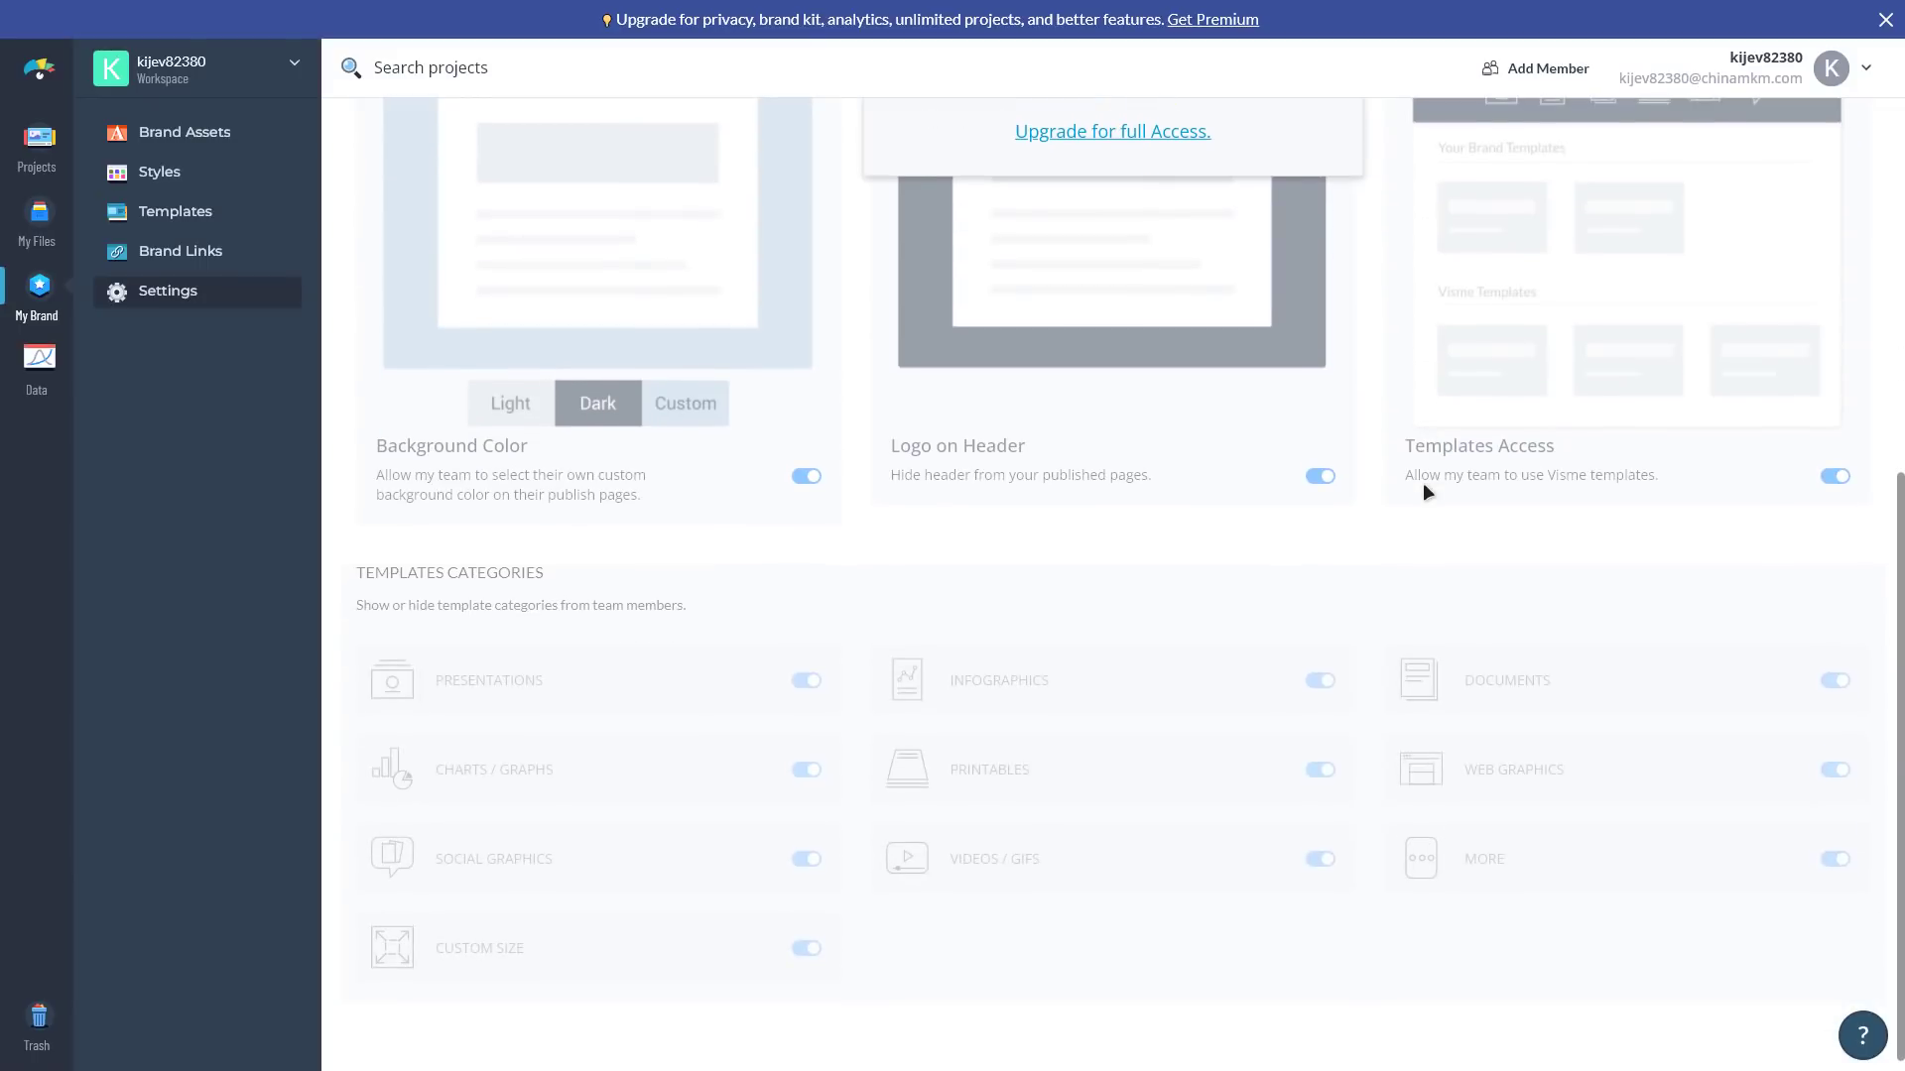
scroll(1424, 490, up, 6)
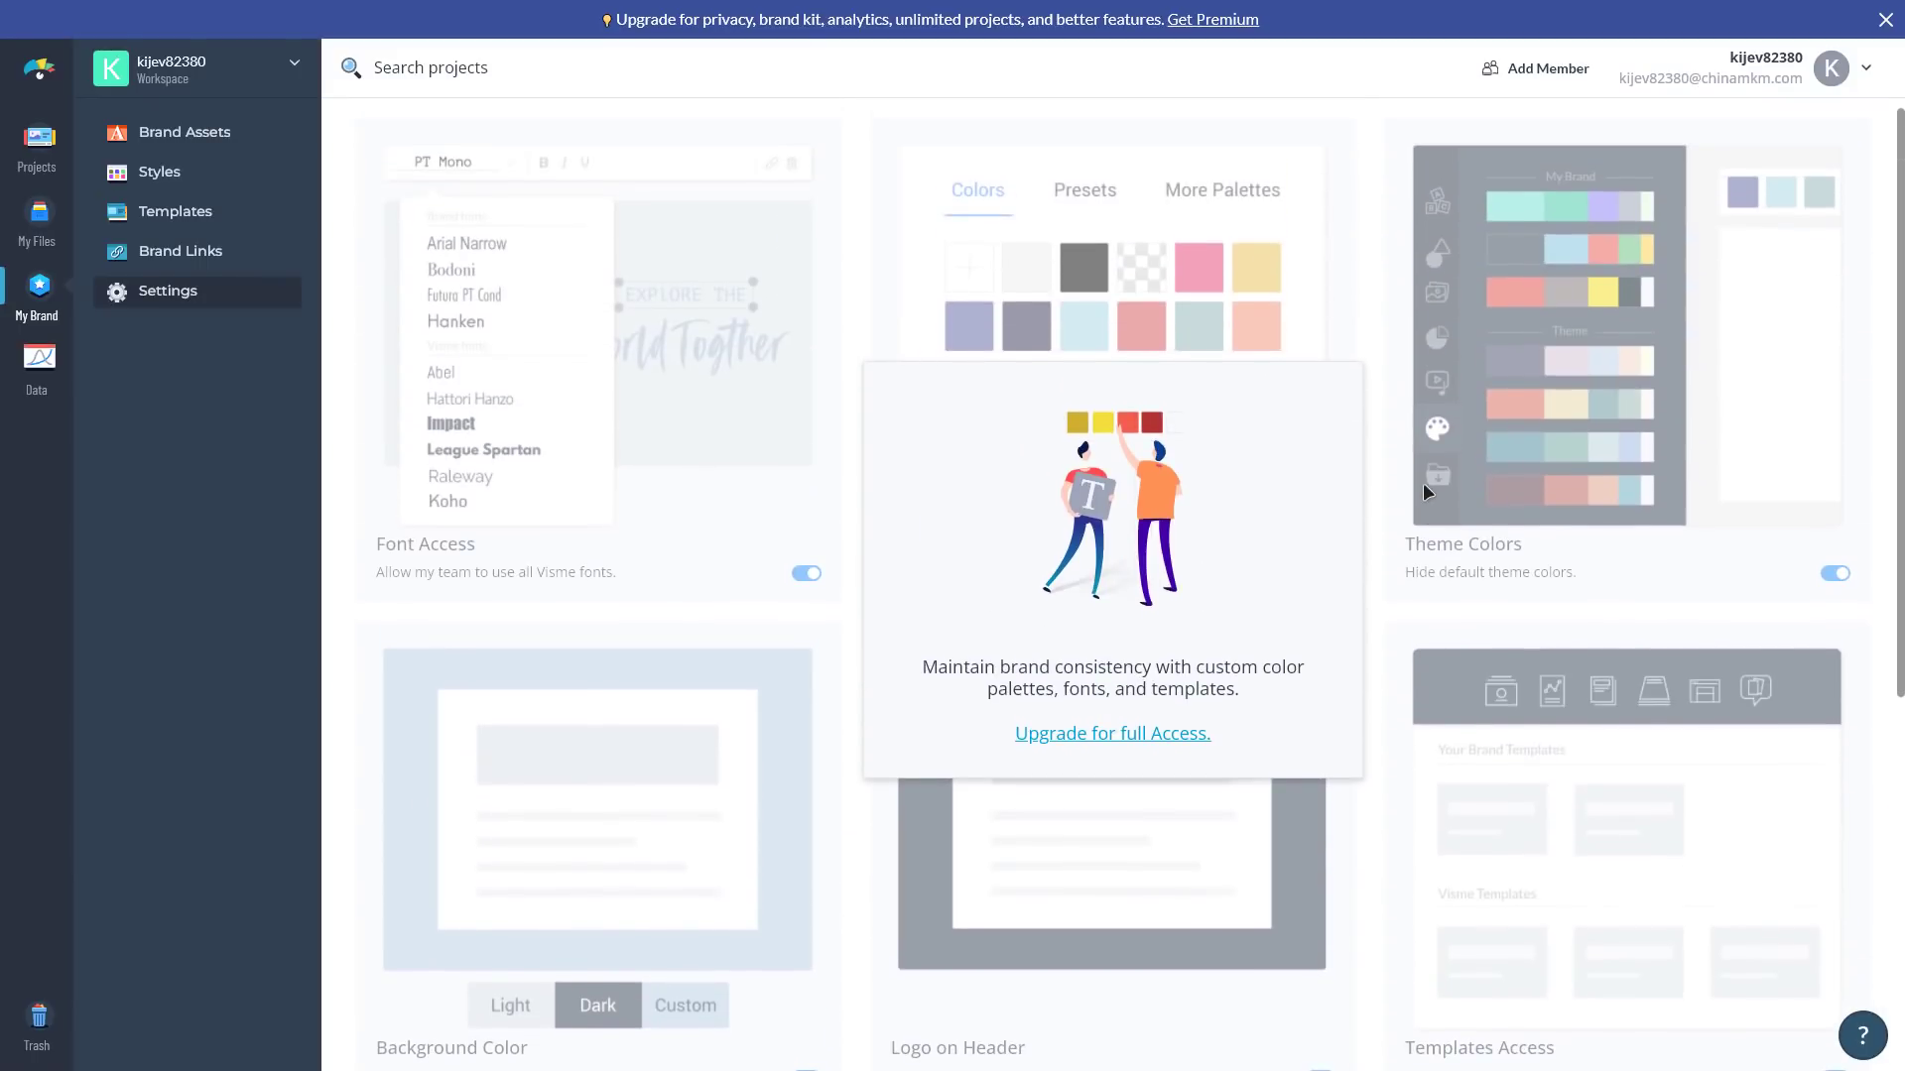